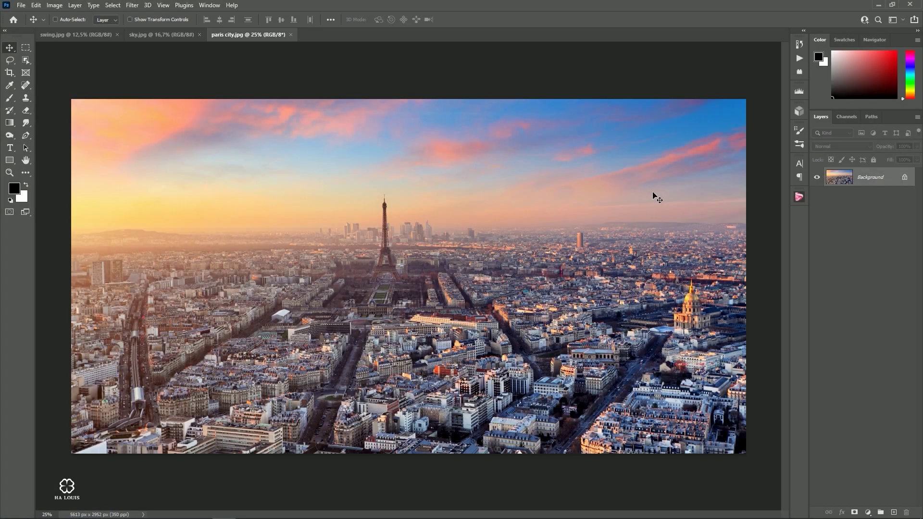
- Create a blank white 2700 × 3500 px document at 72 ppi via File > New
{"action": "left_click", "coordinate": [21, 5]}
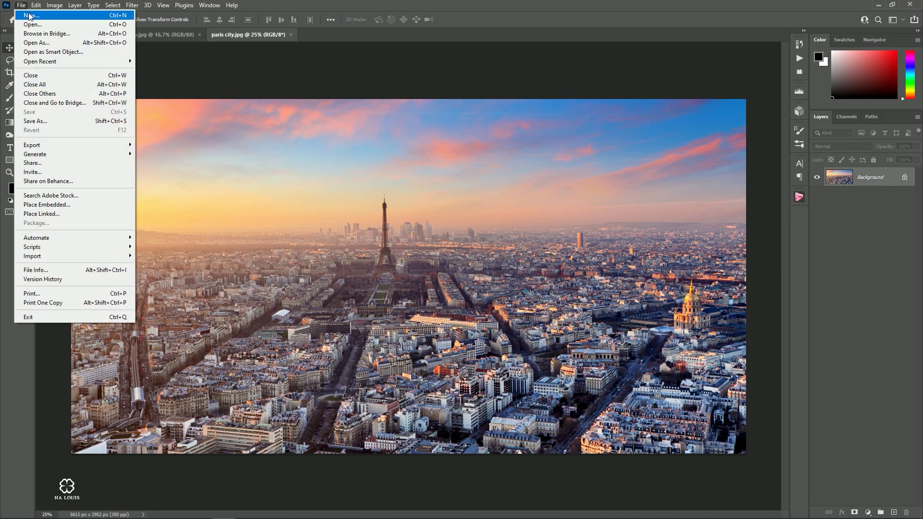
{"action": "left_click", "coordinate": [24, 15]}
{"action": "left_click_drag", "start_coordinate": [609, 194], "coordinate": [584, 194]}
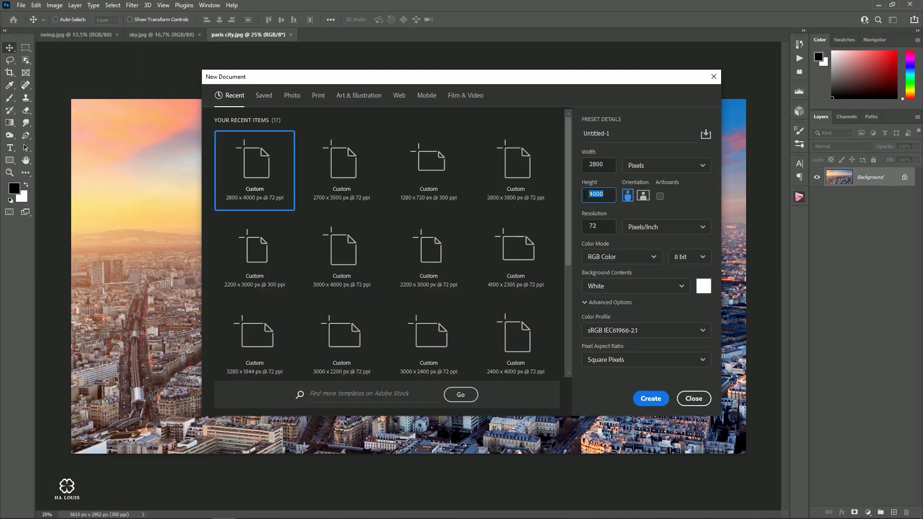
{"action": "type", "text": "3500"}
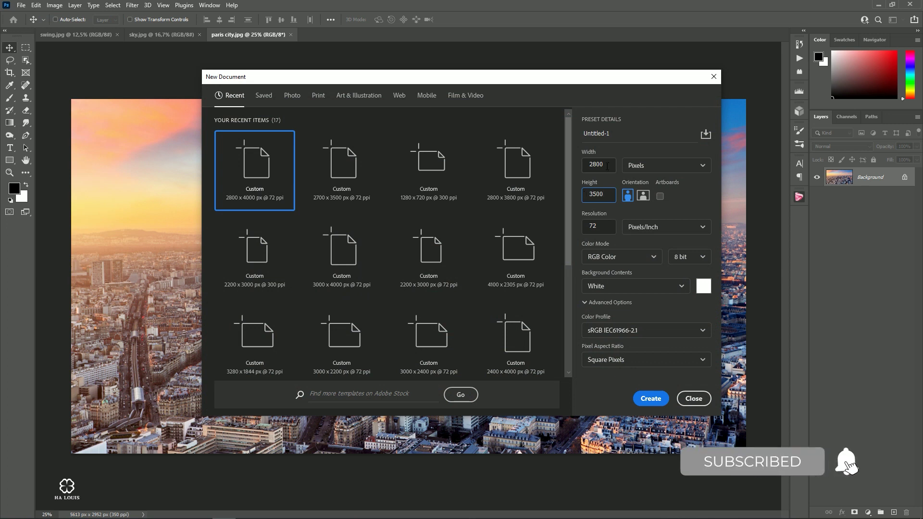
{"action": "left_click_drag", "start_coordinate": [607, 165], "coordinate": [589, 163]}
{"action": "type", "text": "2"}
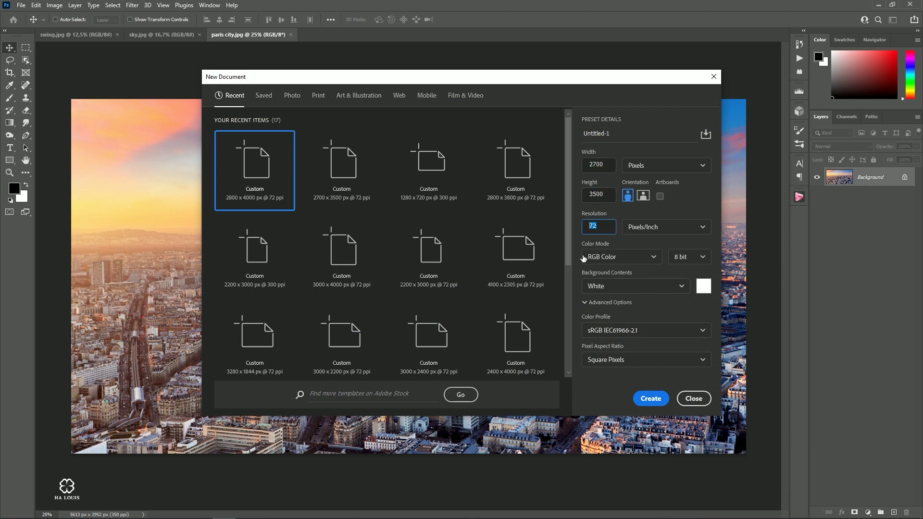
{"action": "left_click", "coordinate": [650, 398]}
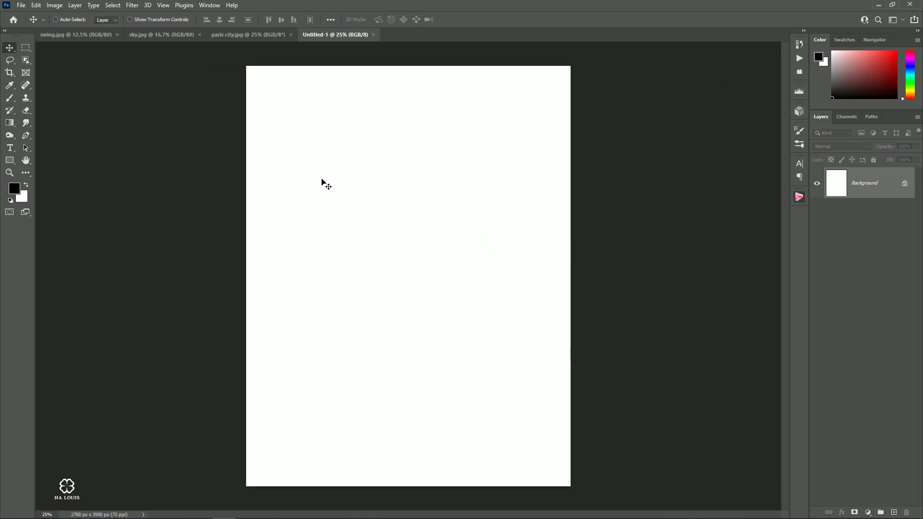
- Drag the Paris city photo into the new Untitled-1 document
{"action": "left_click", "coordinate": [230, 36]}
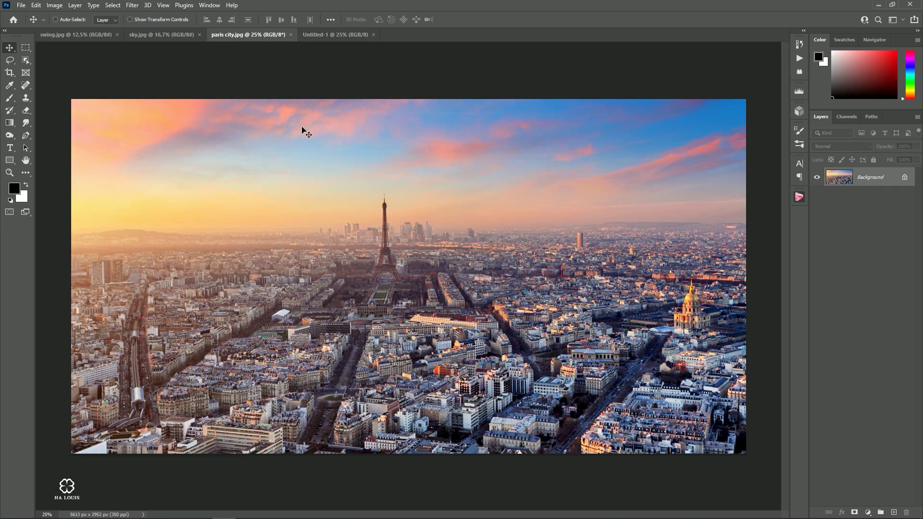
{"action": "left_click_drag", "start_coordinate": [305, 130], "coordinate": [331, 38]}
{"action": "left_click_drag", "start_coordinate": [387, 215], "coordinate": [422, 227]}
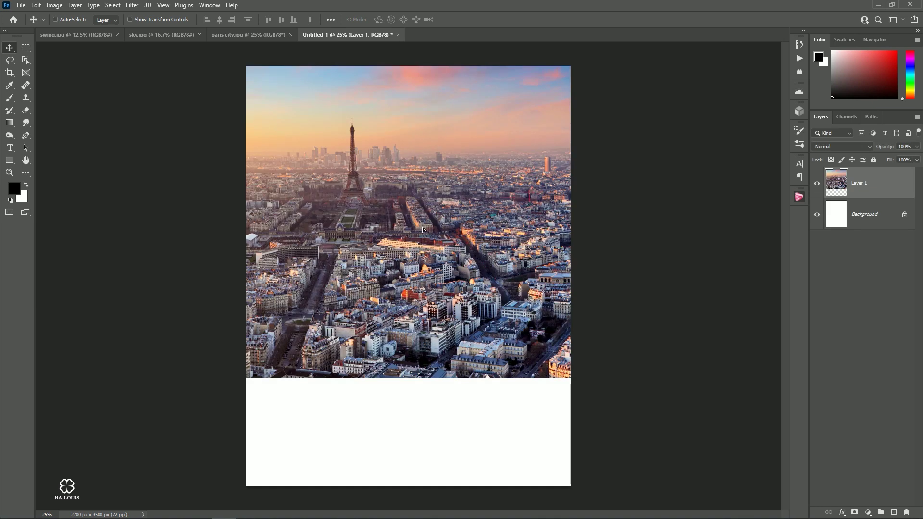
{"action": "key", "text": "ctrl+minus"}
- Scale the Paris photo to the canvas width and move it to the bottom
{"action": "key", "text": "ctrl+t"}
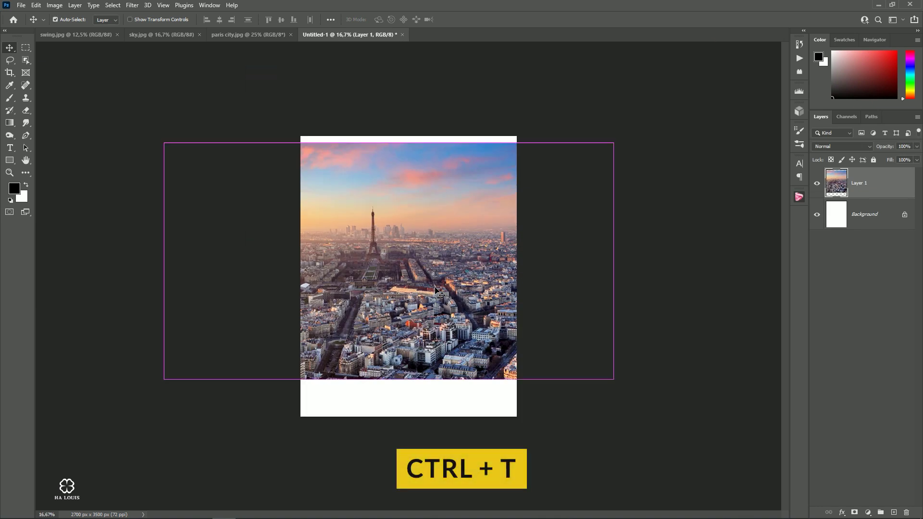
{"action": "left_click_drag", "start_coordinate": [164, 142], "coordinate": [253, 189]}
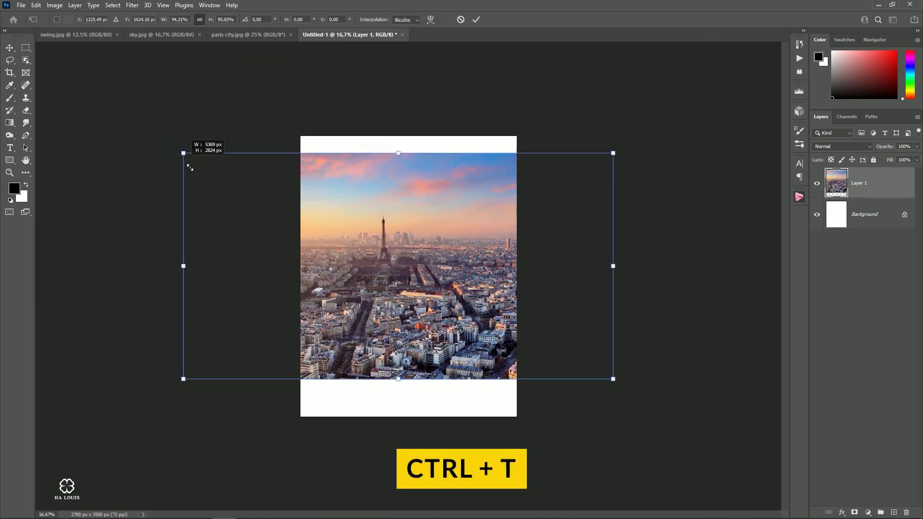
{"action": "mouse_move", "coordinate": [474, 257]}
{"action": "left_mouse_down"}
{"action": "mouse_move", "coordinate": [365, 270]}
{"action": "mouse_move", "coordinate": [376, 290]}
{"action": "left_mouse_up"}
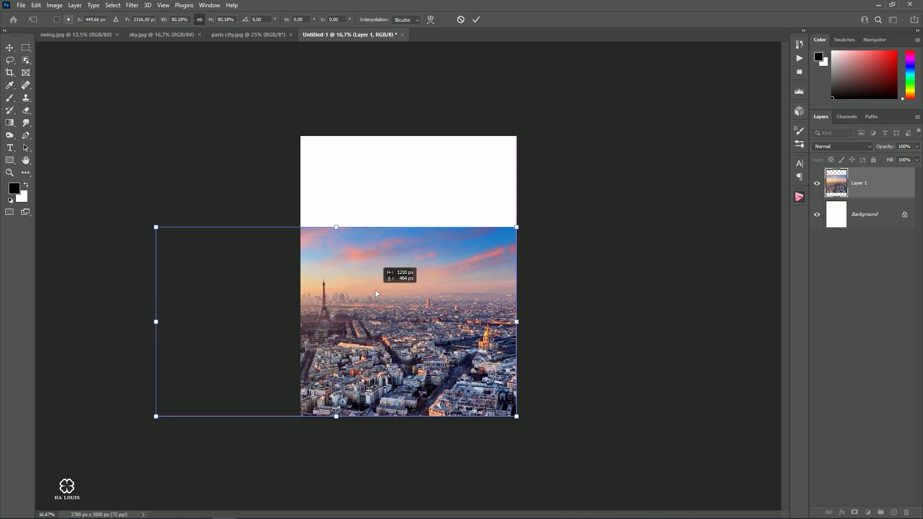
{"action": "left_click_drag", "start_coordinate": [156, 226], "coordinate": [212, 256]}
{"action": "left_click", "coordinate": [475, 20]}
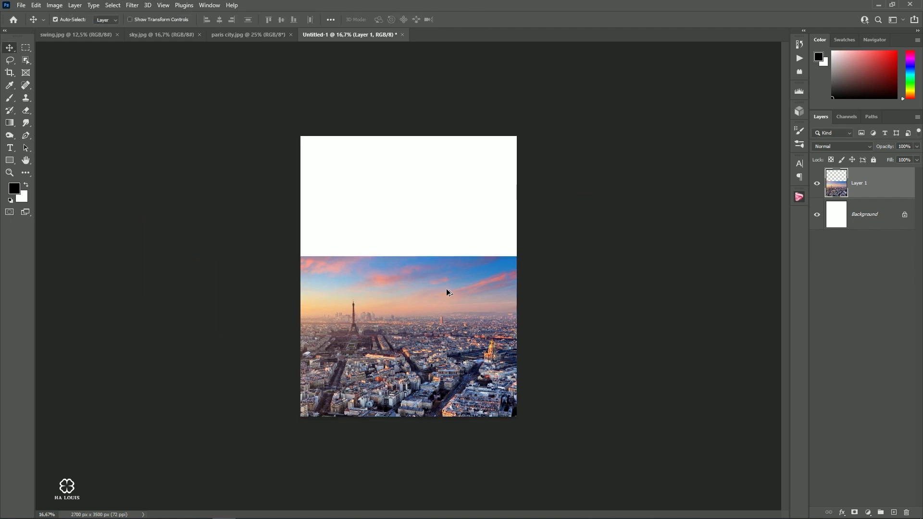
{"action": "key", "text": "ctrl+minus"}
{"action": "key", "text": "ctrl+plus"}
{"action": "key", "text": "ctrl+plus"}
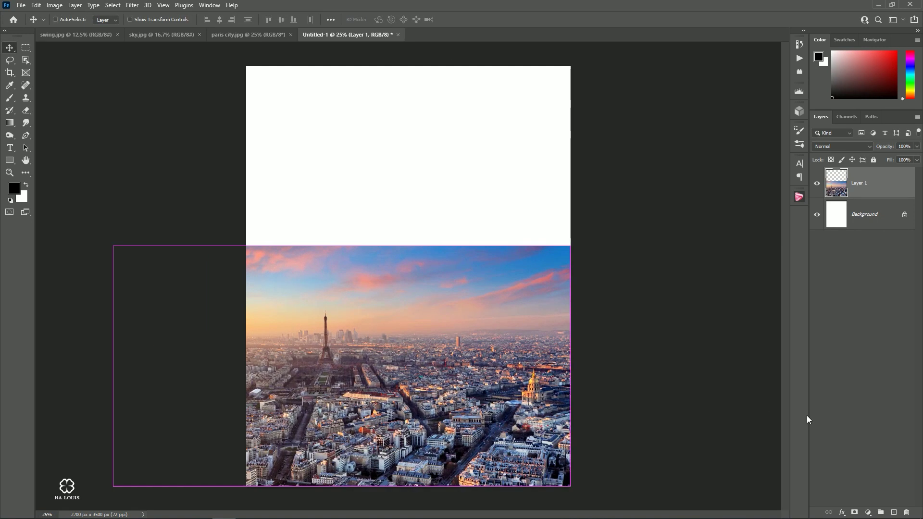
- Add a #7e7e7e Solid Color fill layer just above the Background
{"action": "left_click", "coordinate": [866, 214]}
{"action": "left_click", "coordinate": [868, 513]}
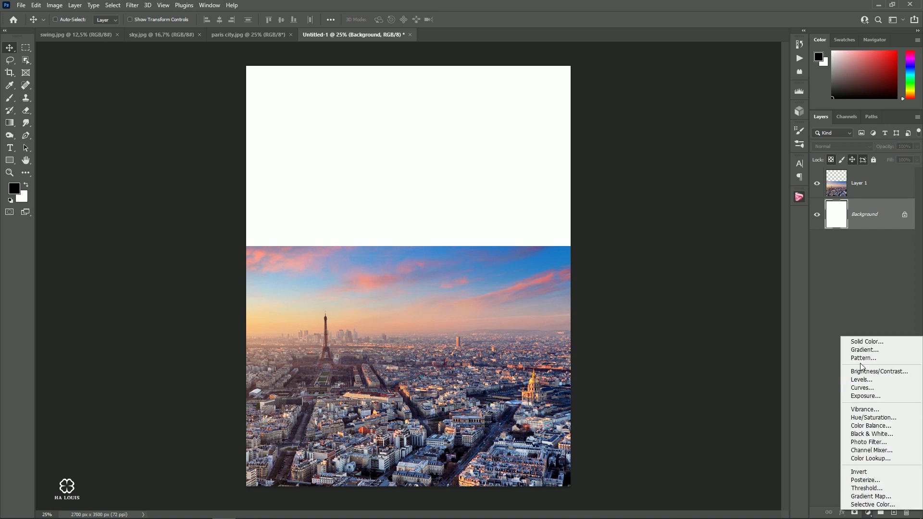
{"action": "left_click", "coordinate": [865, 341]}
{"action": "left_click_drag", "start_coordinate": [517, 174], "coordinate": [501, 151]}
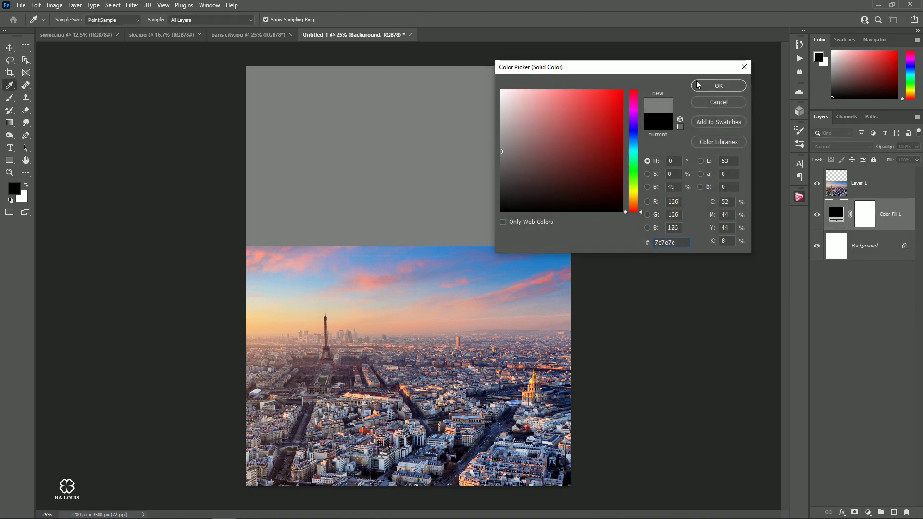
{"action": "left_click", "coordinate": [698, 85]}
- Select the Paris layer and switch to the Pen tool
{"action": "left_click", "coordinate": [839, 186]}
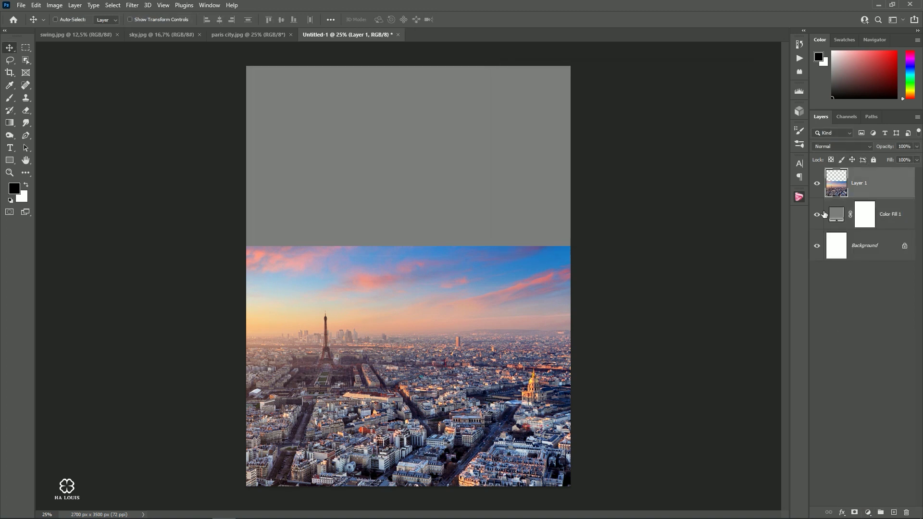
{"action": "left_click", "coordinate": [26, 137]}
{"action": "left_click", "coordinate": [29, 138]}
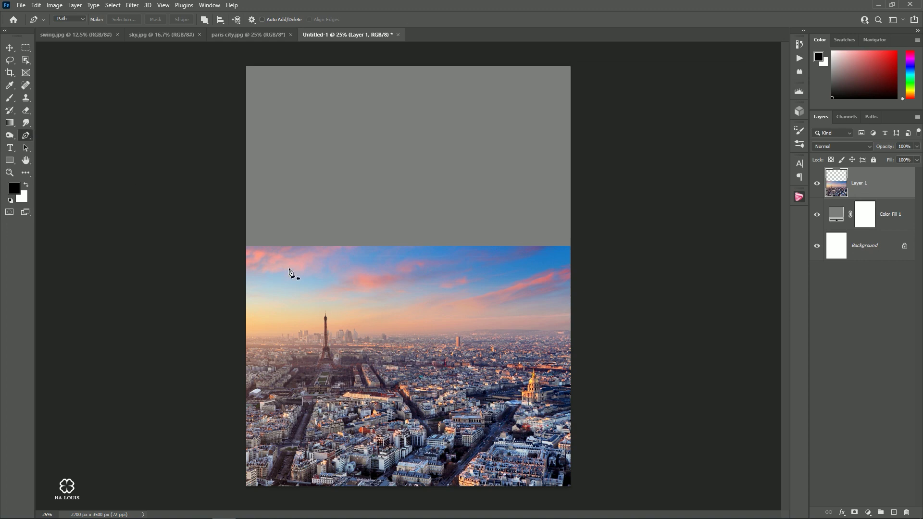
- Trace a Pen path along the Paris skyline near the Eiffel Tower
{"action": "left_click_drag", "start_coordinate": [272, 343], "coordinate": [291, 302]}
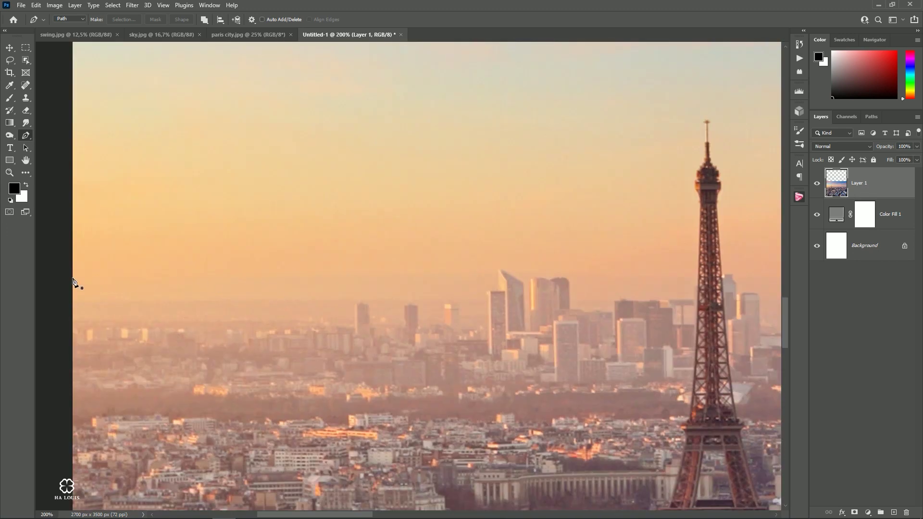
{"action": "left_click", "coordinate": [66, 276]}
{"action": "left_click", "coordinate": [293, 273]}
{"action": "left_click", "coordinate": [378, 274]}
{"action": "left_click", "coordinate": [465, 276]}
{"action": "left_click", "coordinate": [478, 275]}
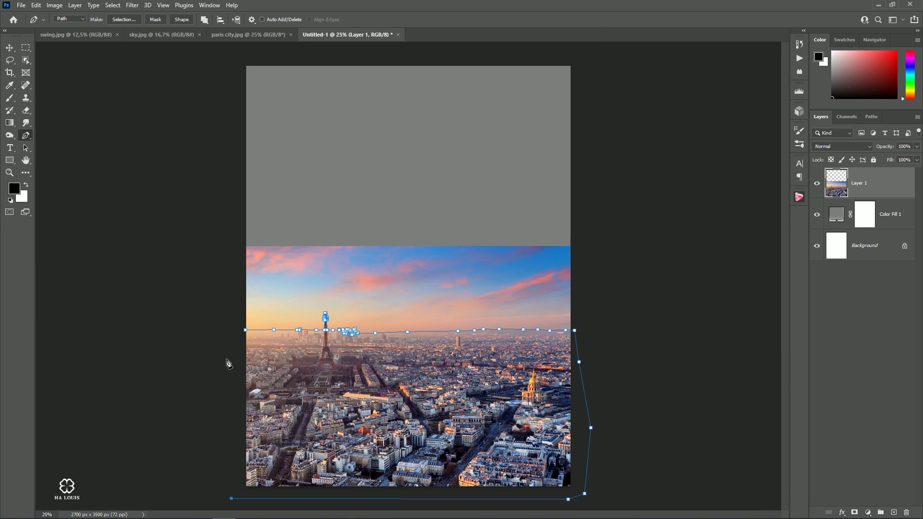
- Convert the skyline path to a selection and mask Layer 1's sky away
{"action": "right_click", "coordinate": [259, 351]}
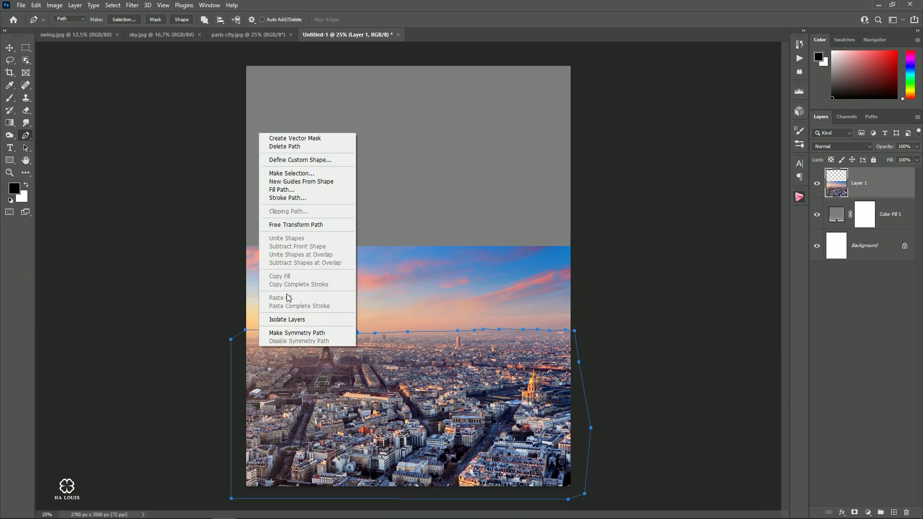
{"action": "left_click", "coordinate": [289, 175]}
{"action": "left_click", "coordinate": [510, 137]}
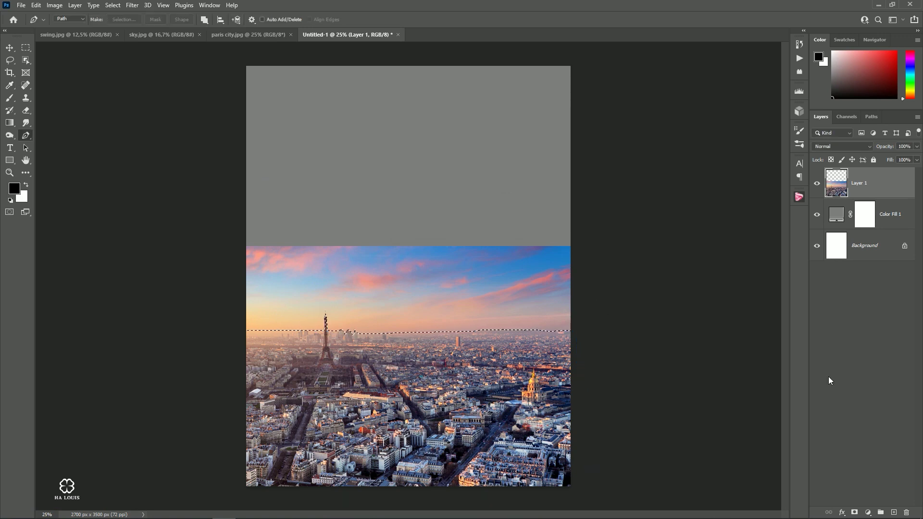
{"action": "left_click", "coordinate": [855, 510]}
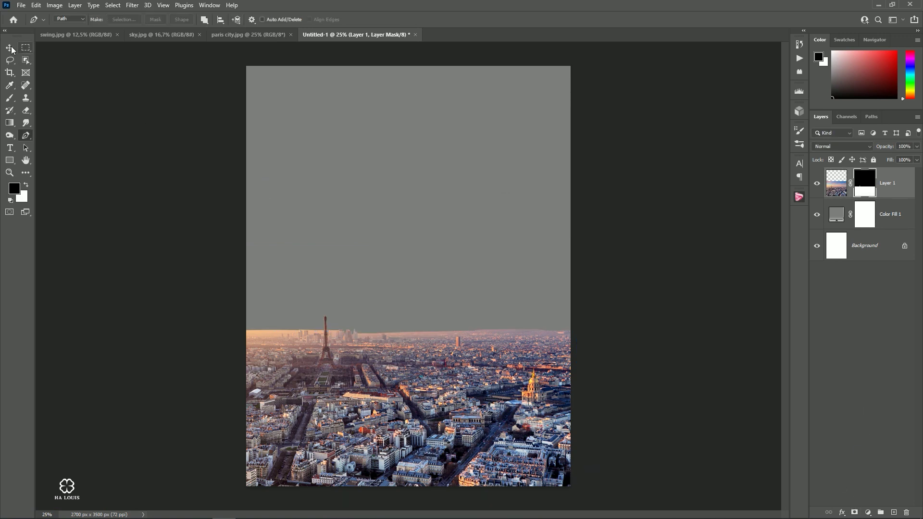
{"action": "left_click", "coordinate": [10, 47]}
{"action": "left_click", "coordinate": [141, 35]}
- Bring the sunset sky in as Layer 2, placed beneath the Paris layer
{"action": "mouse_move", "coordinate": [308, 155]}
{"action": "left_mouse_down"}
{"action": "mouse_move", "coordinate": [385, 227]}
{"action": "mouse_move", "coordinate": [379, 210]}
{"action": "left_mouse_up"}
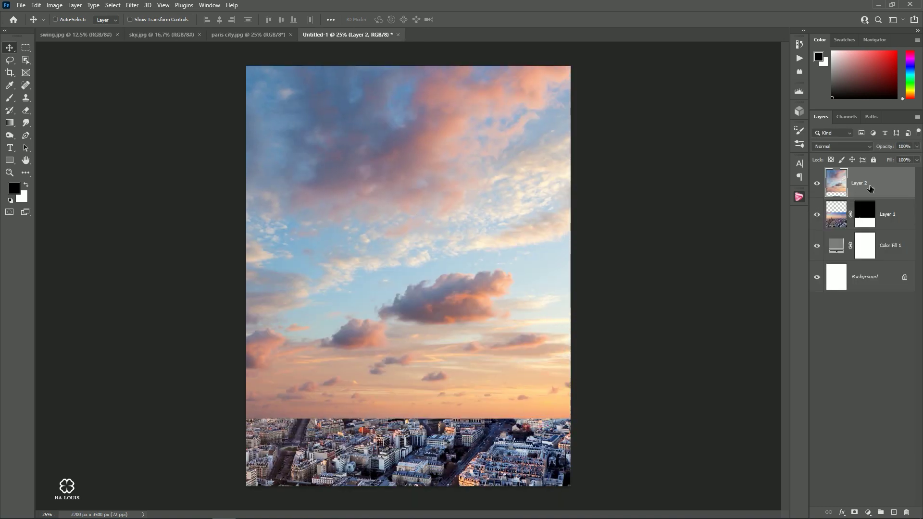
{"action": "left_click_drag", "start_coordinate": [870, 189], "coordinate": [867, 230]}
{"action": "key", "text": "ctrl+minus"}
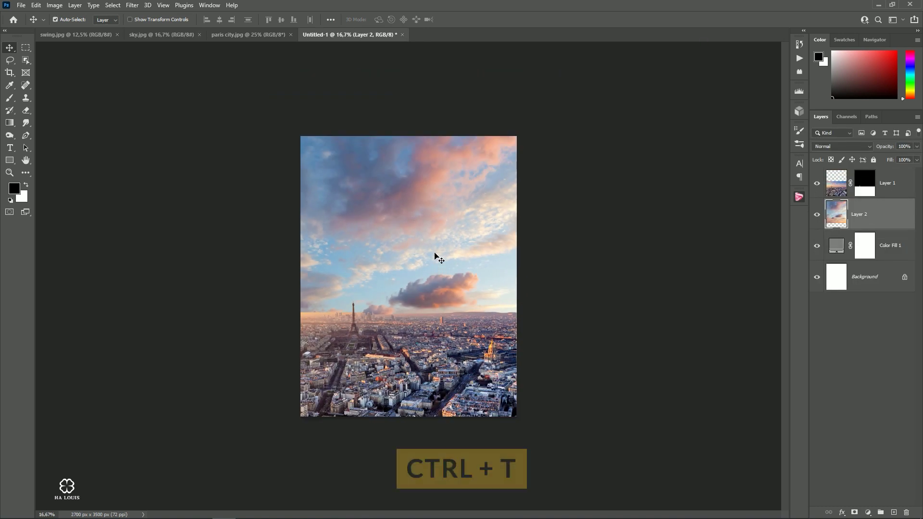
- Shrink the sky, move it up and flip it horizontally
{"action": "key", "text": "ctrl+t"}
{"action": "left_click_drag", "start_coordinate": [599, 77], "coordinate": [481, 155]}
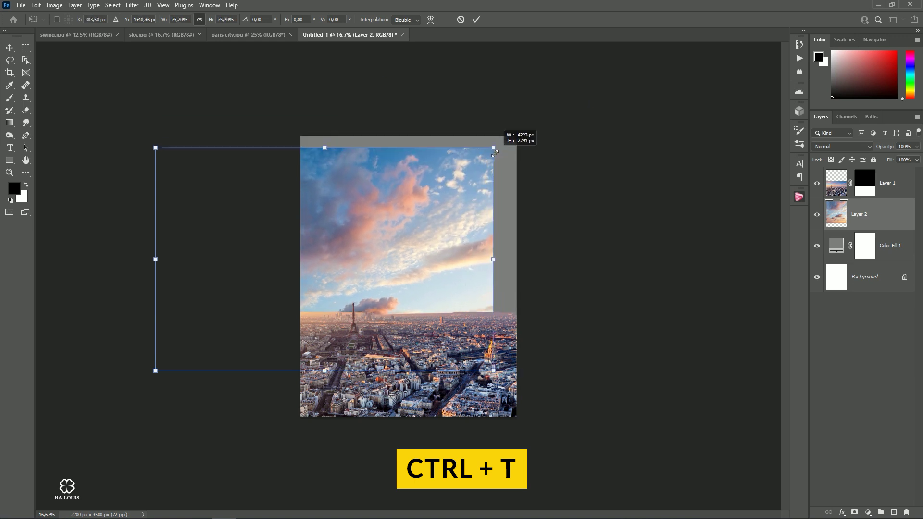
{"action": "left_click_drag", "start_coordinate": [446, 247], "coordinate": [446, 193]}
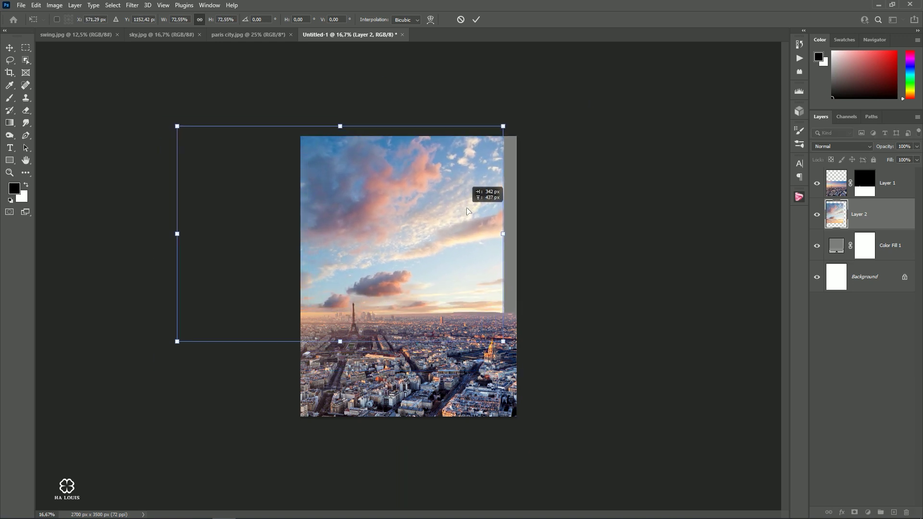
{"action": "right_click", "coordinate": [446, 193]}
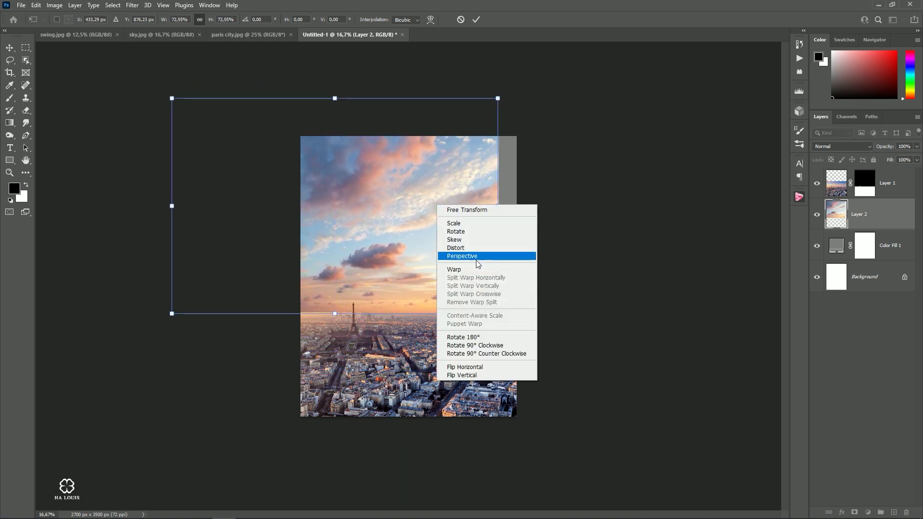
{"action": "left_click", "coordinate": [461, 370]}
{"action": "mouse_move", "coordinate": [424, 259]}
{"action": "left_mouse_down"}
{"action": "mouse_move", "coordinate": [564, 241]}
{"action": "mouse_move", "coordinate": [558, 263]}
{"action": "left_mouse_up"}
- Fine-tune the sky's size and position, commit, and target Layer 1's mask
{"action": "left_click_drag", "start_coordinate": [626, 103], "coordinate": [582, 141]}
{"action": "left_click_drag", "start_coordinate": [445, 245], "coordinate": [445, 240]}
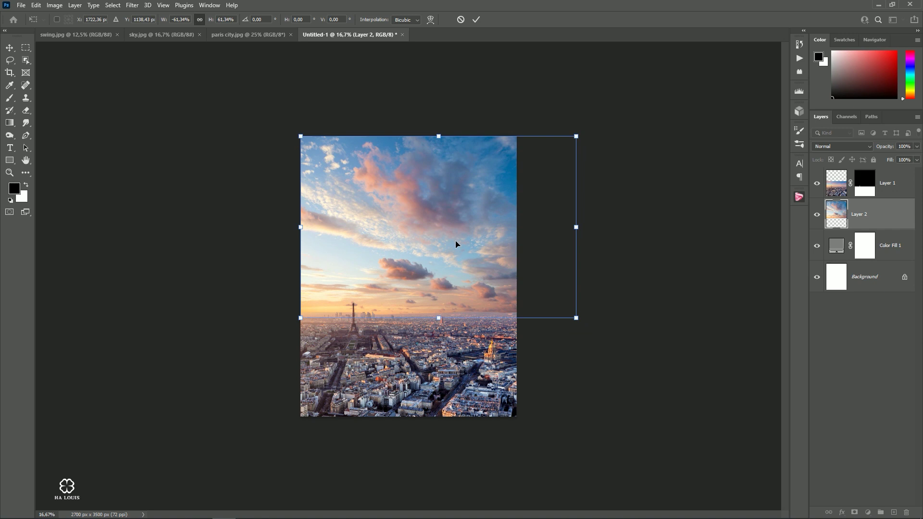
{"action": "key", "text": "Left"}
{"action": "key", "text": "Left"}
{"action": "key", "text": "Left"}
{"action": "key", "text": "Left"}
{"action": "key", "text": "Left"}
{"action": "key", "text": "Left"}
{"action": "key", "text": "Left"}
{"action": "key", "text": "Left"}
{"action": "key", "text": "Left"}
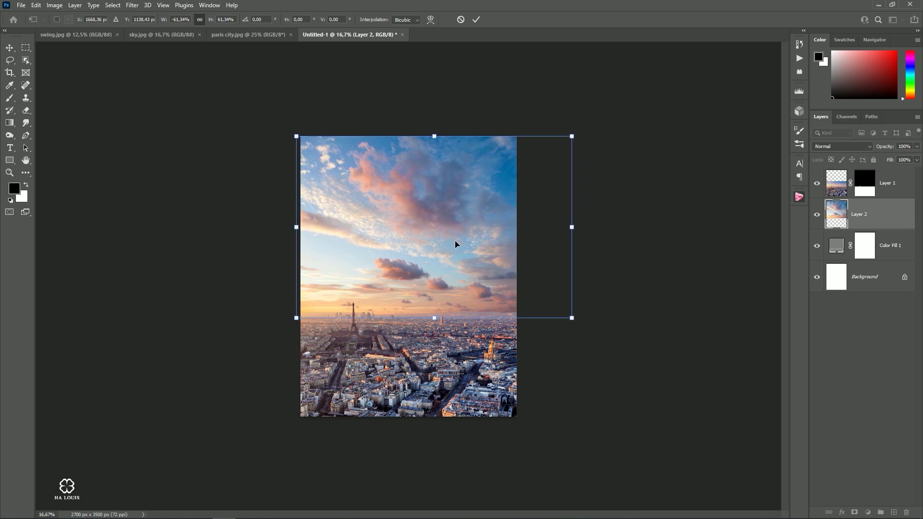
{"action": "left_click", "coordinate": [477, 20]}
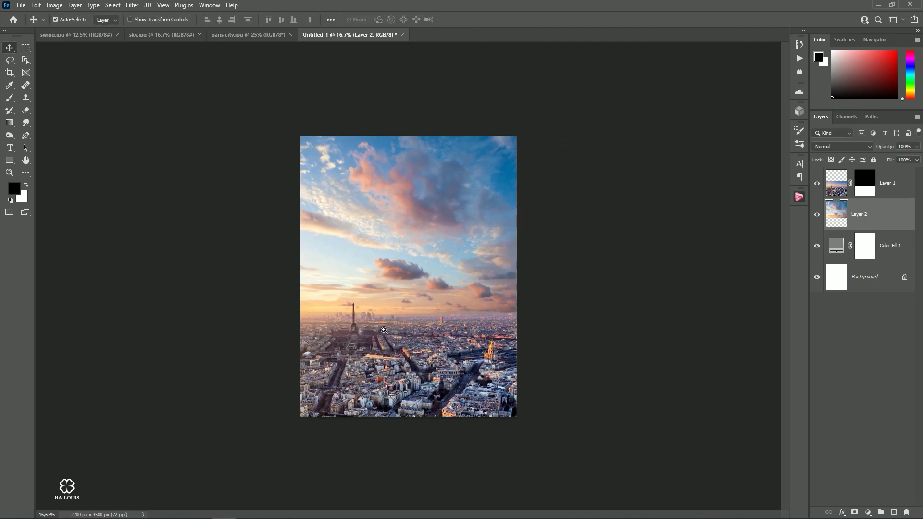
{"action": "left_click", "coordinate": [388, 339], "text": "ctrl"}
{"action": "left_click", "coordinate": [865, 187]}
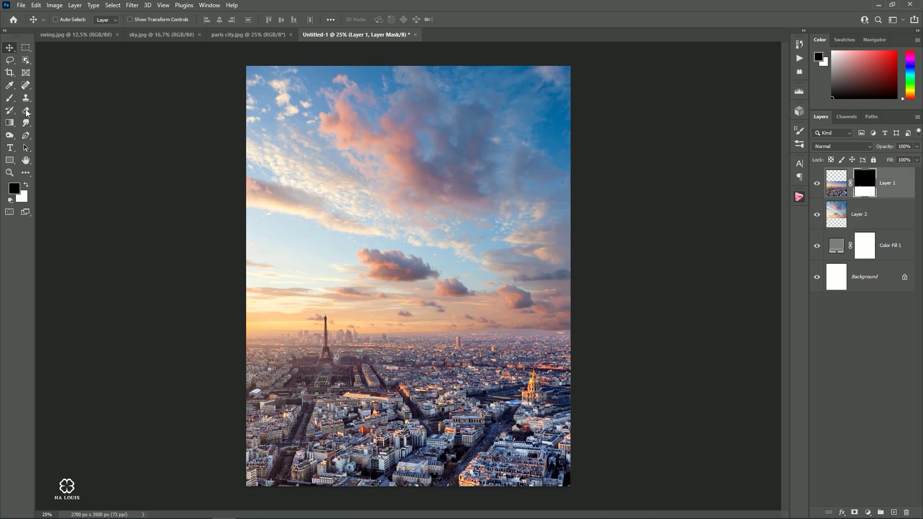
- Set up a black 33%-opacity brush at size 70, zoomed in on the horizon
{"action": "key", "text": "b"}
{"action": "left_click", "coordinate": [220, 20]}
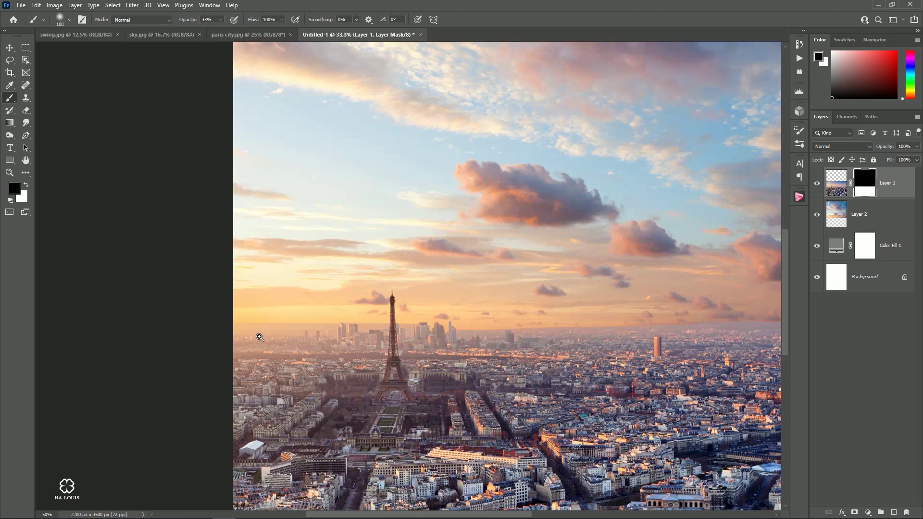
{"action": "left_click", "coordinate": [258, 334], "text": "ctrl"}
{"action": "key", "text": "bracketleft"}
{"action": "key", "text": "bracketleft"}
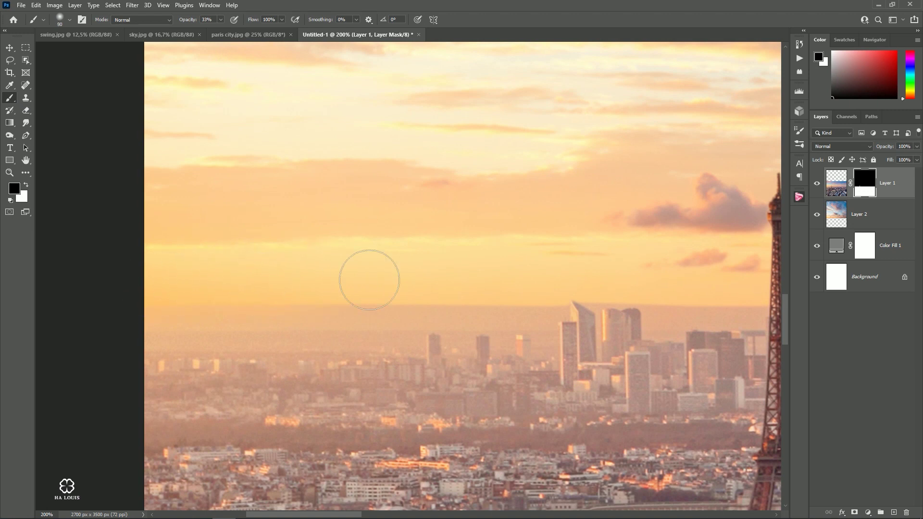
{"action": "key", "text": "bracketleft"}
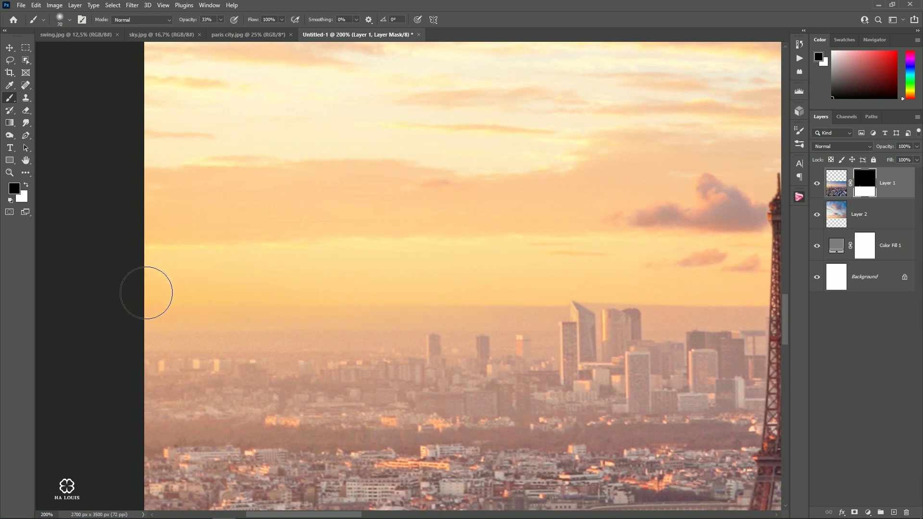
- Paint Layer 1's mask along the horizon around the Eiffel Tower to fade the seam
{"action": "left_click_drag", "start_coordinate": [553, 261], "coordinate": [311, 254]}
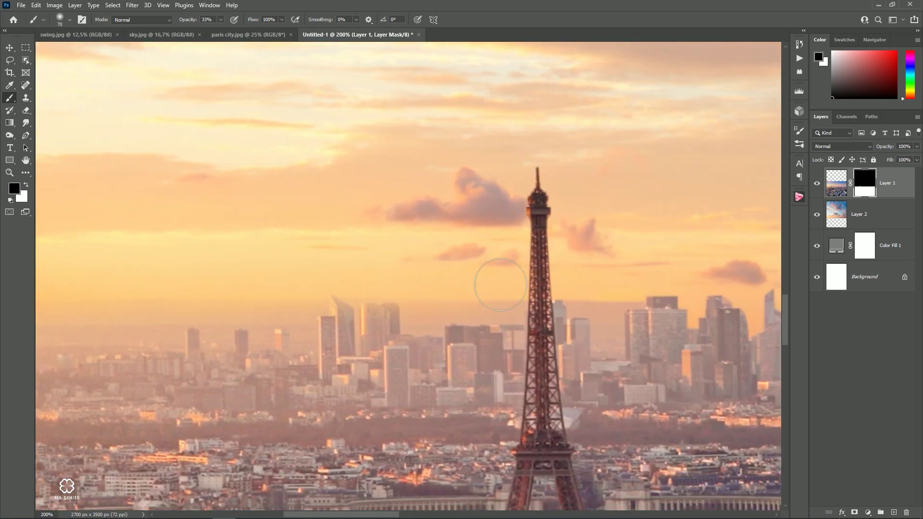
{"action": "left_click_drag", "start_coordinate": [582, 291], "coordinate": [342, 271]}
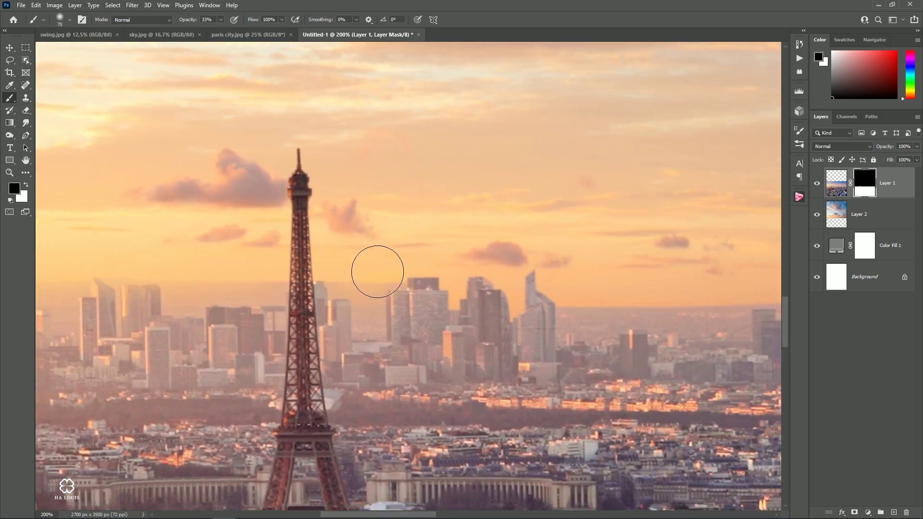
{"action": "left_click_drag", "start_coordinate": [594, 267], "coordinate": [336, 243]}
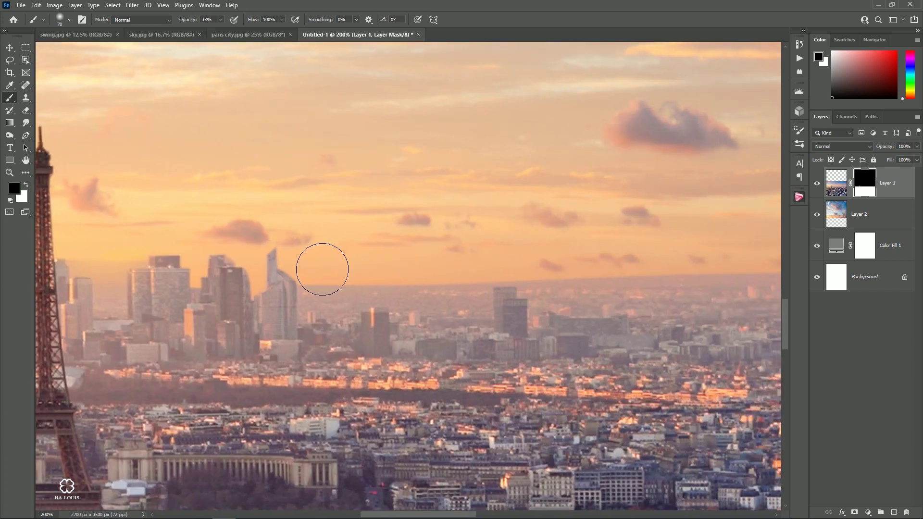
{"action": "key", "text": "bracketleft"}
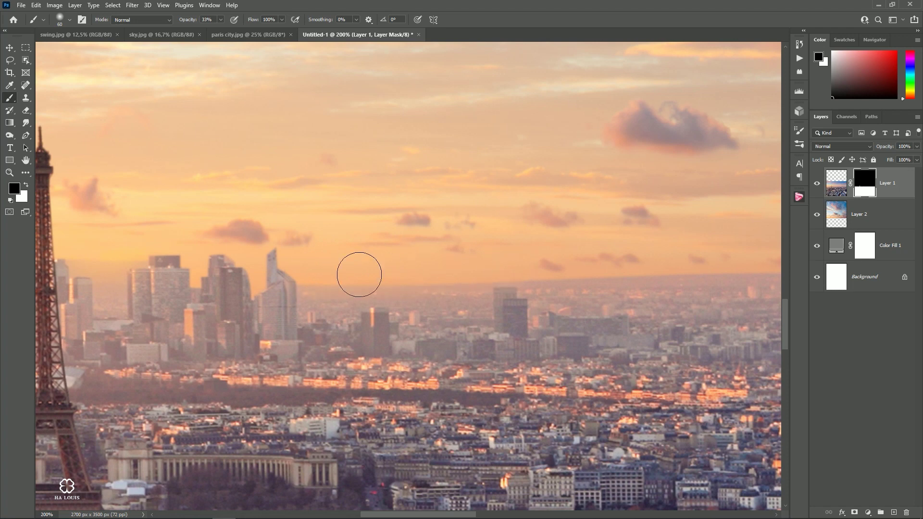
{"action": "key", "text": "bracketright"}
- Continue blending the horizon rightward past the tall tower, then zoom to 100%
{"action": "left_click_drag", "start_coordinate": [688, 243], "coordinate": [308, 243]}
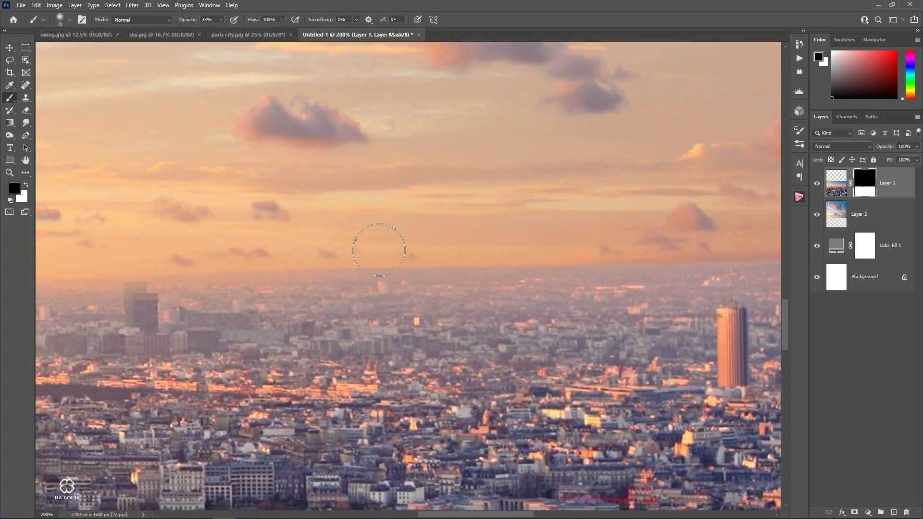
{"action": "left_click_drag", "start_coordinate": [672, 229], "coordinate": [272, 215]}
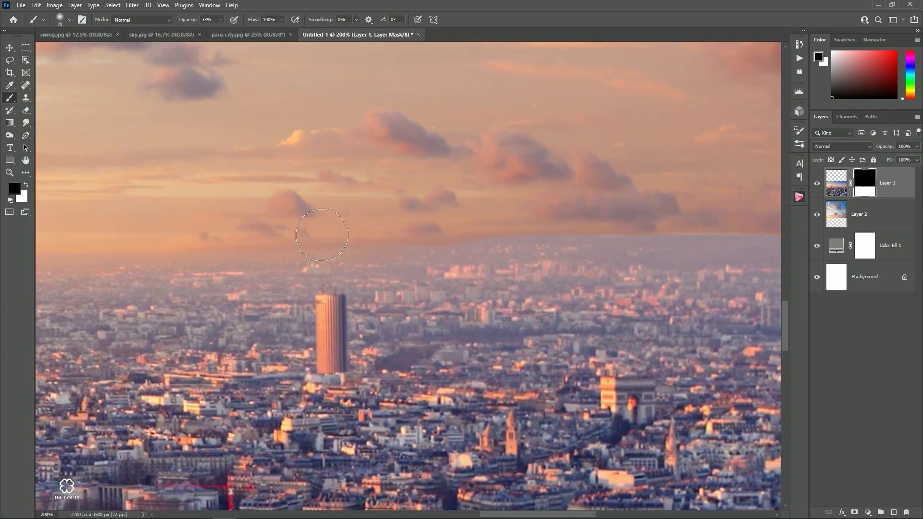
{"action": "left_click_drag", "start_coordinate": [589, 212], "coordinate": [337, 209]}
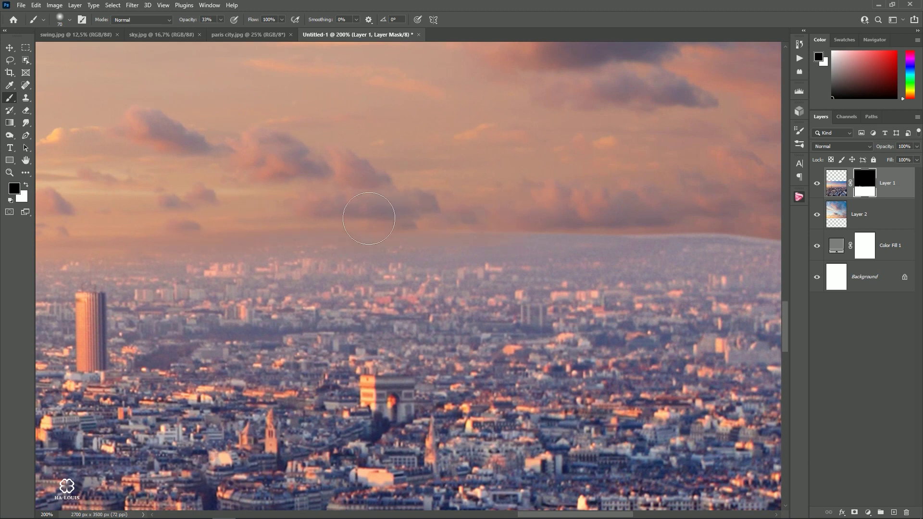
{"action": "mouse_move", "coordinate": [606, 205]}
{"action": "left_mouse_down"}
{"action": "mouse_move", "coordinate": [552, 203]}
{"action": "mouse_move", "coordinate": [540, 220]}
{"action": "mouse_move", "coordinate": [463, 266]}
{"action": "left_mouse_up"}
{"action": "key", "text": "ctrl+minus"}
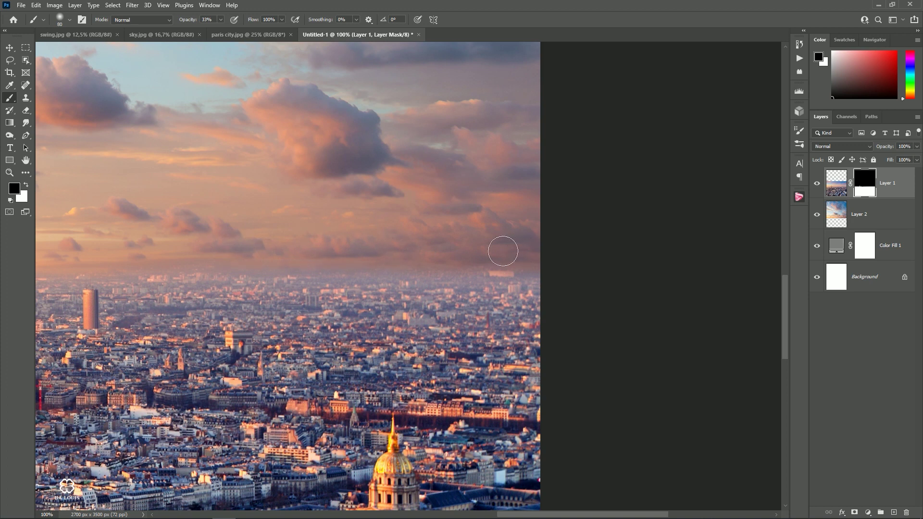
- Touch up the left skyline by the Eiffel Tower and La Défense, then review the composite
{"action": "left_click_drag", "start_coordinate": [355, 251], "coordinate": [544, 253]}
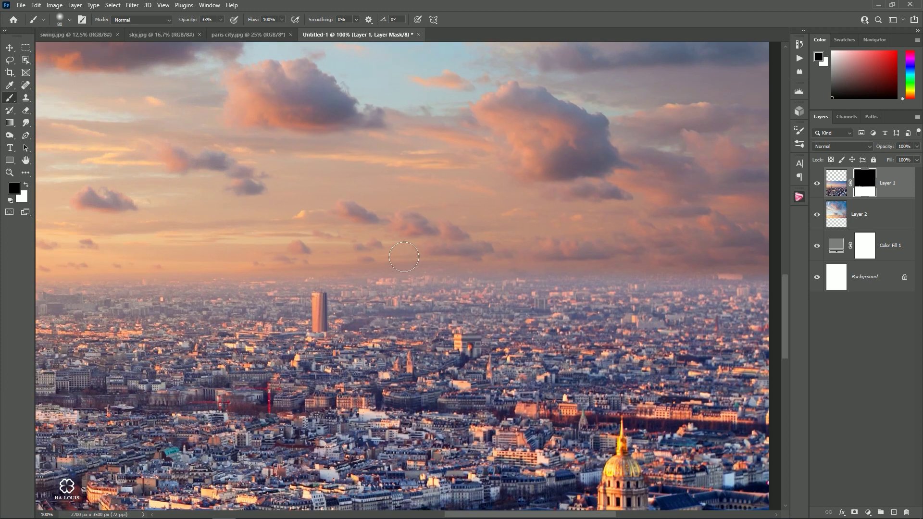
{"action": "left_click_drag", "start_coordinate": [366, 257], "coordinate": [641, 248]}
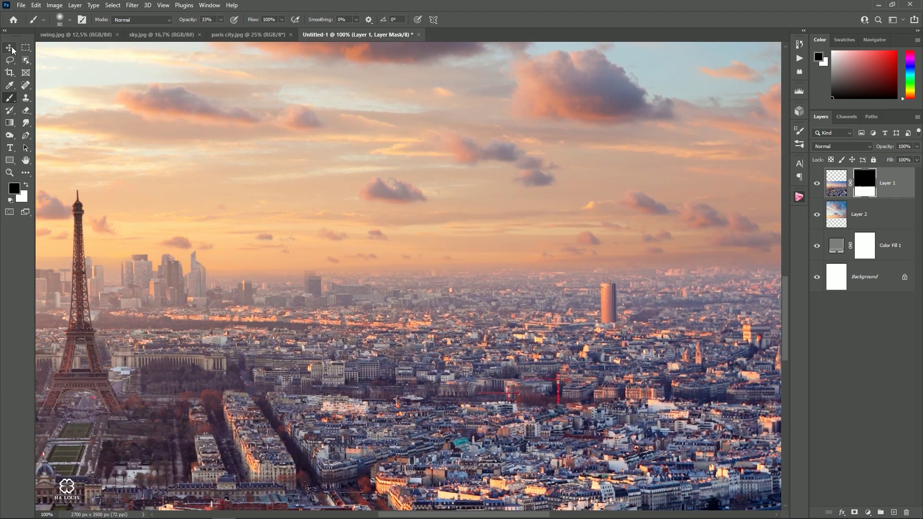
{"action": "left_click", "coordinate": [10, 48]}
{"action": "scroll", "coordinate": [599, 277], "scroll_direction": "down", "scroll_amount": 3}
{"action": "scroll", "coordinate": [598, 277], "scroll_direction": "down", "scroll_amount": 2}
{"action": "scroll", "coordinate": [599, 277], "scroll_direction": "down", "scroll_amount": 1}
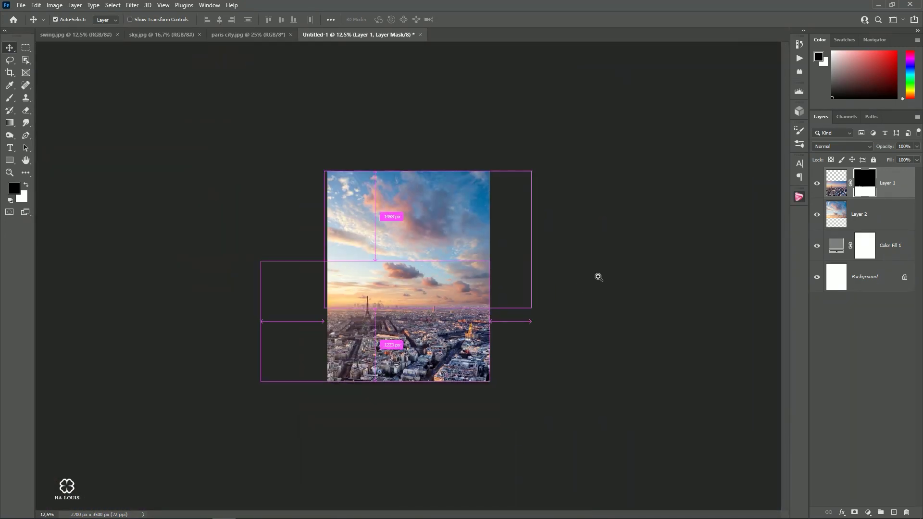
{"action": "scroll", "coordinate": [599, 277], "scroll_direction": "up", "scroll_amount": 2}
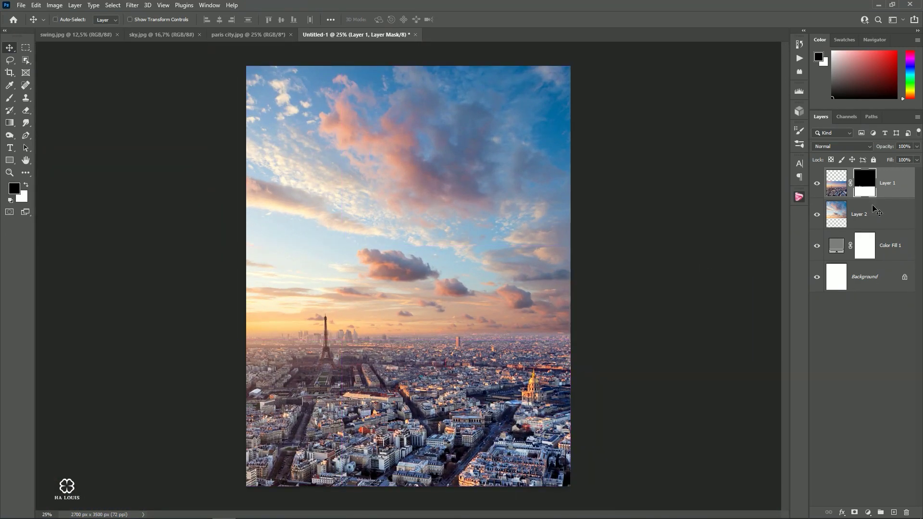
{"action": "left_click", "coordinate": [873, 207]}
{"action": "left_click", "coordinate": [887, 188]}
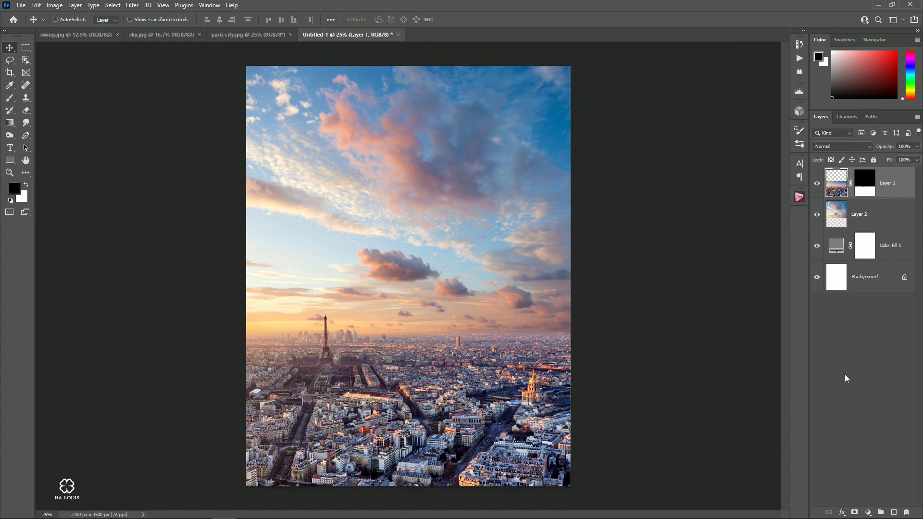
- Clip a Curves layer to the city pulling 84 down to 73, then add Selective Color
{"action": "left_click", "coordinate": [869, 512]}
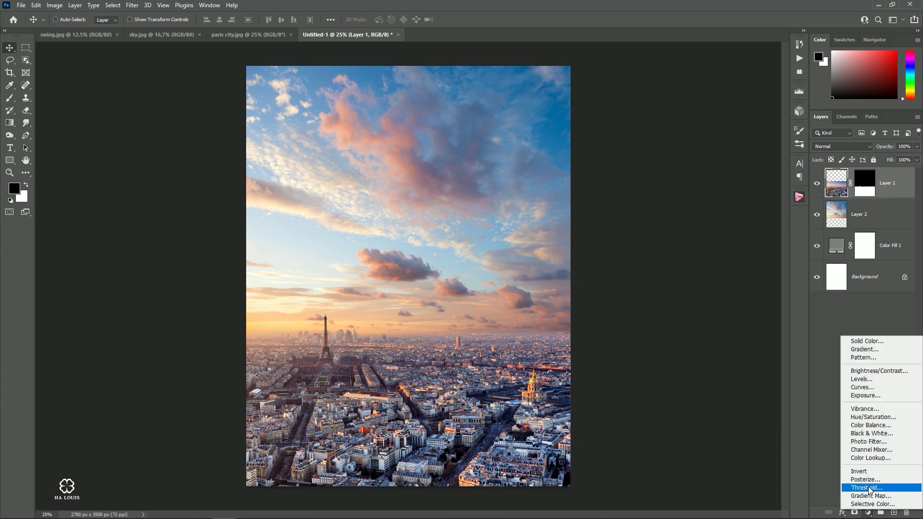
{"action": "left_click", "coordinate": [859, 389]}
{"action": "left_click", "coordinate": [686, 308]}
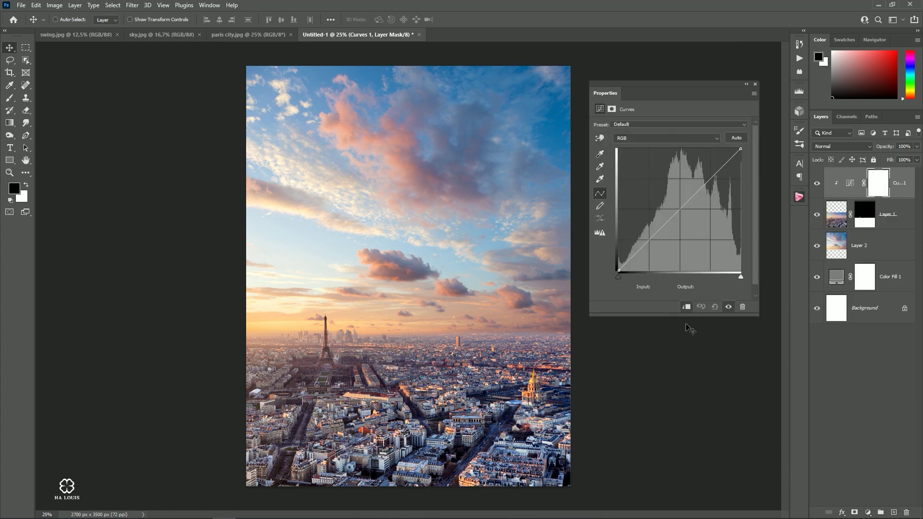
{"action": "left_click_drag", "start_coordinate": [653, 234], "coordinate": [659, 237]}
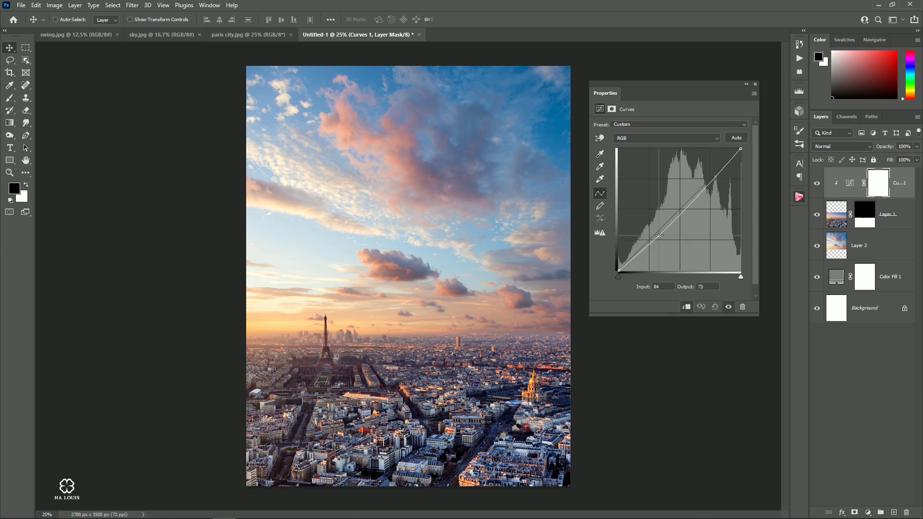
{"action": "left_click", "coordinate": [756, 84]}
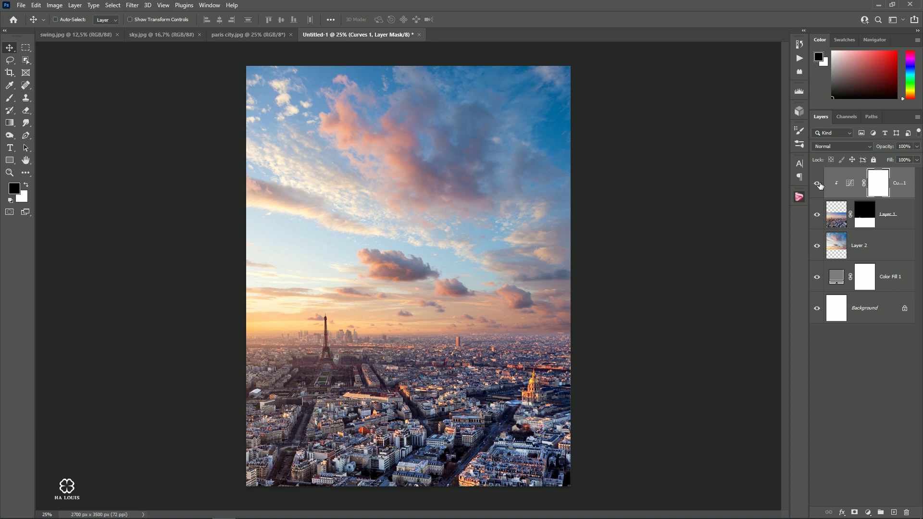
{"action": "left_click", "coordinate": [817, 184]}
{"action": "left_click", "coordinate": [817, 183]}
{"action": "left_click", "coordinate": [868, 512]}
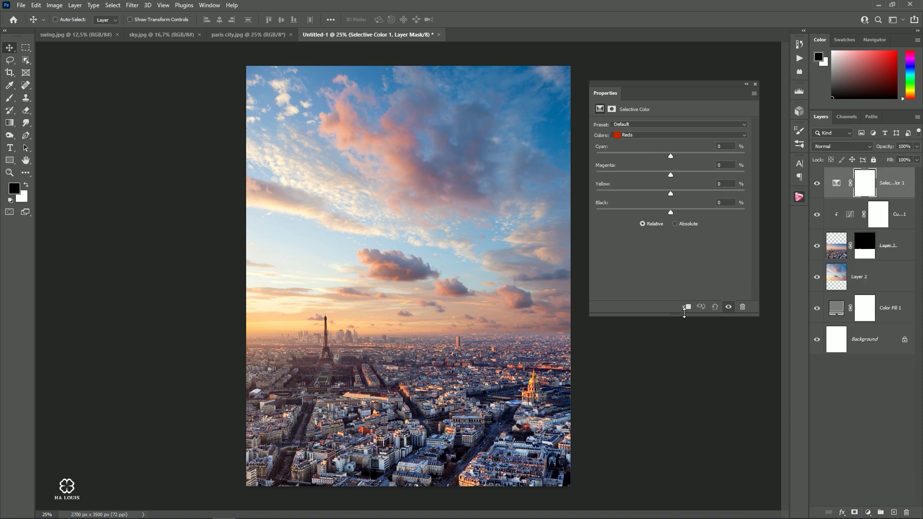
- Clip Selective Color to the city; set Reds Cyan -24, Yellows Cyan -41, Magenta -40
{"action": "left_click", "coordinate": [687, 308]}
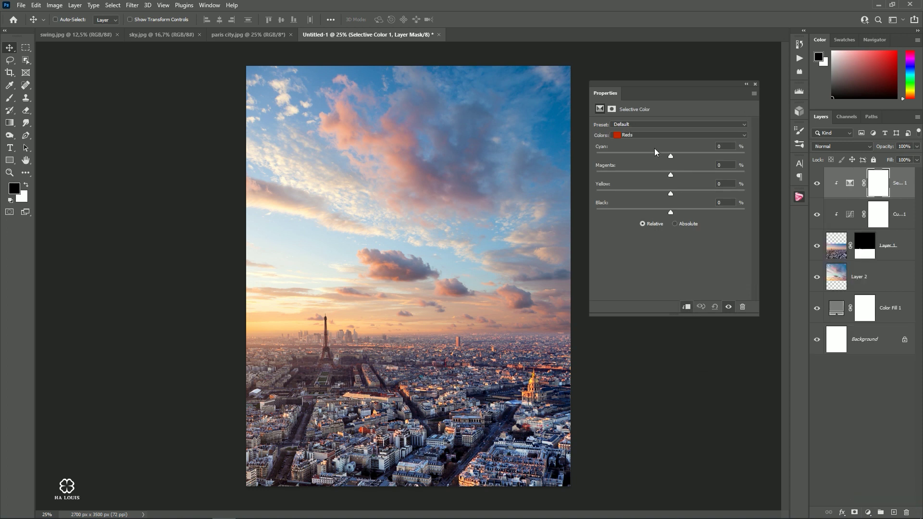
{"action": "mouse_move", "coordinate": [670, 154]}
{"action": "left_mouse_down"}
{"action": "mouse_move", "coordinate": [653, 157]}
{"action": "mouse_move", "coordinate": [693, 174]}
{"action": "mouse_move", "coordinate": [646, 195]}
{"action": "left_mouse_up"}
{"action": "left_click", "coordinate": [653, 135]}
{"action": "left_click", "coordinate": [637, 148]}
{"action": "left_click", "coordinate": [640, 156]}
{"action": "mouse_move", "coordinate": [670, 174]}
{"action": "left_mouse_down"}
{"action": "mouse_move", "coordinate": [641, 176]}
{"action": "mouse_move", "coordinate": [689, 193]}
{"action": "left_mouse_up"}
- Set Cyans to Cyan +70, Magenta -29, Yellow +42, and Blues Magenta -33
{"action": "left_click", "coordinate": [657, 136]}
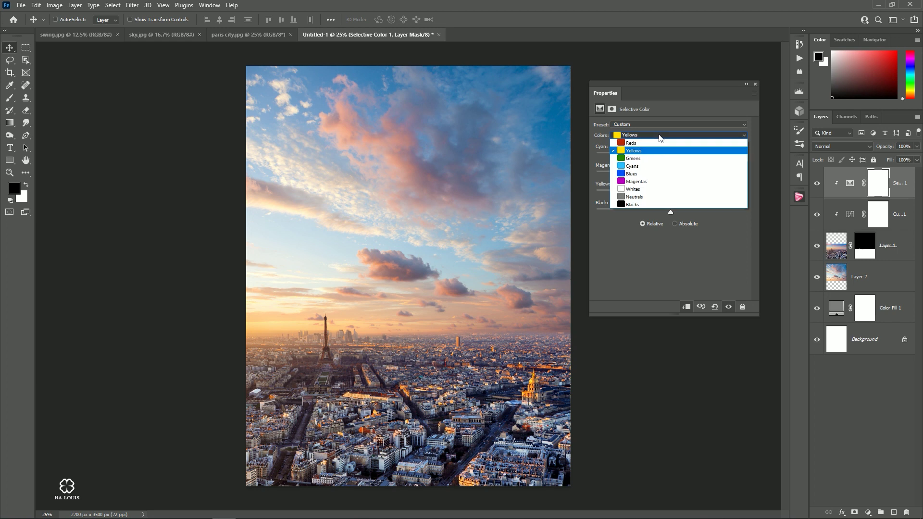
{"action": "left_click", "coordinate": [636, 165]}
{"action": "left_click_drag", "start_coordinate": [671, 159], "coordinate": [722, 154]}
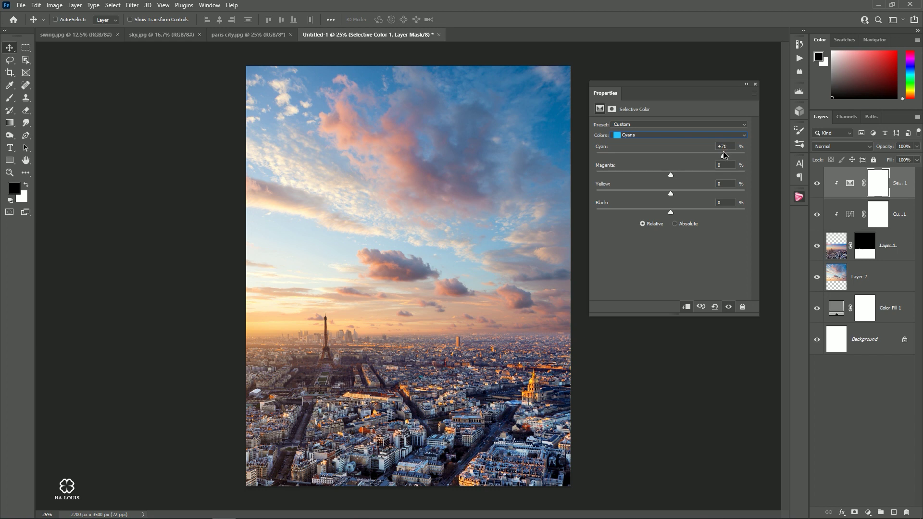
{"action": "left_click_drag", "start_coordinate": [671, 174], "coordinate": [648, 175]}
{"action": "left_click_drag", "start_coordinate": [670, 194], "coordinate": [702, 191]}
{"action": "left_click", "coordinate": [640, 136]}
{"action": "left_click", "coordinate": [631, 174]}
{"action": "mouse_move", "coordinate": [670, 177]}
{"action": "left_mouse_down"}
{"action": "mouse_move", "coordinate": [647, 180]}
{"action": "mouse_move", "coordinate": [683, 191]}
{"action": "left_mouse_up"}
- Set Magentas to Cyan +99, Magenta -11, Yellow +100 and close Properties
{"action": "left_click", "coordinate": [649, 135]}
{"action": "left_click", "coordinate": [634, 181]}
{"action": "mouse_move", "coordinate": [670, 154]}
{"action": "left_mouse_down"}
{"action": "mouse_move", "coordinate": [744, 155]}
{"action": "mouse_move", "coordinate": [660, 161]}
{"action": "left_mouse_up"}
{"action": "left_click_drag", "start_coordinate": [670, 176], "coordinate": [663, 184]}
{"action": "left_click_drag", "start_coordinate": [670, 194], "coordinate": [755, 192]}
{"action": "left_click", "coordinate": [755, 84]}
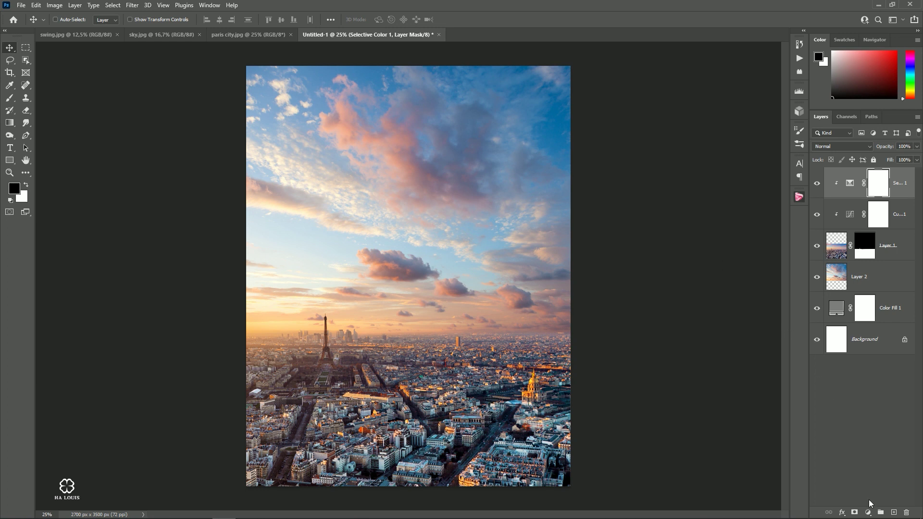
- Add a Curves 2 layer clipped to the city with a slight curve tweak
{"action": "left_click", "coordinate": [869, 512]}
{"action": "left_click", "coordinate": [862, 386]}
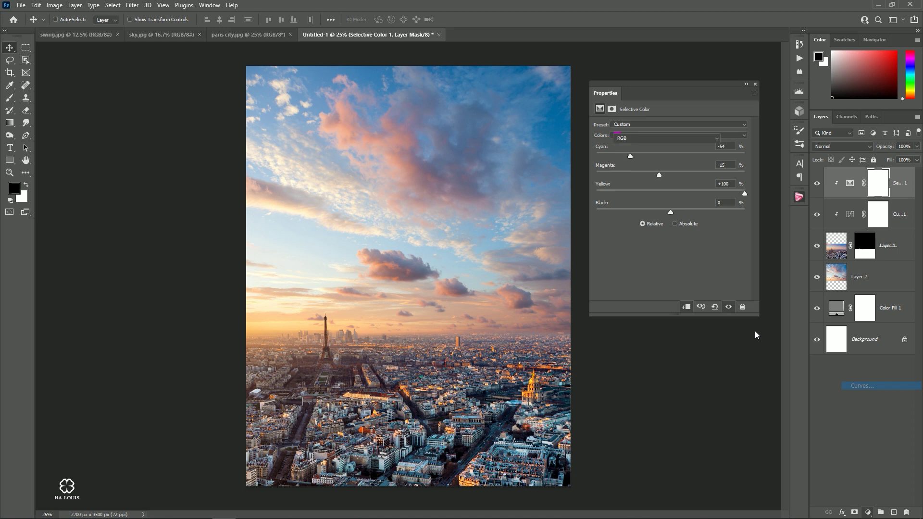
{"action": "left_click", "coordinate": [686, 307]}
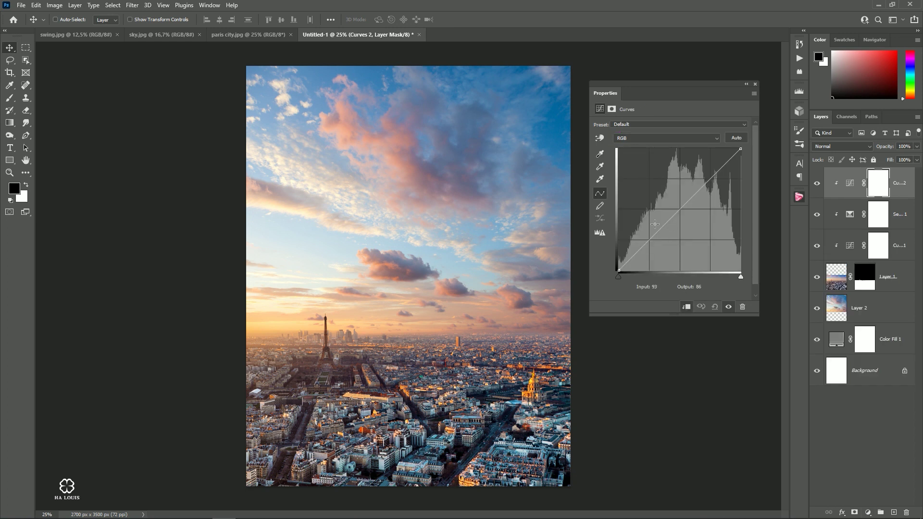
{"action": "left_click_drag", "start_coordinate": [656, 225], "coordinate": [655, 228]}
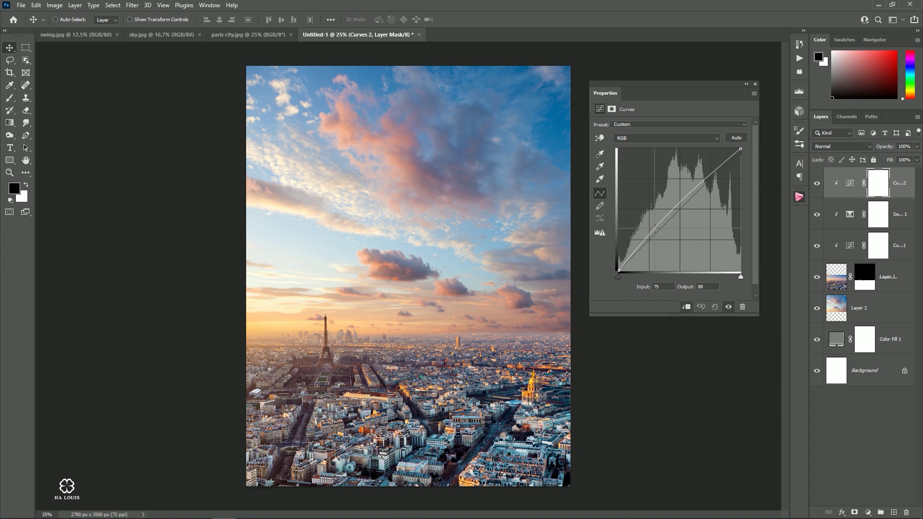
{"action": "left_click", "coordinate": [755, 84]}
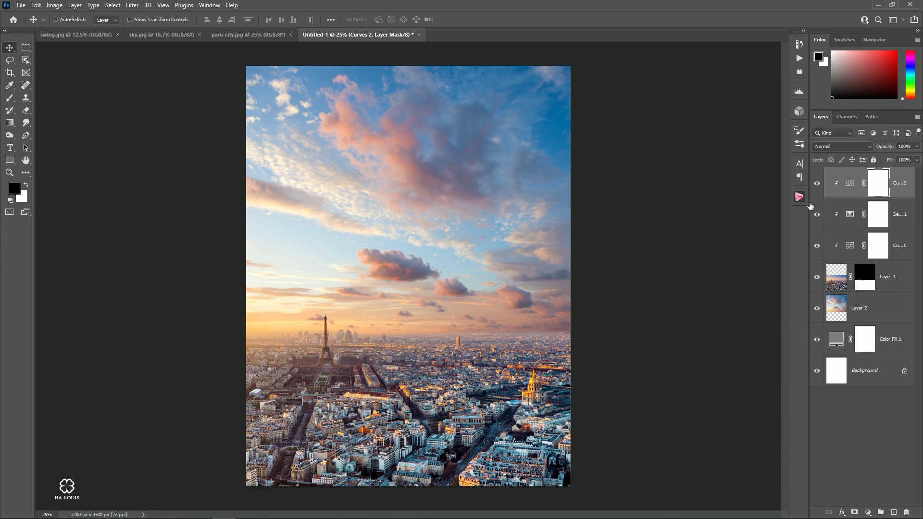
{"action": "left_click", "coordinate": [817, 183]}
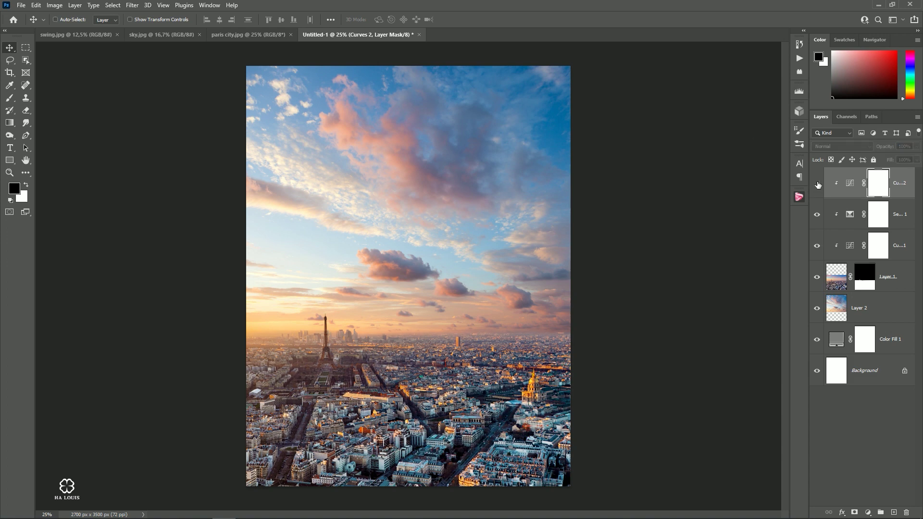
- Set up a large soft black brush at 39% opacity, size 900
{"action": "left_click", "coordinate": [522, 267], "text": "alt"}
{"action": "left_click", "coordinate": [10, 97]}
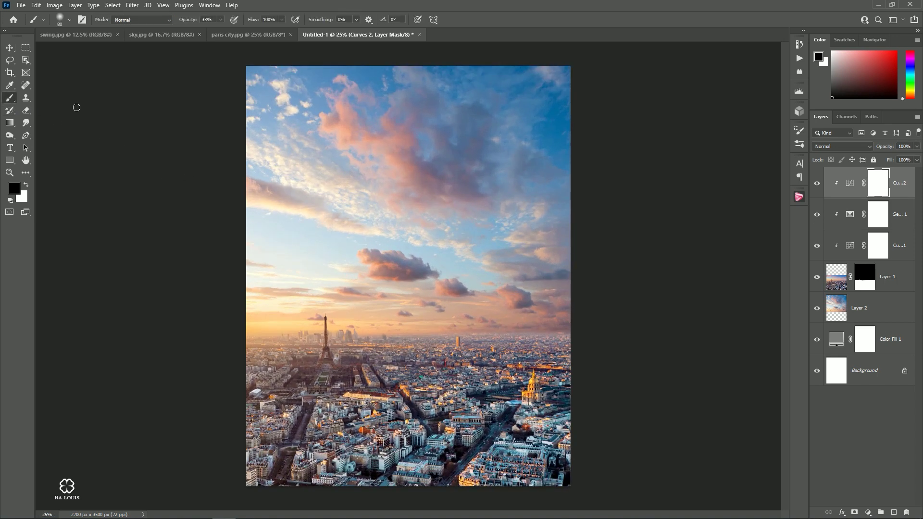
{"action": "key", "text": "bracketright"}
{"action": "left_click_drag", "start_coordinate": [186, 19], "coordinate": [194, 20]}
{"action": "key", "text": "bracketright"}
{"action": "key", "text": "bracketright"}
{"action": "key", "text": "bracketright"}
- Paint Curves 2's mask across the horizon band, sizing between 900 and 400, and compare
{"action": "mouse_move", "coordinate": [305, 319]}
{"action": "left_mouse_down"}
{"action": "mouse_move", "coordinate": [259, 318]}
{"action": "mouse_move", "coordinate": [683, 324]}
{"action": "left_mouse_up"}
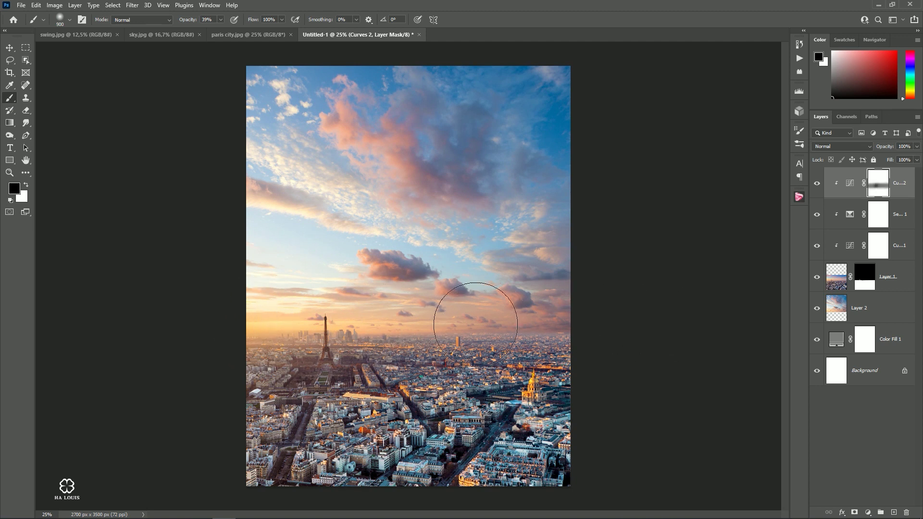
{"action": "key", "text": "bracketleft"}
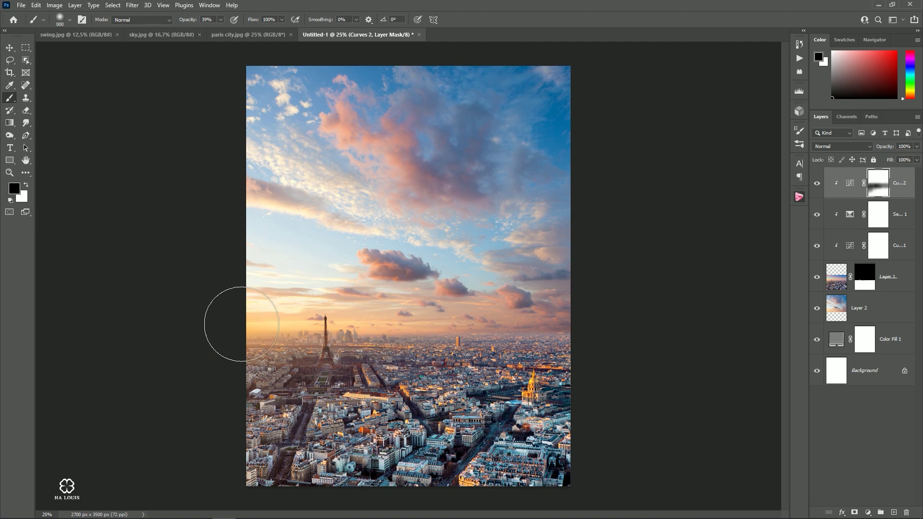
{"action": "key", "text": "bracketleft"}
{"action": "key", "text": "bracketright"}
{"action": "key", "text": "bracketright"}
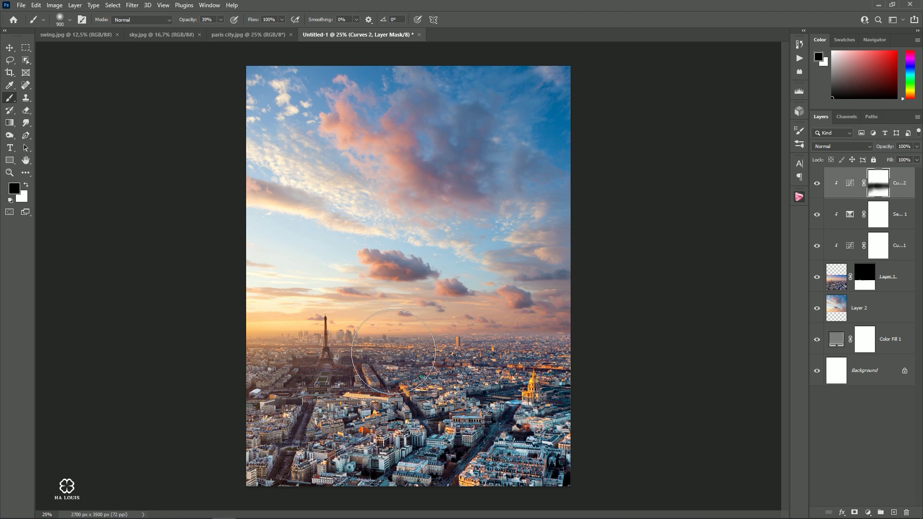
{"action": "key", "text": "bracketleft"}
{"action": "key", "text": "bracketleft"}
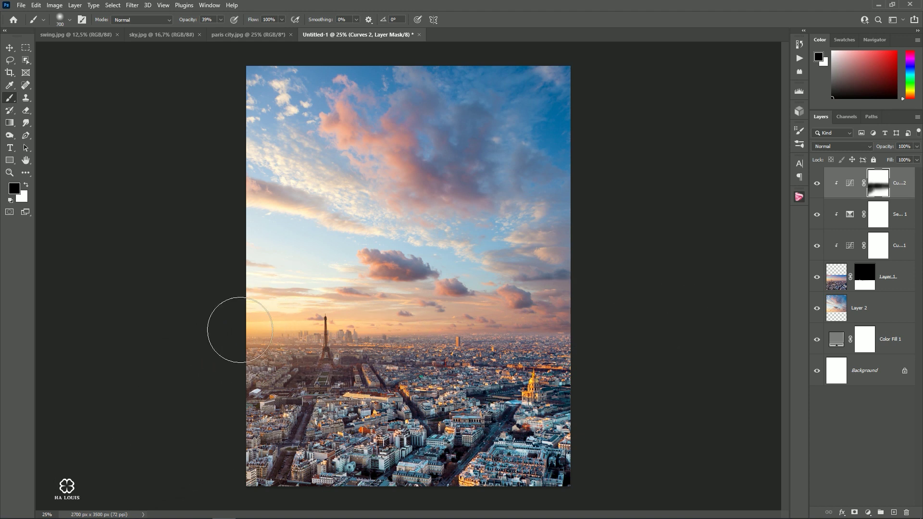
{"action": "key", "text": "bracketleft"}
{"action": "key", "text": "bracketleft"}
{"action": "key", "text": "bracketleft"}
{"action": "left_click", "coordinate": [818, 184]}
{"action": "left_click", "coordinate": [818, 184]}
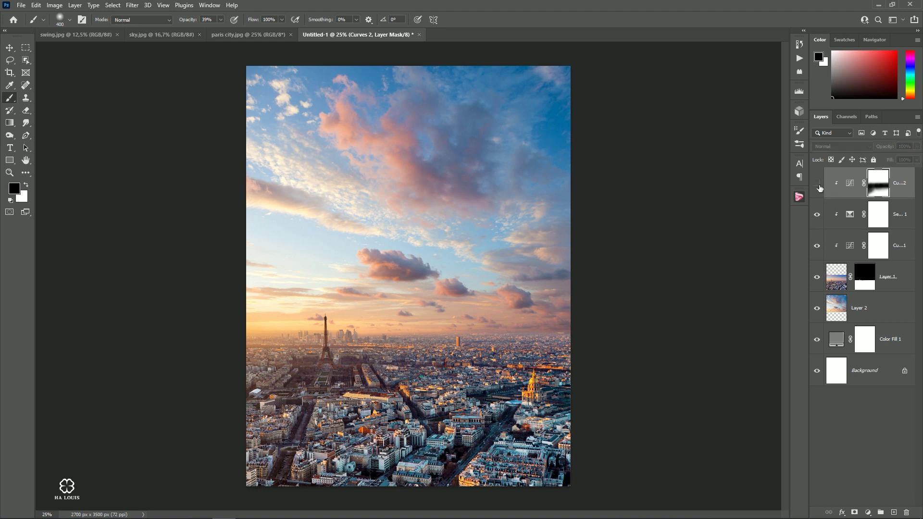
{"action": "left_click", "coordinate": [817, 185]}
- Add a clipped Levels layer with black input 29 and invert its mask to black
{"action": "left_click", "coordinate": [10, 48]}
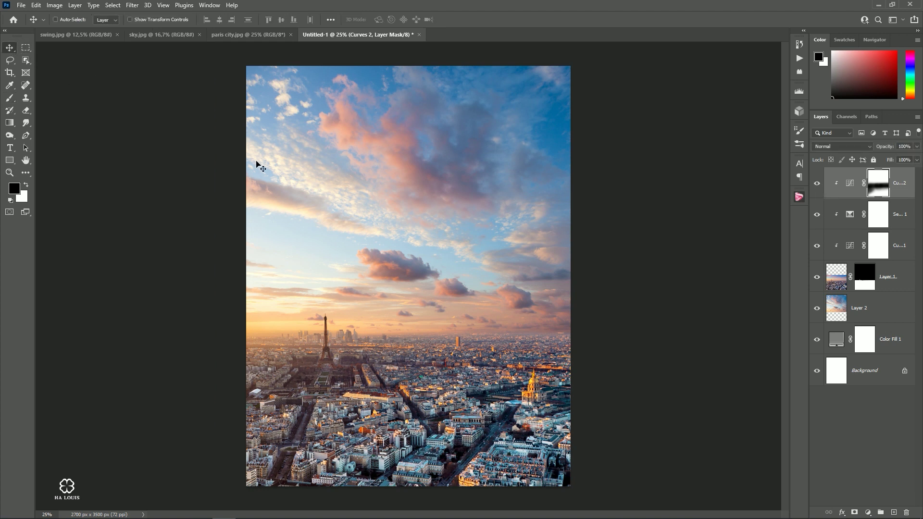
{"action": "left_click", "coordinate": [867, 513]}
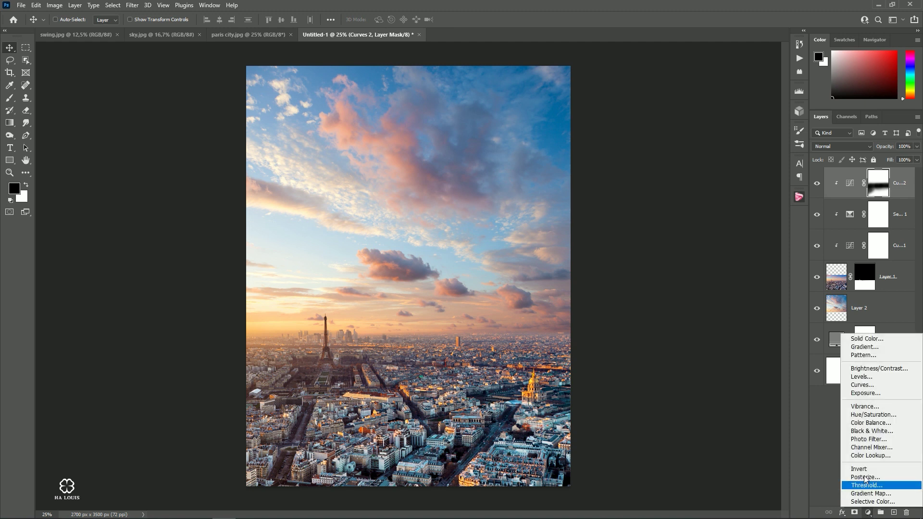
{"action": "left_click", "coordinate": [862, 376]}
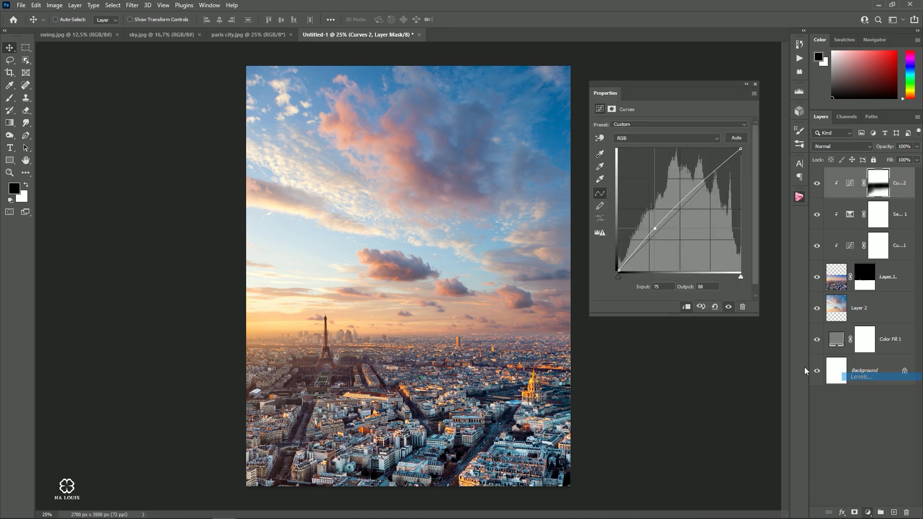
{"action": "left_click", "coordinate": [686, 308]}
{"action": "left_click_drag", "start_coordinate": [618, 195], "coordinate": [632, 189]}
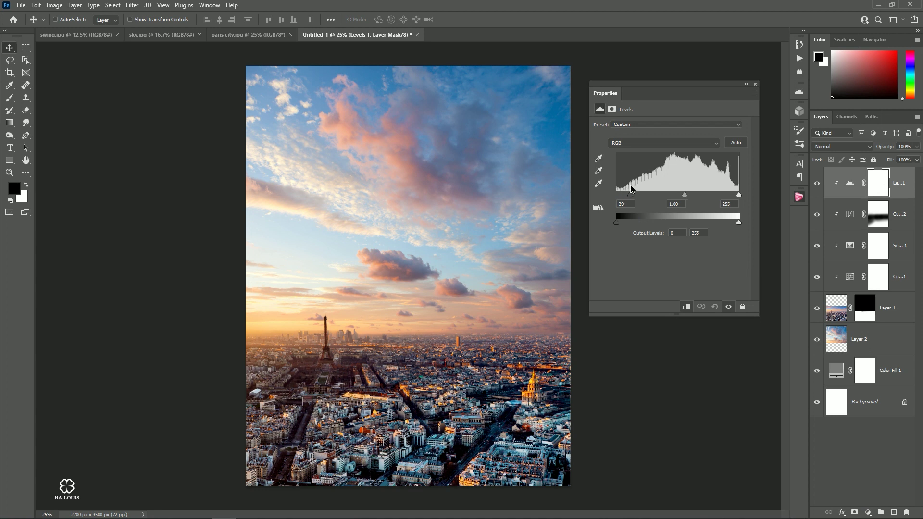
{"action": "left_click", "coordinate": [756, 85]}
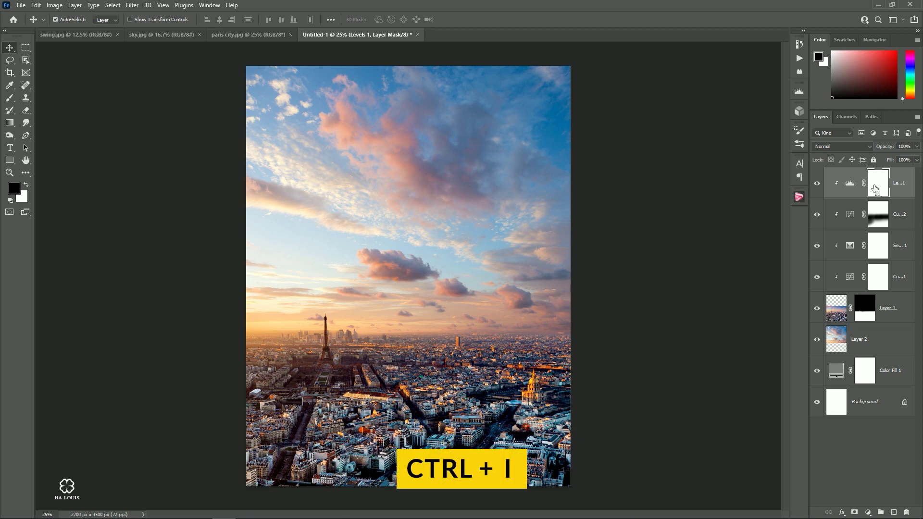
{"action": "key", "text": "ctrl+i"}
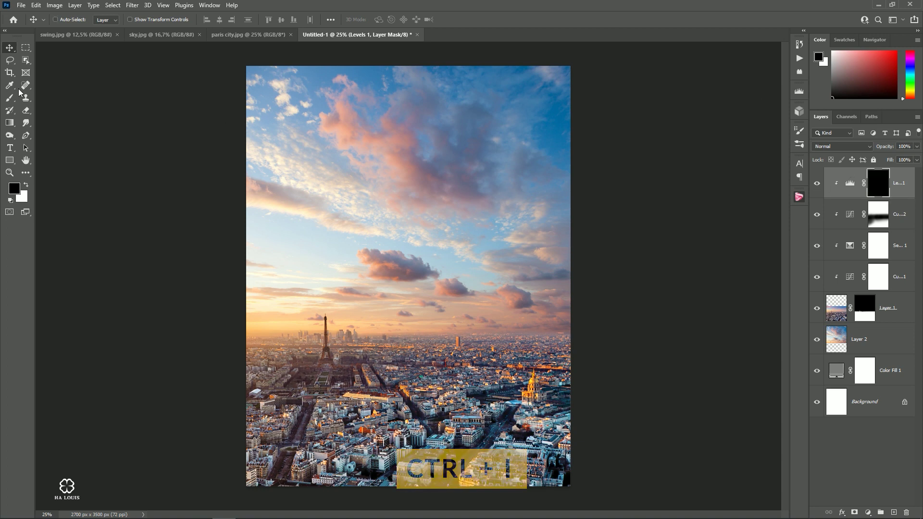
- Paint white at 31% opacity with a 500 px brush over the right horizon, then compare
{"action": "left_click", "coordinate": [10, 98]}
{"action": "left_click", "coordinate": [26, 185]}
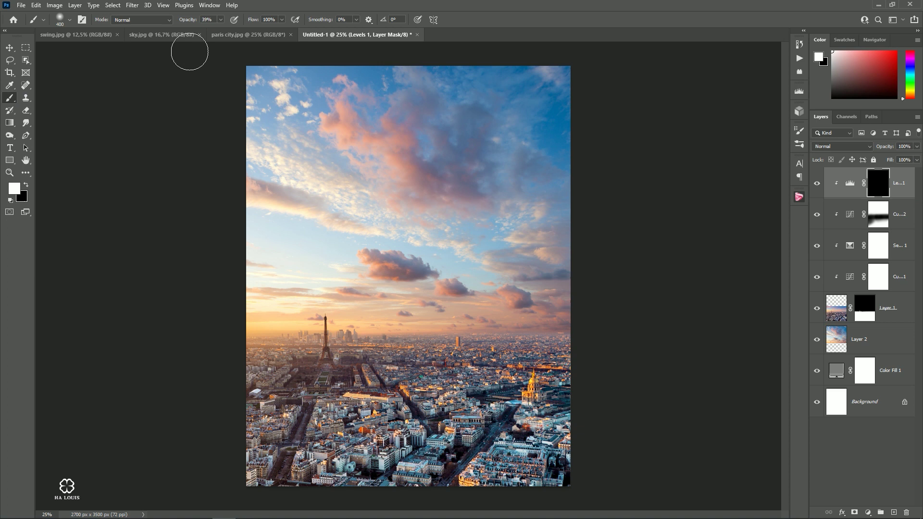
{"action": "left_click", "coordinate": [220, 20]}
{"action": "left_click_drag", "start_coordinate": [220, 31], "coordinate": [217, 31]}
{"action": "key", "text": "bracketright"}
{"action": "left_click_drag", "start_coordinate": [418, 313], "coordinate": [666, 330]}
{"action": "left_click_drag", "start_coordinate": [427, 324], "coordinate": [631, 337]}
{"action": "key", "text": "bracketleft"}
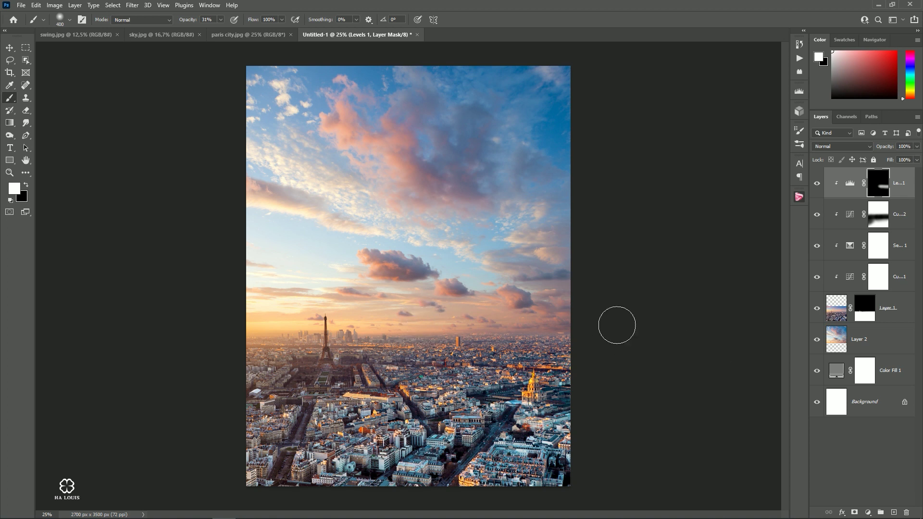
{"action": "key", "text": "bracketleft"}
{"action": "key", "text": "bracketright"}
{"action": "left_click", "coordinate": [817, 184]}
{"action": "left_click", "coordinate": [817, 184]}
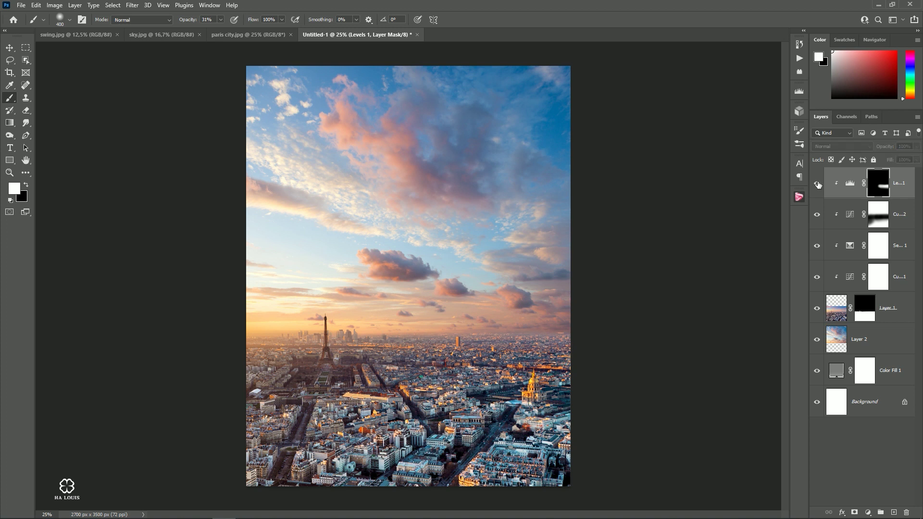
- Add a clipped Color Balance layer shifting Highlights toward red (Red +10, Blue −6)
{"action": "left_click", "coordinate": [10, 48]}
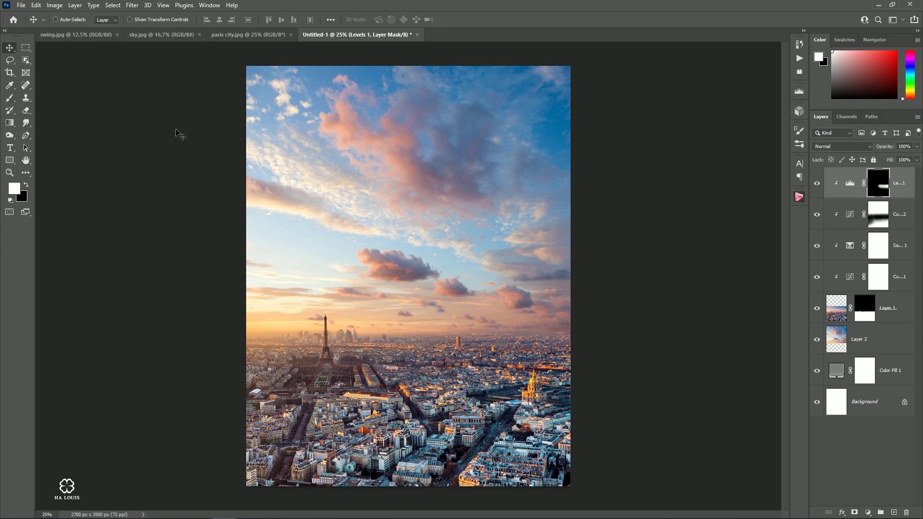
{"action": "left_click", "coordinate": [868, 511]}
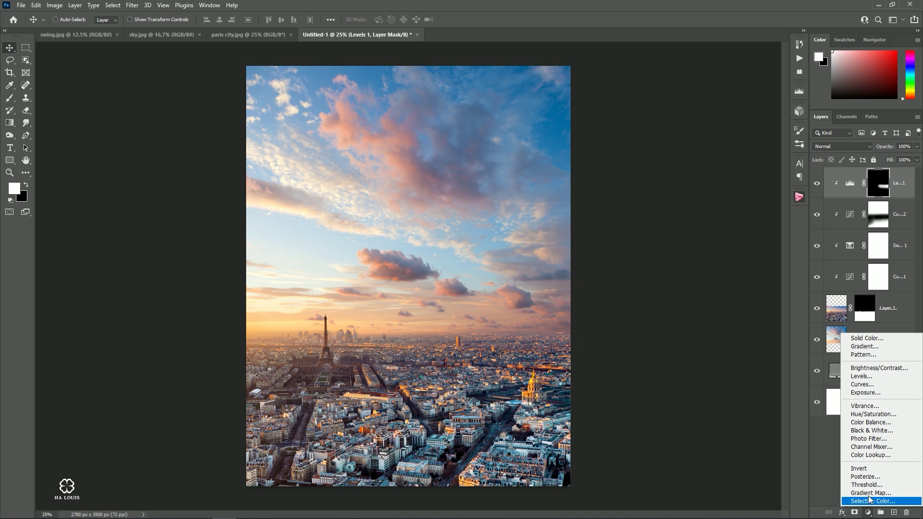
{"action": "left_click", "coordinate": [861, 428]}
{"action": "left_click", "coordinate": [686, 307]}
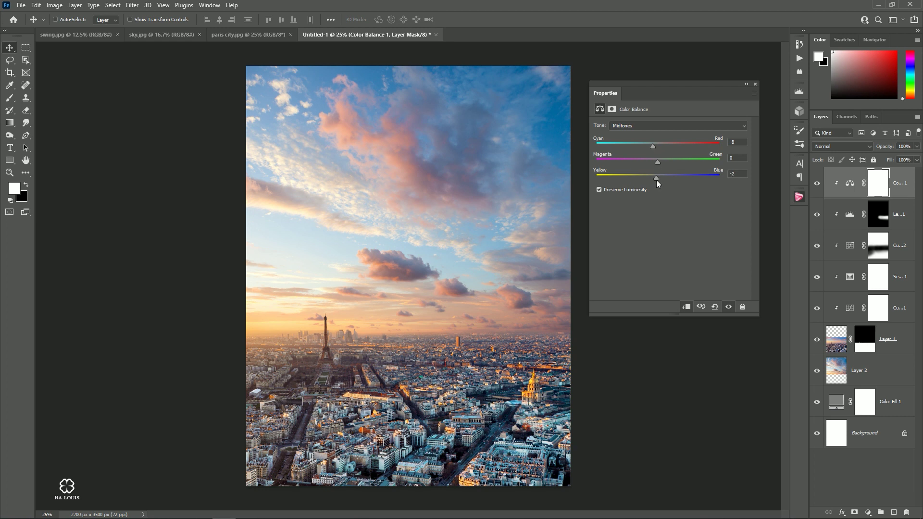
{"action": "left_click", "coordinate": [645, 126]}
{"action": "left_click", "coordinate": [630, 146]}
{"action": "left_click_drag", "start_coordinate": [658, 146], "coordinate": [659, 147]}
{"action": "left_click", "coordinate": [755, 84]}
{"action": "left_click", "coordinate": [817, 183]}
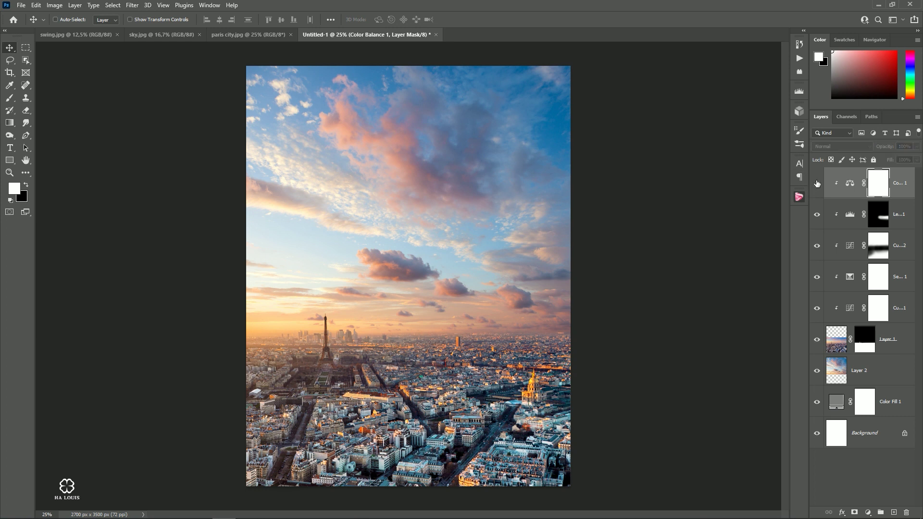
{"action": "left_click", "coordinate": [817, 183]}
{"action": "left_click", "coordinate": [817, 183]}
{"action": "left_click", "coordinate": [817, 183]}
- Add a Hue/Saturation layer lowering Saturation to -4
{"action": "left_click", "coordinate": [868, 512]}
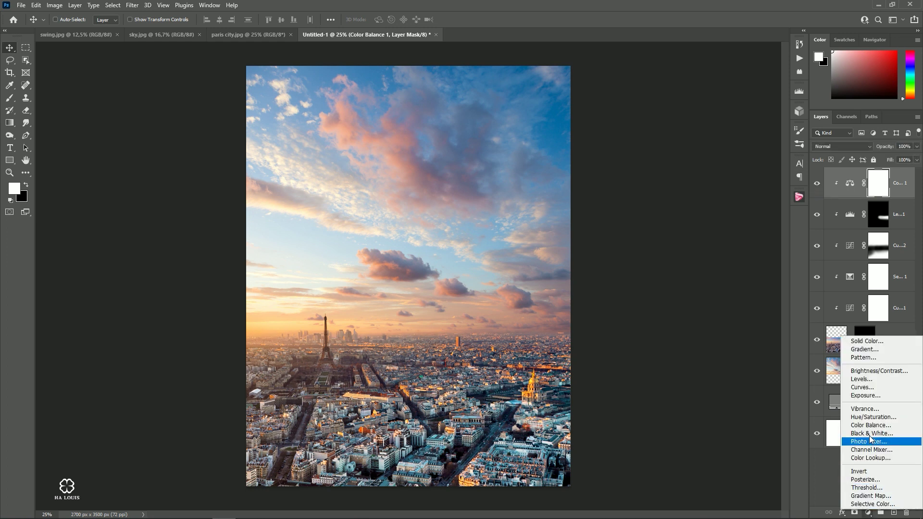
{"action": "left_click", "coordinate": [863, 417]}
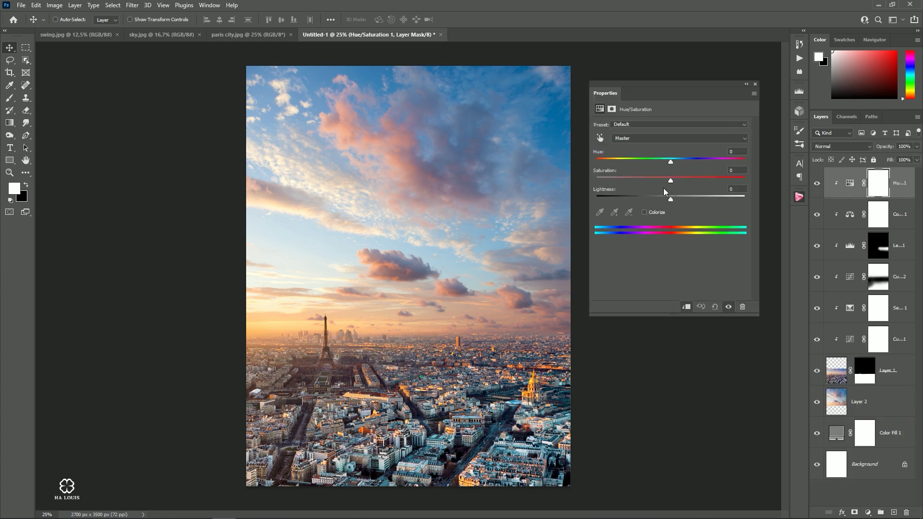
{"action": "left_click_drag", "start_coordinate": [671, 181], "coordinate": [662, 186]}
{"action": "left_click", "coordinate": [755, 85]}
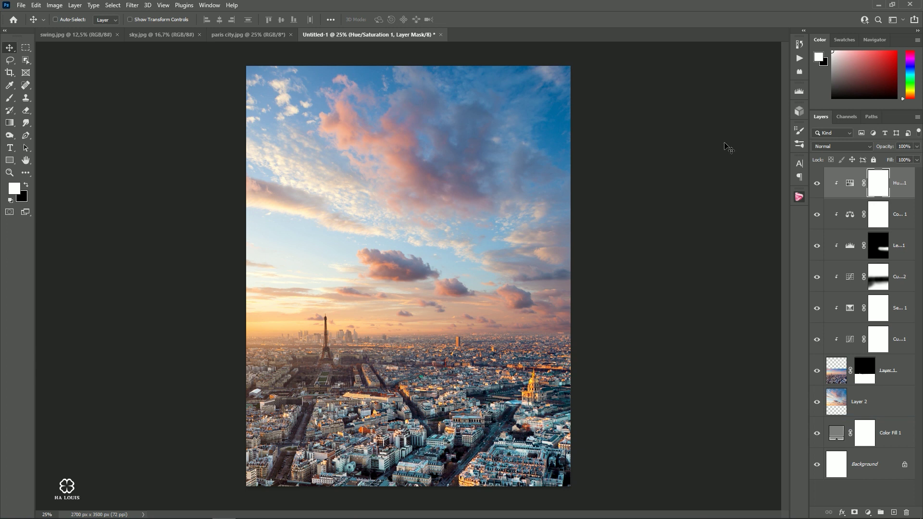
{"action": "left_click", "coordinate": [852, 401]}
- Add a Gradient Map with a Basics preset, blended Soft Light at about 20% opacity
{"action": "left_click", "coordinate": [867, 512]}
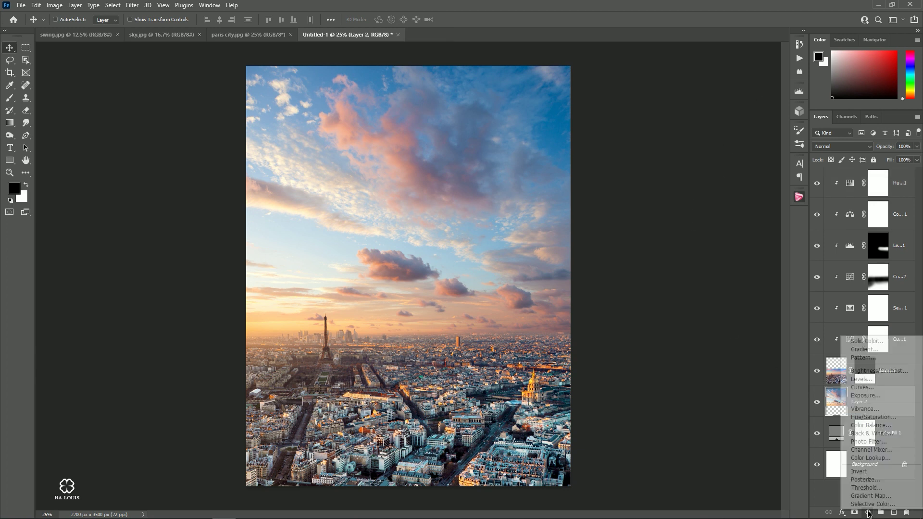
{"action": "left_click", "coordinate": [858, 497]}
{"action": "left_click", "coordinate": [661, 128]}
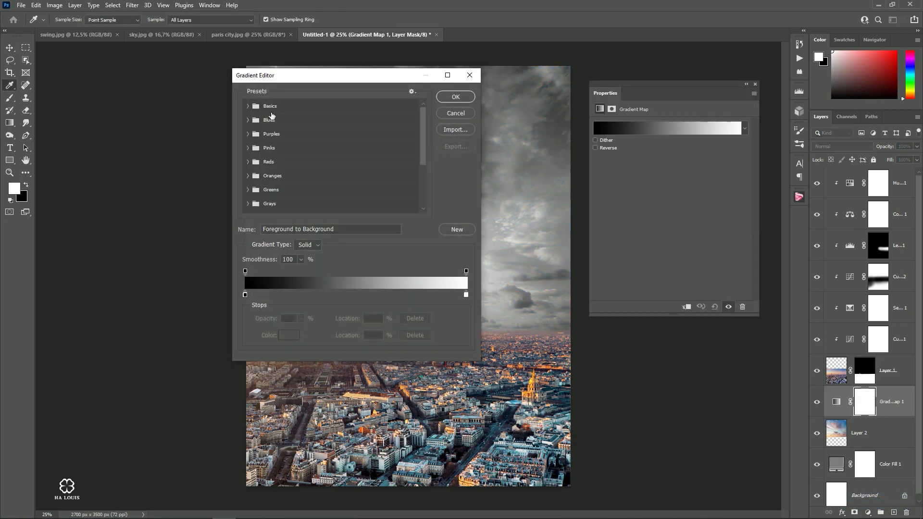
{"action": "left_click", "coordinate": [249, 106]}
{"action": "left_click", "coordinate": [287, 120]}
{"action": "left_click", "coordinate": [455, 97]}
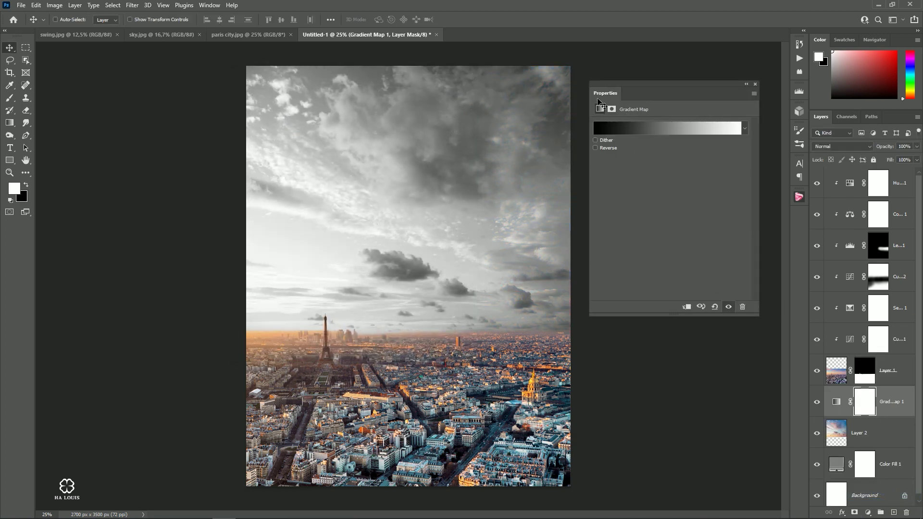
{"action": "left_click", "coordinate": [755, 84]}
{"action": "left_click", "coordinate": [816, 147]}
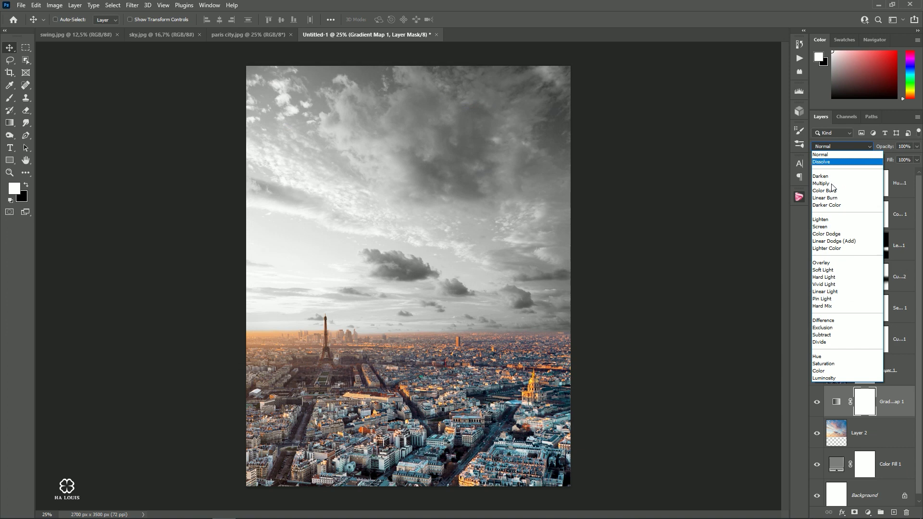
{"action": "left_click", "coordinate": [831, 262]}
{"action": "left_click", "coordinate": [917, 147]}
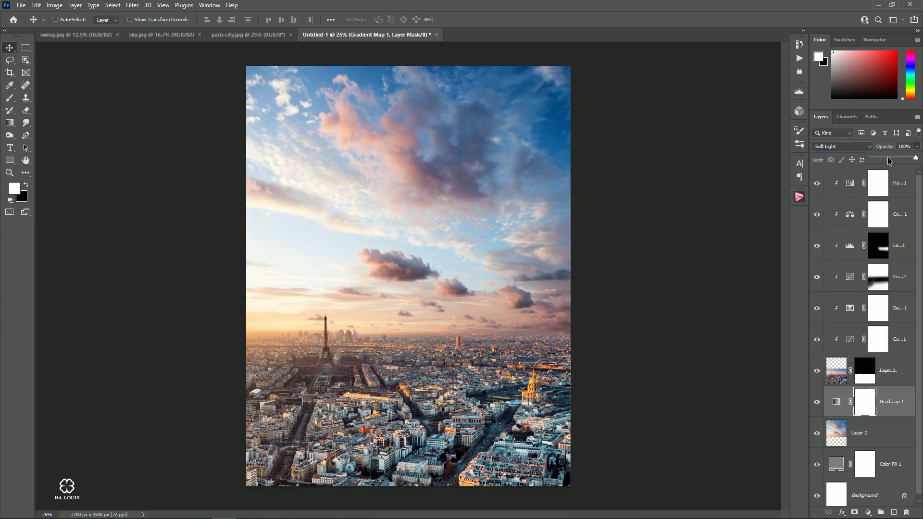
{"action": "left_click_drag", "start_coordinate": [883, 158], "coordinate": [878, 161]}
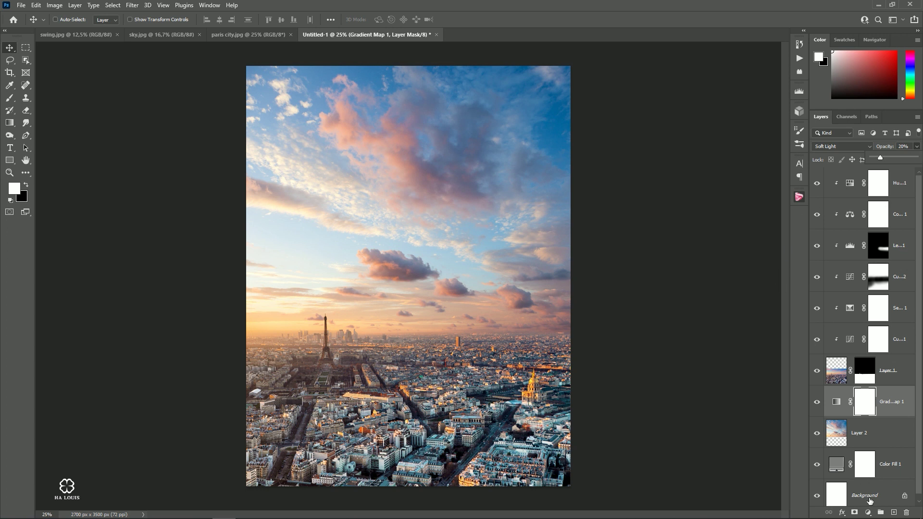
- Add a Curves adjustment layer clipped to the layer below
{"action": "left_click", "coordinate": [868, 512]}
{"action": "left_click", "coordinate": [858, 390]}
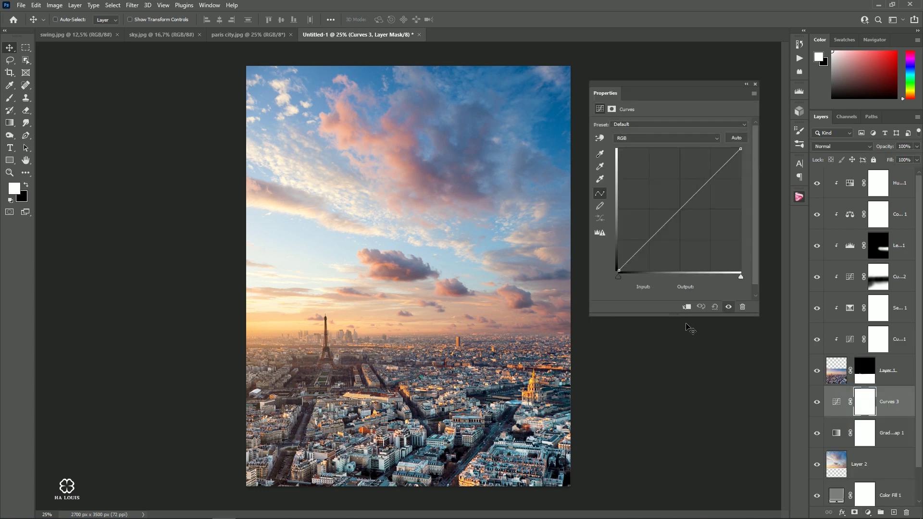
{"action": "left_click", "coordinate": [686, 309]}
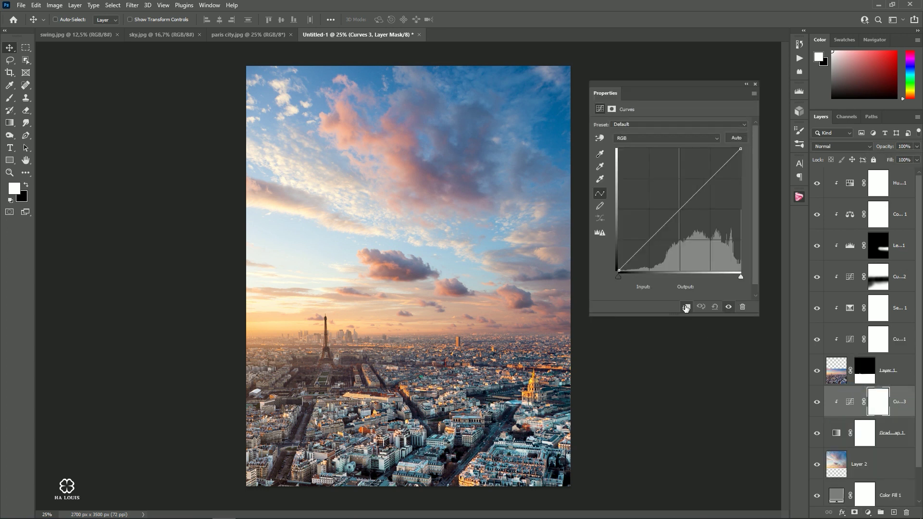
{"action": "left_click", "coordinate": [755, 84]}
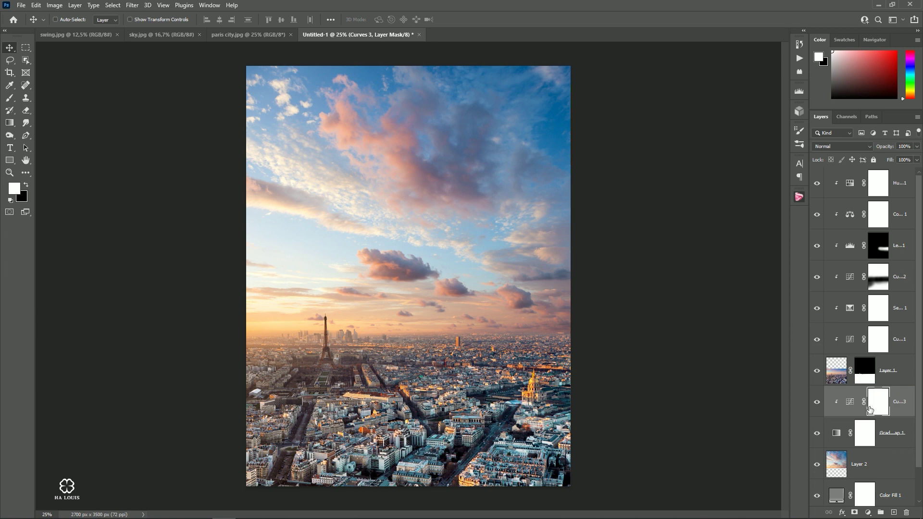
- Add a Levels adjustment layer directly above Gradient Map 1
{"action": "left_click", "coordinate": [861, 432]}
{"action": "left_click", "coordinate": [869, 513]}
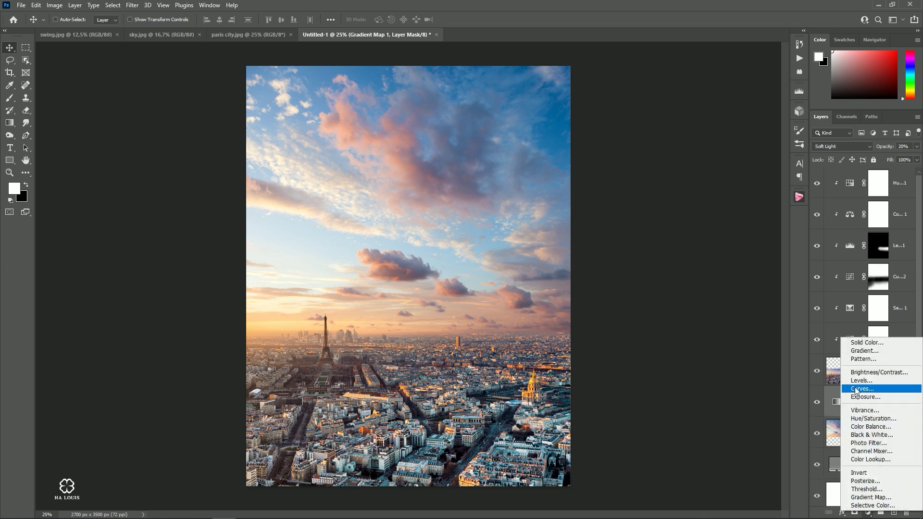
{"action": "left_click", "coordinate": [861, 380]}
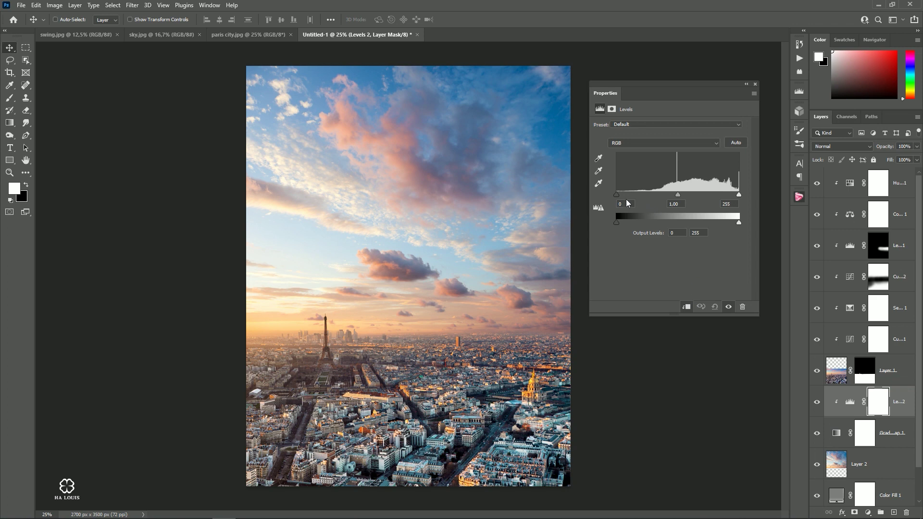
- Clip Gradient Map 1 to the sky and set Levels 2's black input to 21
{"action": "right_click", "coordinate": [890, 435]}
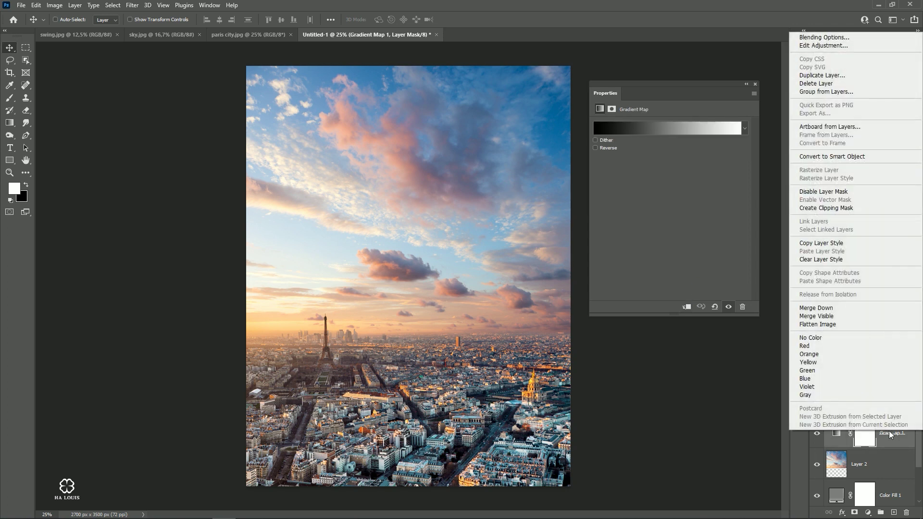
{"action": "left_click", "coordinate": [820, 208]}
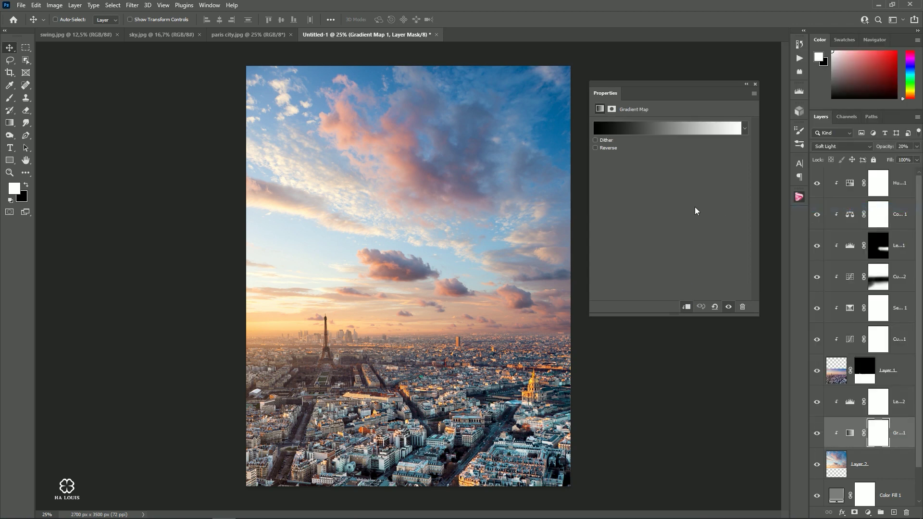
{"action": "left_click", "coordinate": [899, 403]}
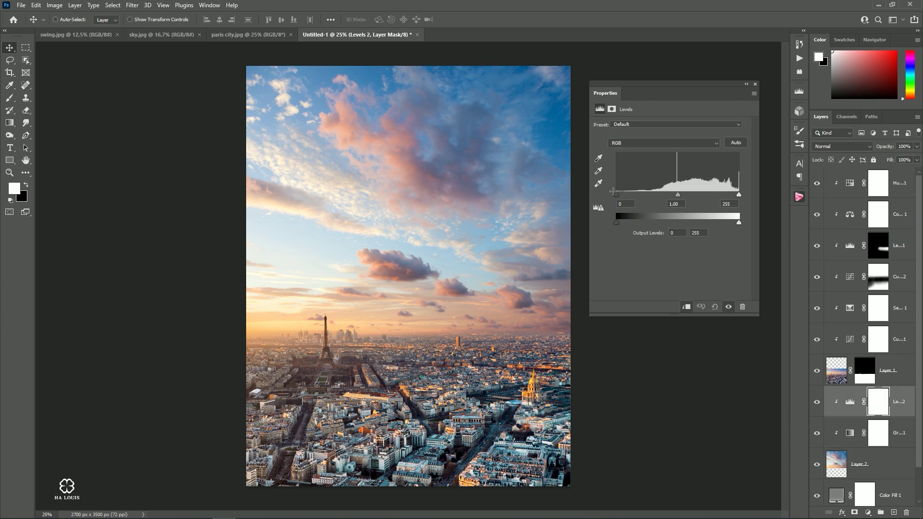
{"action": "left_click_drag", "start_coordinate": [616, 194], "coordinate": [628, 195]}
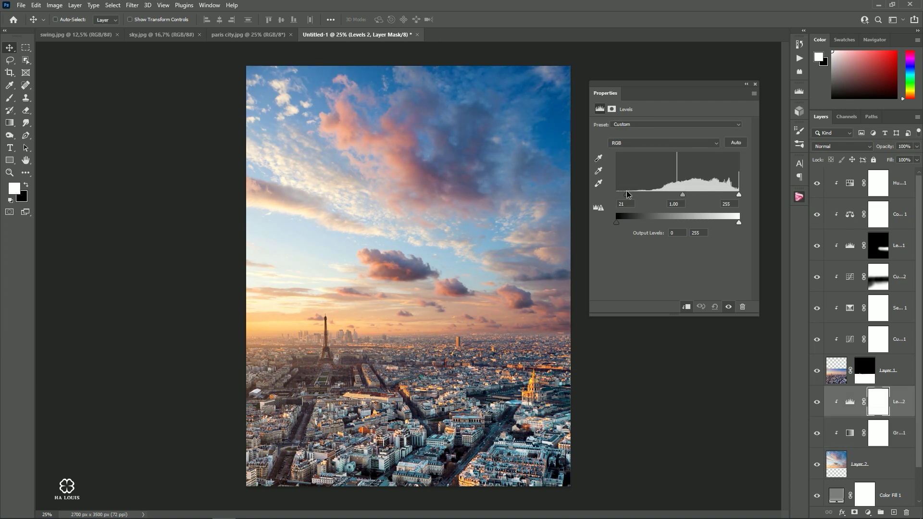
{"action": "left_click", "coordinate": [755, 84]}
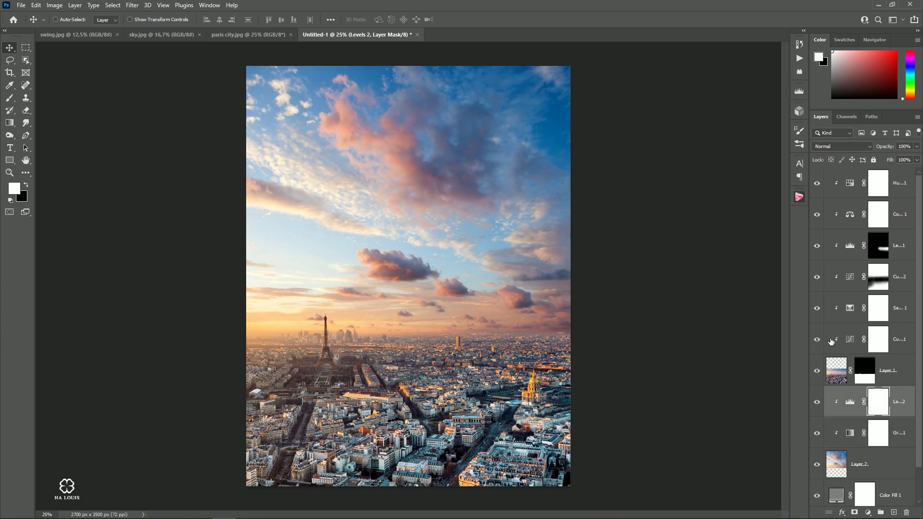
{"action": "left_click", "coordinate": [817, 403]}
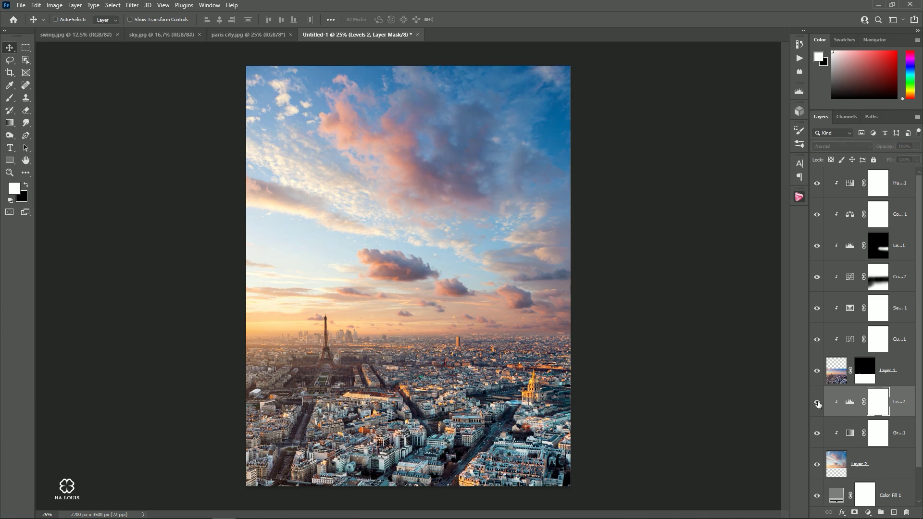
{"action": "left_click", "coordinate": [818, 403]}
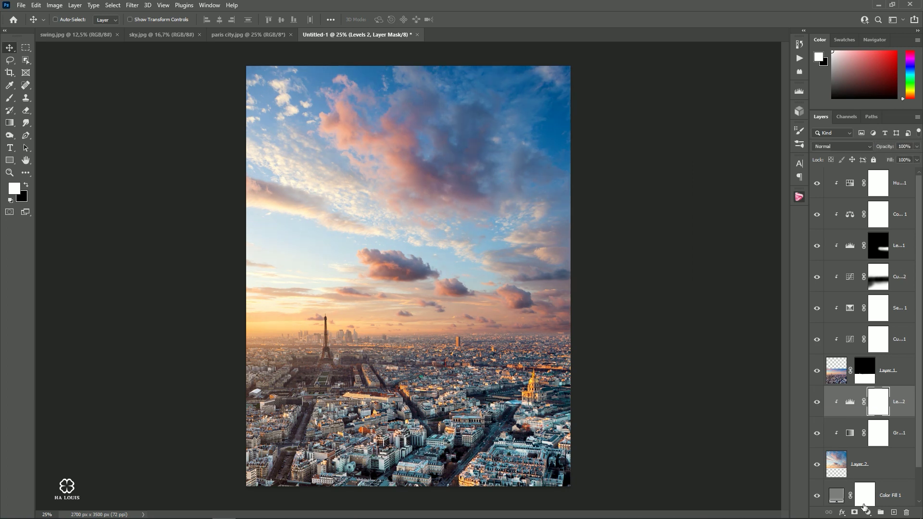
- Add a clipped Selective Color layer and set Reds to Cyan −28, Yellow +13
{"action": "left_click", "coordinate": [868, 513]}
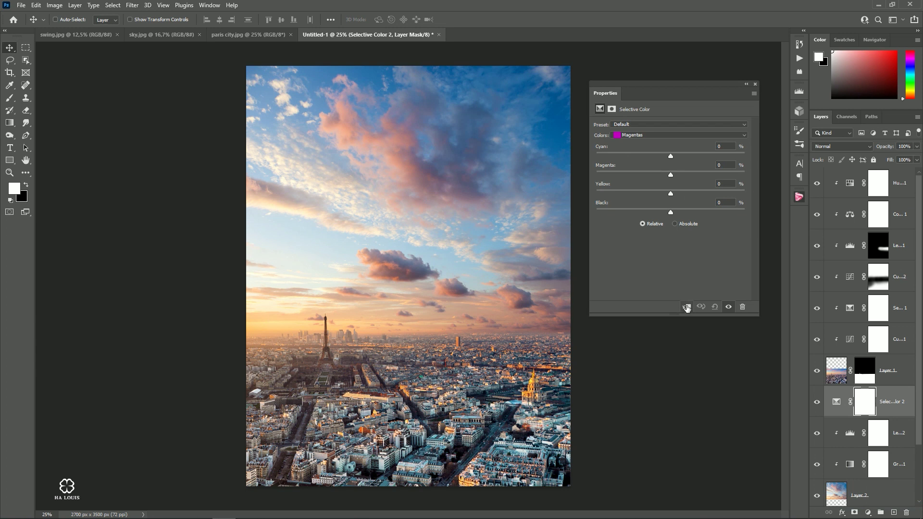
{"action": "left_click", "coordinate": [686, 306]}
{"action": "left_click", "coordinate": [644, 135]}
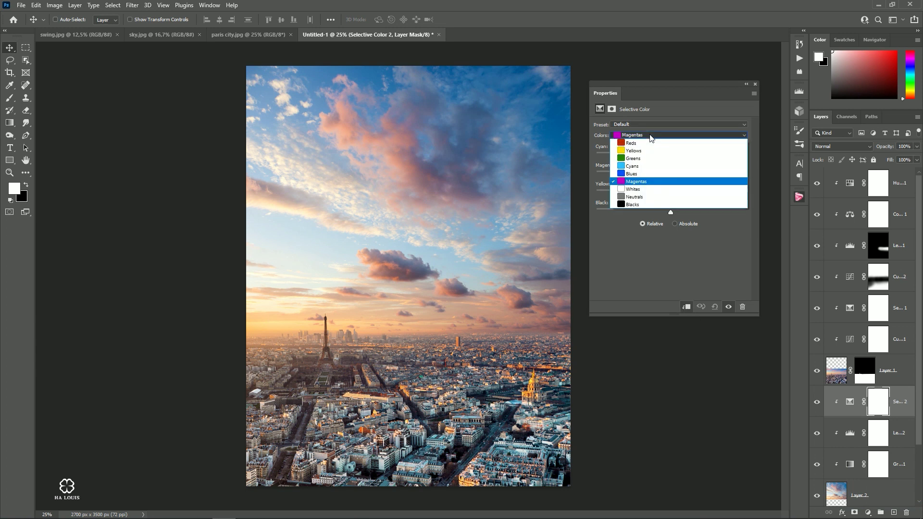
{"action": "left_click", "coordinate": [643, 136]}
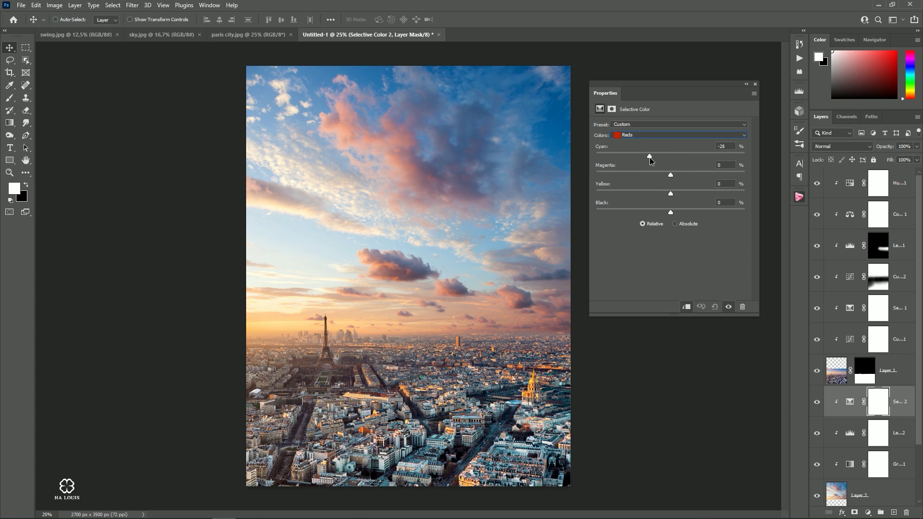
{"action": "left_click_drag", "start_coordinate": [650, 157], "coordinate": [655, 179]}
{"action": "mouse_move", "coordinate": [671, 192]}
{"action": "left_mouse_down"}
{"action": "mouse_move", "coordinate": [652, 193]}
{"action": "mouse_move", "coordinate": [680, 194]}
{"action": "left_mouse_up"}
- Boost Cyan in the Cyans, and in the Blues raise Cyan to +47, lowering Magenta and Yellow
{"action": "left_click", "coordinate": [643, 136]}
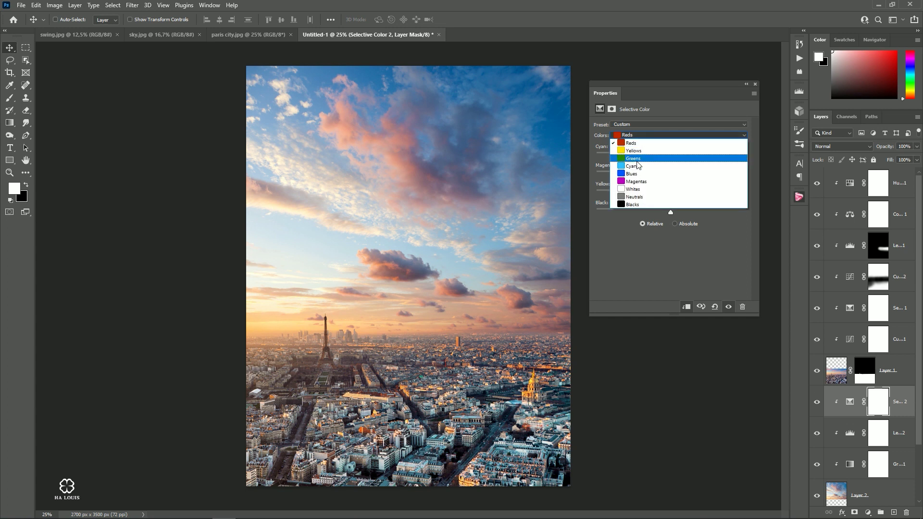
{"action": "left_click", "coordinate": [656, 164]}
{"action": "mouse_move", "coordinate": [670, 155]}
{"action": "left_mouse_down"}
{"action": "mouse_move", "coordinate": [646, 155]}
{"action": "mouse_move", "coordinate": [696, 153]}
{"action": "mouse_move", "coordinate": [663, 174]}
{"action": "mouse_move", "coordinate": [654, 194]}
{"action": "left_mouse_up"}
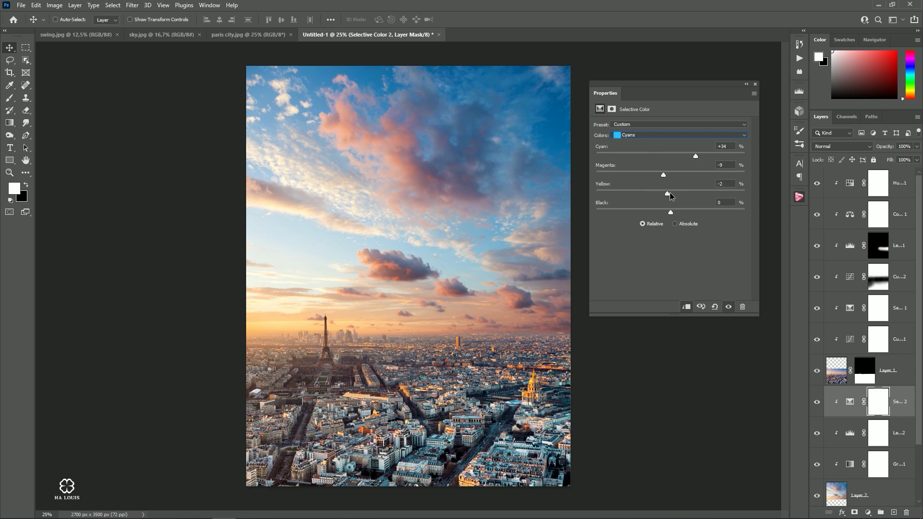
{"action": "left_click", "coordinate": [646, 135]}
{"action": "left_click", "coordinate": [634, 172]}
{"action": "left_click_drag", "start_coordinate": [670, 155], "coordinate": [702, 155]}
{"action": "left_click_drag", "start_coordinate": [671, 176], "coordinate": [650, 179]}
{"action": "left_click_drag", "start_coordinate": [654, 175], "coordinate": [646, 193]}
{"action": "left_click", "coordinate": [756, 84]}
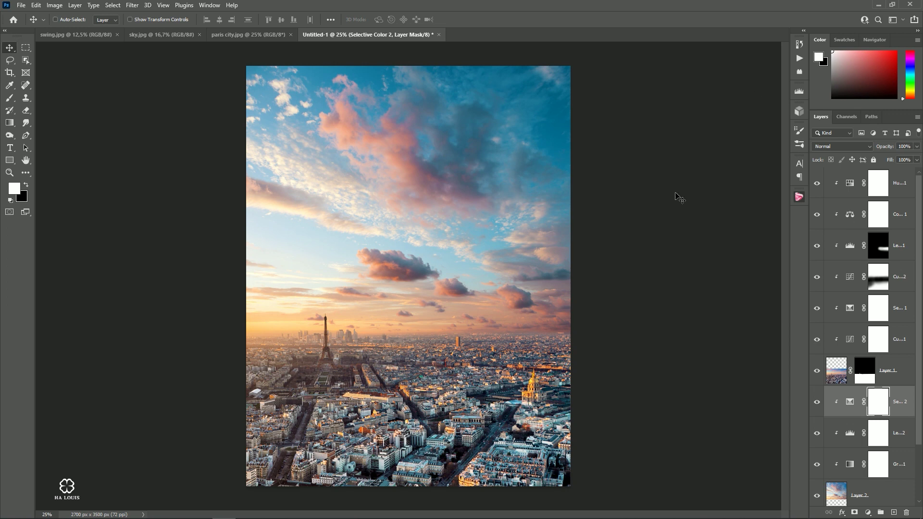
{"action": "left_click", "coordinate": [473, 275]}
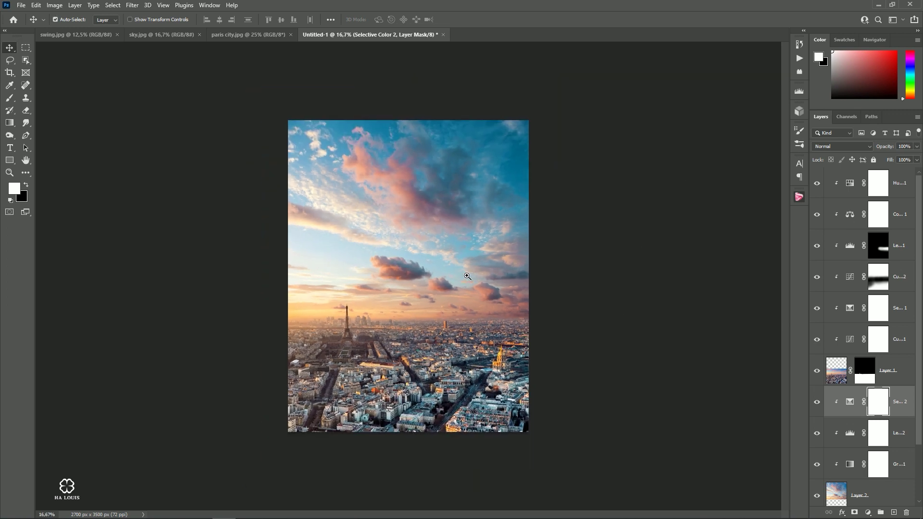
{"action": "left_click", "coordinate": [470, 273]}
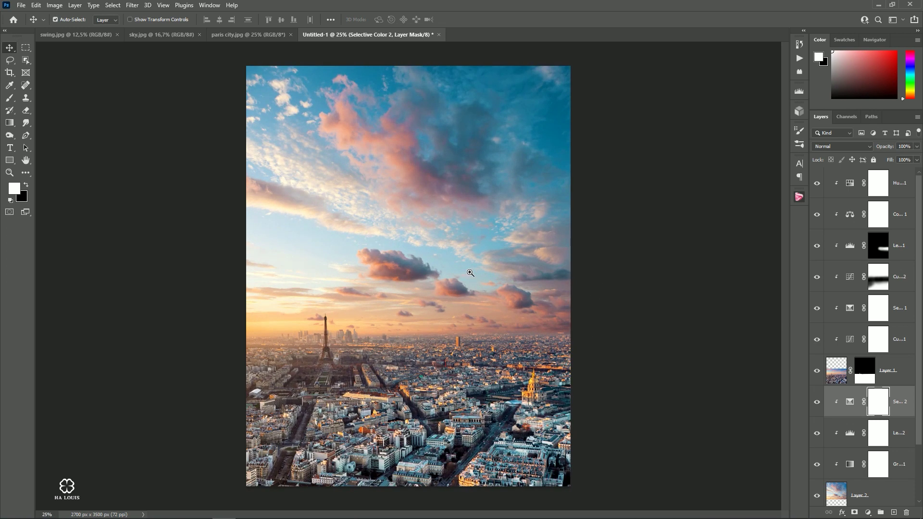
{"action": "left_click", "coordinate": [869, 514]}
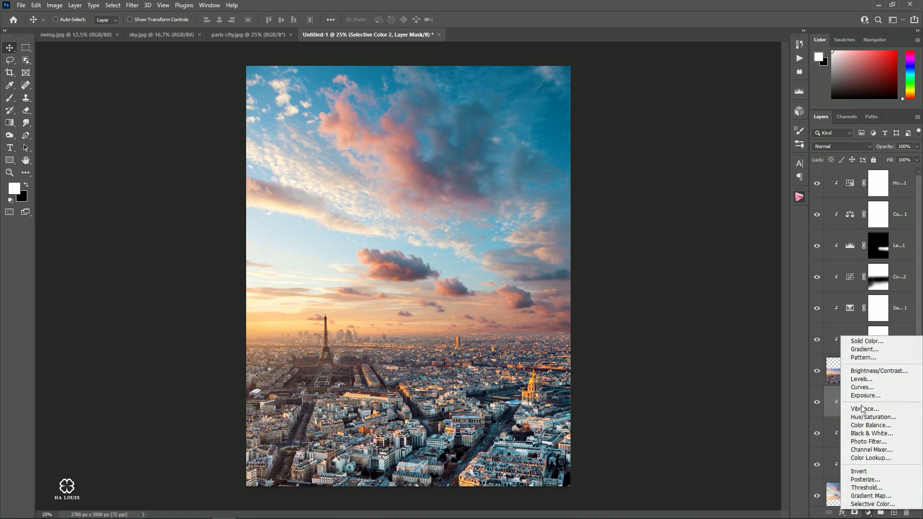
- Add a clipped Curves layer lifting midtones from input 119 to output 146, then compare
{"action": "left_click", "coordinate": [861, 388]}
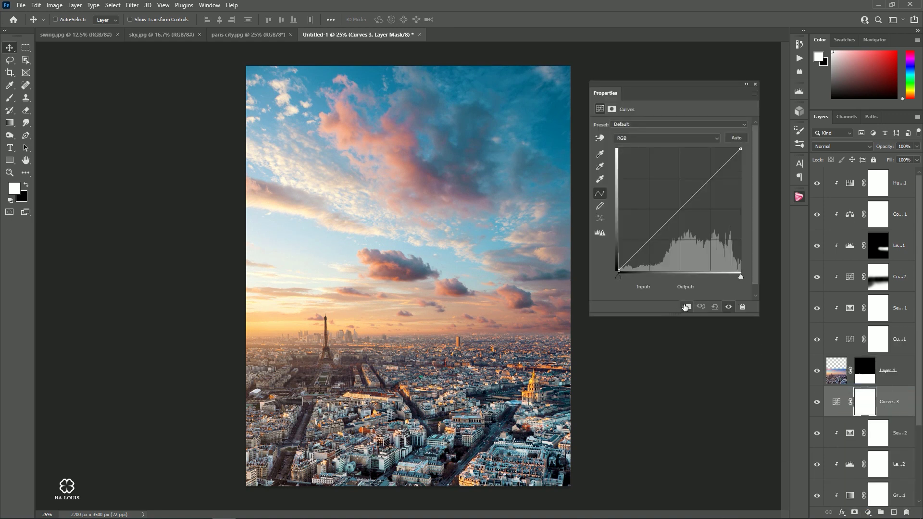
{"action": "left_click", "coordinate": [686, 307]}
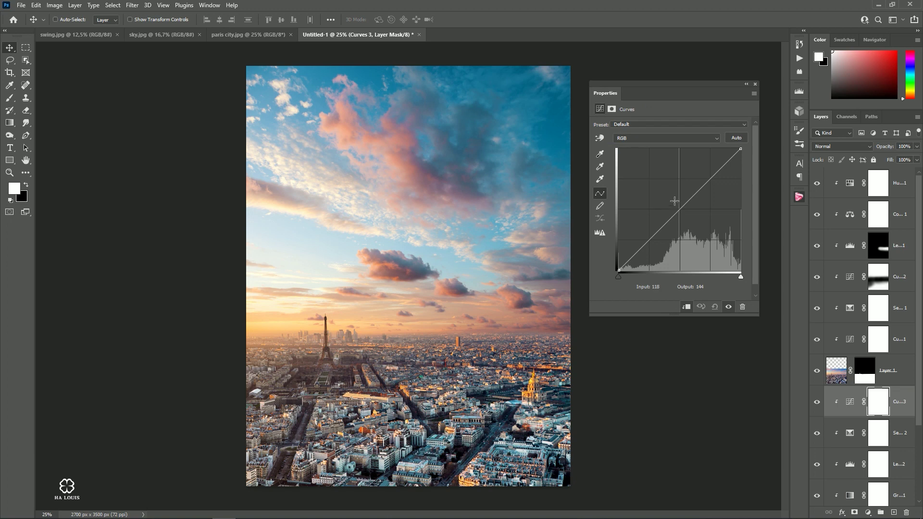
{"action": "left_click_drag", "start_coordinate": [674, 202], "coordinate": [676, 201]}
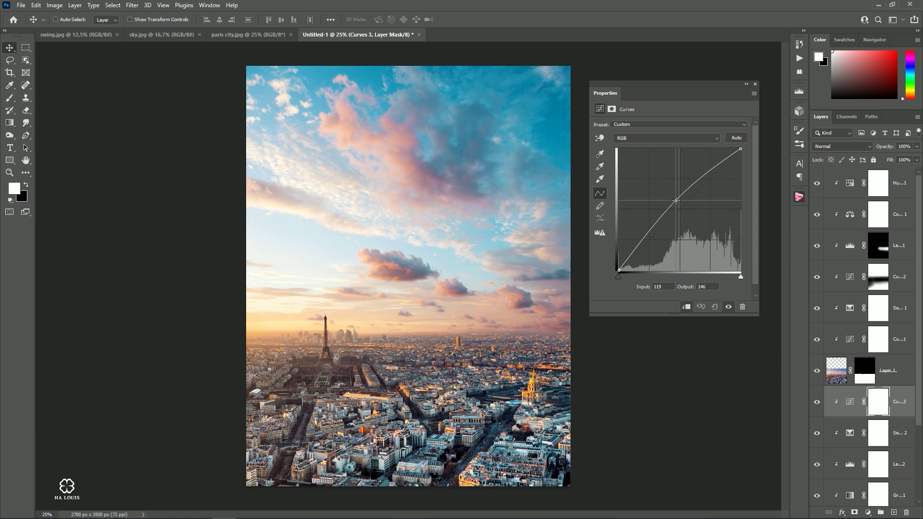
{"action": "left_click", "coordinate": [755, 85]}
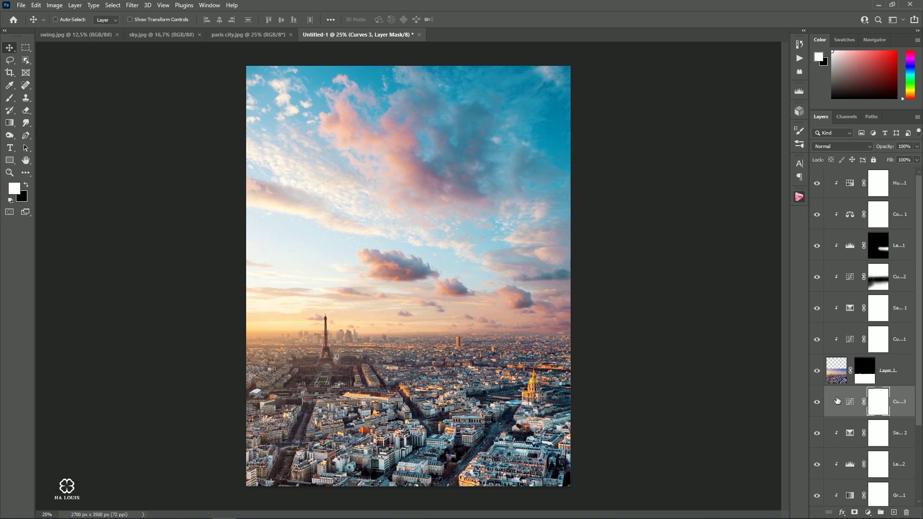
{"action": "left_click", "coordinate": [817, 402]}
- Invert the Curves 3 mask and paint soft white at 34% over the upper and top-right sky
{"action": "key", "text": "ctrl+i"}
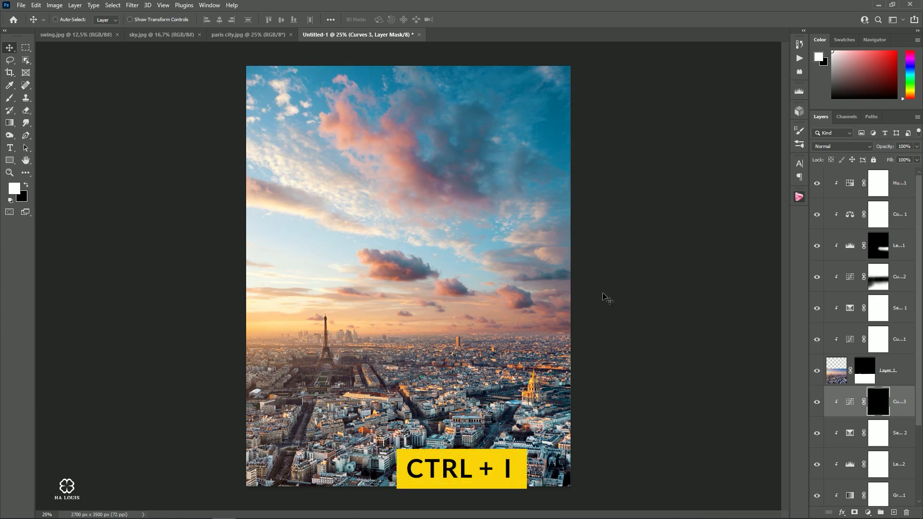
{"action": "key", "text": "b"}
{"action": "key", "text": "ctrl+minus"}
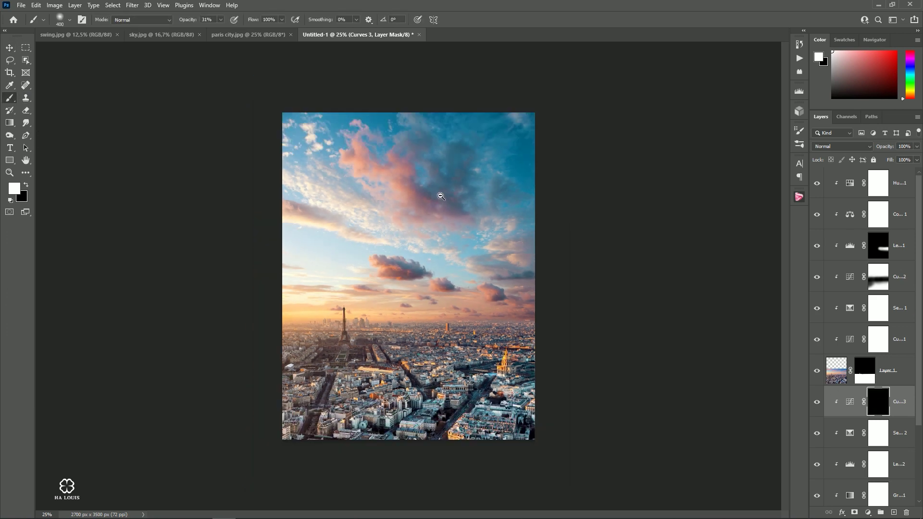
{"action": "key", "text": "bracketright"}
{"action": "key", "text": "bracketright"}
{"action": "key", "text": "bracketright"}
{"action": "key", "text": "bracketright"}
{"action": "key", "text": "bracketright"}
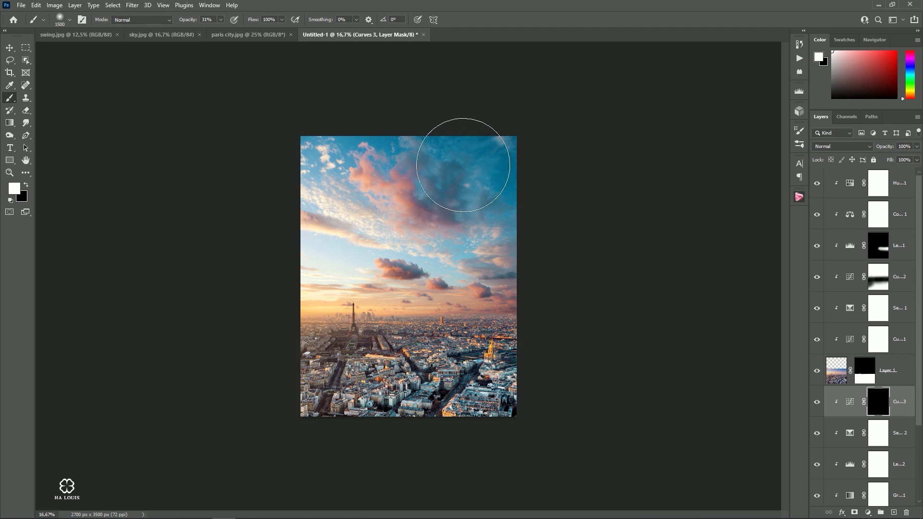
{"action": "key", "text": "bracketright"}
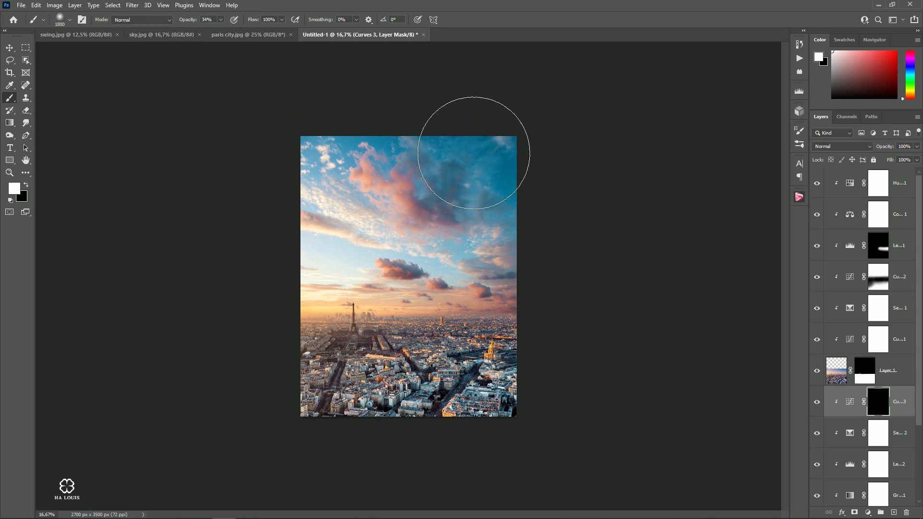
{"action": "left_click_drag", "start_coordinate": [474, 148], "coordinate": [500, 118]}
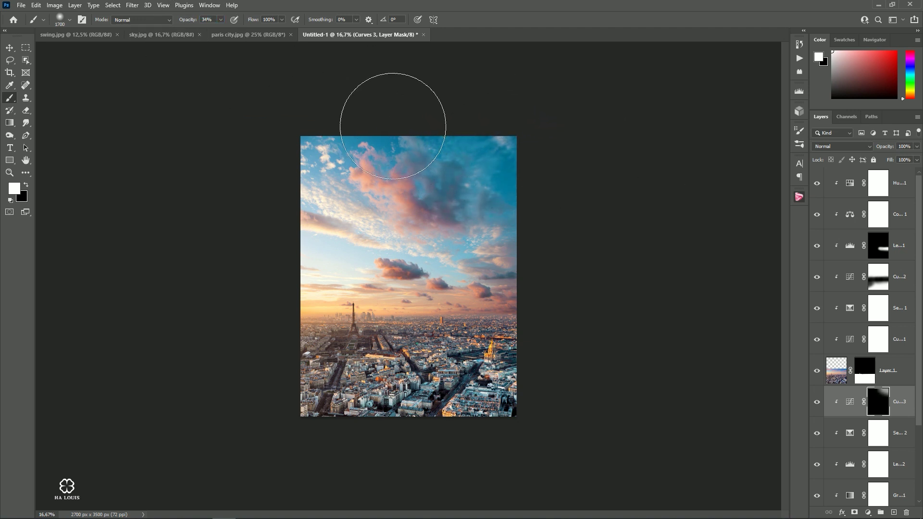
{"action": "left_click_drag", "start_coordinate": [392, 107], "coordinate": [495, 190]}
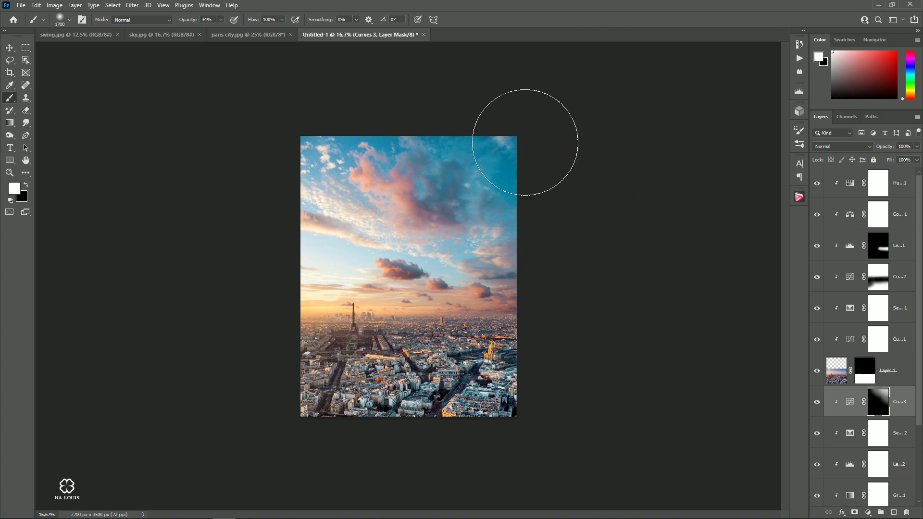
{"action": "left_click_drag", "start_coordinate": [381, 164], "coordinate": [448, 208]}
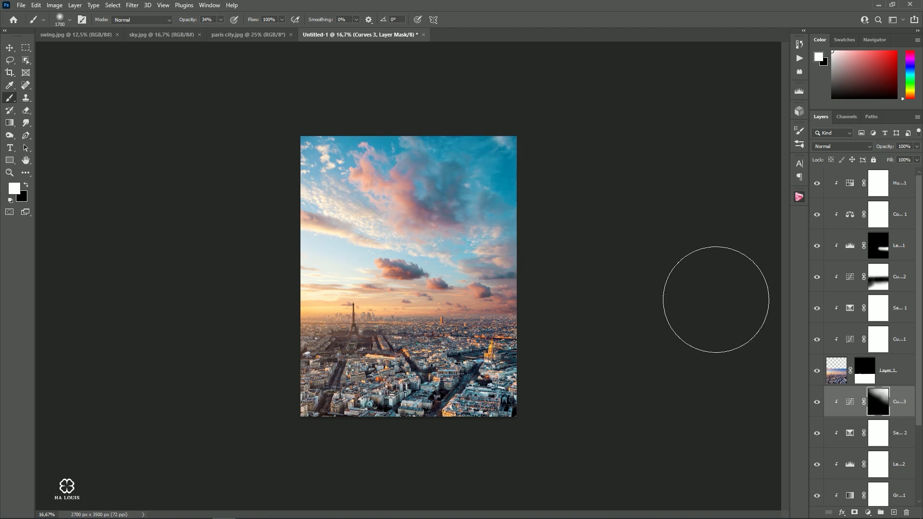
{"action": "left_click_drag", "start_coordinate": [426, 194], "coordinate": [494, 216]}
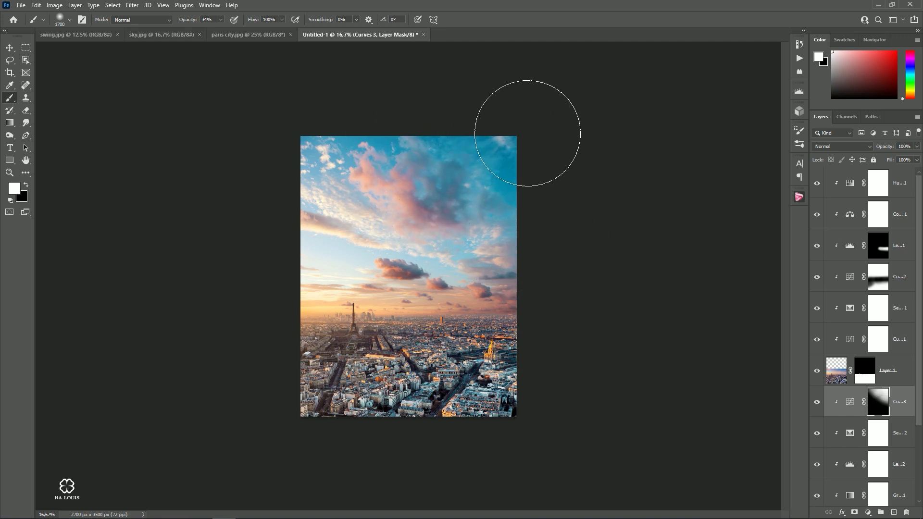
- Toggle Curves 3 to compare the upper sky before and after
{"action": "key", "text": "v"}
{"action": "left_click", "coordinate": [426, 224], "text": "ctrl"}
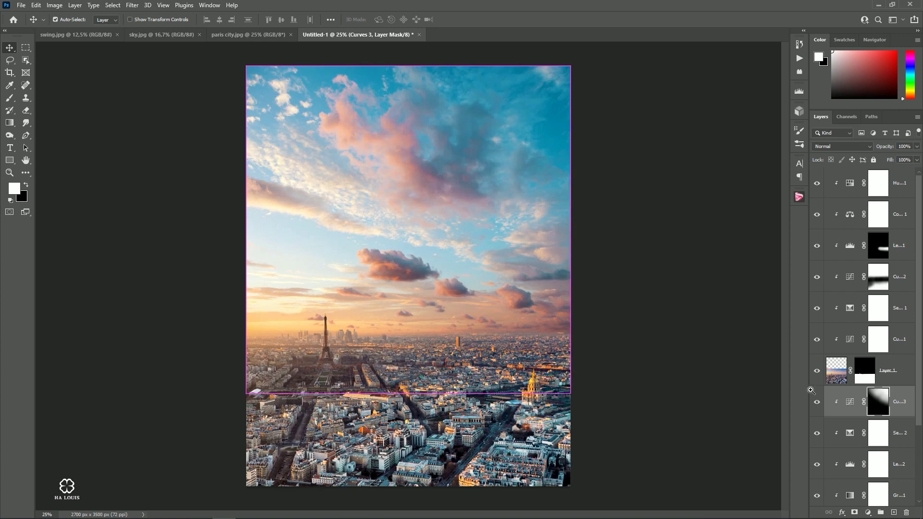
{"action": "left_click", "coordinate": [817, 403]}
{"action": "left_click", "coordinate": [817, 403]}
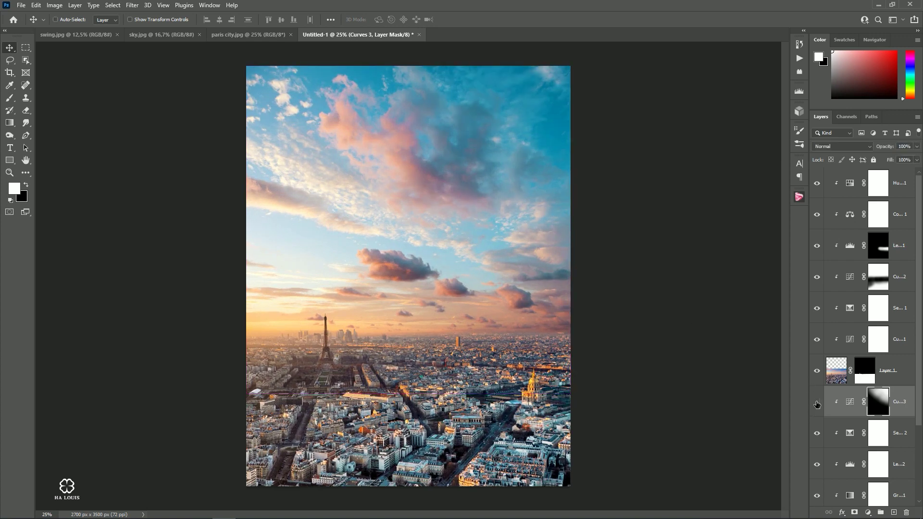
{"action": "left_click", "coordinate": [817, 402]}
- Add a clipped Hue/Saturation layer lowering Saturation to −14, then select Hue/Saturation 1
{"action": "left_click", "coordinate": [868, 511]}
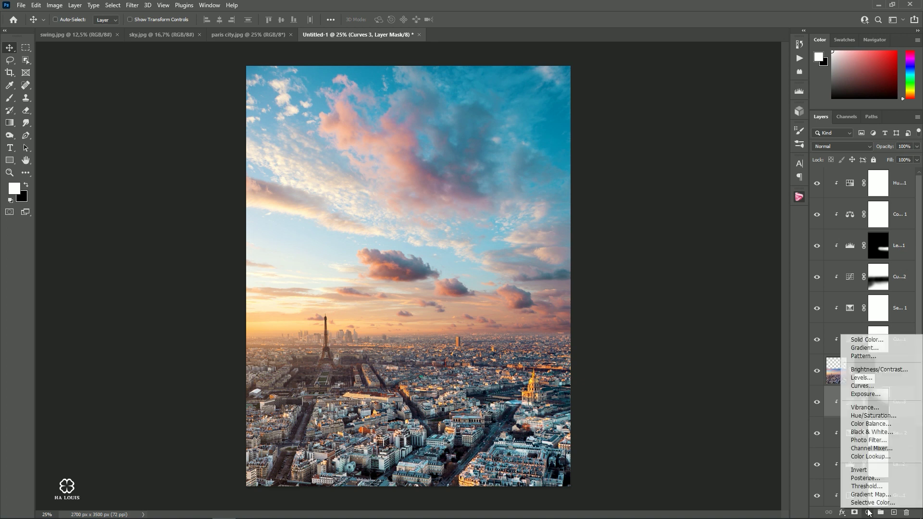
{"action": "left_click", "coordinate": [865, 425]}
{"action": "left_click", "coordinate": [686, 308]}
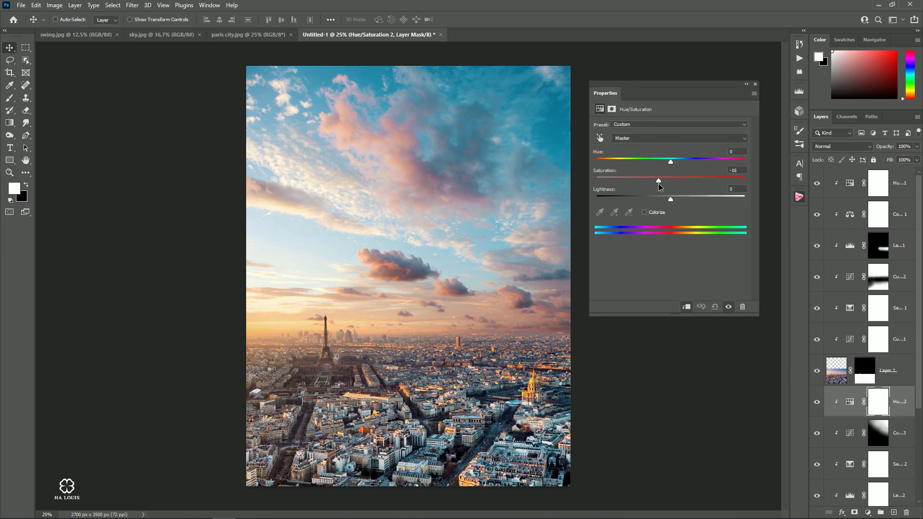
{"action": "left_click_drag", "start_coordinate": [660, 180], "coordinate": [659, 181]}
{"action": "left_click", "coordinate": [755, 84]}
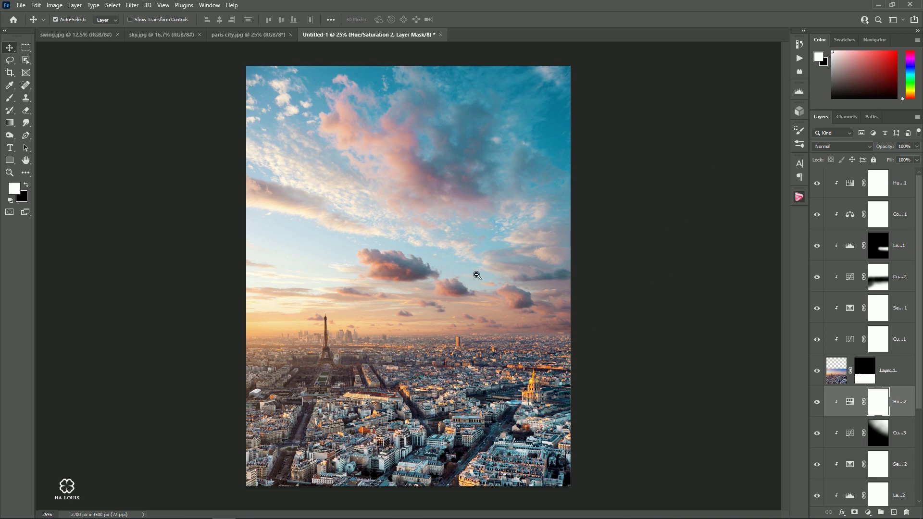
{"action": "key", "text": "ctrl+minus"}
{"action": "key", "text": "ctrl+minus"}
{"action": "key", "text": "ctrl+plus"}
{"action": "key", "text": "ctrl+minus"}
{"action": "key", "text": "ctrl+plus"}
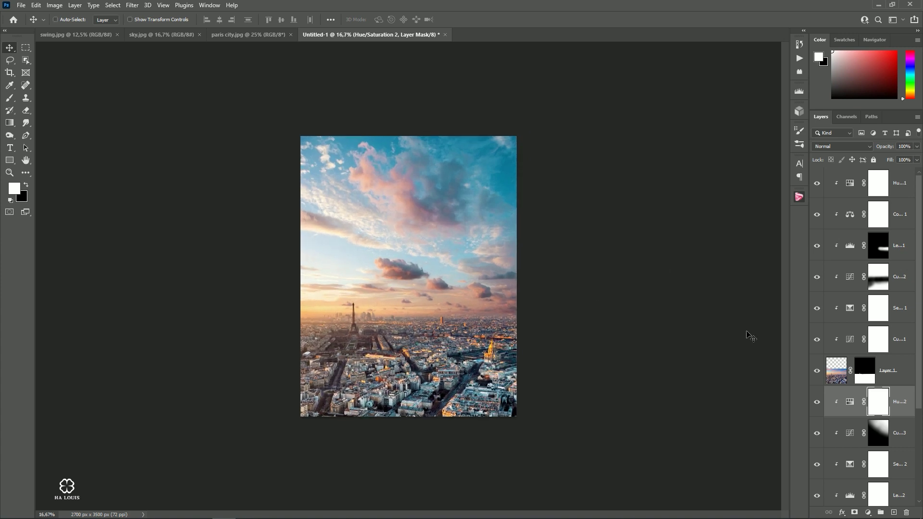
{"action": "left_click", "coordinate": [890, 190]}
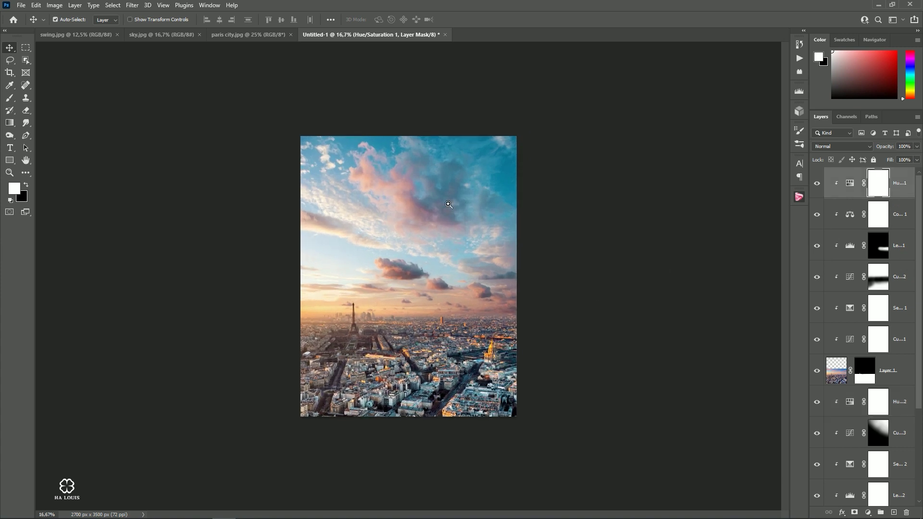
{"action": "key", "text": "ctrl+plus"}
- On the swing photo, zoom in with the Pen tool and start the path at the rope's top
{"action": "left_click", "coordinate": [67, 35]}
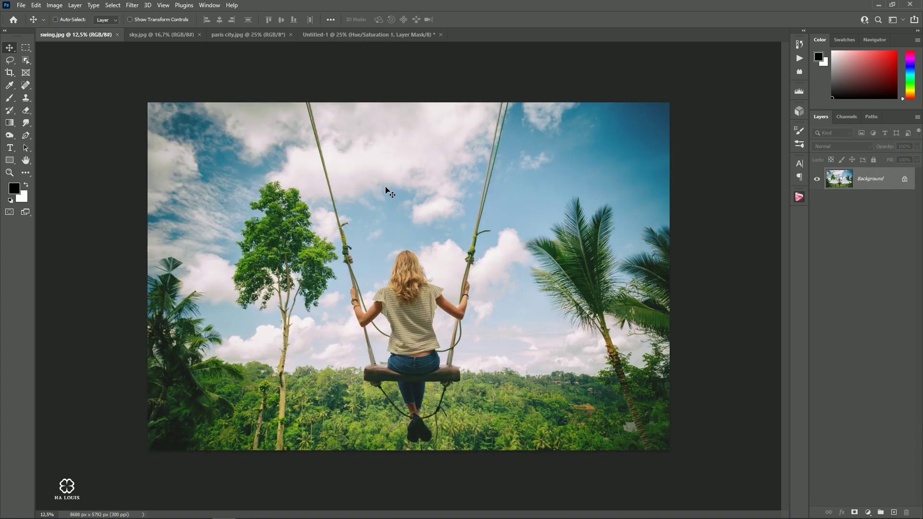
{"action": "left_click", "coordinate": [26, 137]}
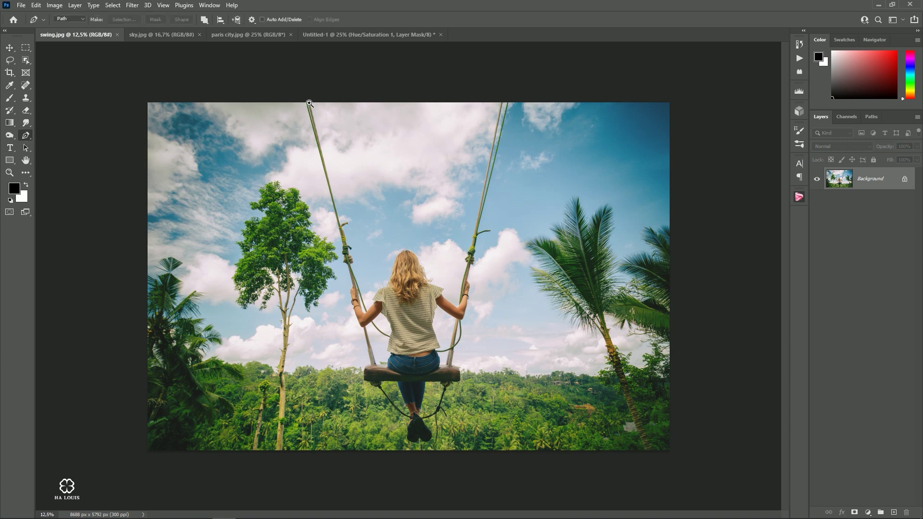
{"action": "mouse_move", "coordinate": [309, 103]}
{"action": "left_mouse_down"}
{"action": "mouse_move", "coordinate": [388, 213]}
{"action": "mouse_move", "coordinate": [424, 391]}
{"action": "left_mouse_up"}
{"action": "left_click", "coordinate": [350, 199]}
{"action": "scroll", "coordinate": [427, 370], "scroll_direction": "down", "scroll_amount": 3}
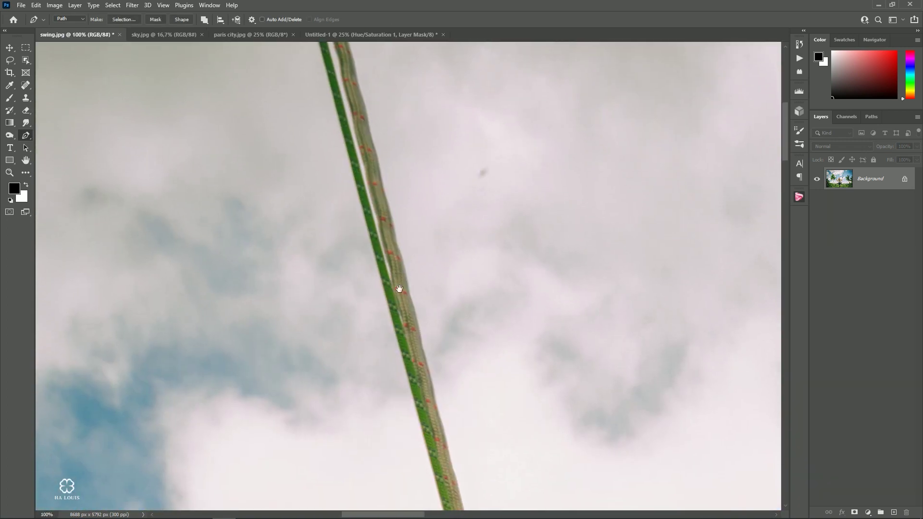
{"action": "scroll", "coordinate": [418, 390], "scroll_direction": "down", "scroll_amount": 5}
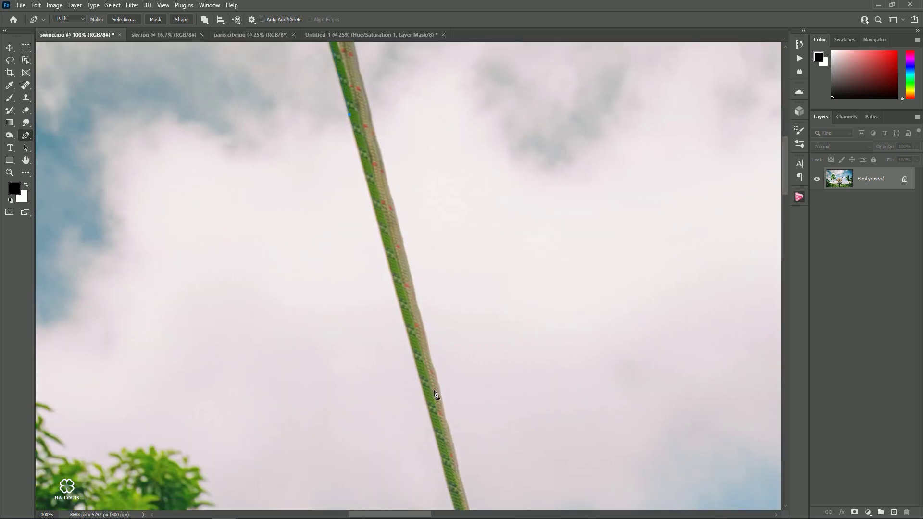
- Add anchors down the rope edge and along the wrist and hand
{"action": "left_click", "coordinate": [430, 415]}
{"action": "scroll", "coordinate": [430, 416], "scroll_direction": "down", "scroll_amount": 5}
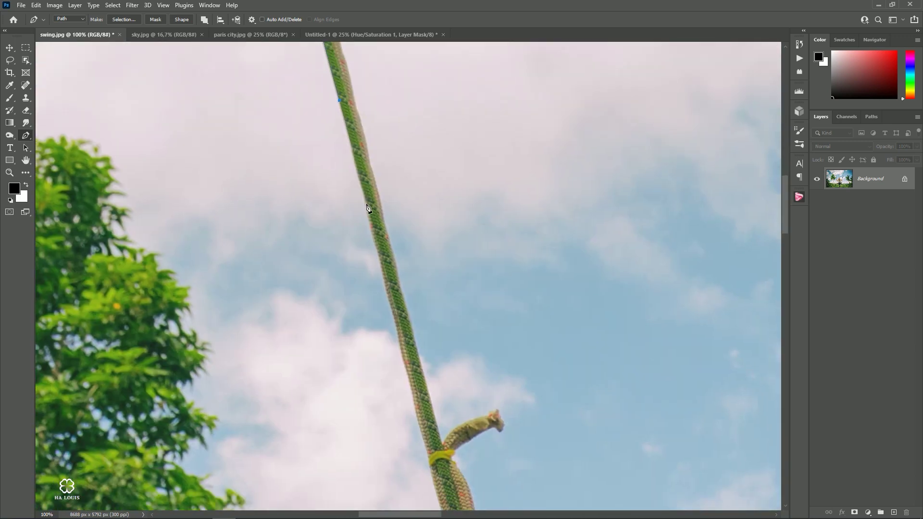
{"action": "scroll", "coordinate": [368, 213], "scroll_direction": "down", "scroll_amount": 5}
{"action": "scroll", "coordinate": [368, 213], "scroll_direction": "down", "scroll_amount": 5}
{"action": "key", "text": "ctrl+plus"}
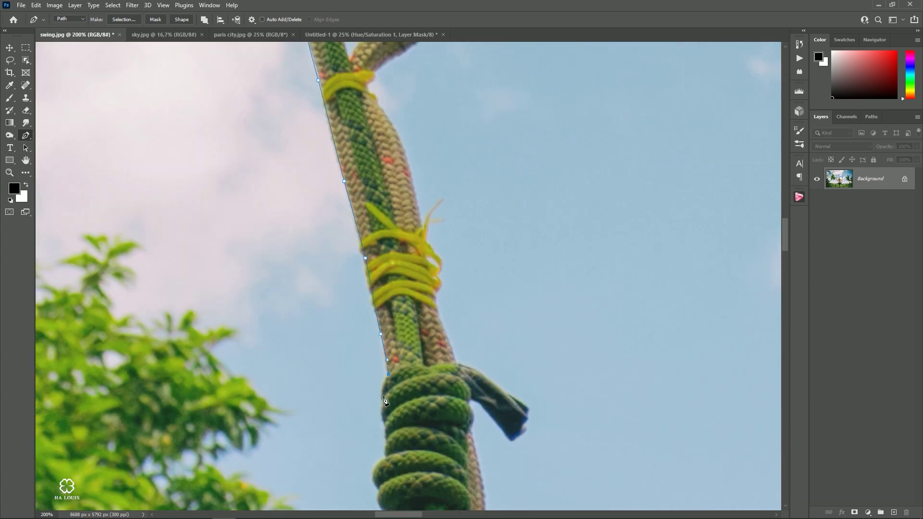
{"action": "scroll", "coordinate": [383, 333], "scroll_direction": "down", "scroll_amount": 5}
{"action": "scroll", "coordinate": [351, 298], "scroll_direction": "down", "scroll_amount": 5}
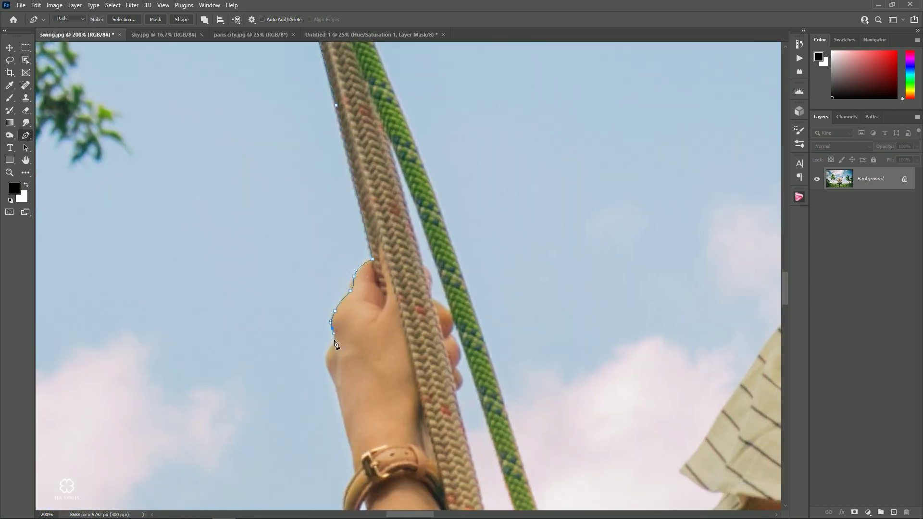
{"action": "left_click", "coordinate": [338, 307]}
{"action": "scroll", "coordinate": [339, 307], "scroll_direction": "down", "scroll_amount": 5}
{"action": "left_click", "coordinate": [334, 288]}
{"action": "scroll", "coordinate": [322, 269], "scroll_direction": "down", "scroll_amount": 5}
{"action": "scroll", "coordinate": [309, 225], "scroll_direction": "down", "scroll_amount": 5}
{"action": "scroll", "coordinate": [360, 294], "scroll_direction": "down", "scroll_amount": 5}
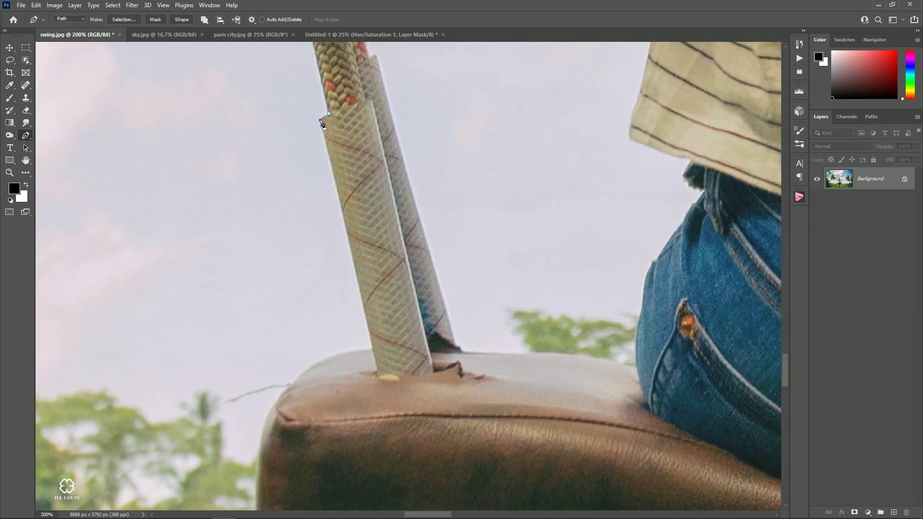
{"action": "scroll", "coordinate": [269, 192], "scroll_direction": "down", "scroll_amount": 5}
- Trace curved anchors along the knot's lower edge and around the shoe bottoms
{"action": "left_click_drag", "start_coordinate": [321, 189], "coordinate": [240, 219]}
{"action": "left_click", "coordinate": [281, 310]}
{"action": "left_click", "coordinate": [316, 326]}
{"action": "left_click", "coordinate": [349, 327]}
{"action": "left_click", "coordinate": [377, 336]}
{"action": "left_click_drag", "start_coordinate": [378, 338], "coordinate": [269, 184]}
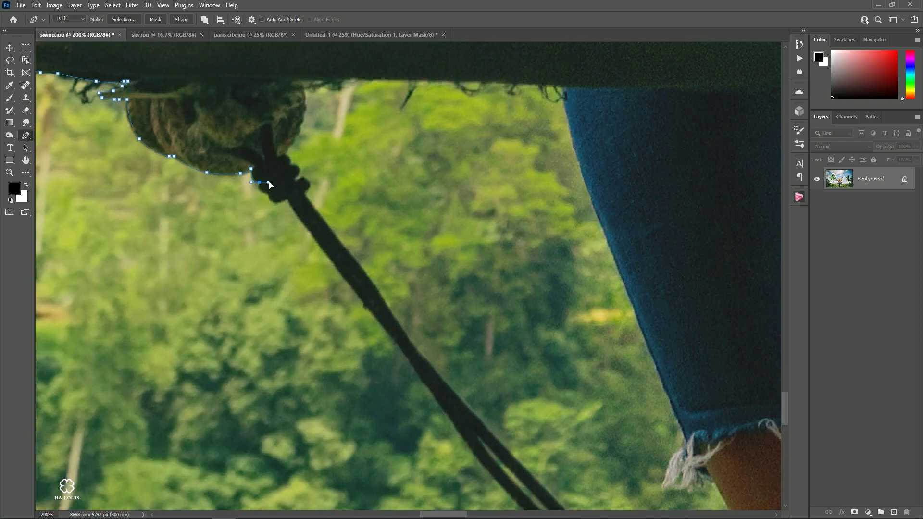
{"action": "scroll", "coordinate": [414, 367], "scroll_direction": "down", "scroll_amount": 5}
{"action": "scroll", "coordinate": [287, 186], "scroll_direction": "down", "scroll_amount": 3}
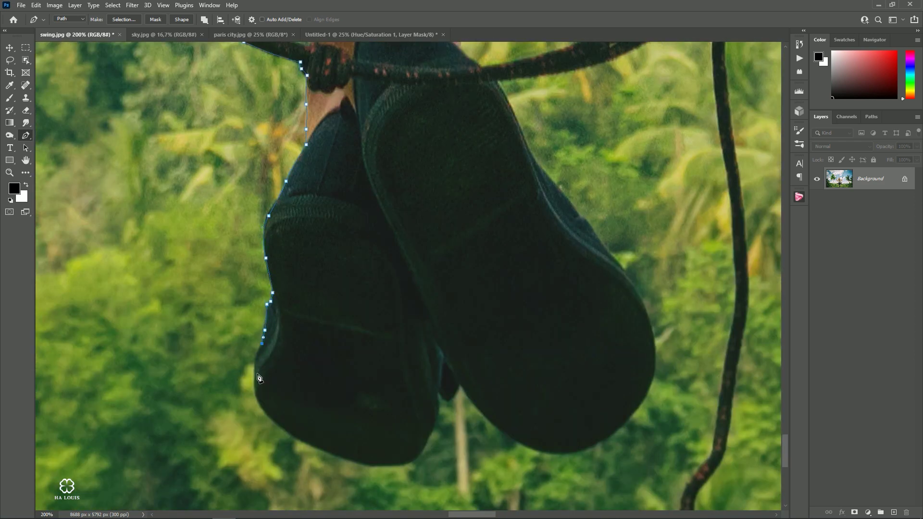
{"action": "left_click", "coordinate": [327, 459]}
{"action": "left_click", "coordinate": [428, 437]}
{"action": "left_click_drag", "start_coordinate": [432, 423], "coordinate": [226, 342]}
- Trace anchors down the hanging rope and from the knot up to the seat
{"action": "scroll", "coordinate": [323, 208], "scroll_direction": "up", "scroll_amount": 5}
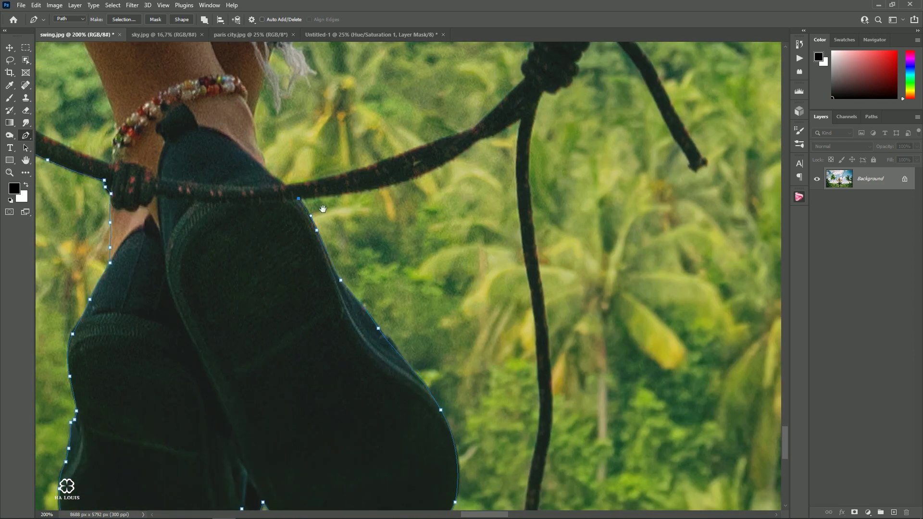
{"action": "left_click_drag", "start_coordinate": [322, 208], "coordinate": [150, 218]}
{"action": "left_click", "coordinate": [343, 87]}
{"action": "left_click", "coordinate": [359, 210]}
{"action": "left_click", "coordinate": [374, 258]}
{"action": "left_click", "coordinate": [340, 403]}
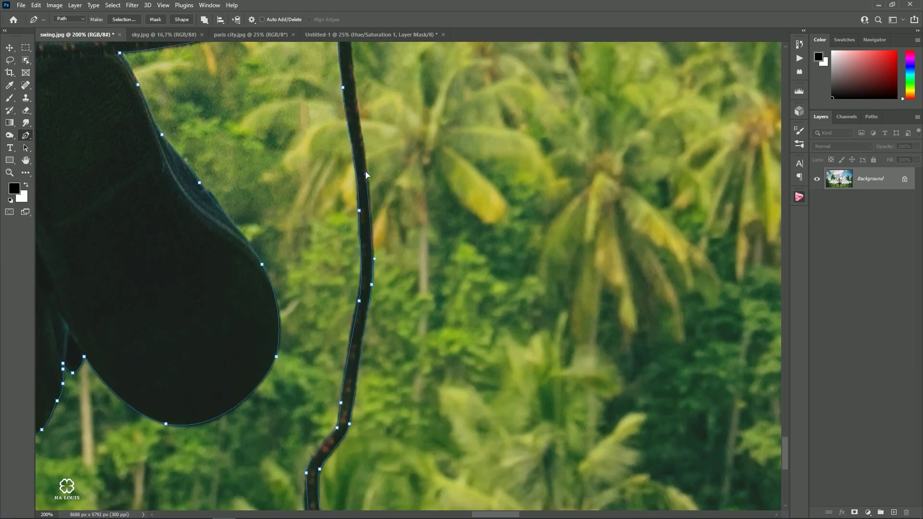
{"action": "scroll", "coordinate": [366, 174], "scroll_direction": "up", "scroll_amount": 5}
{"action": "scroll", "coordinate": [340, 373], "scroll_direction": "up", "scroll_amount": 3}
{"action": "scroll", "coordinate": [365, 348], "scroll_direction": "down", "scroll_amount": 3}
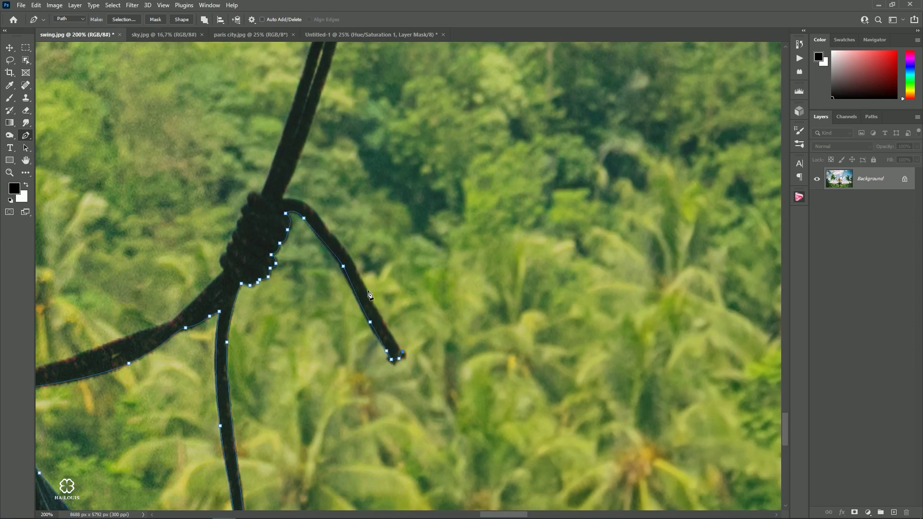
{"action": "scroll", "coordinate": [399, 287], "scroll_direction": "up", "scroll_amount": 6}
{"action": "scroll", "coordinate": [399, 287], "scroll_direction": "up", "scroll_amount": 5}
{"action": "scroll", "coordinate": [399, 287], "scroll_direction": "right", "scroll_amount": 2}
{"action": "left_click", "coordinate": [365, 347]}
{"action": "left_click", "coordinate": [384, 312]}
{"action": "left_click", "coordinate": [412, 315]}
{"action": "left_click", "coordinate": [426, 303]}
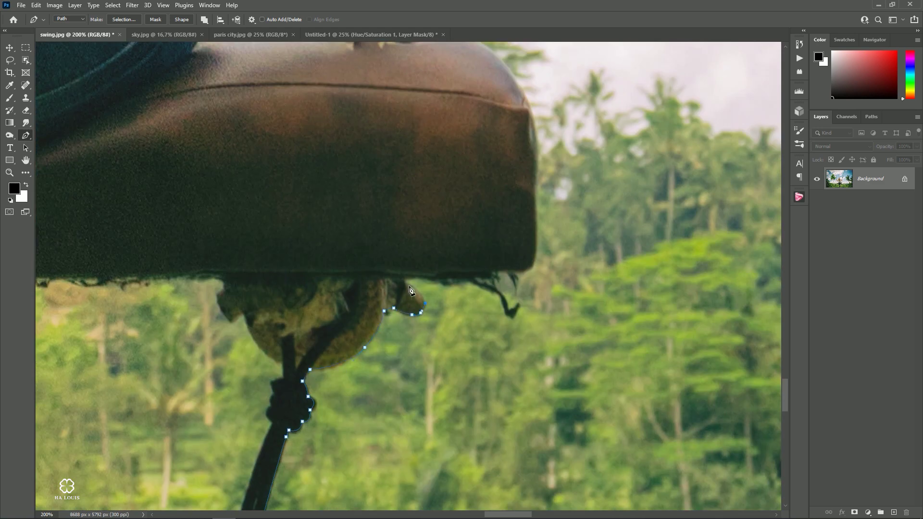
- Outline the hand and fingers, then anchor the path at the rope's top edge
{"action": "scroll", "coordinate": [481, 250], "scroll_direction": "up", "scroll_amount": 5}
{"action": "scroll", "coordinate": [457, 240], "scroll_direction": "up", "scroll_amount": 5}
{"action": "scroll", "coordinate": [433, 230], "scroll_direction": "up", "scroll_amount": 5}
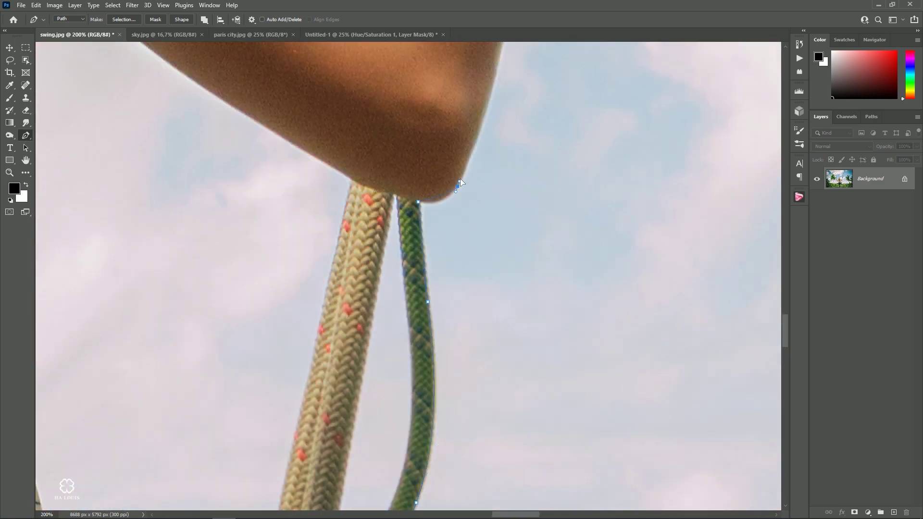
{"action": "scroll", "coordinate": [424, 226], "scroll_direction": "up", "scroll_amount": 3}
{"action": "scroll", "coordinate": [424, 225], "scroll_direction": "up", "scroll_amount": 5}
{"action": "left_click", "coordinate": [371, 418]}
{"action": "left_click", "coordinate": [387, 258]}
{"action": "scroll", "coordinate": [387, 258], "scroll_direction": "up", "scroll_amount": 5}
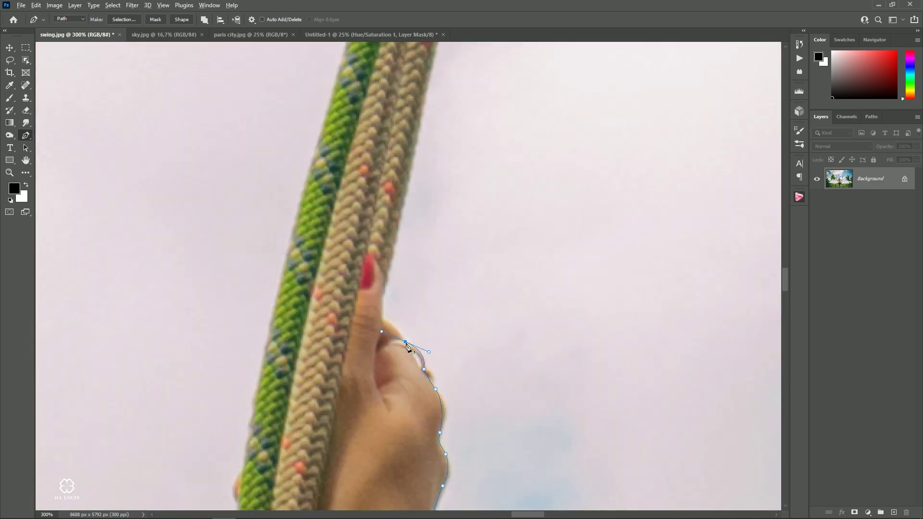
{"action": "scroll", "coordinate": [423, 323], "scroll_direction": "down", "scroll_amount": 2}
{"action": "scroll", "coordinate": [423, 323], "scroll_direction": "up", "scroll_amount": 3}
{"action": "scroll", "coordinate": [414, 288], "scroll_direction": "up", "scroll_amount": 3}
{"action": "scroll", "coordinate": [388, 295], "scroll_direction": "up", "scroll_amount": 3}
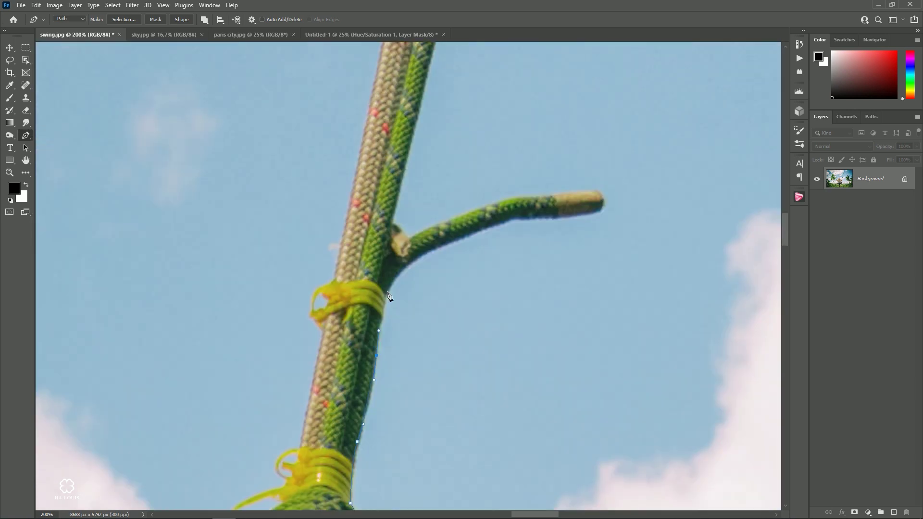
{"action": "scroll", "coordinate": [543, 201], "scroll_direction": "up", "scroll_amount": 5}
{"action": "scroll", "coordinate": [386, 233], "scroll_direction": "up", "scroll_amount": 5}
{"action": "scroll", "coordinate": [416, 377], "scroll_direction": "up", "scroll_amount": 5}
{"action": "left_click", "coordinate": [373, 305]}
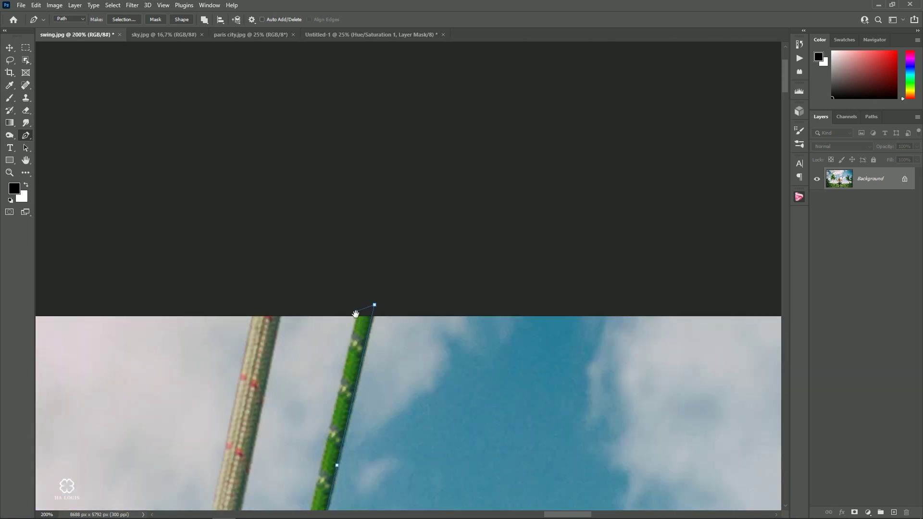
- Return to the shirt shoulder and rope and anchor the rope's right edge
{"action": "scroll", "coordinate": [373, 304], "scroll_direction": "down", "scroll_amount": 5}
{"action": "mouse_move", "coordinate": [326, 466]}
{"action": "left_mouse_down"}
{"action": "mouse_move", "coordinate": [356, 243]}
{"action": "mouse_move", "coordinate": [416, 222]}
{"action": "left_mouse_up"}
{"action": "scroll", "coordinate": [416, 222], "scroll_direction": "down", "scroll_amount": 5}
{"action": "scroll", "coordinate": [393, 244], "scroll_direction": "down", "scroll_amount": 5}
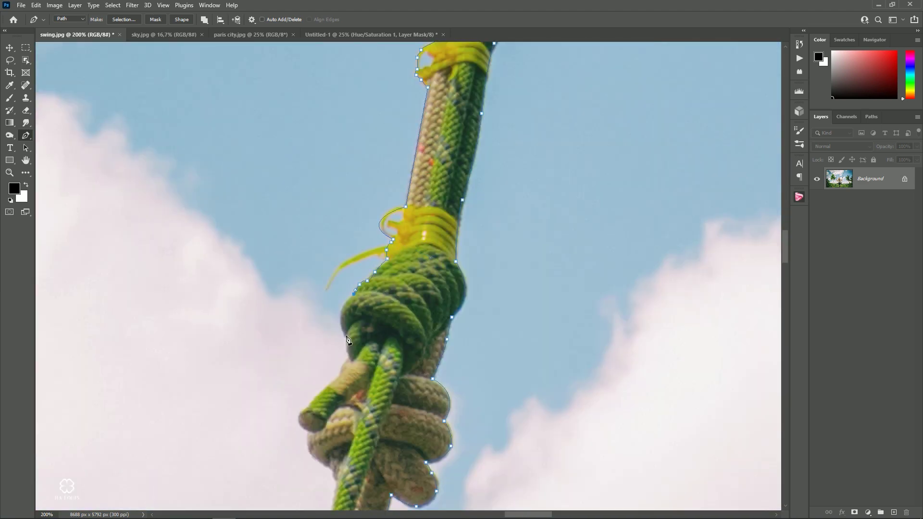
{"action": "scroll", "coordinate": [343, 378], "scroll_direction": "down", "scroll_amount": 5}
{"action": "scroll", "coordinate": [343, 378], "scroll_direction": "down", "scroll_amount": 10}
{"action": "scroll", "coordinate": [289, 308], "scroll_direction": "down", "scroll_amount": 5}
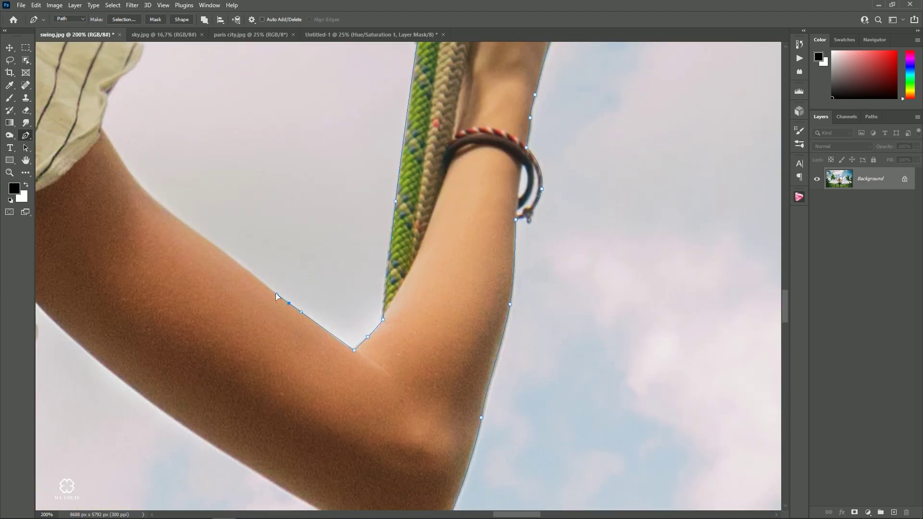
{"action": "left_click_drag", "start_coordinate": [111, 142], "coordinate": [373, 375]}
{"action": "scroll", "coordinate": [470, 323], "scroll_direction": "up", "scroll_amount": 5}
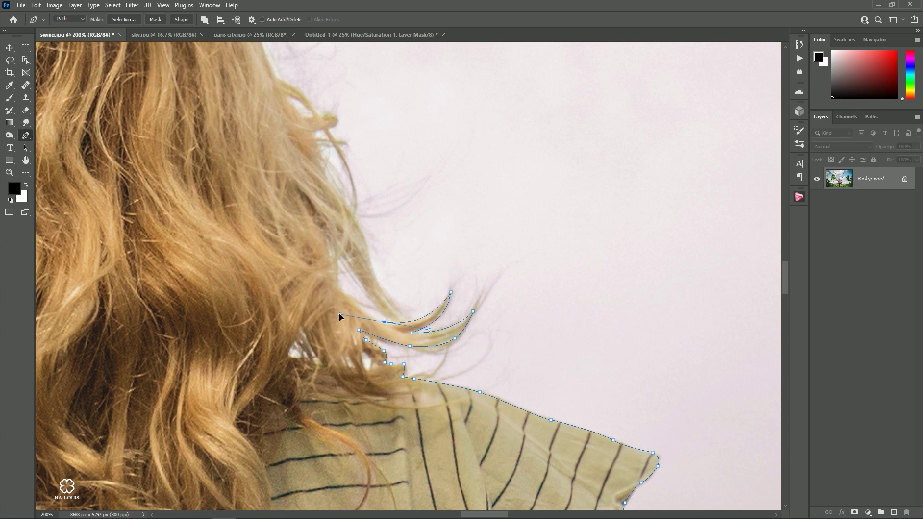
{"action": "scroll", "coordinate": [439, 371], "scroll_direction": "up", "scroll_amount": 5}
{"action": "scroll", "coordinate": [401, 251], "scroll_direction": "left", "scroll_amount": 5}
{"action": "scroll", "coordinate": [401, 252], "scroll_direction": "down", "scroll_amount": 5}
{"action": "scroll", "coordinate": [373, 340], "scroll_direction": "down", "scroll_amount": 5}
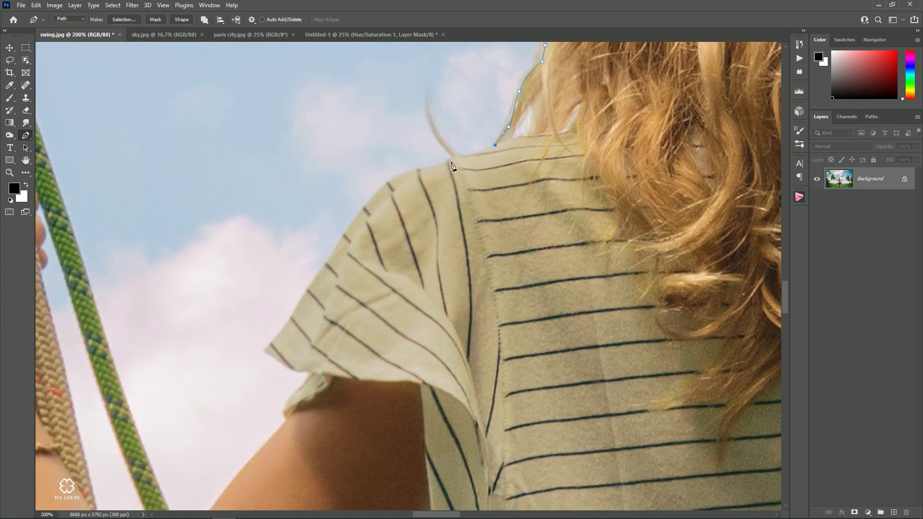
{"action": "scroll", "coordinate": [287, 382], "scroll_direction": "left", "scroll_amount": 5}
{"action": "scroll", "coordinate": [312, 384], "scroll_direction": "up", "scroll_amount": 10}
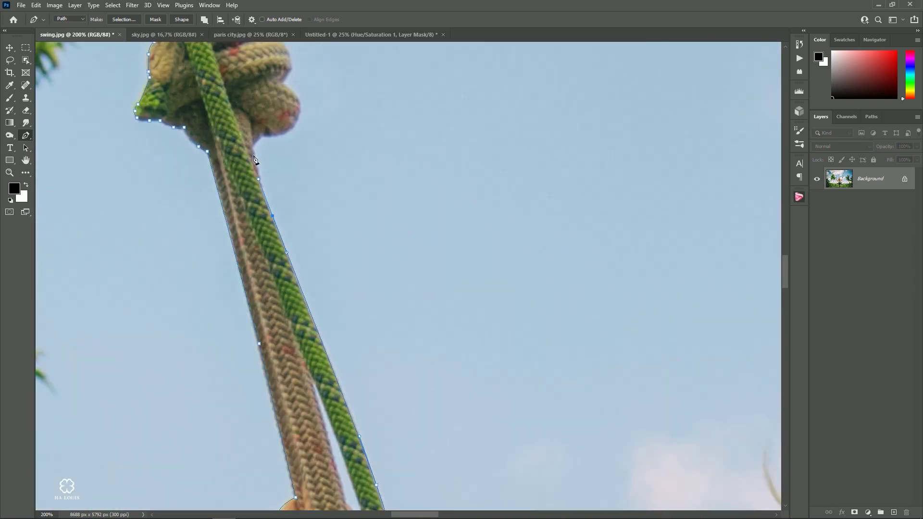
{"action": "scroll", "coordinate": [336, 386], "scroll_direction": "up", "scroll_amount": 5}
{"action": "scroll", "coordinate": [344, 386], "scroll_direction": "up", "scroll_amount": 5}
{"action": "scroll", "coordinate": [384, 368], "scroll_direction": "up", "scroll_amount": 5}
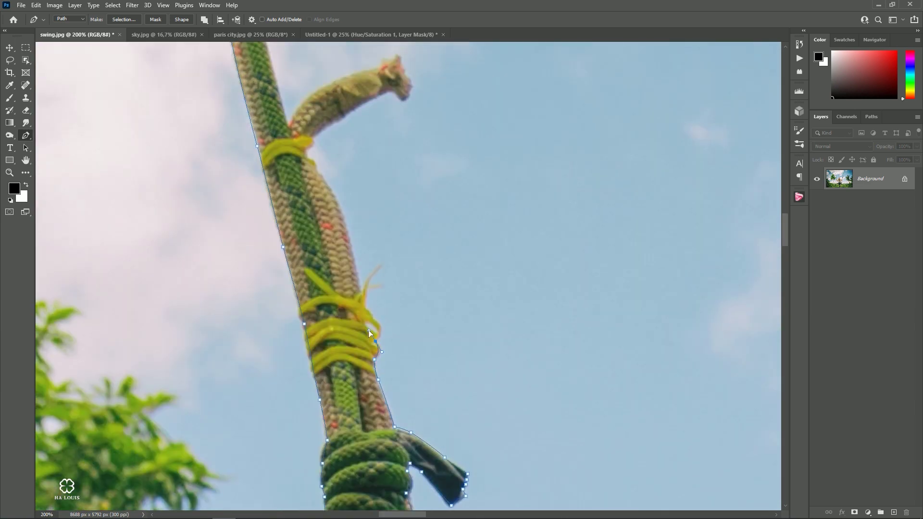
{"action": "scroll", "coordinate": [371, 330], "scroll_direction": "up", "scroll_amount": 5}
{"action": "left_click", "coordinate": [274, 175]}
- Add a smooth curved anchor along the rope toward the top of both ropes
{"action": "scroll", "coordinate": [313, 241], "scroll_direction": "up", "scroll_amount": 5}
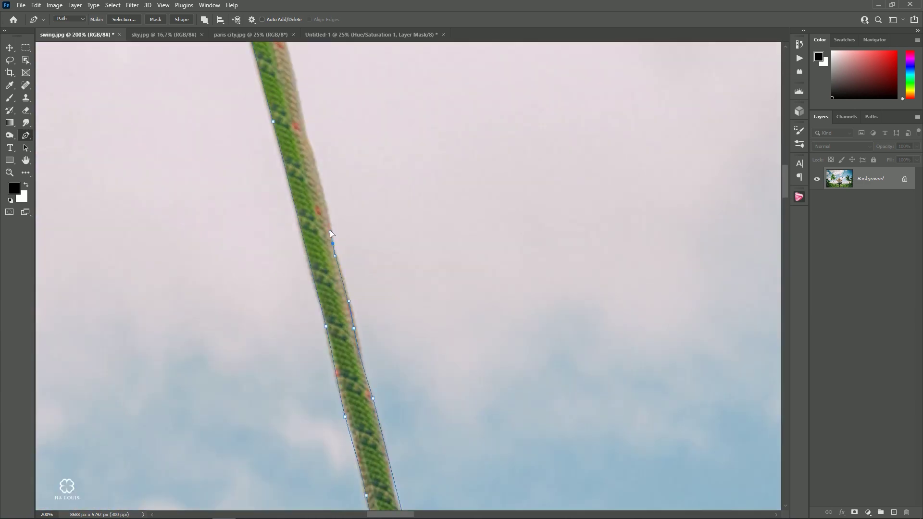
{"action": "scroll", "coordinate": [336, 289], "scroll_direction": "up", "scroll_amount": 5}
{"action": "scroll", "coordinate": [331, 233], "scroll_direction": "up", "scroll_amount": 5}
{"action": "left_click_drag", "start_coordinate": [326, 212], "coordinate": [320, 197]}
{"action": "scroll", "coordinate": [336, 312], "scroll_direction": "up", "scroll_amount": 5}
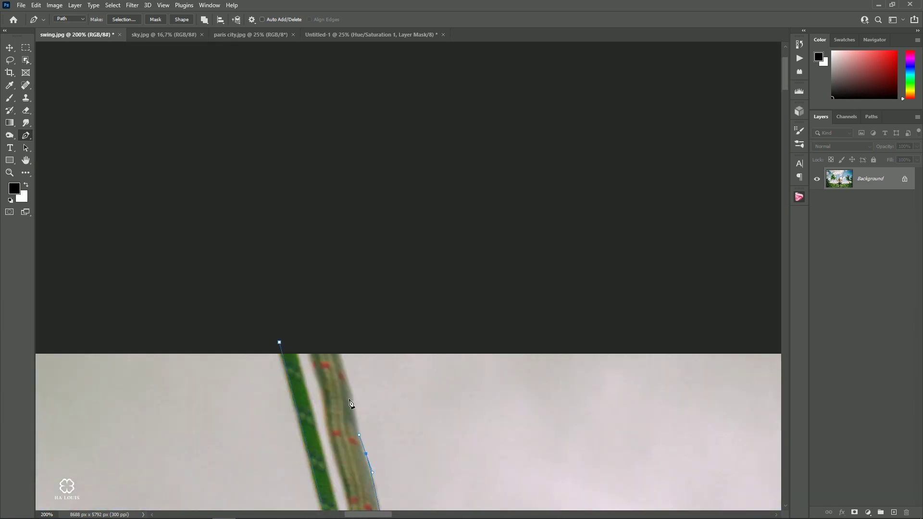
{"action": "left_click_drag", "start_coordinate": [384, 469], "coordinate": [347, 240]}
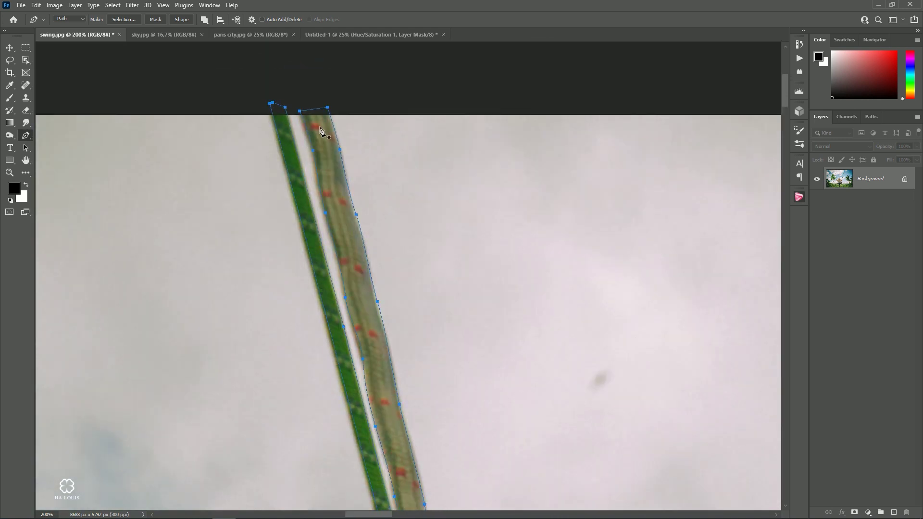
- Convert the traced path to a selection and mask out the sky around the girl and swing
{"action": "right_click", "coordinate": [321, 130]}
{"action": "left_click", "coordinate": [346, 170]}
{"action": "left_click", "coordinate": [509, 139]}
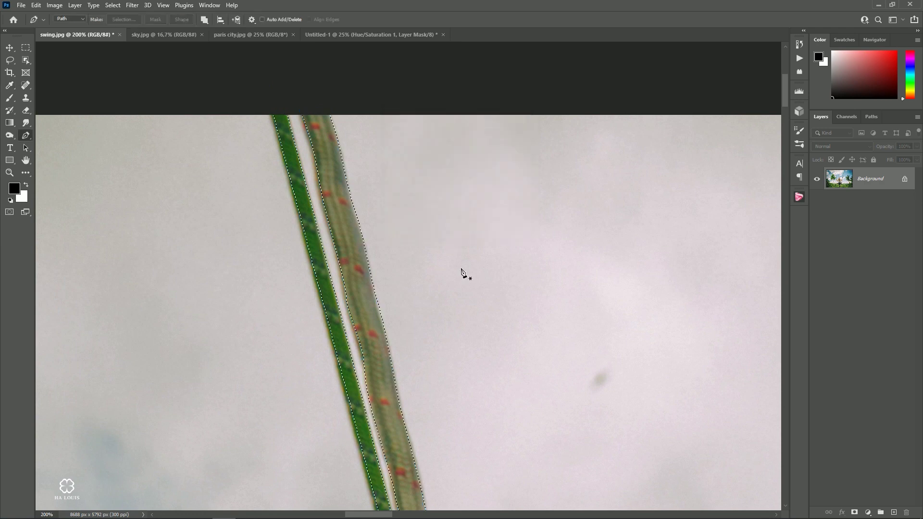
{"action": "scroll", "coordinate": [521, 288], "scroll_direction": "down", "scroll_amount": 10}
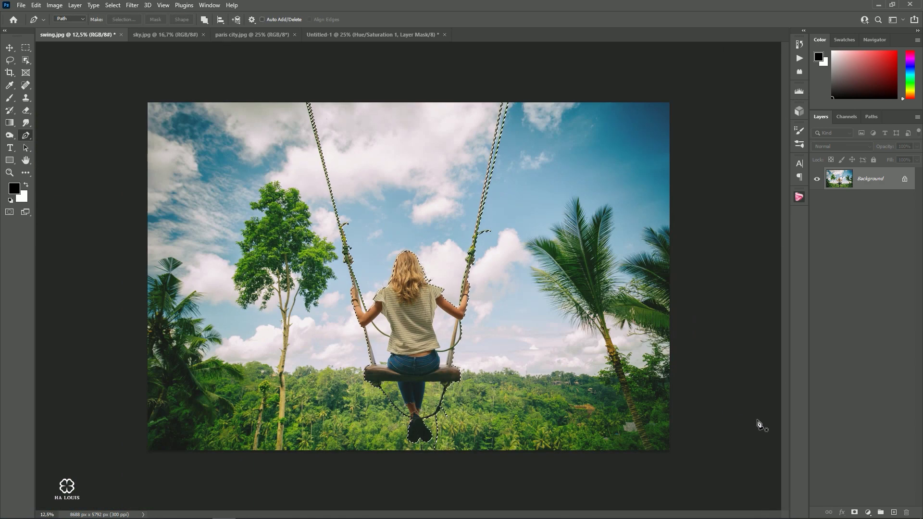
{"action": "key", "text": "ctrl+alt+m"}
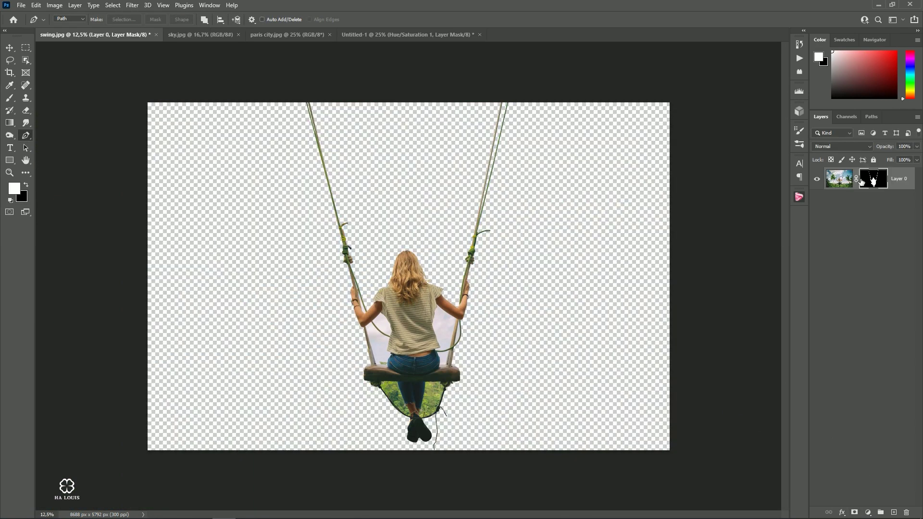
- In Select and Mask, brush the top-right, right and upper-left hair edges and accept
{"action": "right_click", "coordinate": [861, 181]}
{"action": "left_click", "coordinate": [852, 253]}
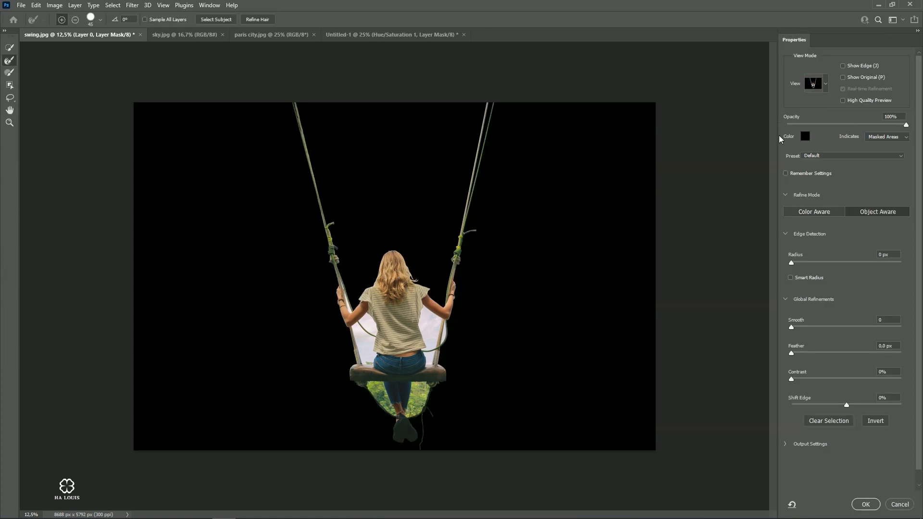
{"action": "scroll", "coordinate": [414, 267], "scroll_direction": "up", "scroll_amount": 3}
{"action": "scroll", "coordinate": [407, 271], "scroll_direction": "up", "scroll_amount": 2}
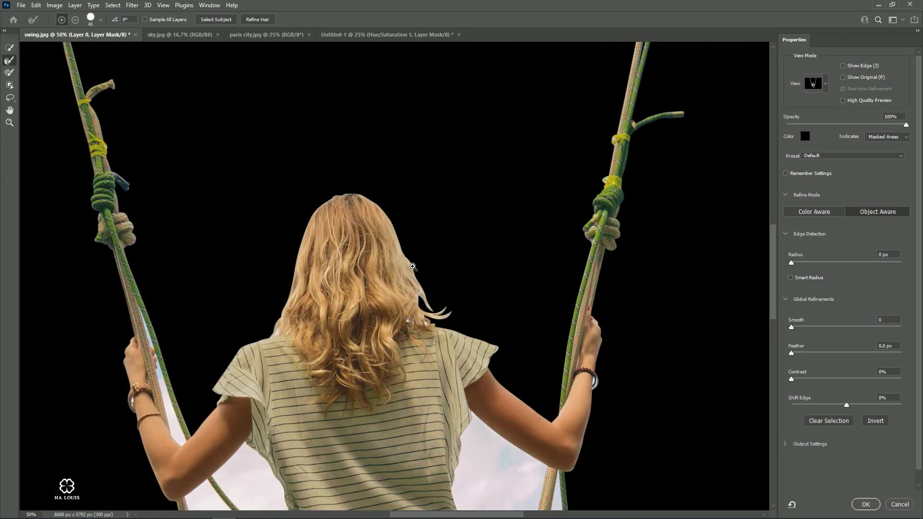
{"action": "scroll", "coordinate": [404, 272], "scroll_direction": "up", "scroll_amount": 1}
{"action": "scroll", "coordinate": [247, 326], "scroll_direction": "up", "scroll_amount": 1}
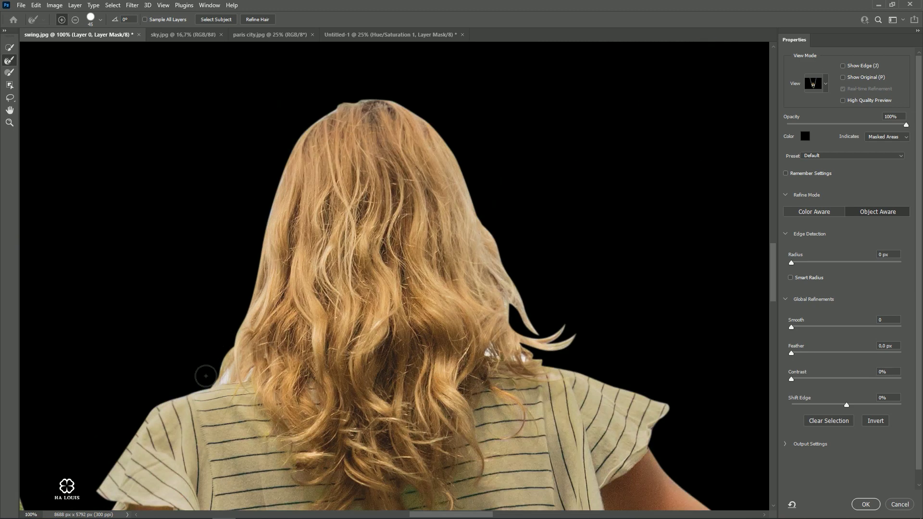
{"action": "mouse_move", "coordinate": [399, 97]}
{"action": "left_mouse_down"}
{"action": "mouse_move", "coordinate": [492, 235]}
{"action": "mouse_move", "coordinate": [514, 282]}
{"action": "mouse_move", "coordinate": [518, 311]}
{"action": "mouse_move", "coordinate": [494, 349]}
{"action": "mouse_move", "coordinate": [567, 358]}
{"action": "mouse_move", "coordinate": [575, 332]}
{"action": "mouse_move", "coordinate": [538, 300]}
{"action": "mouse_move", "coordinate": [575, 324]}
{"action": "mouse_move", "coordinate": [579, 350]}
{"action": "mouse_move", "coordinate": [567, 361]}
{"action": "mouse_move", "coordinate": [584, 358]}
{"action": "mouse_move", "coordinate": [569, 362]}
{"action": "left_mouse_up"}
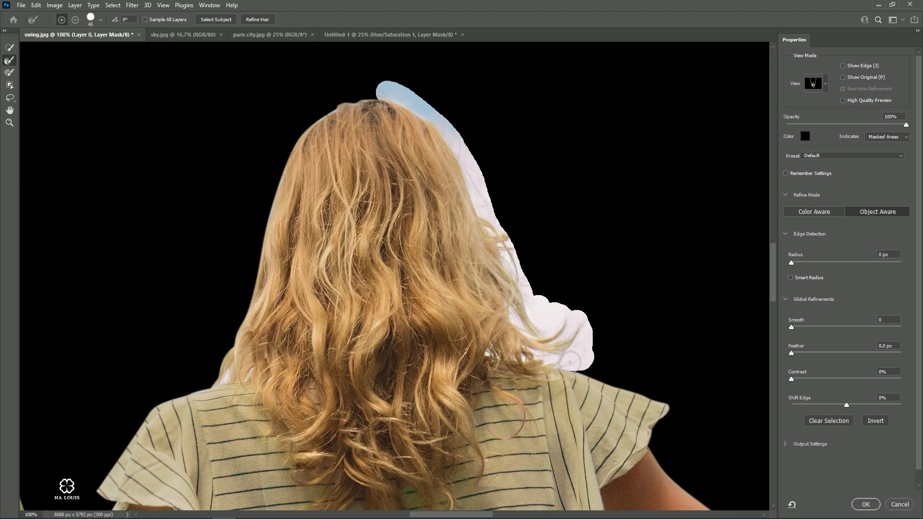
{"action": "mouse_move", "coordinate": [562, 315]}
{"action": "left_mouse_down"}
{"action": "mouse_move", "coordinate": [522, 279]}
{"action": "mouse_move", "coordinate": [519, 237]}
{"action": "mouse_move", "coordinate": [495, 204]}
{"action": "mouse_move", "coordinate": [544, 270]}
{"action": "mouse_move", "coordinate": [540, 278]}
{"action": "left_mouse_up"}
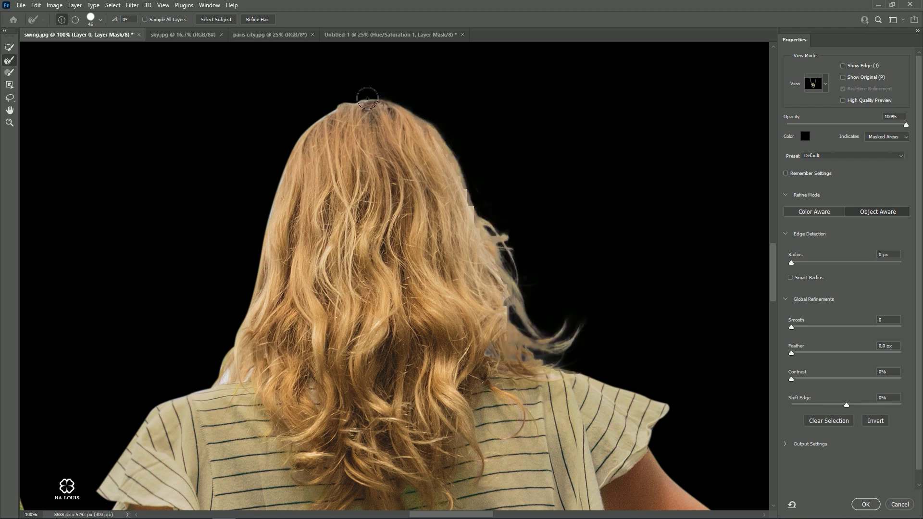
{"action": "mouse_move", "coordinate": [367, 98]}
{"action": "left_mouse_down"}
{"action": "mouse_move", "coordinate": [303, 128]}
{"action": "mouse_move", "coordinate": [273, 188]}
{"action": "mouse_move", "coordinate": [212, 377]}
{"action": "mouse_move", "coordinate": [234, 369]}
{"action": "mouse_move", "coordinate": [192, 383]}
{"action": "mouse_move", "coordinate": [251, 189]}
{"action": "mouse_move", "coordinate": [307, 108]}
{"action": "mouse_move", "coordinate": [359, 89]}
{"action": "left_mouse_up"}
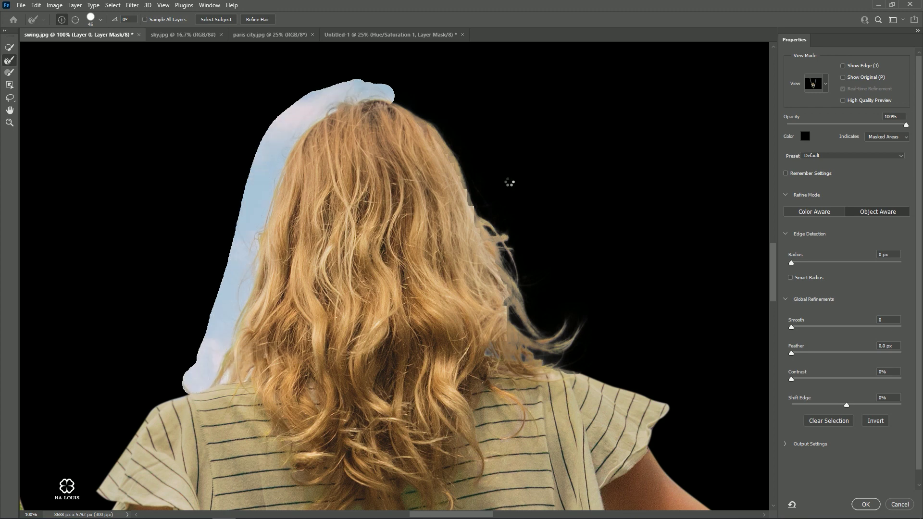
{"action": "left_click", "coordinate": [854, 503]}
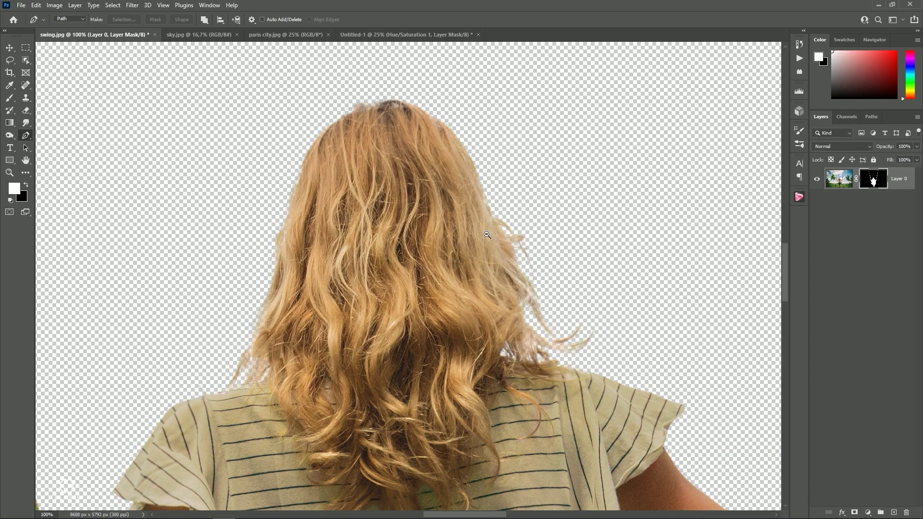
- Apply the layer mask permanently to the swing photo layer
{"action": "scroll", "coordinate": [487, 235], "scroll_direction": "down", "scroll_amount": 2}
{"action": "scroll", "coordinate": [502, 255], "scroll_direction": "down", "scroll_amount": 1}
{"action": "left_click_drag", "start_coordinate": [591, 323], "coordinate": [524, 234]}
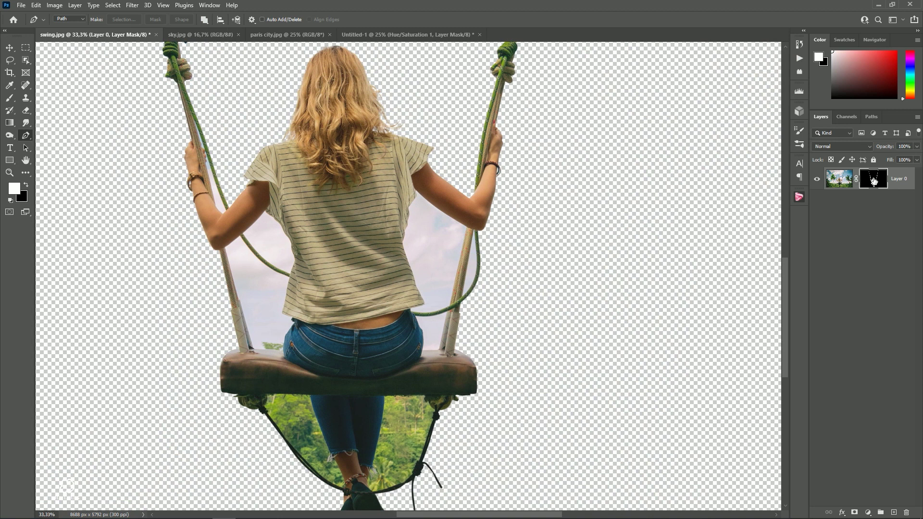
{"action": "right_click", "coordinate": [874, 180]}
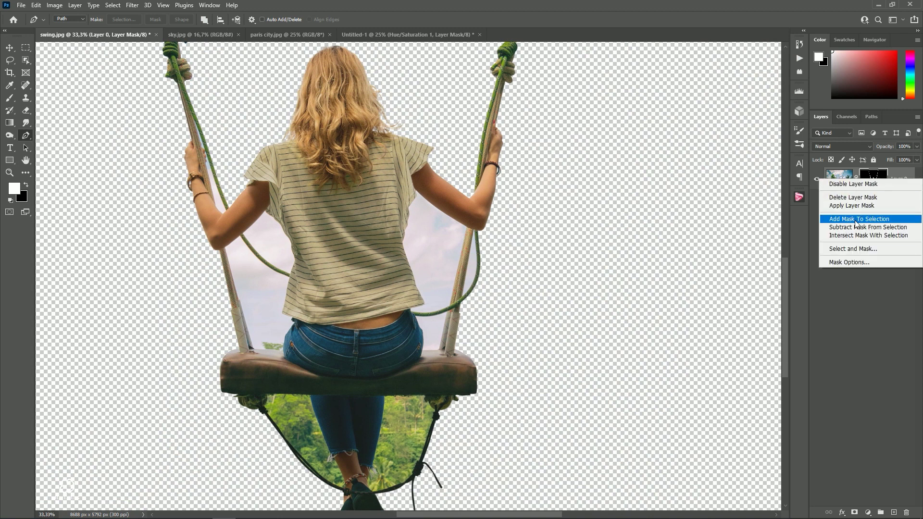
{"action": "left_click", "coordinate": [865, 208]}
- Pen-trace the leftover sky gaps by the arm, along the rope and inside the bracelet
{"action": "scroll", "coordinate": [437, 205], "scroll_direction": "up", "scroll_amount": 3}
{"action": "scroll", "coordinate": [437, 204], "scroll_direction": "up", "scroll_amount": 1}
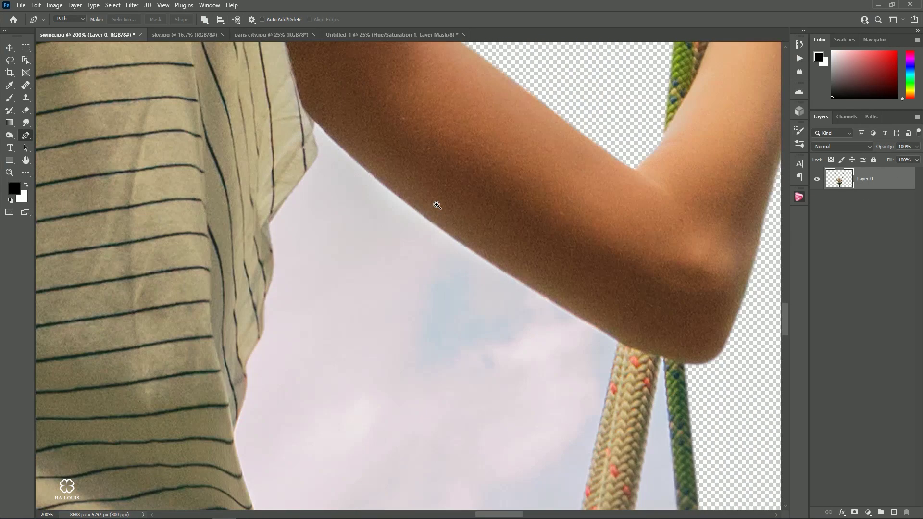
{"action": "left_click", "coordinate": [314, 120]}
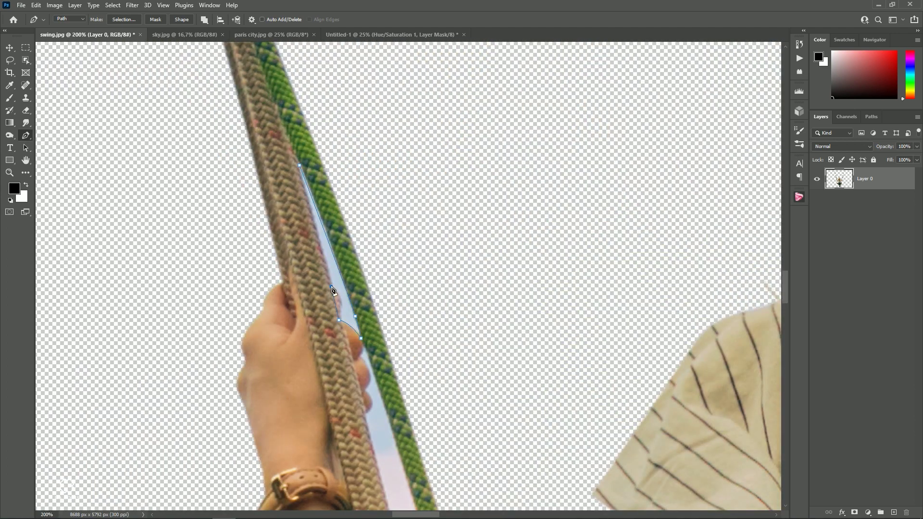
{"action": "scroll", "coordinate": [333, 290], "scroll_direction": "down", "scroll_amount": 5}
{"action": "left_click", "coordinate": [275, 220]}
{"action": "left_click", "coordinate": [262, 161]}
{"action": "left_click", "coordinate": [262, 136]}
{"action": "left_click_drag", "start_coordinate": [255, 133], "coordinate": [325, 307]}
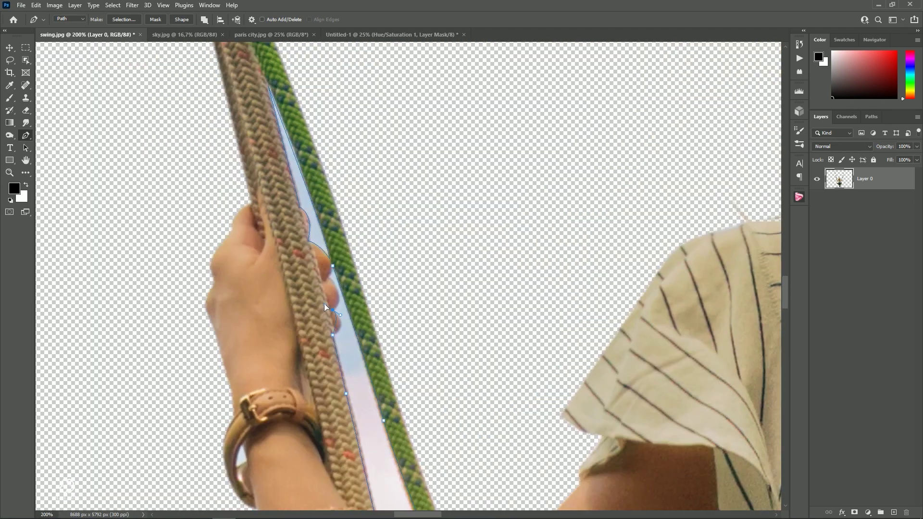
{"action": "key", "text": "ctrl+plus"}
{"action": "left_click_drag", "start_coordinate": [334, 262], "coordinate": [461, 262]}
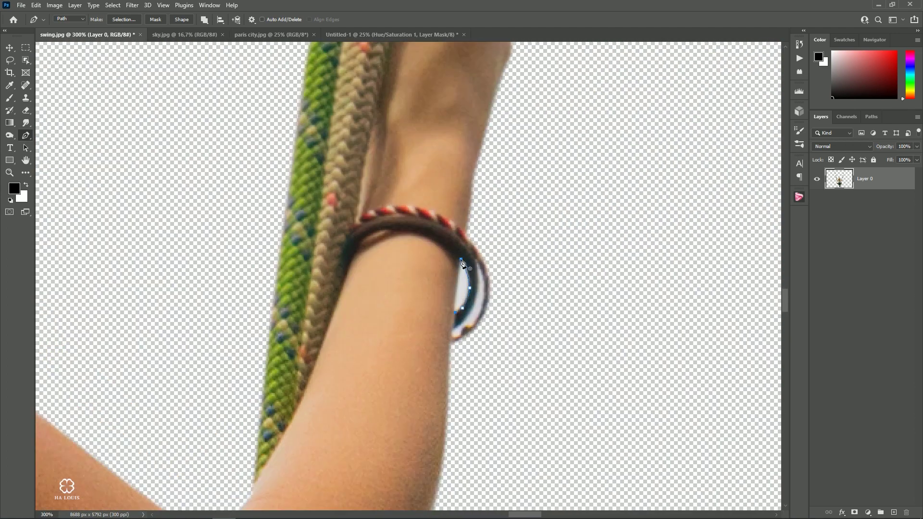
{"action": "key", "text": "ctrl+minus"}
{"action": "key", "text": "ctrl+minus"}
{"action": "key", "text": "ctrl+minus"}
{"action": "key", "text": "ctrl+minus"}
{"action": "key", "text": "ctrl+minus"}
{"action": "key", "text": "ctrl+minus"}
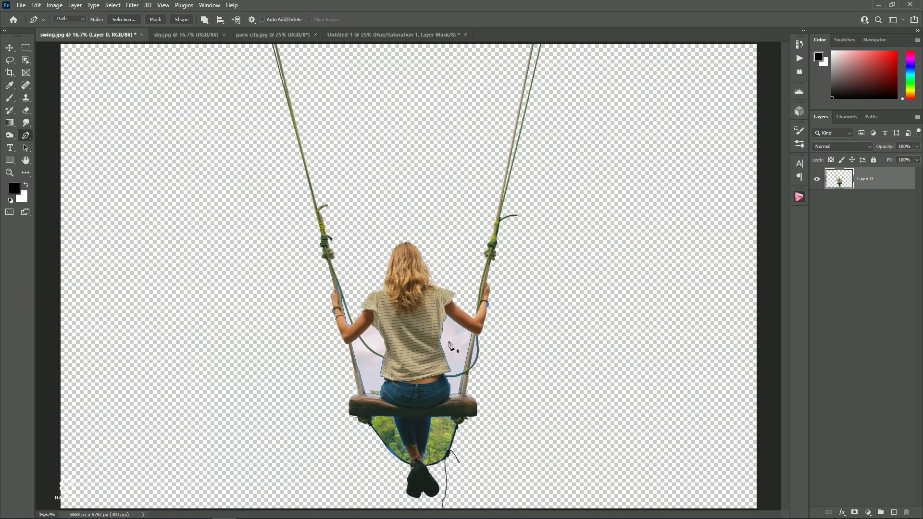
- Turn the traced gaps into a selection, delete the leftover sky and deselect
{"action": "right_click", "coordinate": [449, 345]}
{"action": "left_click", "coordinate": [481, 164]}
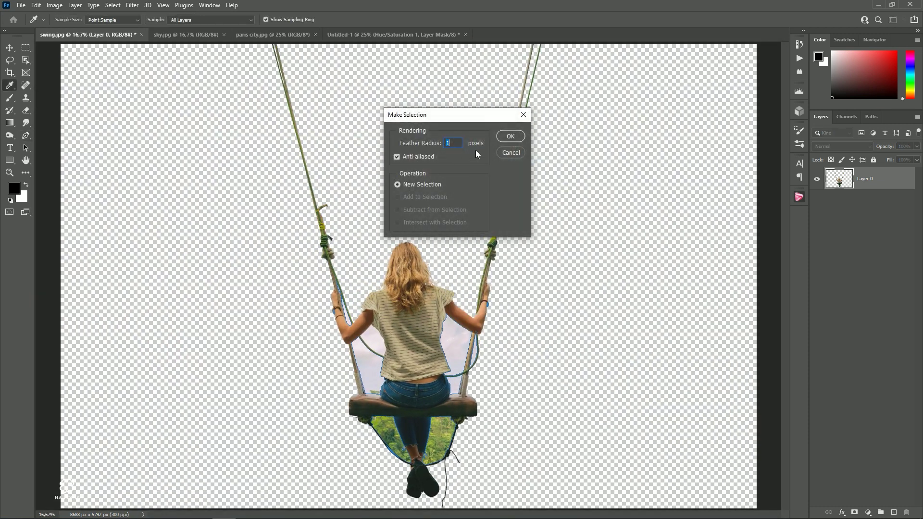
{"action": "key", "text": "Return"}
{"action": "key", "text": "Delete"}
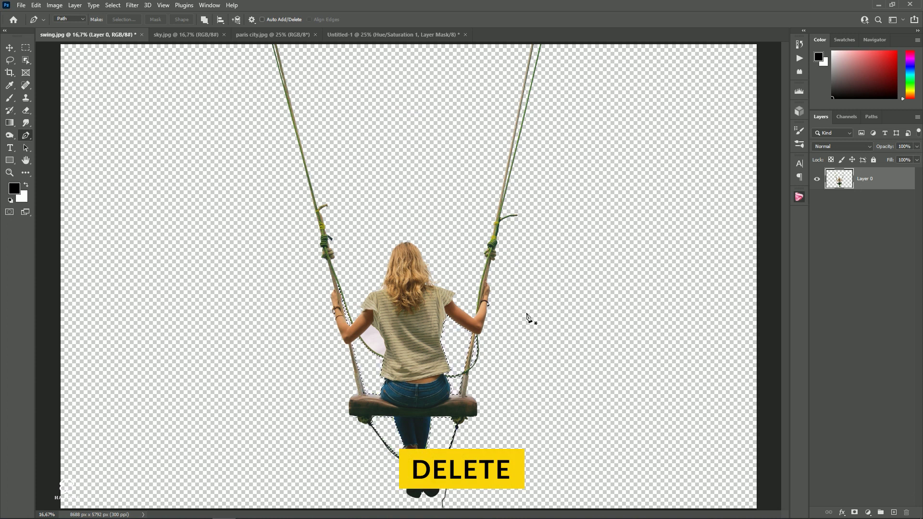
{"action": "key", "text": "ctrl+d"}
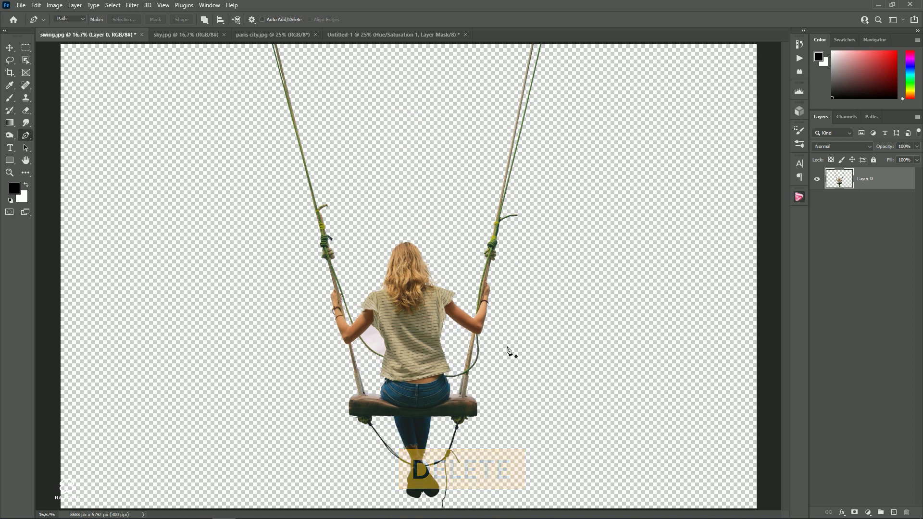
- Trace the sky gap between the girl's arm and shirt with a Pen path
{"action": "left_click", "coordinate": [374, 334]}
{"action": "left_click", "coordinate": [361, 306]}
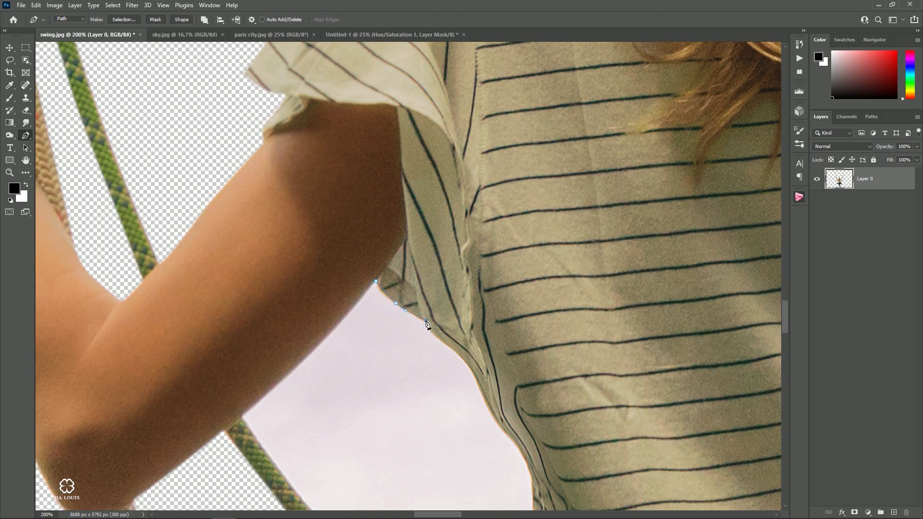
{"action": "left_click", "coordinate": [475, 379]}
{"action": "left_click_drag", "start_coordinate": [476, 380], "coordinate": [378, 247]}
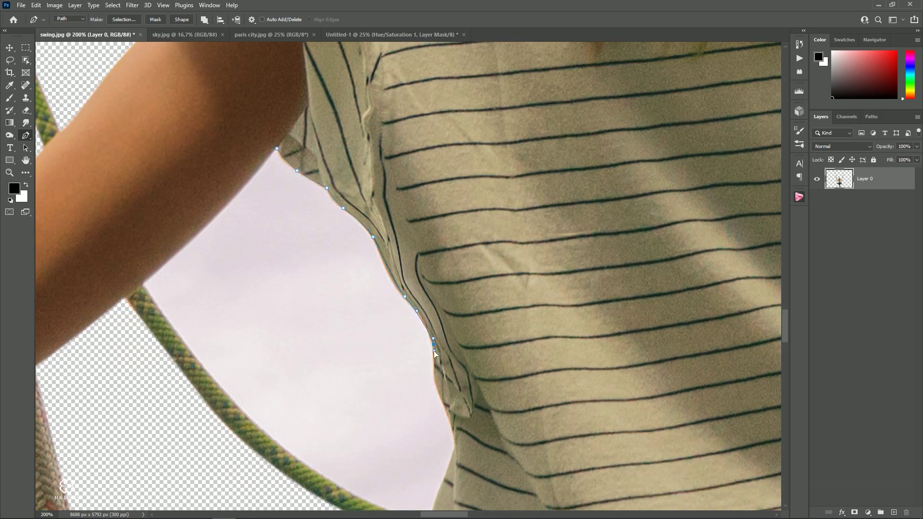
{"action": "left_click", "coordinate": [439, 398]}
{"action": "left_click_drag", "start_coordinate": [469, 411], "coordinate": [428, 254]}
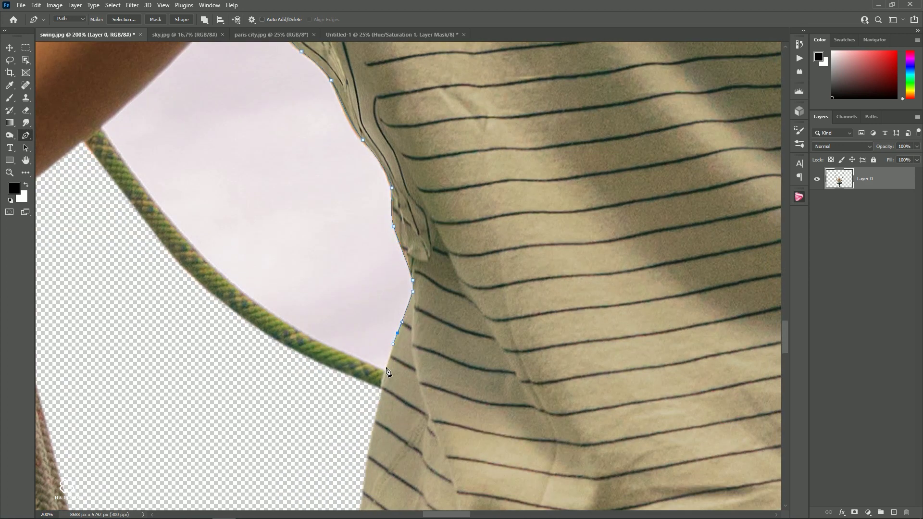
{"action": "left_click_drag", "start_coordinate": [276, 319], "coordinate": [256, 304]}
{"action": "left_click_drag", "start_coordinate": [153, 207], "coordinate": [132, 177]}
{"action": "left_click_drag", "start_coordinate": [168, 131], "coordinate": [225, 349]}
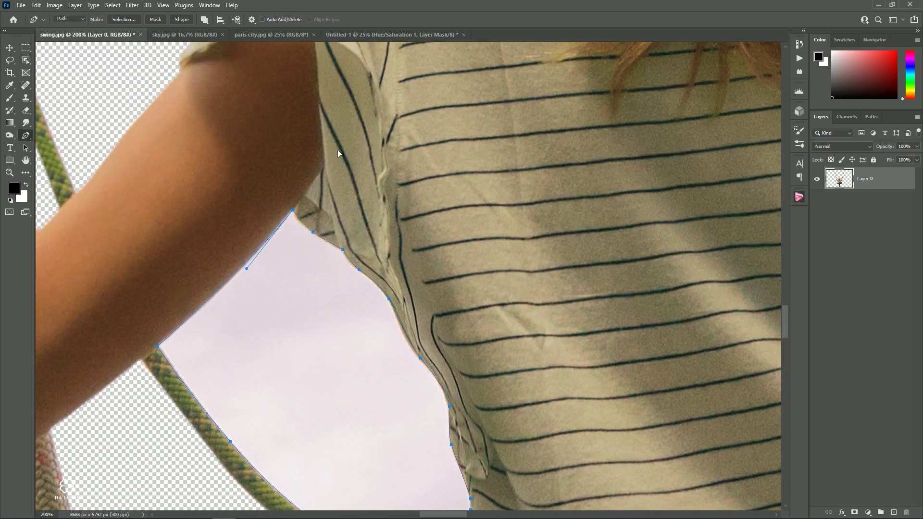
- Turn the path into a 1-pixel-feathered selection and delete the sky inside it
{"action": "right_click", "coordinate": [288, 260]}
{"action": "left_click", "coordinate": [309, 299]}
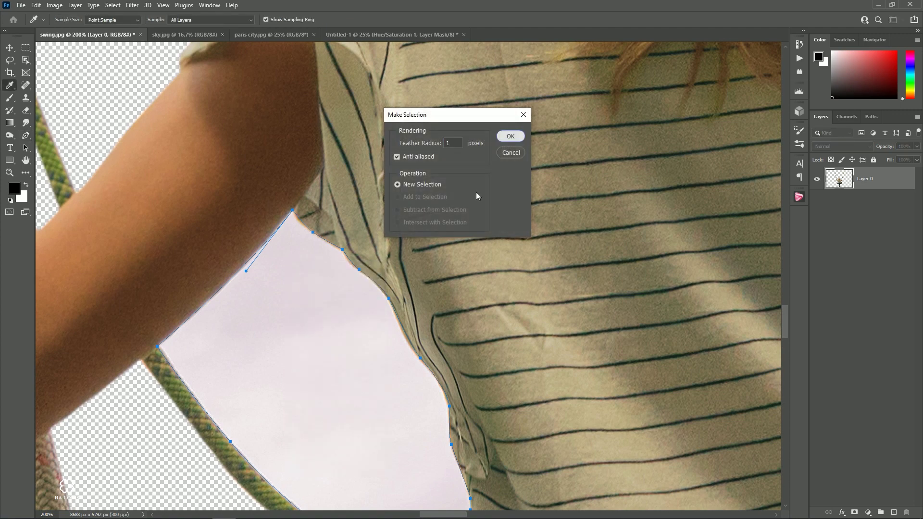
{"action": "left_click", "coordinate": [511, 135]}
{"action": "key", "text": "Delete"}
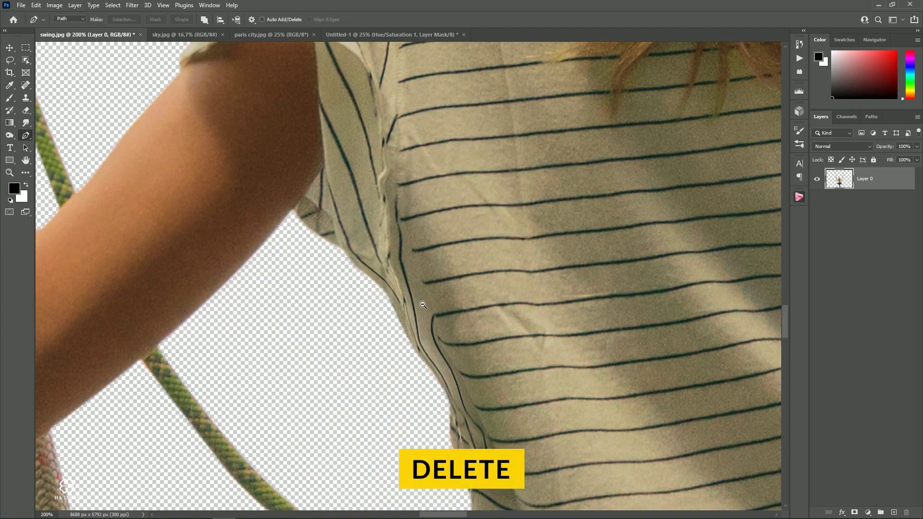
- Drag the swing girl cutout into the Paris composite as Layer 3
{"action": "scroll", "coordinate": [423, 305], "scroll_direction": "down", "scroll_amount": 2}
{"action": "scroll", "coordinate": [423, 304], "scroll_direction": "down", "scroll_amount": 1}
{"action": "scroll", "coordinate": [432, 308], "scroll_direction": "down", "scroll_amount": 2}
{"action": "scroll", "coordinate": [485, 348], "scroll_direction": "down", "scroll_amount": 2}
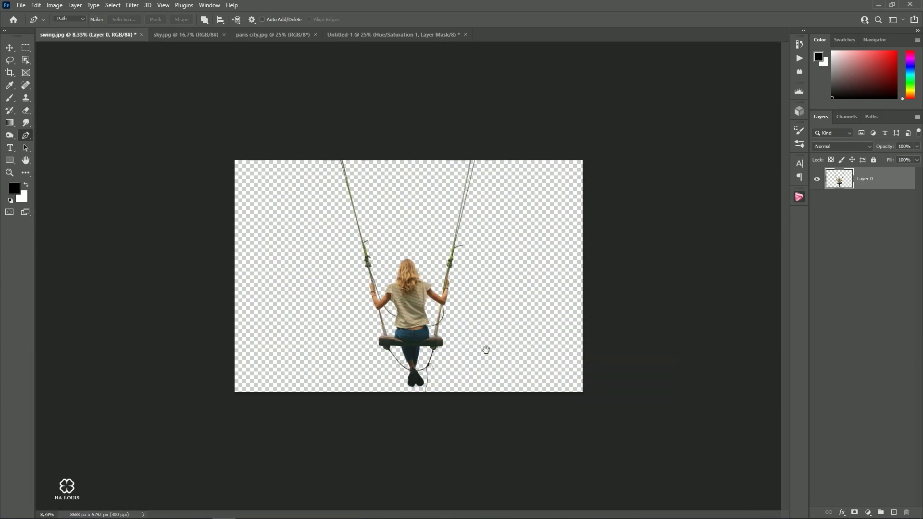
{"action": "left_click", "coordinate": [9, 48]}
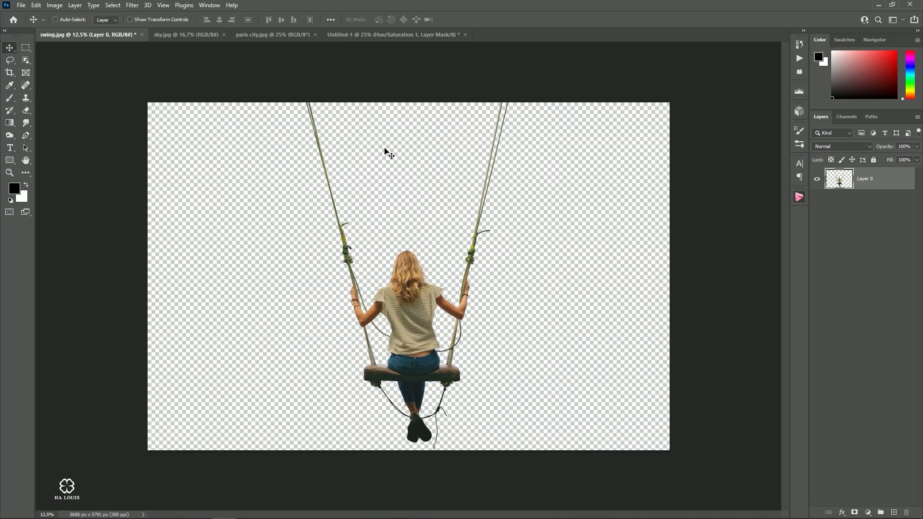
{"action": "left_click_drag", "start_coordinate": [385, 152], "coordinate": [451, 236]}
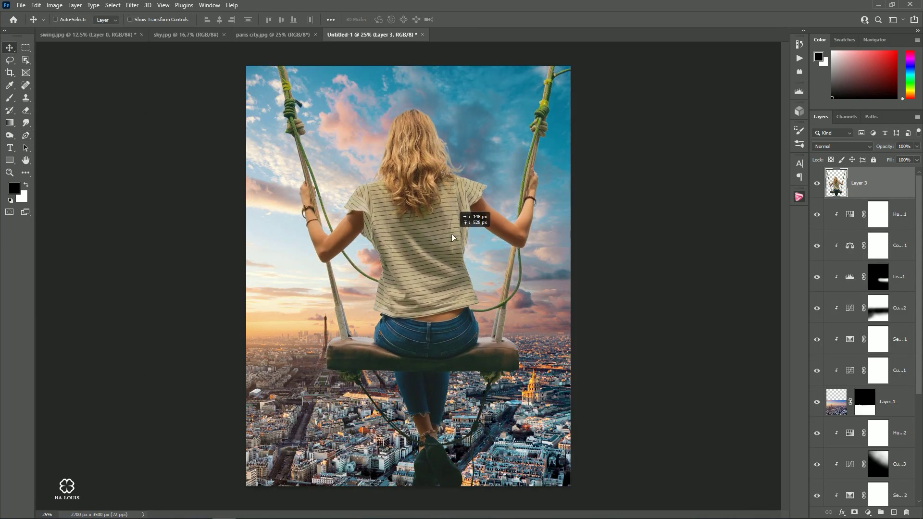
{"action": "key", "text": "ctrl+minus"}
{"action": "key", "text": "ctrl+t"}
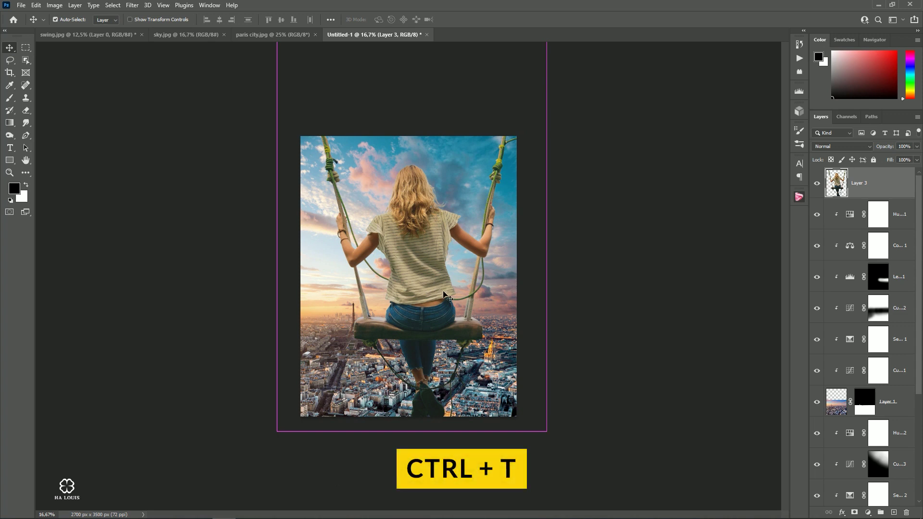
- Scale Layer 3 to about 47% and centre the girl so the ropes reach the canvas top
{"action": "key", "text": "ctrl+t"}
{"action": "left_click_drag", "start_coordinate": [544, 431], "coordinate": [446, 246]}
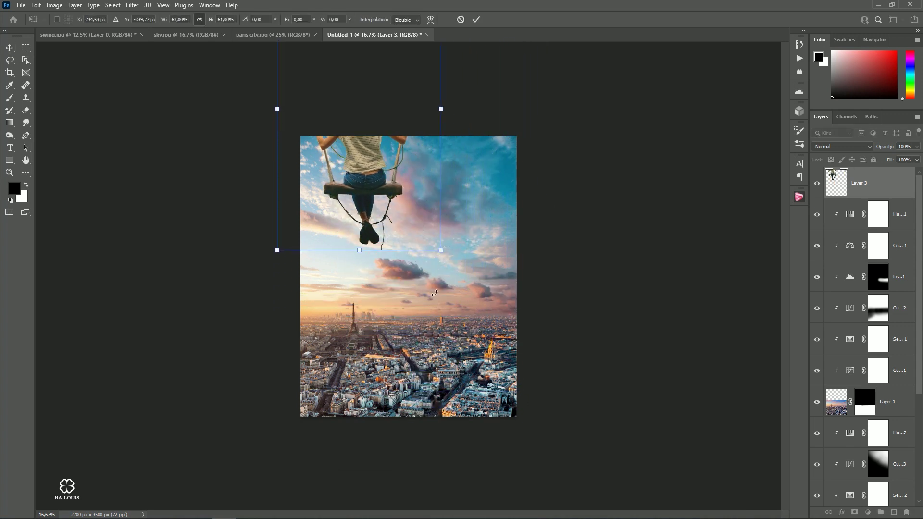
{"action": "left_click_drag", "start_coordinate": [408, 217], "coordinate": [432, 282]}
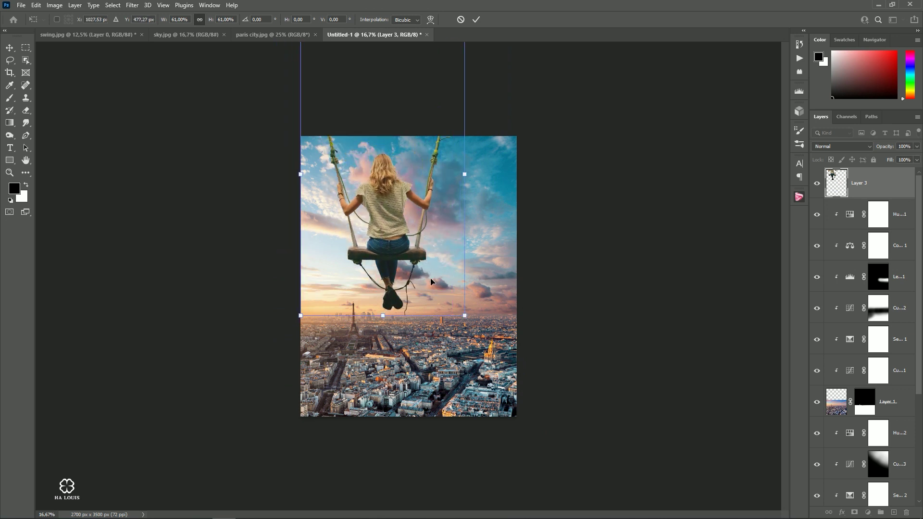
{"action": "left_click_drag", "start_coordinate": [424, 104], "coordinate": [443, 195]}
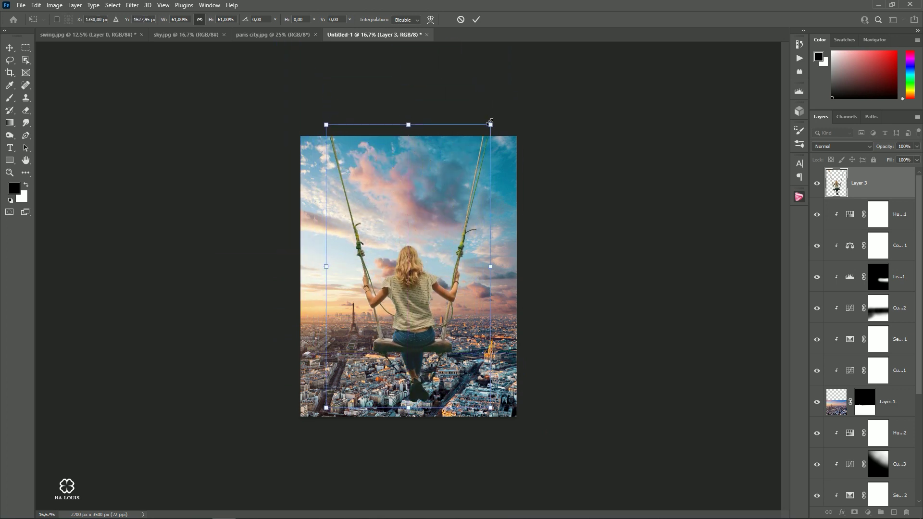
{"action": "left_click_drag", "start_coordinate": [484, 123], "coordinate": [461, 191]}
{"action": "left_click_drag", "start_coordinate": [419, 233], "coordinate": [438, 181]}
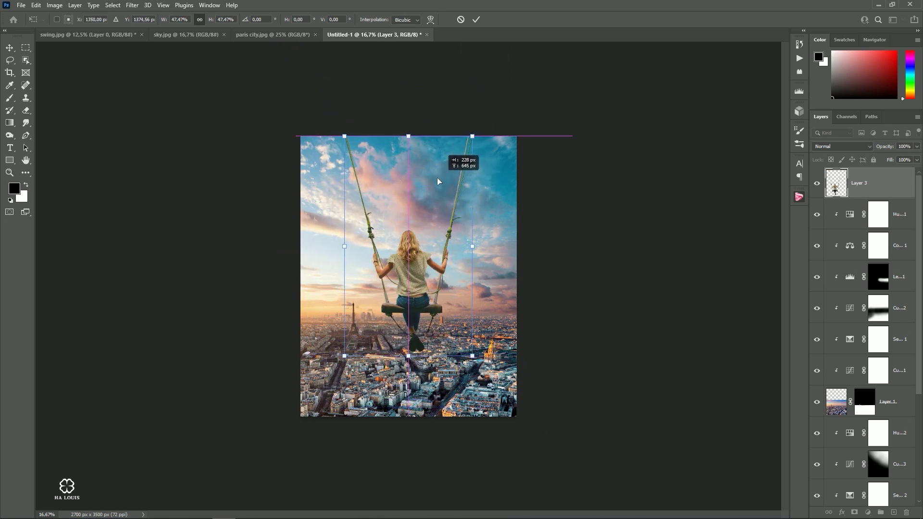
{"action": "mouse_move", "coordinate": [454, 335]}
{"action": "left_mouse_down"}
{"action": "mouse_move", "coordinate": [446, 328]}
{"action": "mouse_move", "coordinate": [462, 352]}
{"action": "left_mouse_up"}
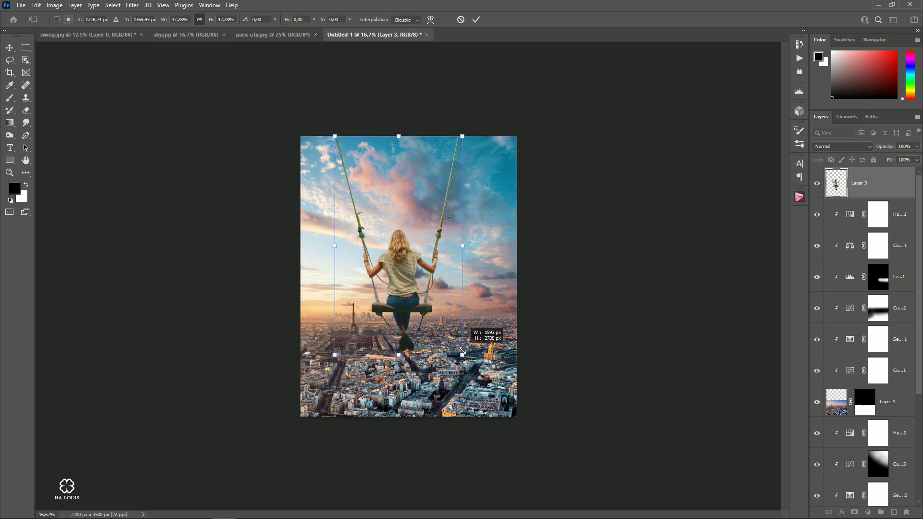
{"action": "left_click_drag", "start_coordinate": [430, 290], "coordinate": [440, 290]}
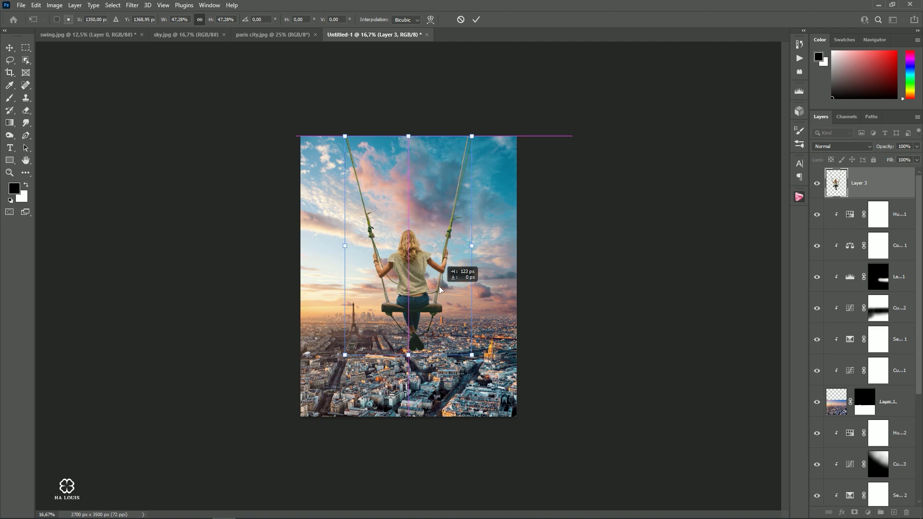
{"action": "left_click", "coordinate": [475, 19]}
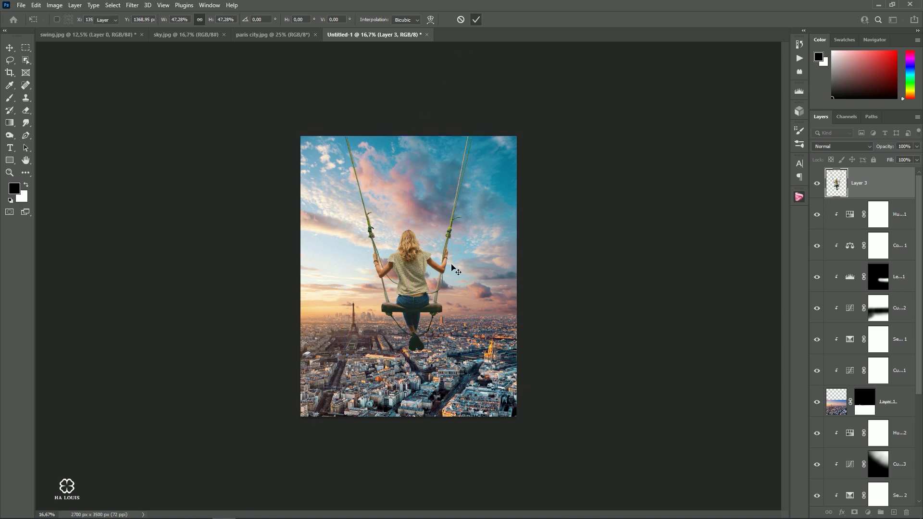
{"action": "key", "text": "ctrl+minus"}
{"action": "key", "text": "ctrl+minus"}
- Hide the swing girl and add an empty Layer 4 above Hue/Saturation 1 for fog
{"action": "key", "text": "ctrl+plus"}
{"action": "key", "text": "ctrl+plus"}
{"action": "key", "text": "ctrl+plus"}
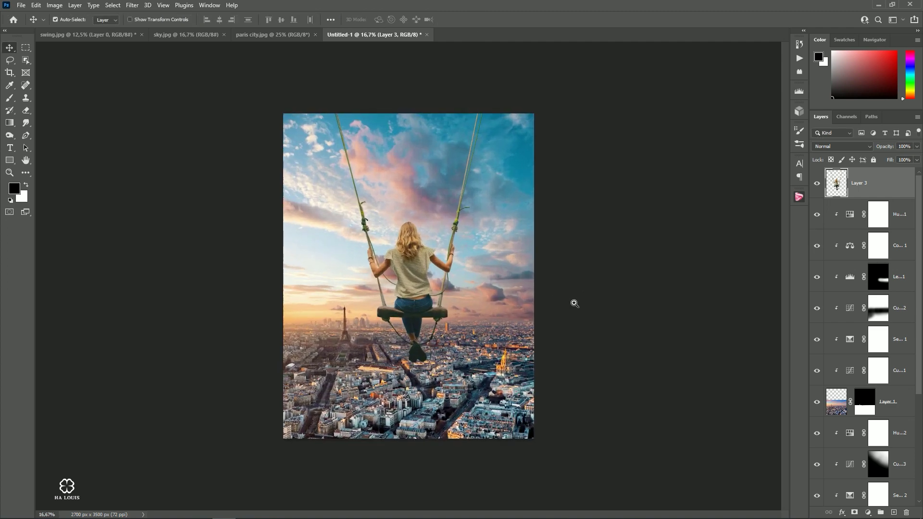
{"action": "key", "text": "ctrl+plus"}
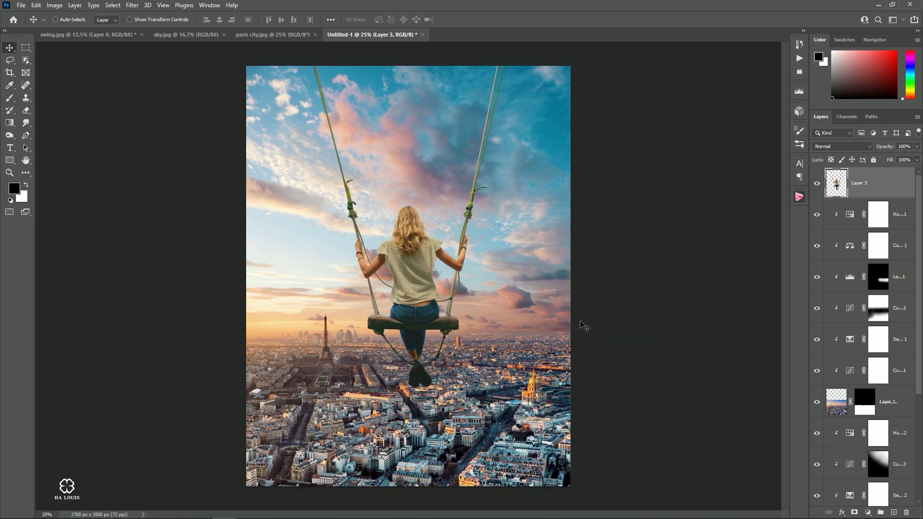
{"action": "left_click", "coordinate": [817, 183]}
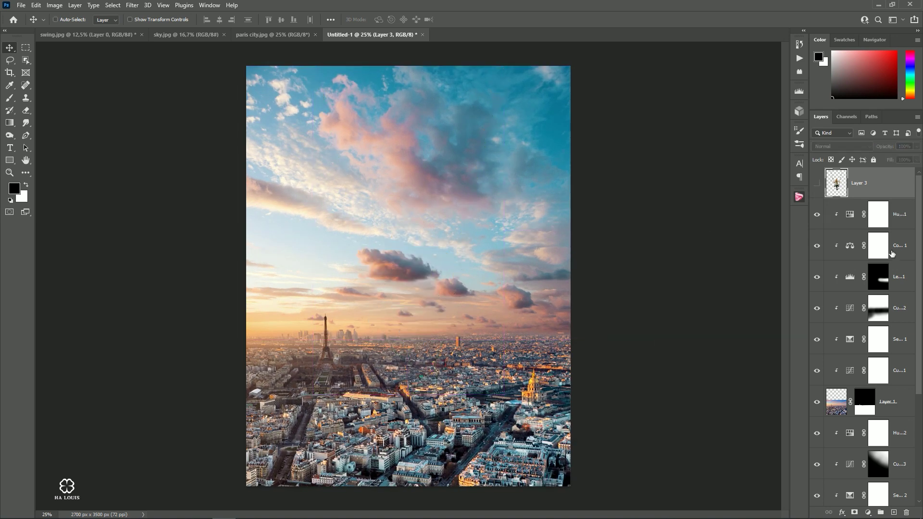
{"action": "key", "text": "alt+bracketleft"}
{"action": "left_click", "coordinate": [894, 513]}
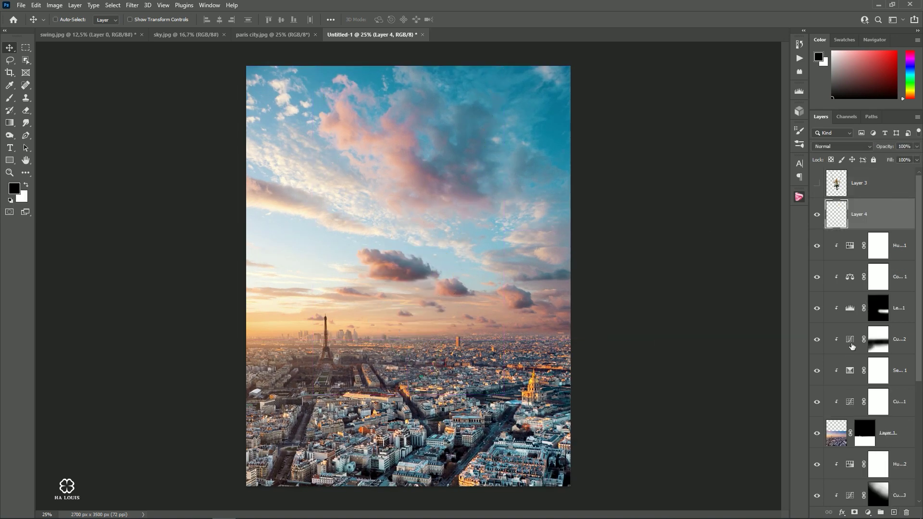
- Choose a Fog preset from the Fog folder for the Brush tool
{"action": "left_click", "coordinate": [10, 99]}
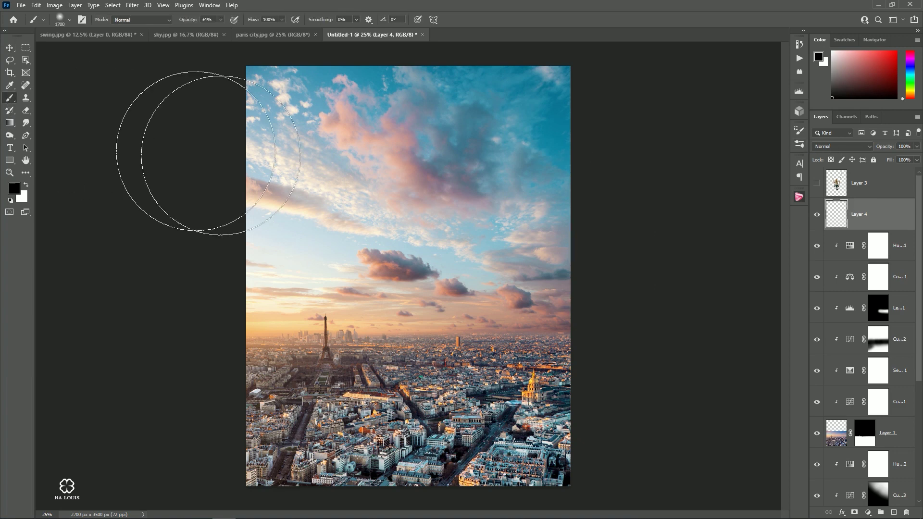
{"action": "right_click", "coordinate": [359, 205]}
{"action": "left_click_drag", "start_coordinate": [569, 284], "coordinate": [570, 375]}
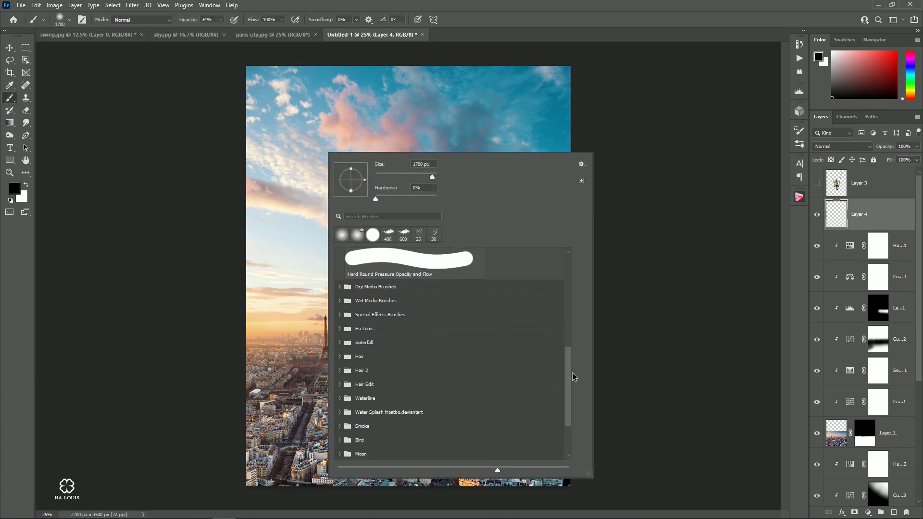
{"action": "scroll", "coordinate": [405, 376], "scroll_direction": "down", "scroll_amount": 1}
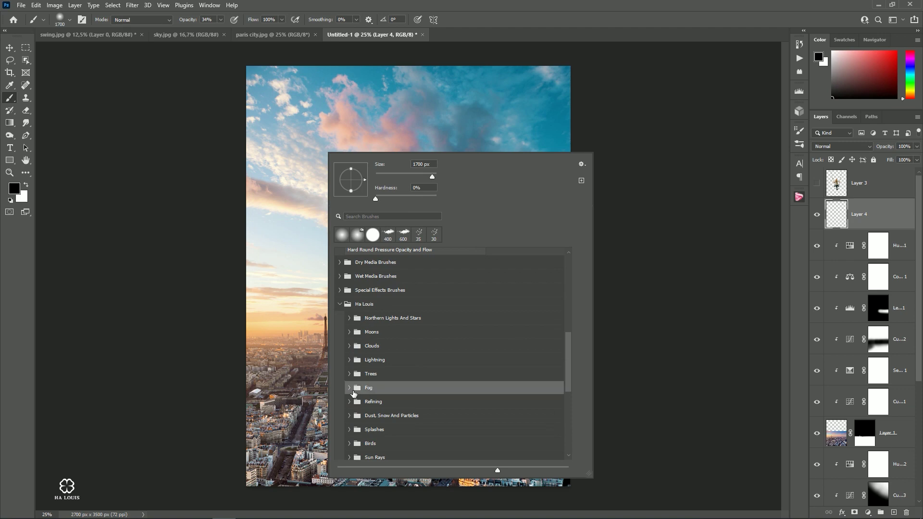
{"action": "left_click", "coordinate": [349, 390]}
{"action": "scroll", "coordinate": [408, 395], "scroll_direction": "down", "scroll_amount": 2}
{"action": "scroll", "coordinate": [408, 395], "scroll_direction": "down", "scroll_amount": 1}
{"action": "left_click", "coordinate": [408, 356]}
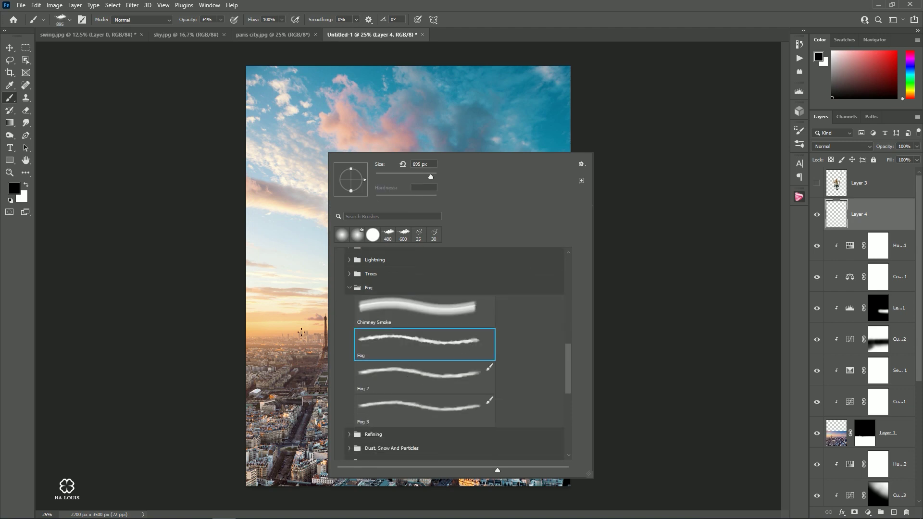
- Reduce the fog brush size to 369 px
{"action": "left_click", "coordinate": [507, 335]}
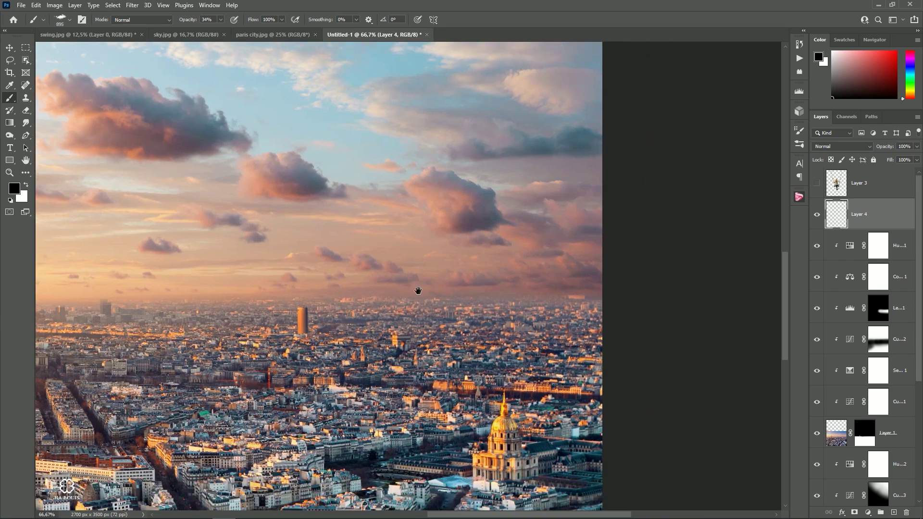
{"action": "right_click", "coordinate": [435, 235]}
{"action": "left_click", "coordinate": [442, 219]}
{"action": "key", "text": "Return"}
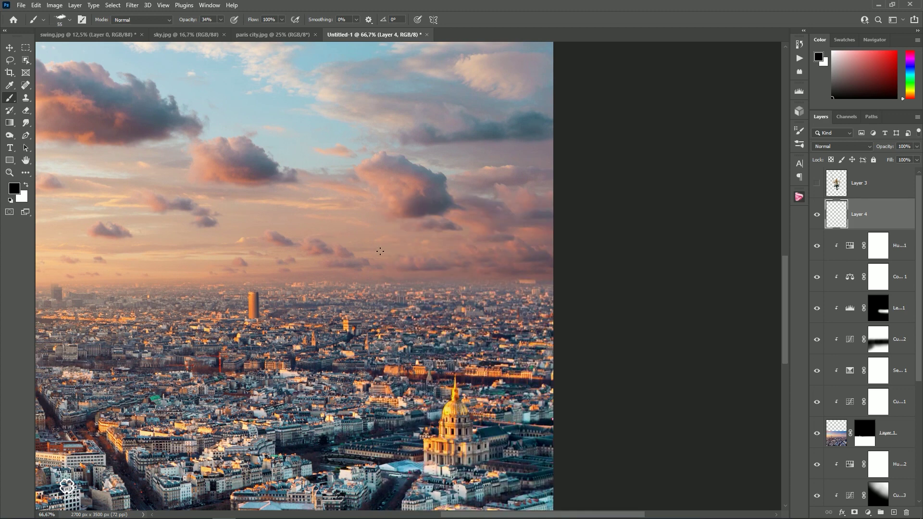
{"action": "right_click", "coordinate": [352, 232]}
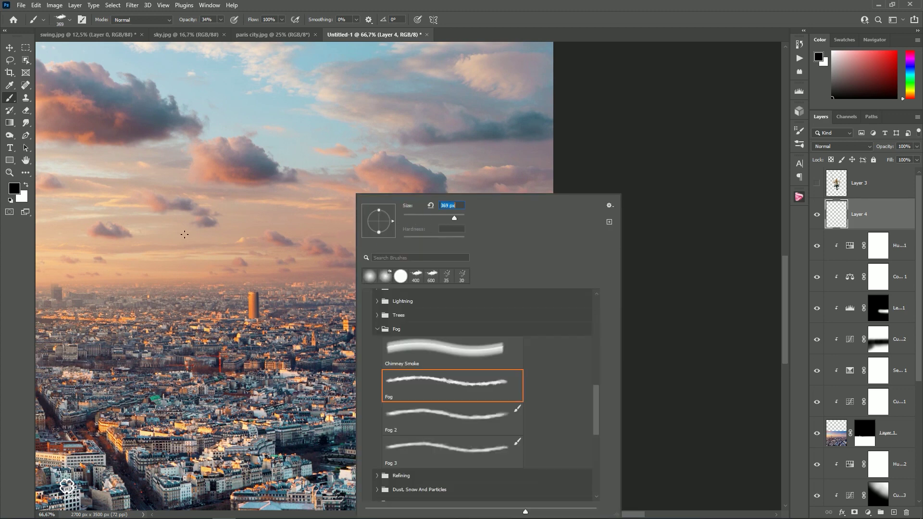
{"action": "key", "text": "Return"}
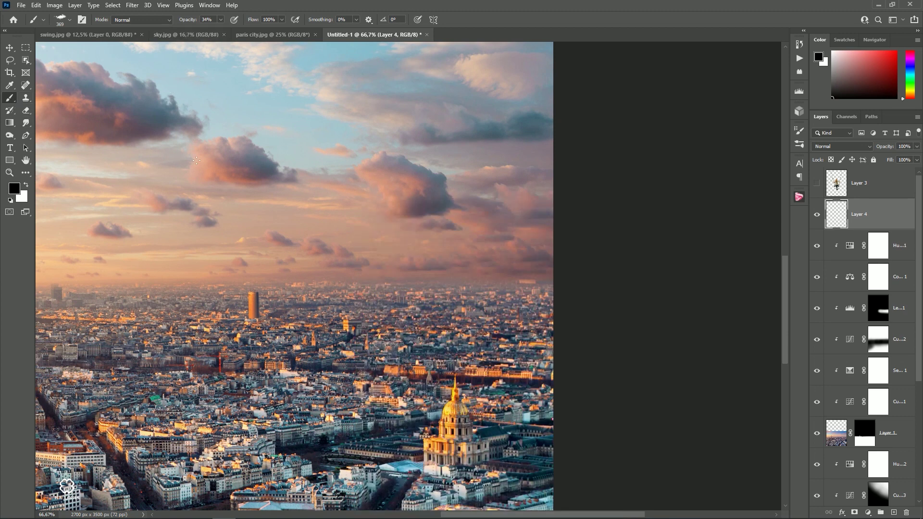
- Switch to the Fog 2 brush preset and open Brush Settings
{"action": "right_click", "coordinate": [196, 160]}
{"action": "left_click", "coordinate": [268, 385]}
{"action": "left_click", "coordinate": [266, 346]}
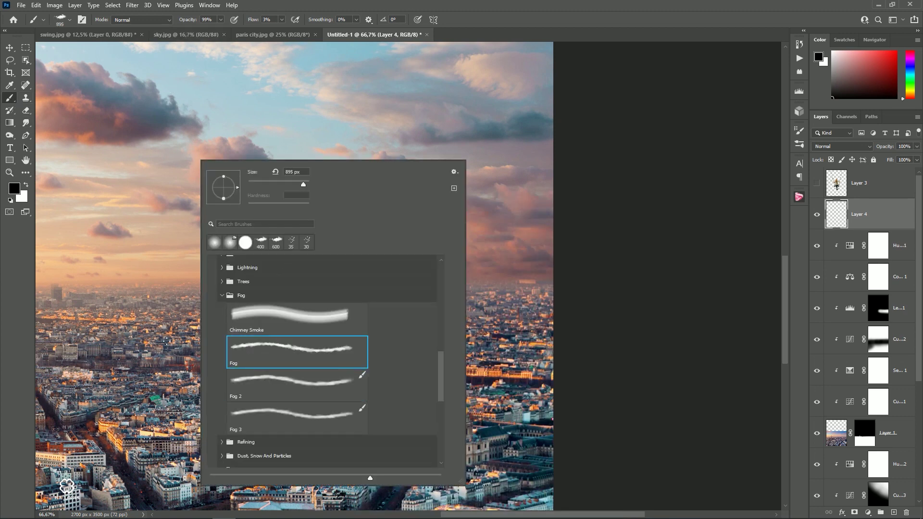
{"action": "left_click", "coordinate": [262, 378]}
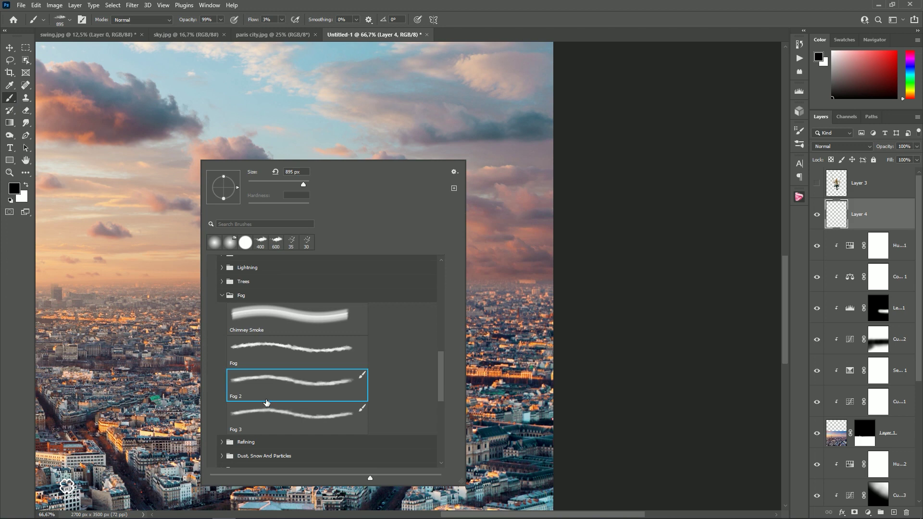
{"action": "left_click", "coordinate": [13, 335]}
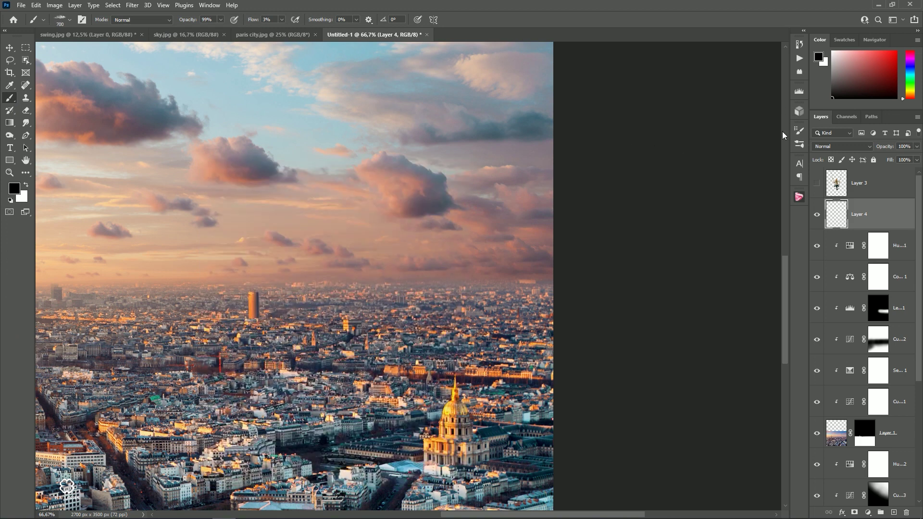
{"action": "key", "text": "F5"}
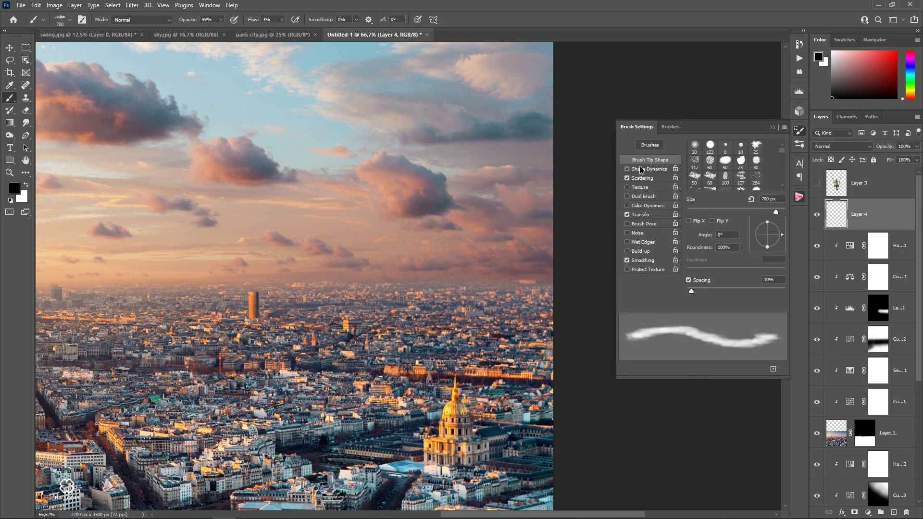
- Lower the fog brush's Shape Dynamics Size Jitter and shrink it to 600 px
{"action": "left_click", "coordinate": [640, 169]}
{"action": "left_click_drag", "start_coordinate": [722, 155], "coordinate": [723, 154]}
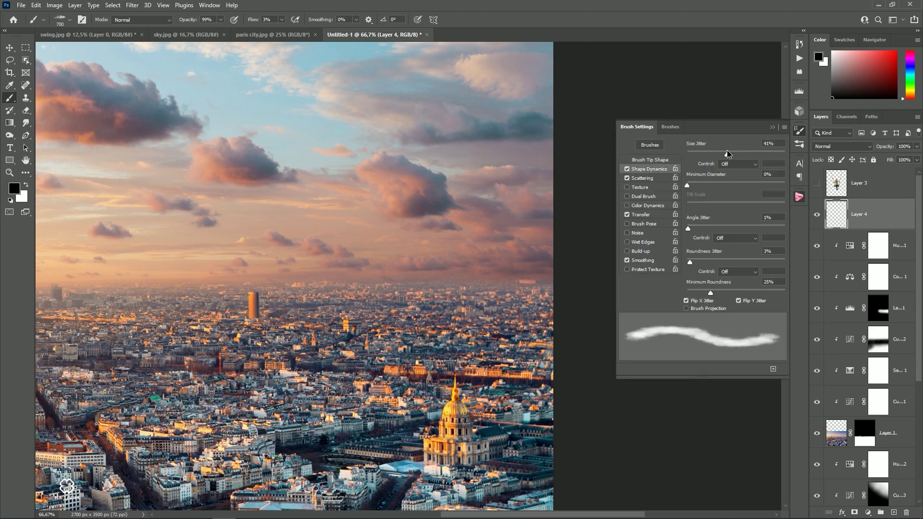
{"action": "left_click", "coordinate": [773, 128]}
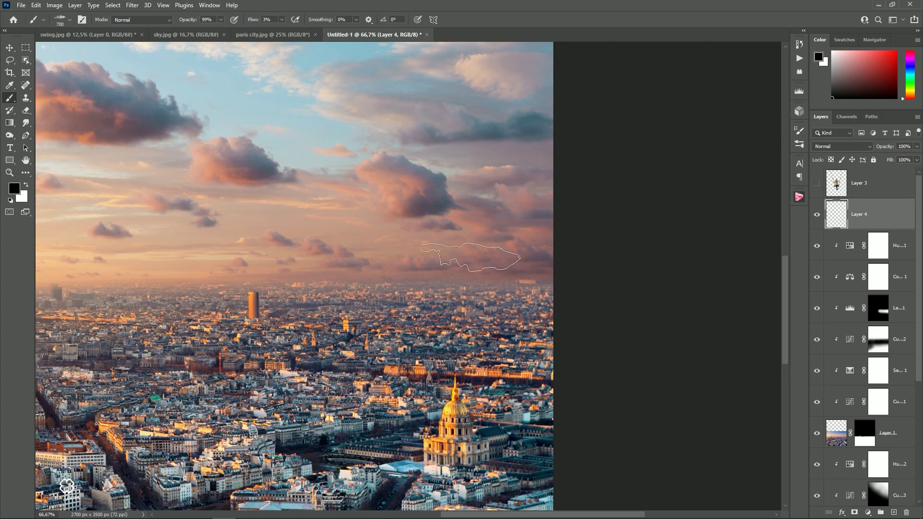
{"action": "key", "text": "bracketleft"}
- Sample a pinkish sky tone as the paint colour
{"action": "scroll", "coordinate": [408, 287], "scroll_direction": "left", "scroll_amount": 2}
{"action": "scroll", "coordinate": [436, 282], "scroll_direction": "left", "scroll_amount": 1}
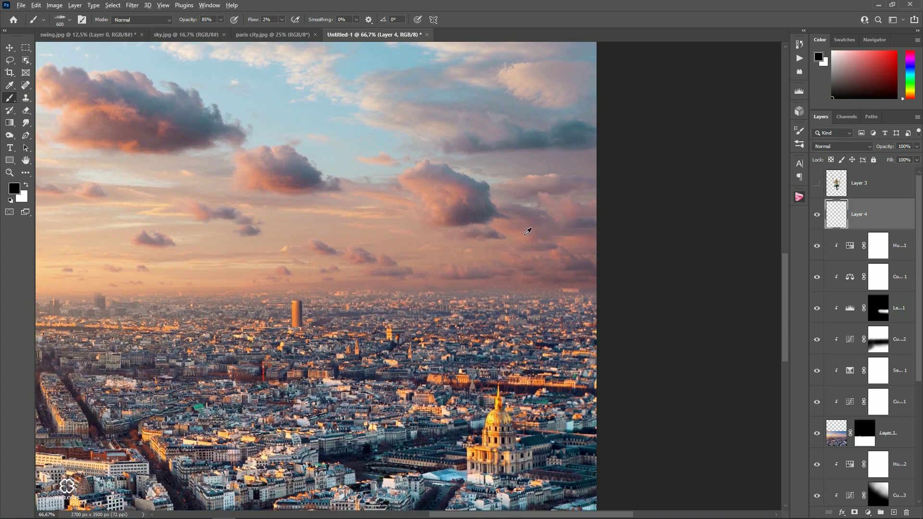
{"action": "left_click", "coordinate": [525, 236], "text": "alt"}
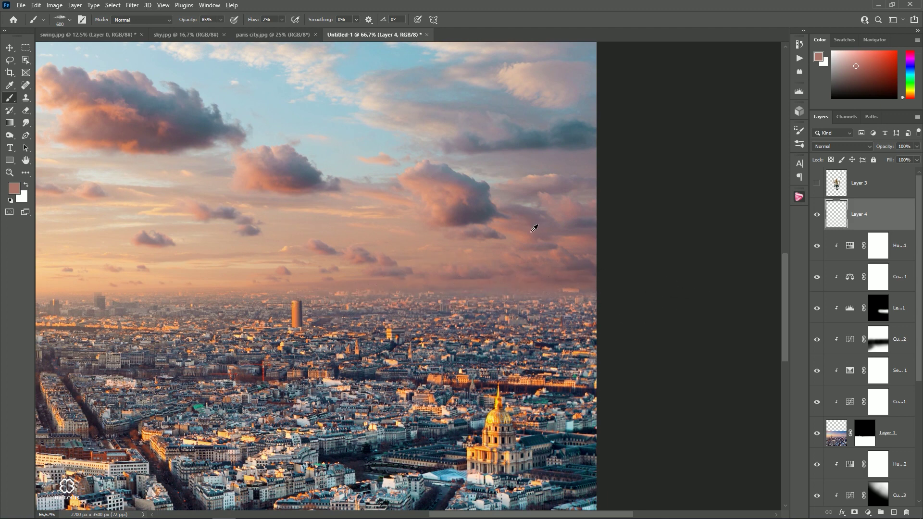
{"action": "left_click", "coordinate": [528, 232], "text": "alt"}
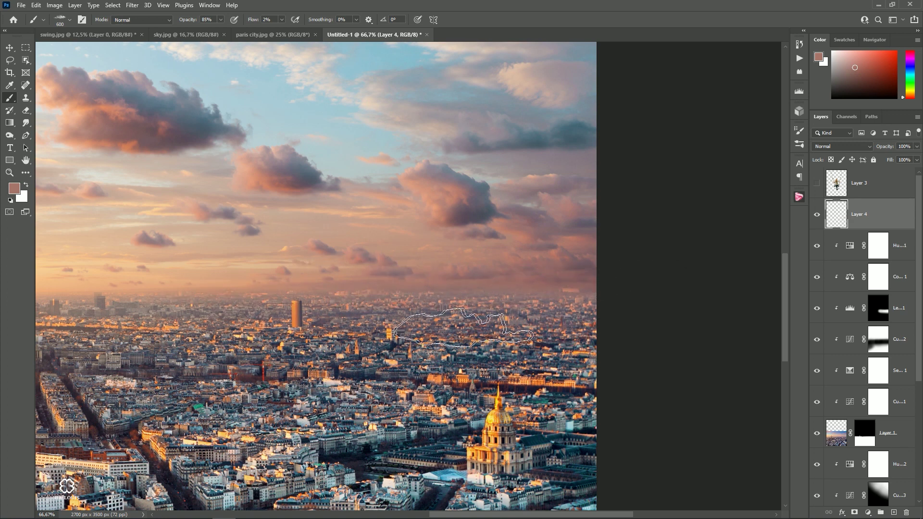
{"action": "left_click_drag", "start_coordinate": [304, 307], "coordinate": [604, 291]}
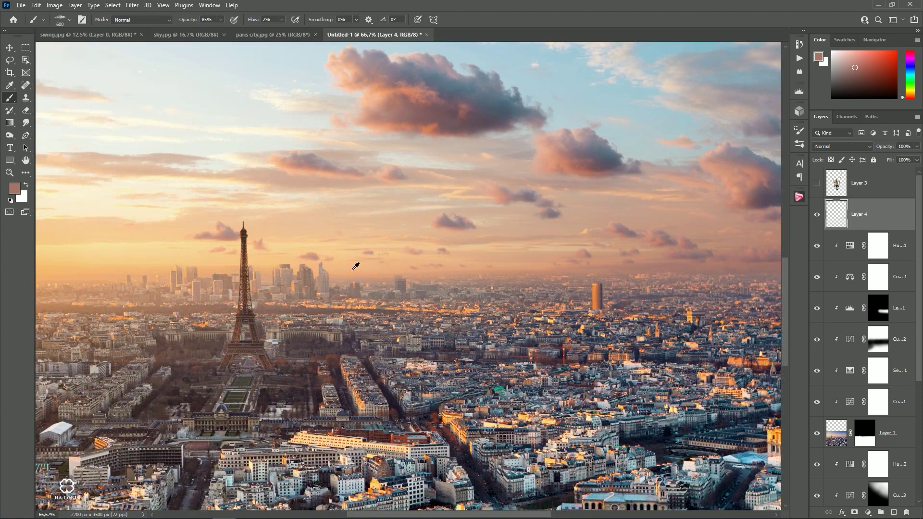
- Set the brush to 400 px and sample peach, lighter, darker and reddish-brown sky tones
{"action": "left_click", "coordinate": [349, 266], "text": "alt"}
{"action": "key", "text": "bracketleft"}
{"action": "key", "text": "bracketleft"}
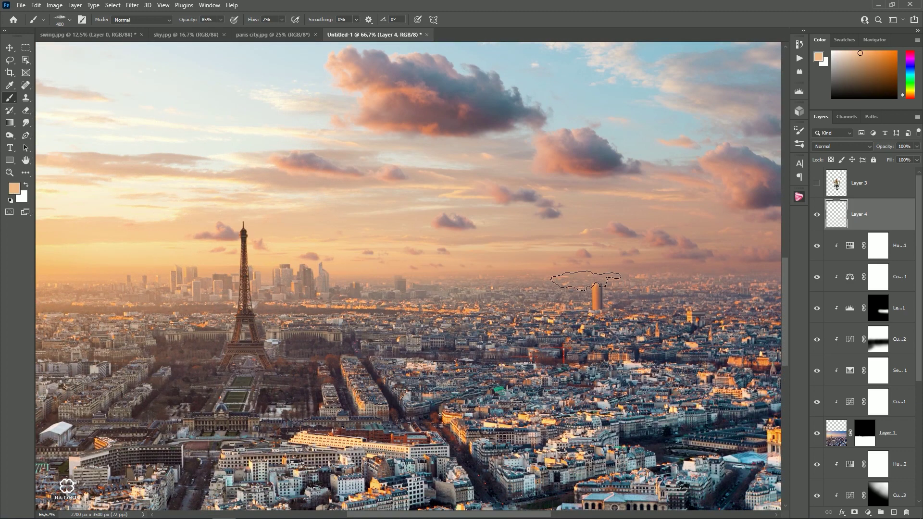
{"action": "left_click_drag", "start_coordinate": [248, 270], "coordinate": [505, 290]}
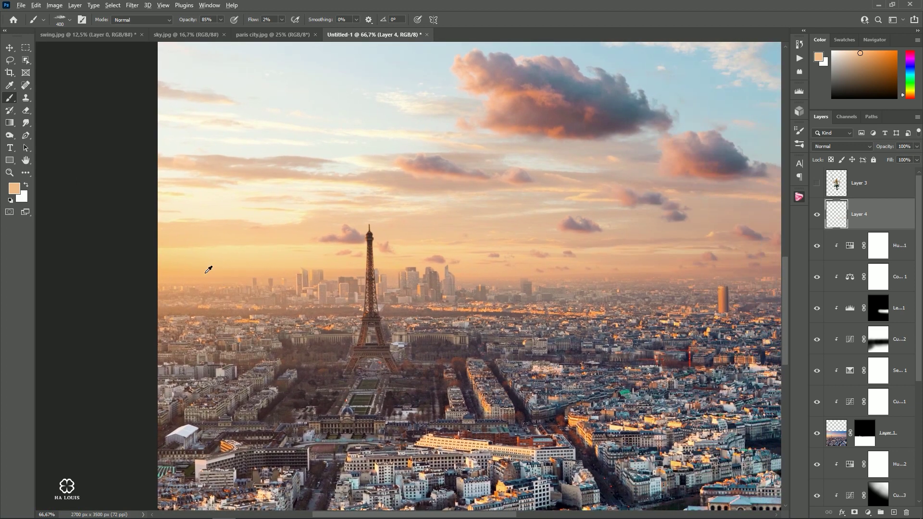
{"action": "left_click", "coordinate": [211, 261], "text": "alt"}
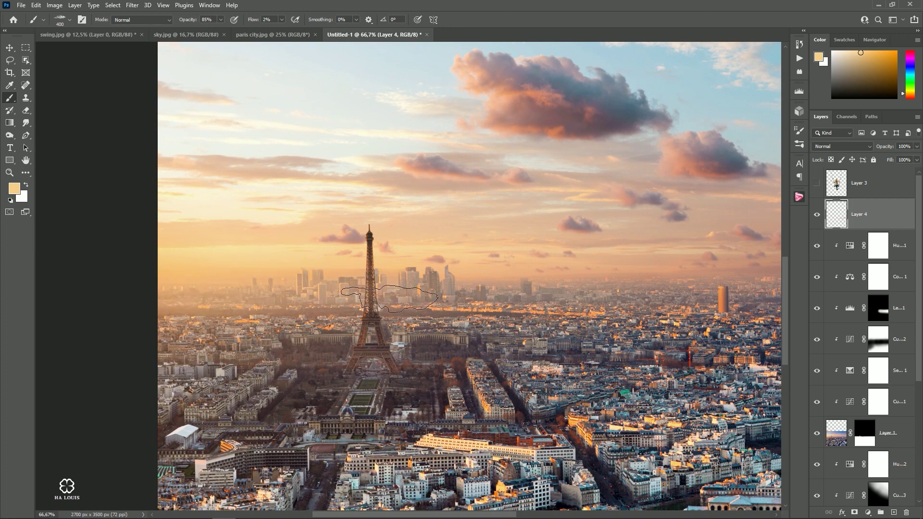
{"action": "left_click_drag", "start_coordinate": [544, 308], "coordinate": [239, 290]}
{"action": "left_click", "coordinate": [208, 249], "text": "alt"}
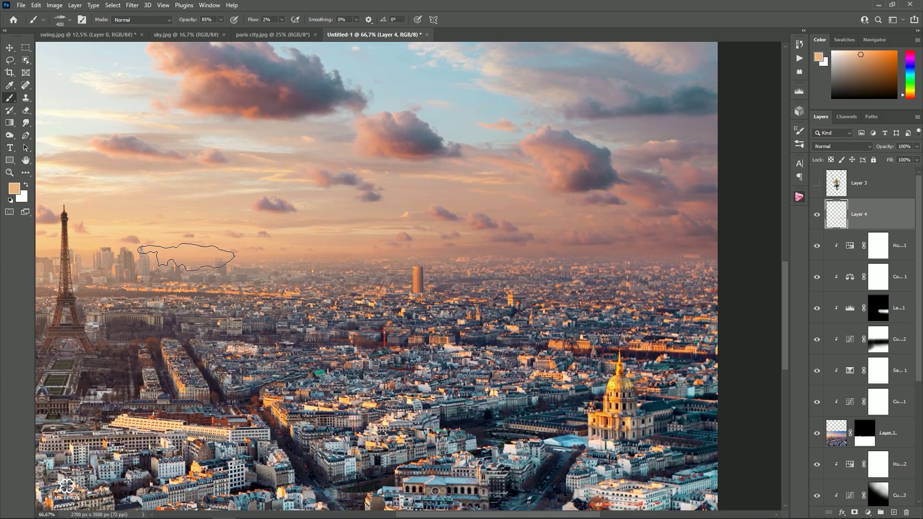
{"action": "left_click_drag", "start_coordinate": [562, 278], "coordinate": [376, 290]}
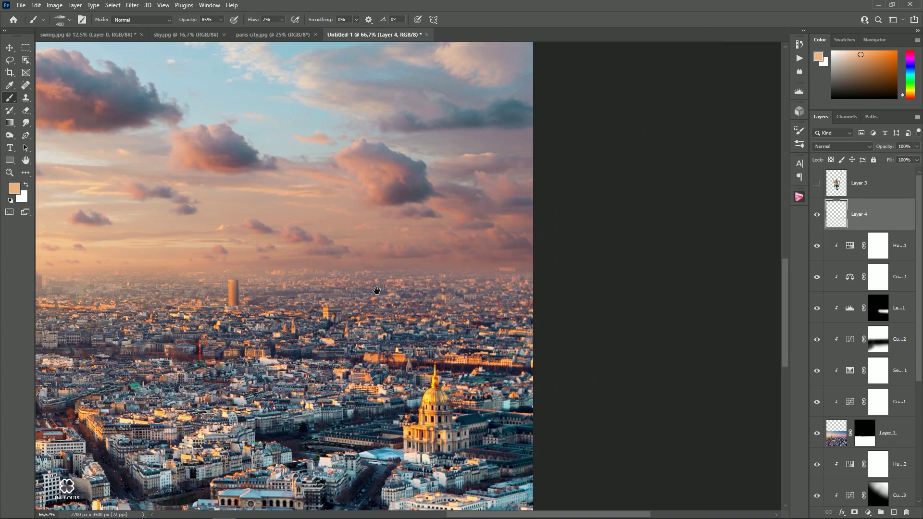
{"action": "left_click", "coordinate": [465, 213], "text": "alt"}
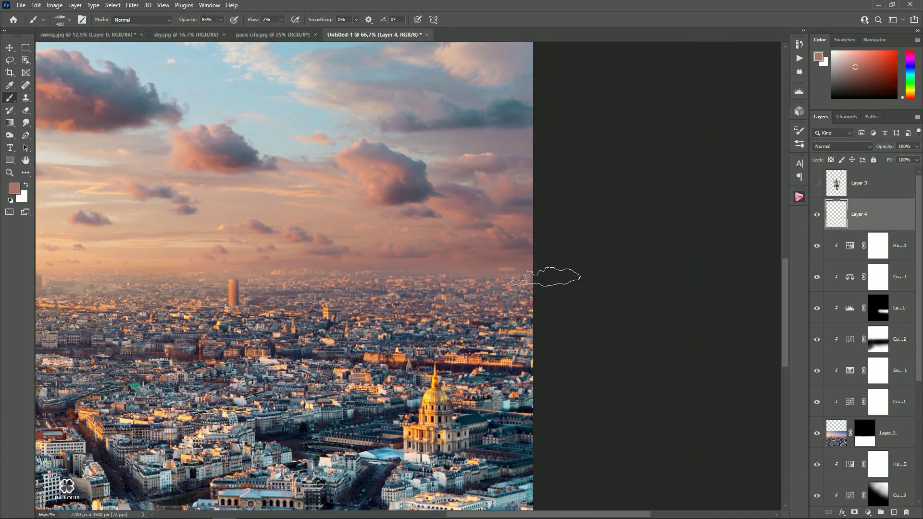
- Lower Layer 4's opacity to 57% and toggle it off and on to compare
{"action": "left_click", "coordinate": [9, 48]}
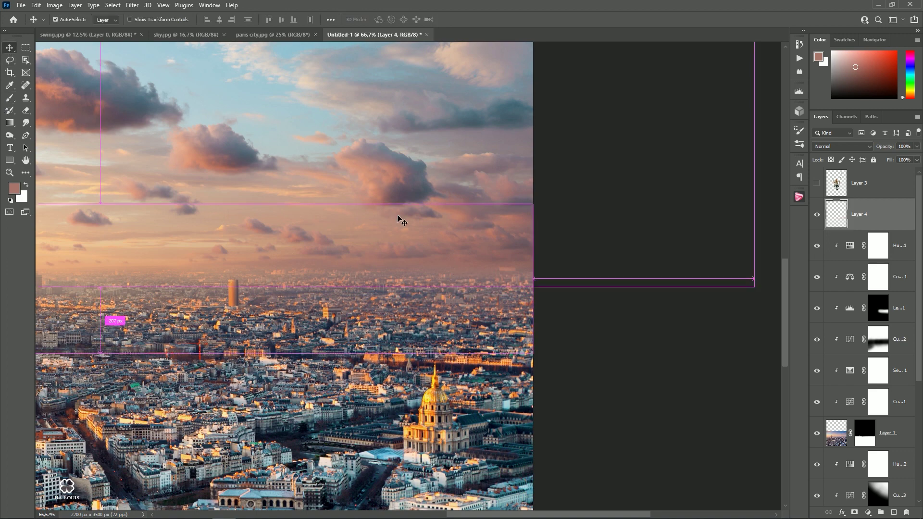
{"action": "scroll", "coordinate": [398, 214], "scroll_direction": "down", "scroll_amount": 5}
{"action": "scroll", "coordinate": [453, 247], "scroll_direction": "up", "scroll_amount": 1}
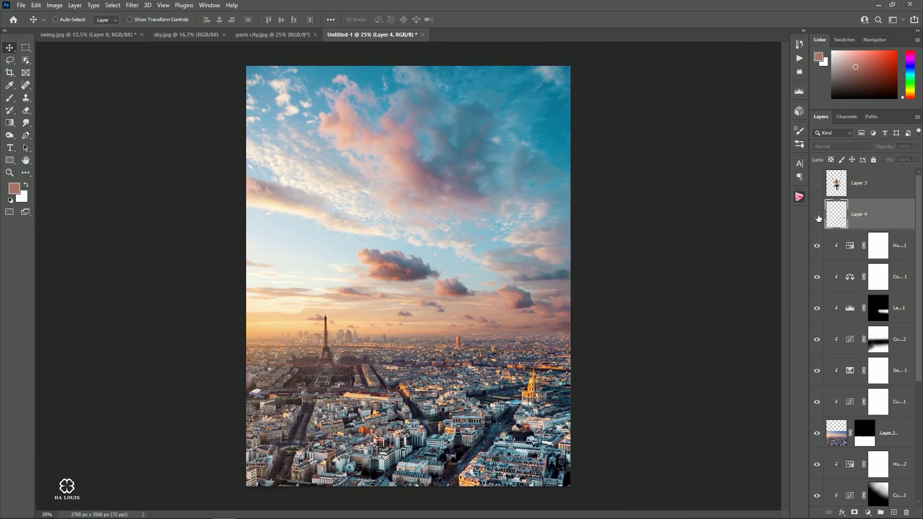
{"action": "left_click_drag", "start_coordinate": [915, 148], "coordinate": [905, 160]}
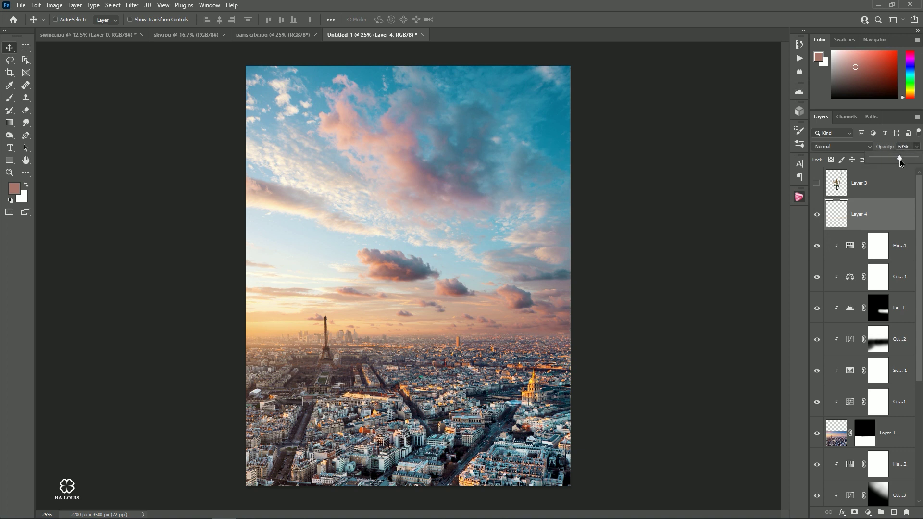
{"action": "left_click", "coordinate": [818, 217]}
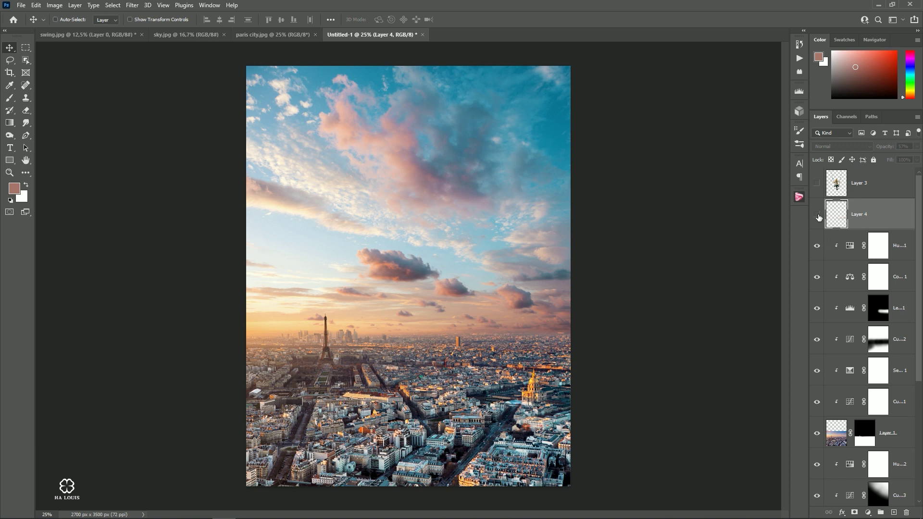
{"action": "left_click", "coordinate": [817, 217]}
- Add a Soft Light Layer 5 and set the brush to 300 px
{"action": "left_click", "coordinate": [895, 513]}
{"action": "left_click", "coordinate": [841, 146]}
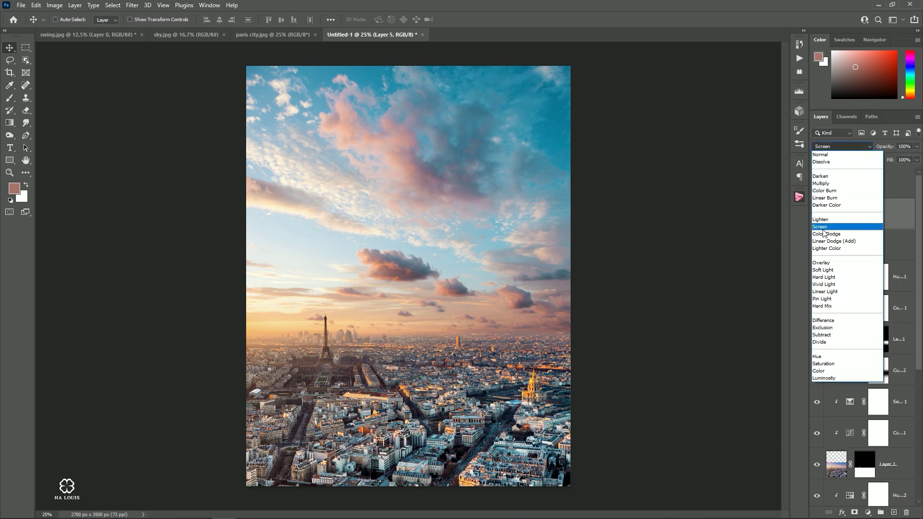
{"action": "left_click", "coordinate": [825, 271]}
{"action": "left_click", "coordinate": [9, 99]}
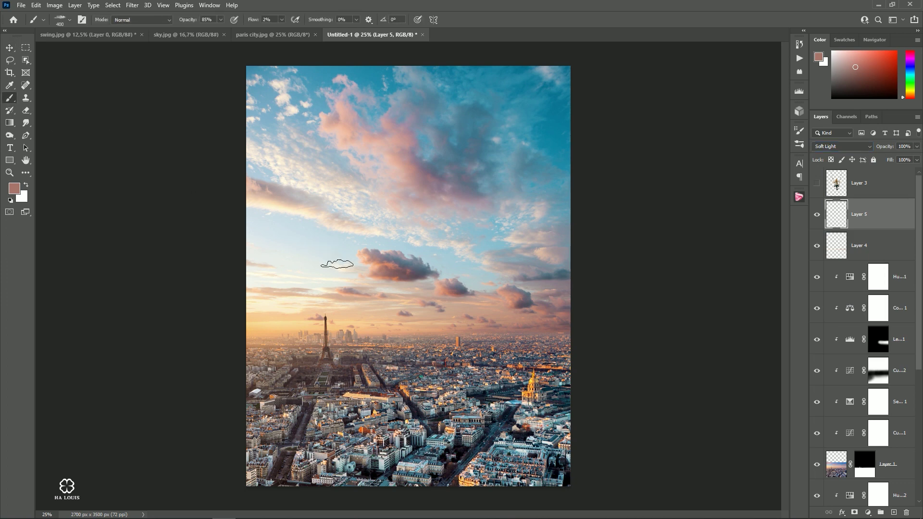
{"action": "scroll", "coordinate": [529, 327], "scroll_direction": "up", "scroll_amount": 1}
{"action": "scroll", "coordinate": [529, 327], "scroll_direction": "up", "scroll_amount": 2}
{"action": "key", "text": "bracketleft"}
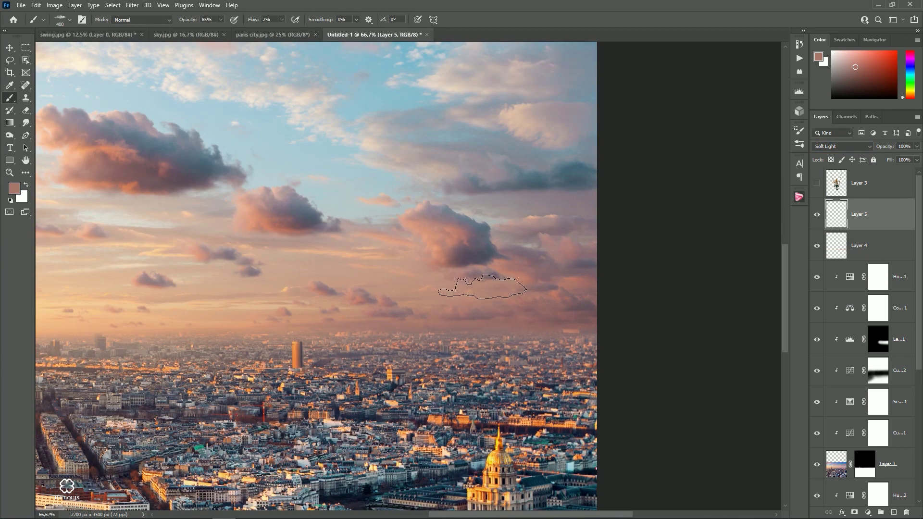
{"action": "key", "text": "bracketleft"}
{"action": "key", "text": "bracketright"}
{"action": "key", "text": "bracketright"}
{"action": "key", "text": "bracketright"}
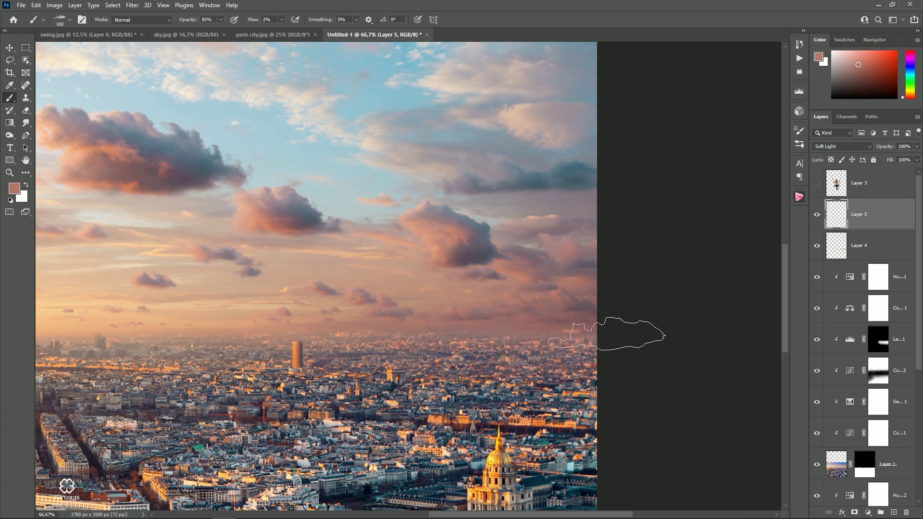
- Paint a faint sampled-peach glow along the horizon by the Eiffel Tower on Layer 5, then check it
{"action": "left_click_drag", "start_coordinate": [322, 344], "coordinate": [545, 301]}
{"action": "left_click", "coordinate": [277, 283], "text": "alt"}
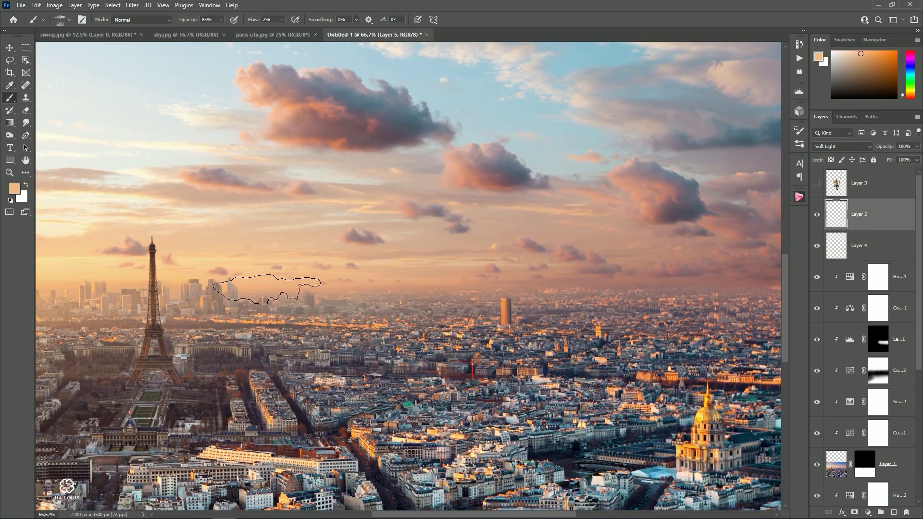
{"action": "left_click_drag", "start_coordinate": [481, 273], "coordinate": [432, 323]}
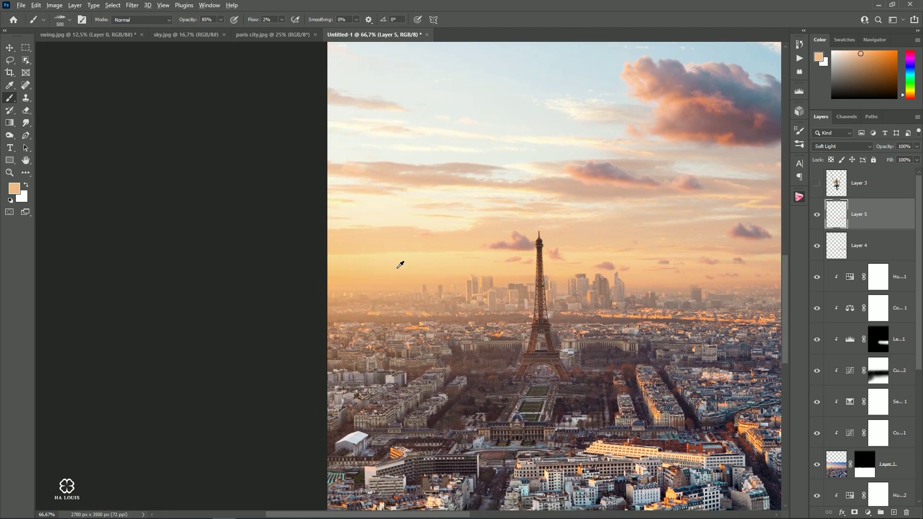
{"action": "left_click", "coordinate": [398, 269], "text": "alt"}
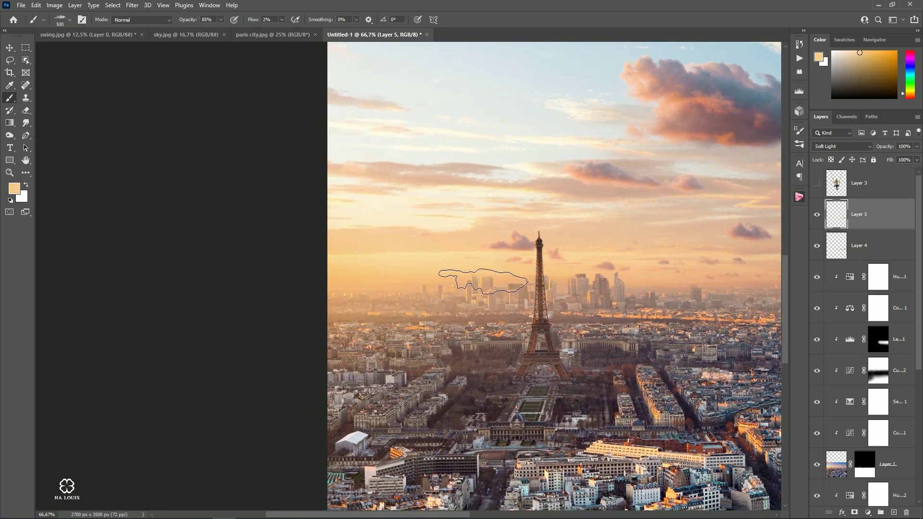
{"action": "left_click", "coordinate": [10, 47]}
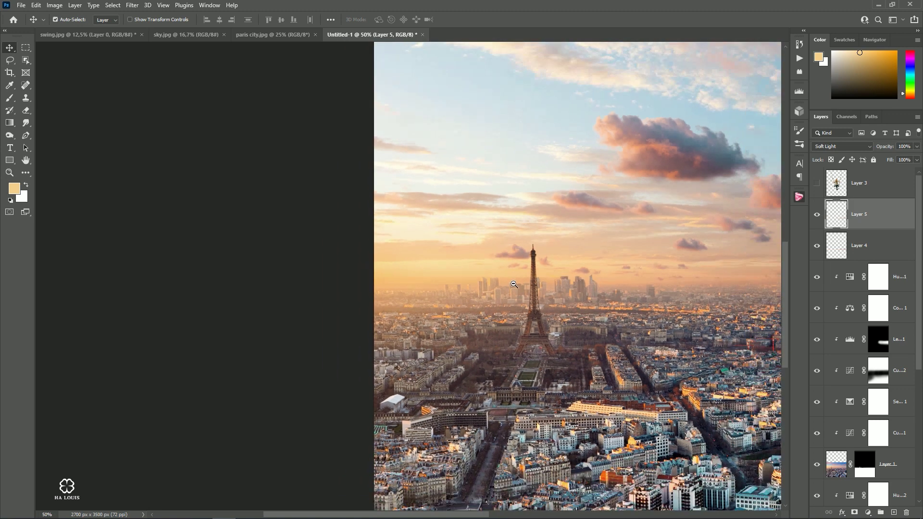
{"action": "key", "text": "ctrl+minus"}
{"action": "key", "text": "ctrl+minus"}
{"action": "key", "text": "ctrl+minus"}
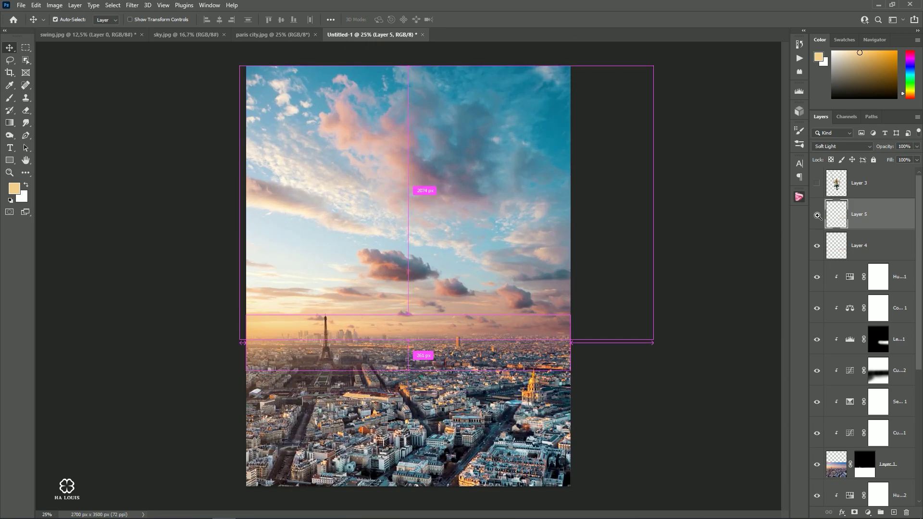
{"action": "left_click", "coordinate": [817, 215]}
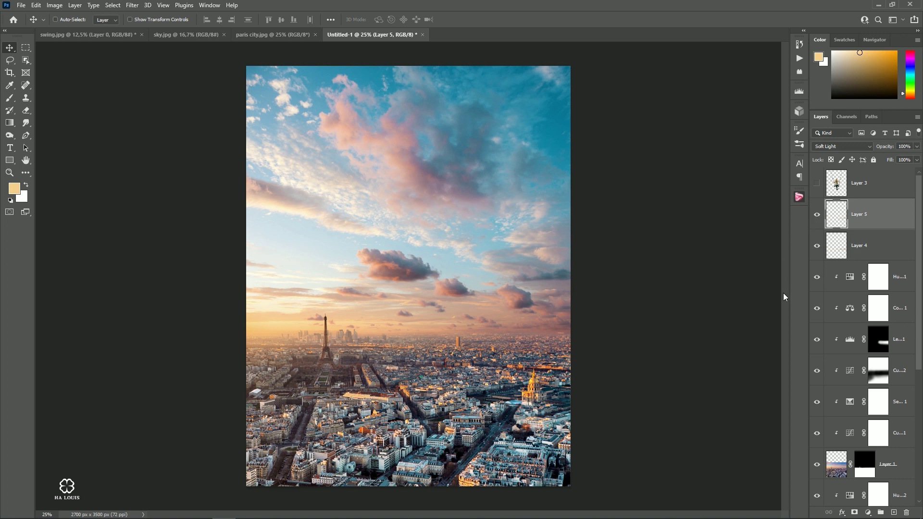
- Add Layer 6 in Overlay blend mode and pick a soft round brush
{"action": "left_click", "coordinate": [893, 514]}
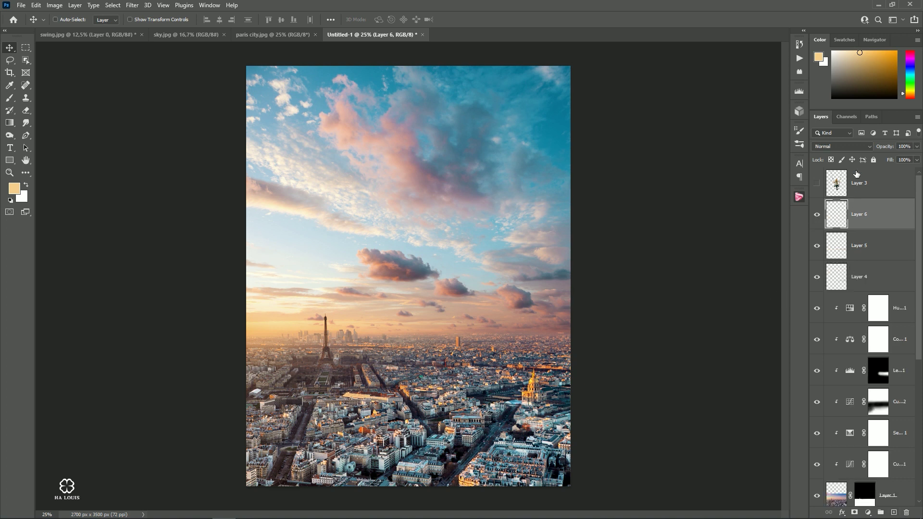
{"action": "left_click", "coordinate": [839, 147]}
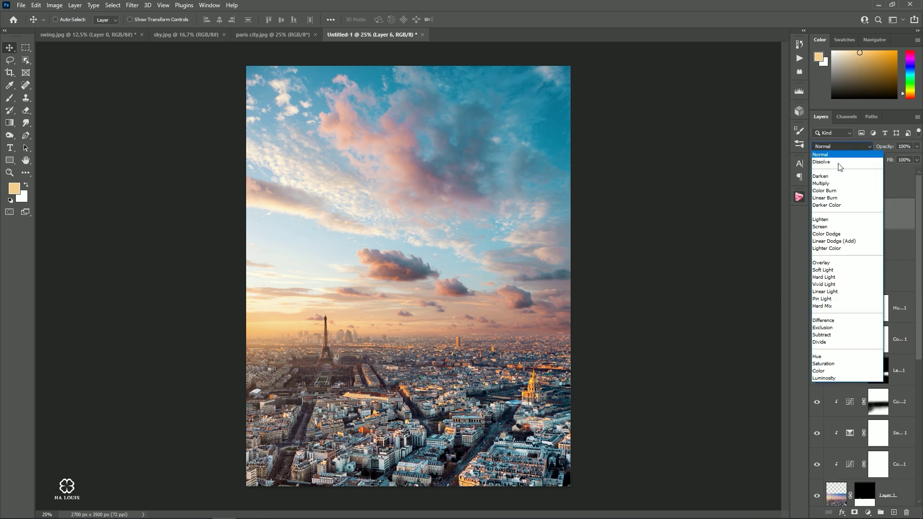
{"action": "left_click", "coordinate": [836, 264]}
{"action": "left_click", "coordinate": [10, 98]}
{"action": "right_click", "coordinate": [331, 177]}
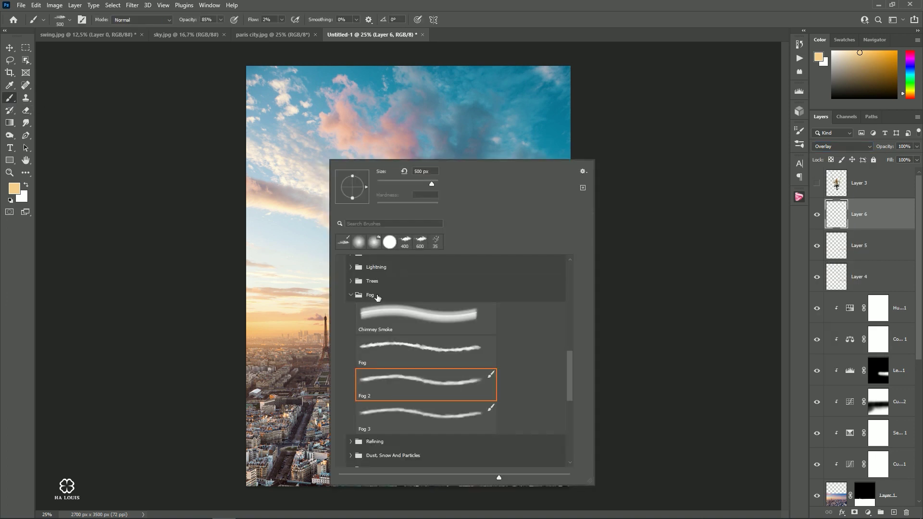
{"action": "left_click", "coordinate": [361, 247]}
{"action": "left_click", "coordinate": [217, 52]}
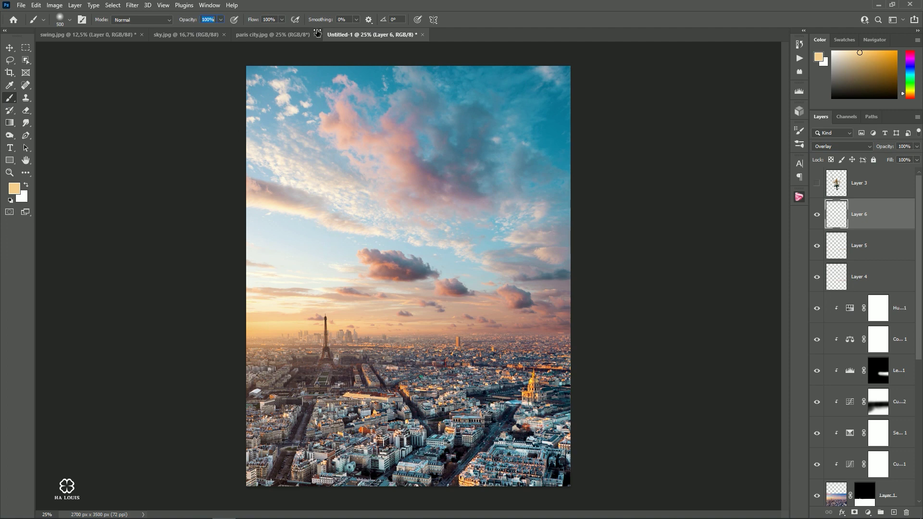
- Set the foreground to peach ffb187 and dab it over the central clouds
{"action": "left_click", "coordinate": [14, 188]}
{"action": "left_click_drag", "start_coordinate": [636, 200], "coordinate": [635, 207]}
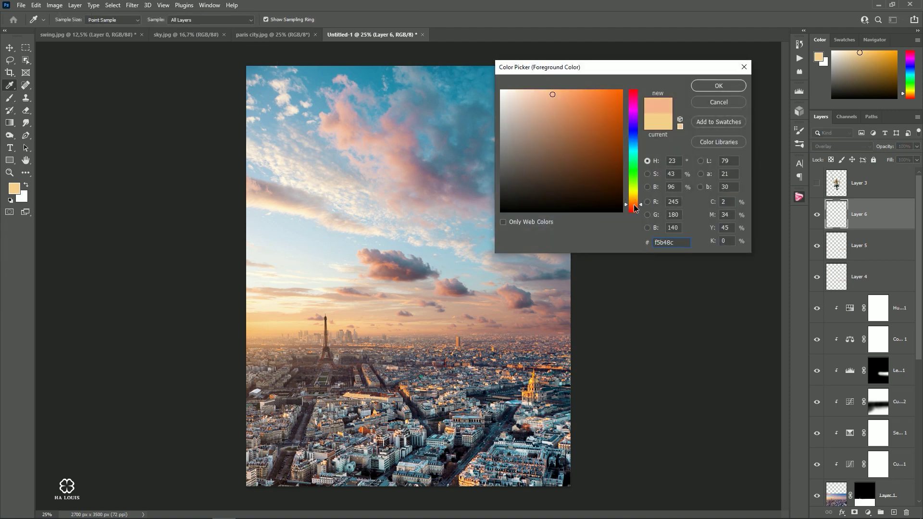
{"action": "left_click_drag", "start_coordinate": [552, 101], "coordinate": [559, 75]}
{"action": "left_click", "coordinate": [719, 85]}
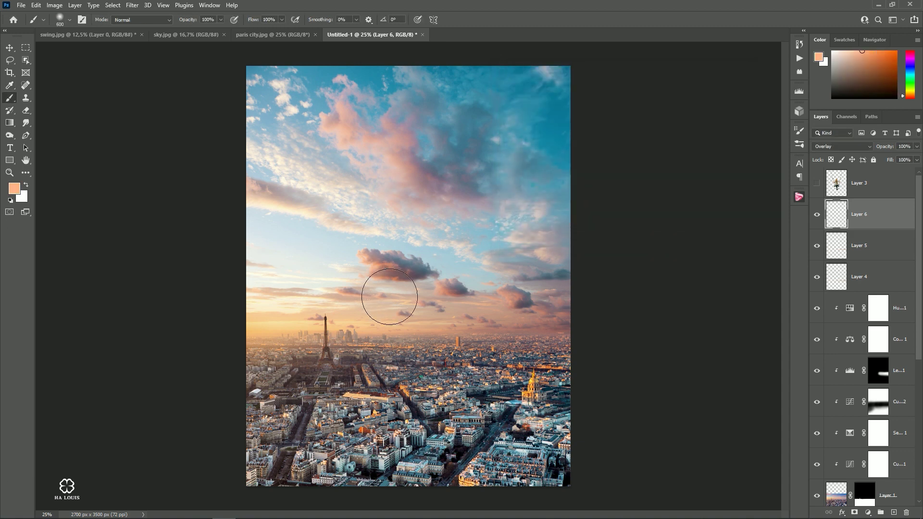
{"action": "left_click", "coordinate": [390, 280]}
{"action": "left_click", "coordinate": [10, 48]}
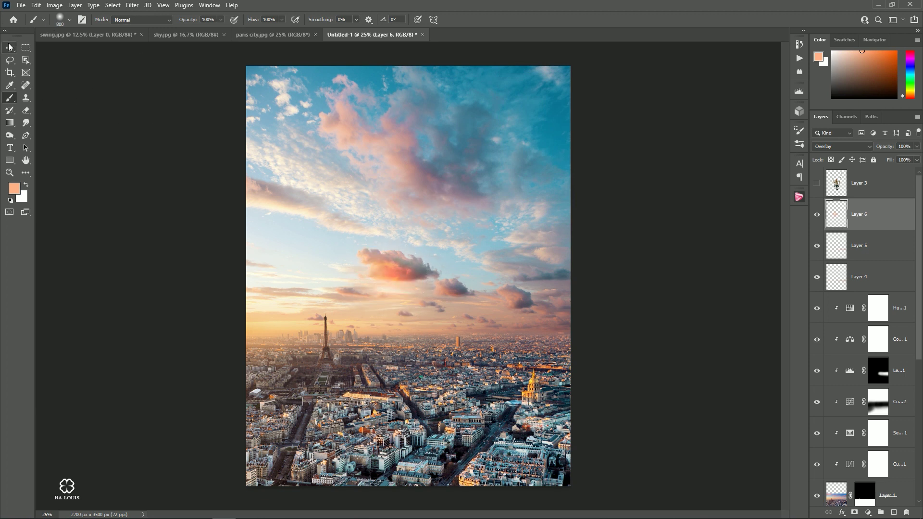
- Stretch the peach glow into a wide, flat band along the horizon and commit
{"action": "key", "text": "ctrl+t"}
{"action": "mouse_move", "coordinate": [418, 310]}
{"action": "left_mouse_down"}
{"action": "mouse_move", "coordinate": [330, 333]}
{"action": "mouse_move", "coordinate": [468, 313]}
{"action": "left_mouse_up"}
{"action": "left_click_drag", "start_coordinate": [276, 235], "coordinate": [277, 280]}
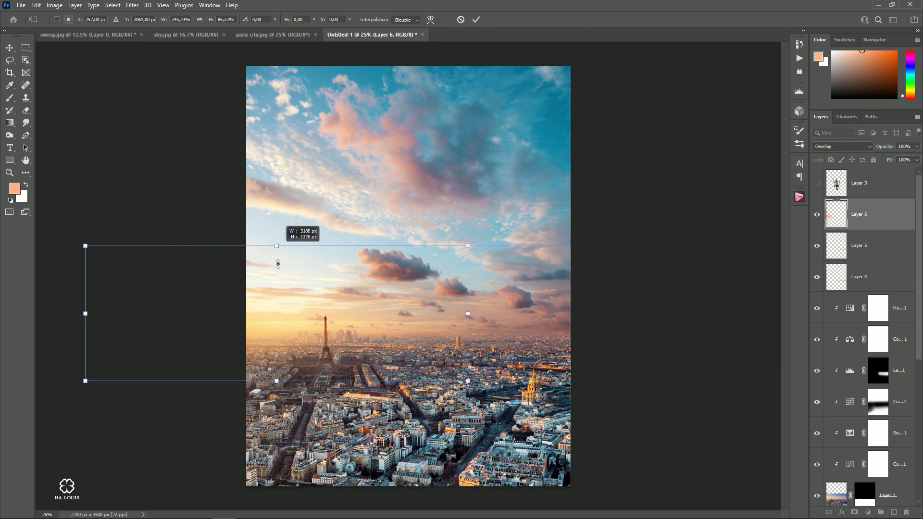
{"action": "left_click_drag", "start_coordinate": [468, 313], "coordinate": [488, 313]}
{"action": "mouse_move", "coordinate": [391, 309]}
{"action": "left_mouse_down"}
{"action": "mouse_move", "coordinate": [393, 335]}
{"action": "mouse_move", "coordinate": [393, 315]}
{"action": "left_mouse_up"}
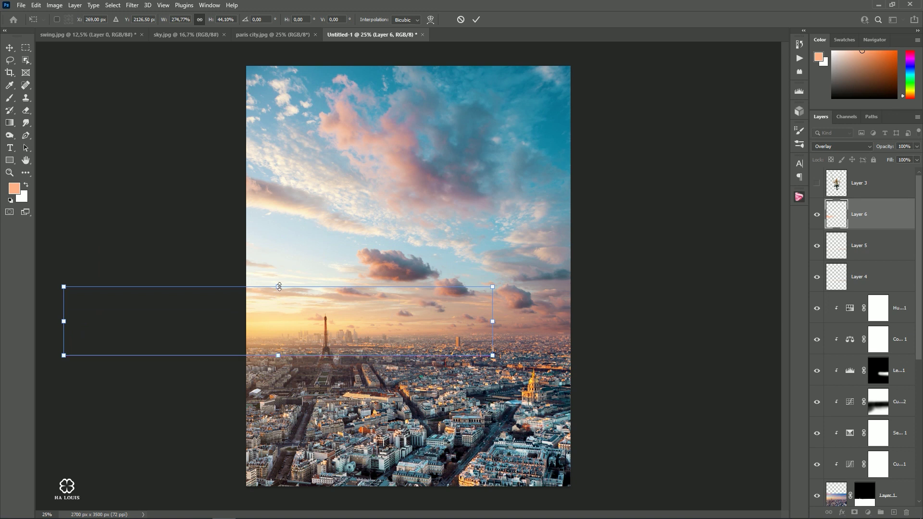
{"action": "mouse_move", "coordinate": [279, 287]}
{"action": "left_mouse_down"}
{"action": "mouse_move", "coordinate": [279, 276]}
{"action": "mouse_move", "coordinate": [279, 303]}
{"action": "mouse_move", "coordinate": [279, 294]}
{"action": "left_mouse_up"}
{"action": "mouse_move", "coordinate": [493, 321]}
{"action": "left_mouse_down"}
{"action": "mouse_move", "coordinate": [394, 321]}
{"action": "mouse_move", "coordinate": [521, 321]}
{"action": "left_mouse_up"}
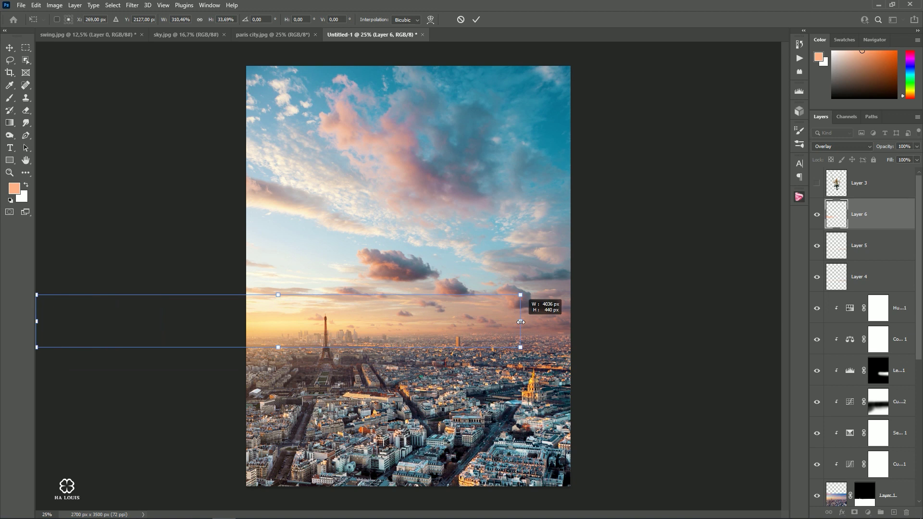
{"action": "left_click", "coordinate": [476, 19]}
- Lower Layer 6 opacity to 67% and zoom in on the Eiffel Tower
{"action": "left_click", "coordinate": [816, 215]}
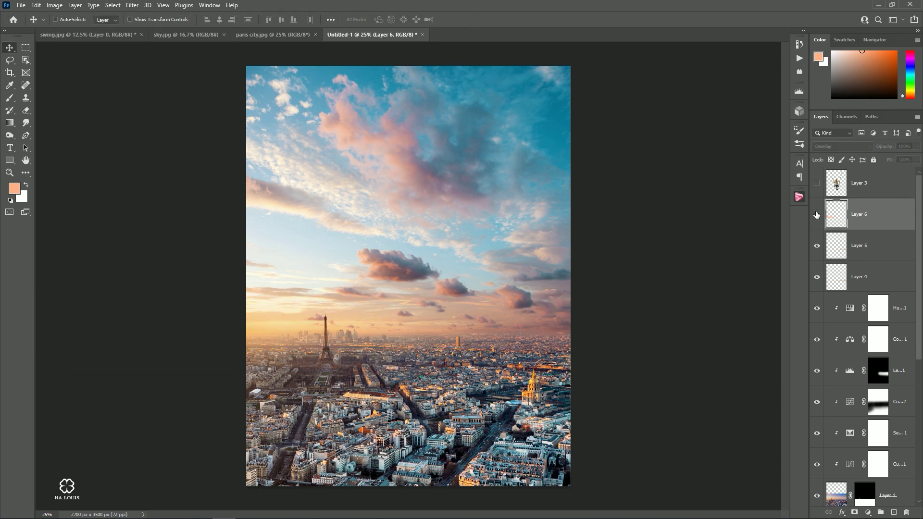
{"action": "left_click", "coordinate": [816, 215]}
{"action": "left_click", "coordinate": [816, 215]}
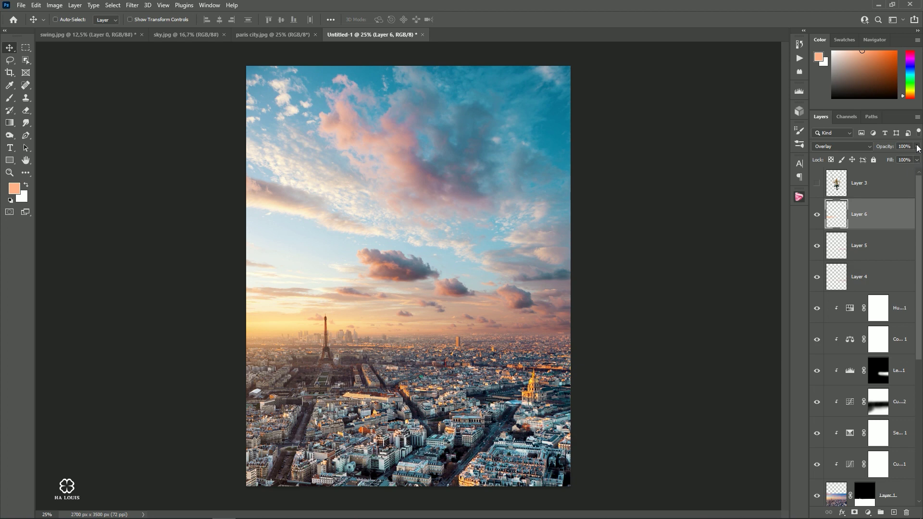
{"action": "left_click_drag", "start_coordinate": [917, 148], "coordinate": [902, 161]}
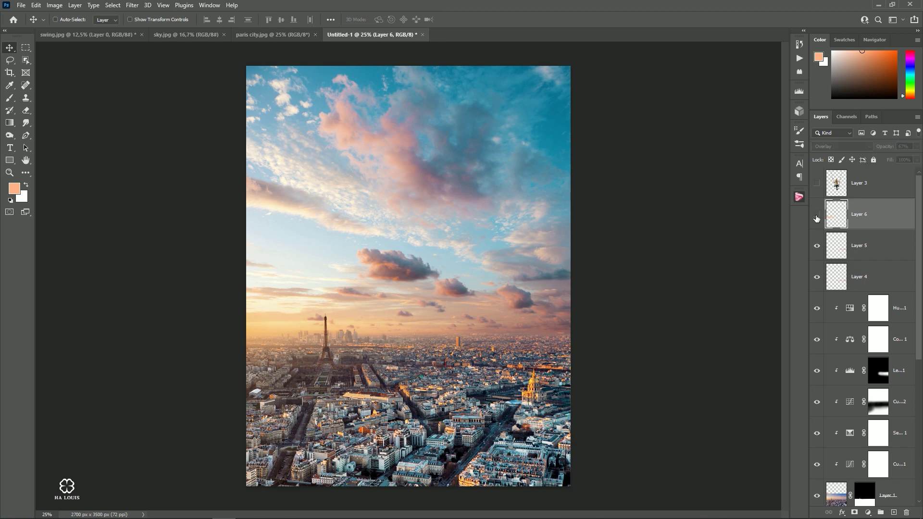
{"action": "left_click", "coordinate": [326, 330], "text": "ctrl"}
{"action": "left_click", "coordinate": [333, 327], "text": "ctrl"}
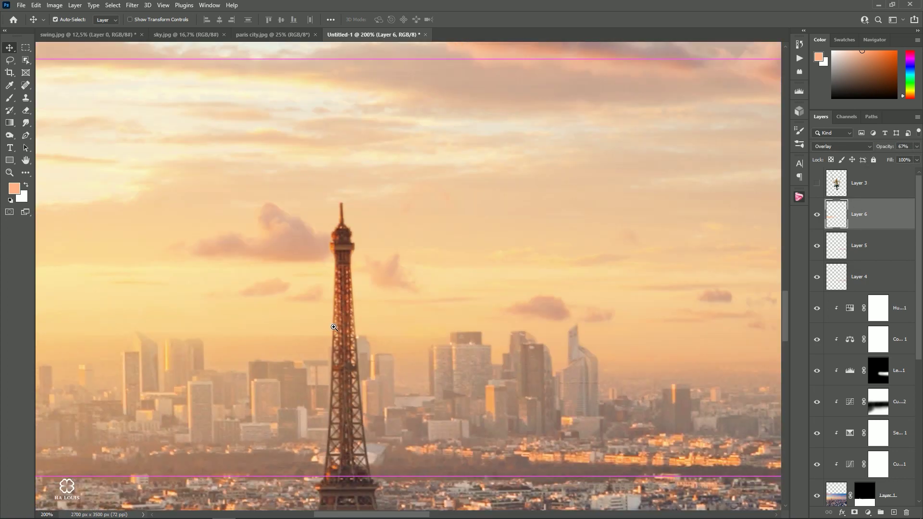
- Trace a Polygonal Lasso selection around the Eiffel Tower
{"action": "key", "text": "ctrl+semicolon"}
{"action": "left_click", "coordinate": [10, 60]}
{"action": "right_click", "coordinate": [10, 60]}
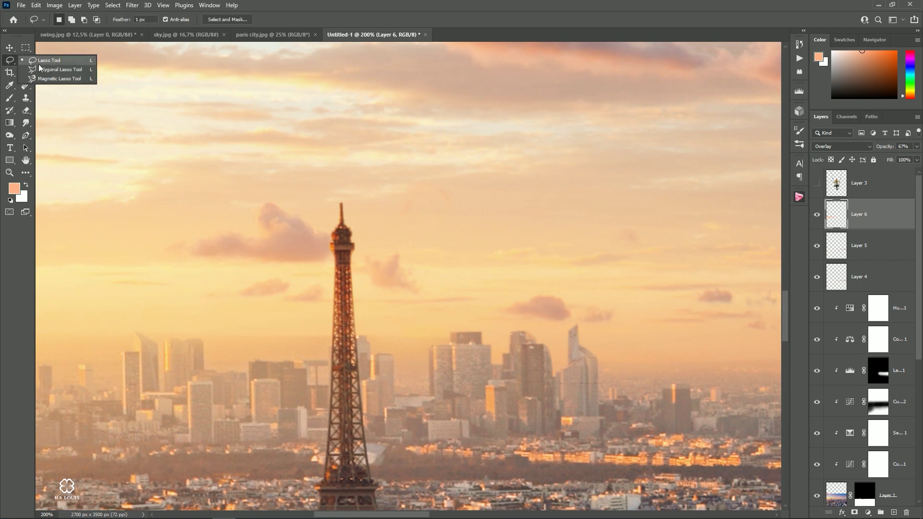
{"action": "left_click", "coordinate": [53, 69]}
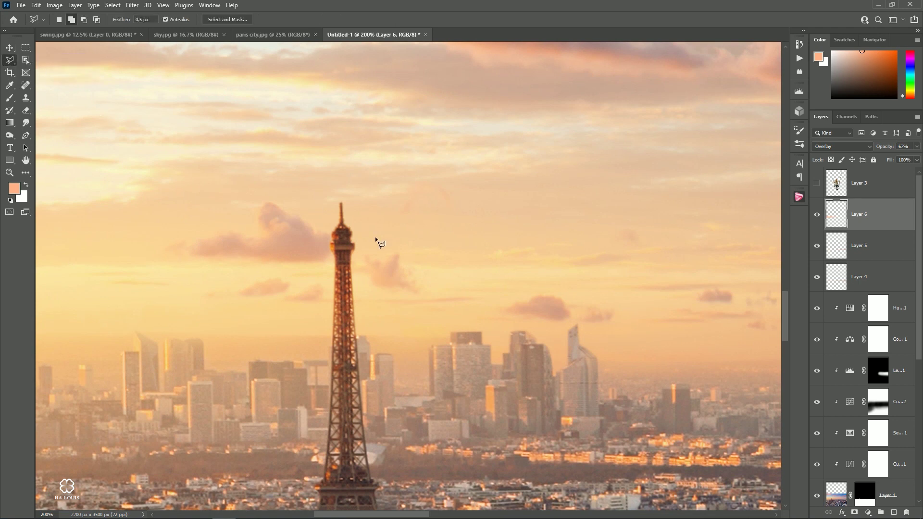
{"action": "left_click", "coordinate": [334, 234]}
{"action": "left_click", "coordinate": [334, 257]}
{"action": "left_click", "coordinate": [330, 407]}
{"action": "left_click", "coordinate": [362, 408]}
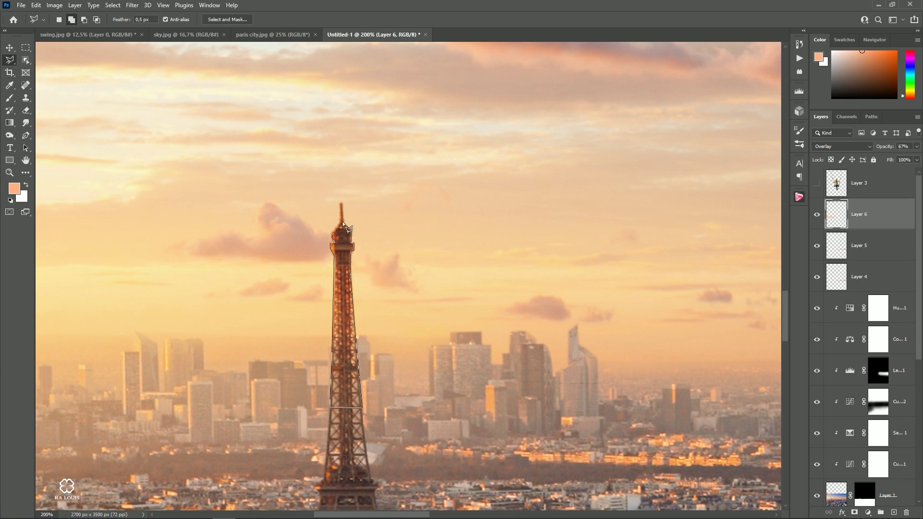
{"action": "left_click", "coordinate": [334, 235]}
- Delete the glow inside the tower selection, deselect, and zoom back out
{"action": "key", "text": "Delete"}
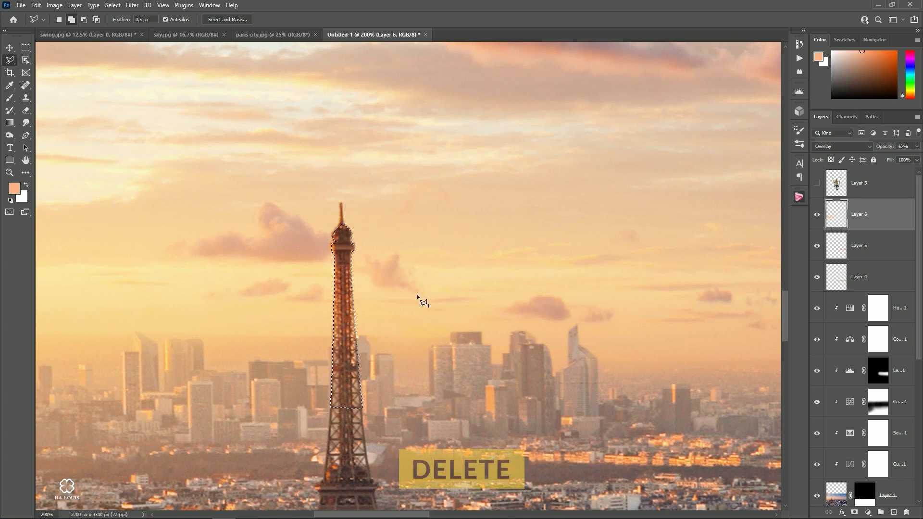
{"action": "key", "text": "ctrl+d"}
{"action": "left_click", "coordinate": [9, 48]}
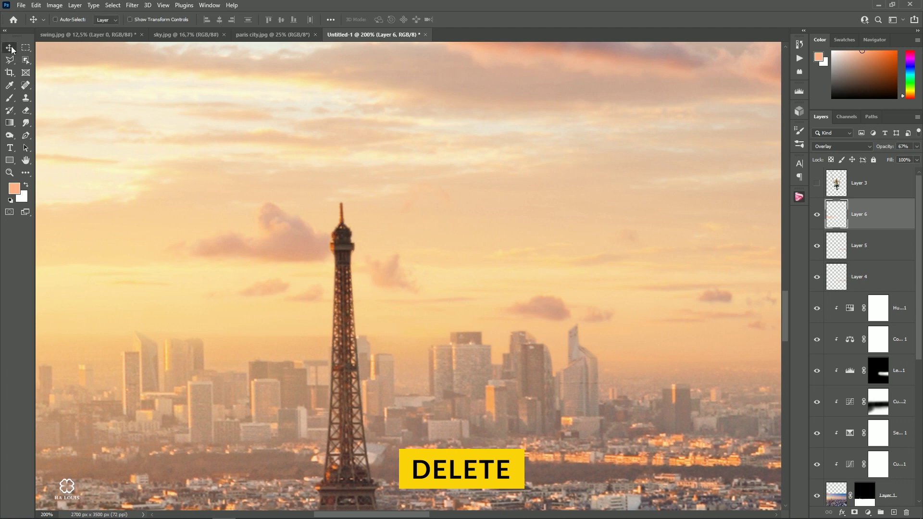
{"action": "scroll", "coordinate": [433, 254], "scroll_direction": "down", "scroll_amount": 2}
{"action": "scroll", "coordinate": [441, 254], "scroll_direction": "down", "scroll_amount": 2}
{"action": "scroll", "coordinate": [441, 253], "scroll_direction": "down", "scroll_amount": 2}
{"action": "scroll", "coordinate": [554, 295], "scroll_direction": "up", "scroll_amount": 2}
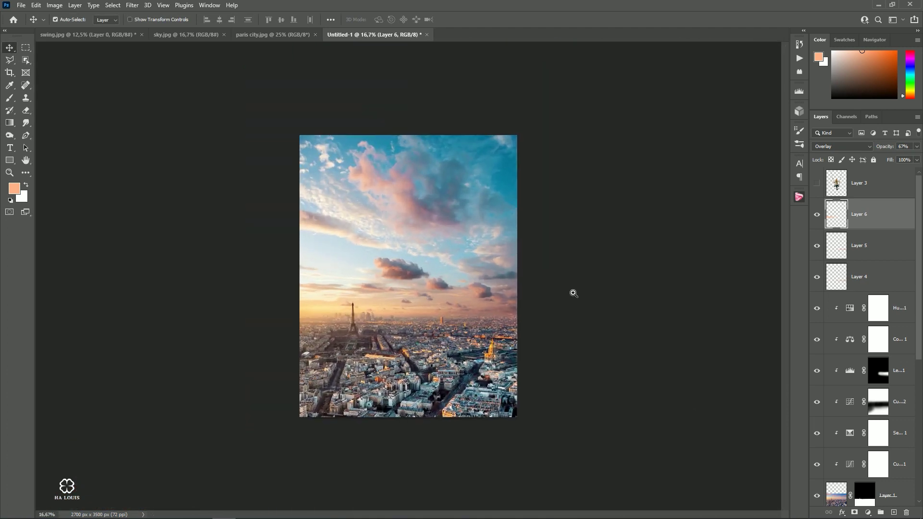
- Add a Curves layer clipped to the woman's Layer 3, pulled down to darken her
{"action": "left_click", "coordinate": [858, 189]}
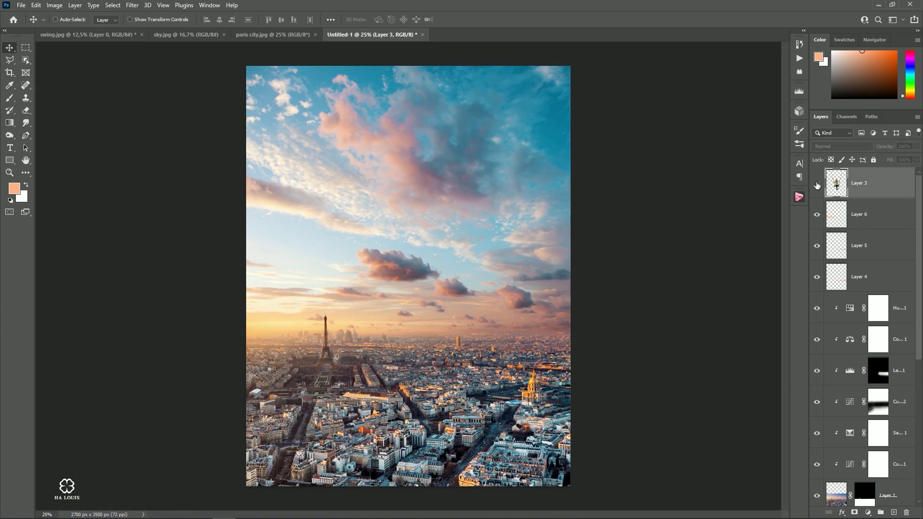
{"action": "left_click", "coordinate": [817, 183]}
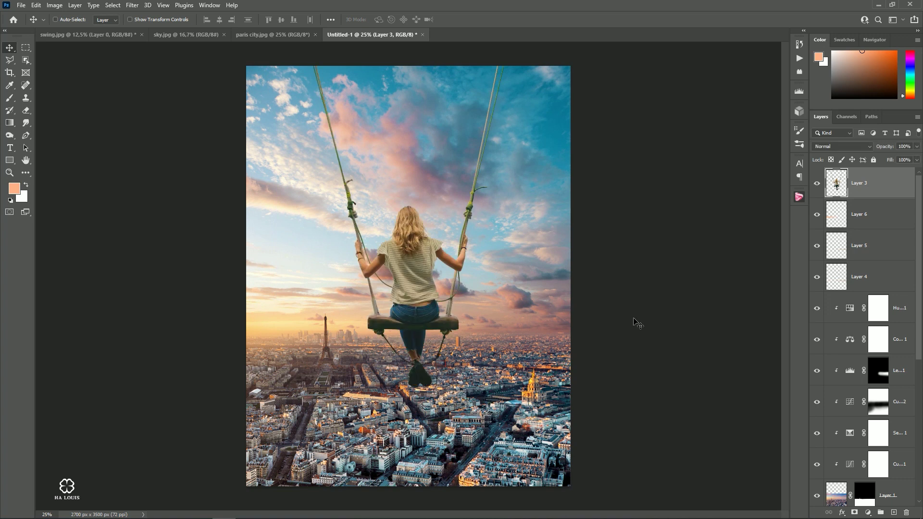
{"action": "left_click", "coordinate": [867, 513]}
{"action": "left_click", "coordinate": [862, 390]}
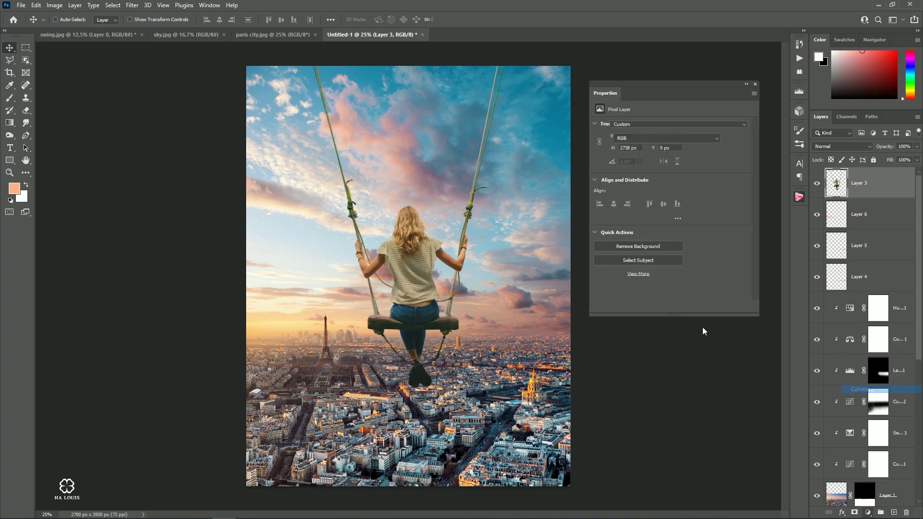
{"action": "left_click", "coordinate": [687, 308]}
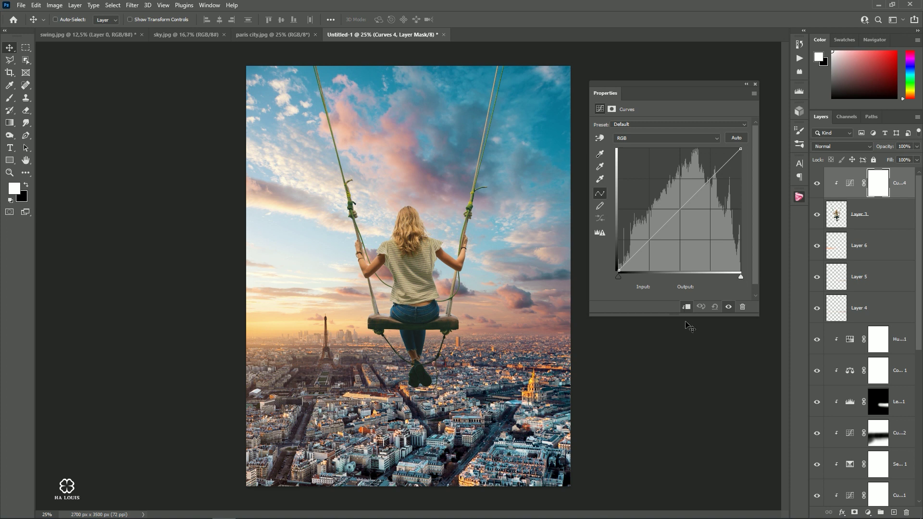
{"action": "mouse_move", "coordinate": [655, 235]}
{"action": "left_click_drag", "start_coordinate": [655, 235], "coordinate": [653, 243]}
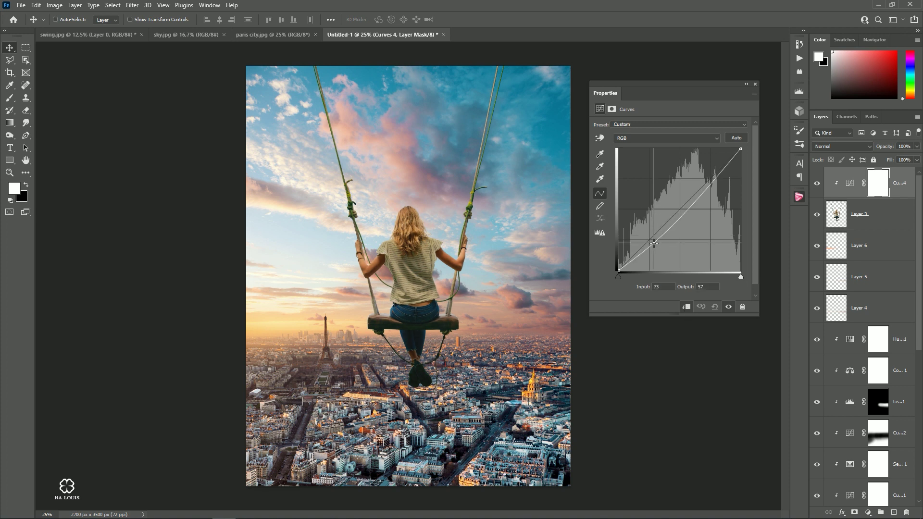
{"action": "left_click_drag", "start_coordinate": [654, 242], "coordinate": [654, 242]}
{"action": "left_click", "coordinate": [755, 85]}
- Add a second clipped Curves lowering the Green midpoint from 128 to 117, and compare
{"action": "left_click", "coordinate": [869, 512]}
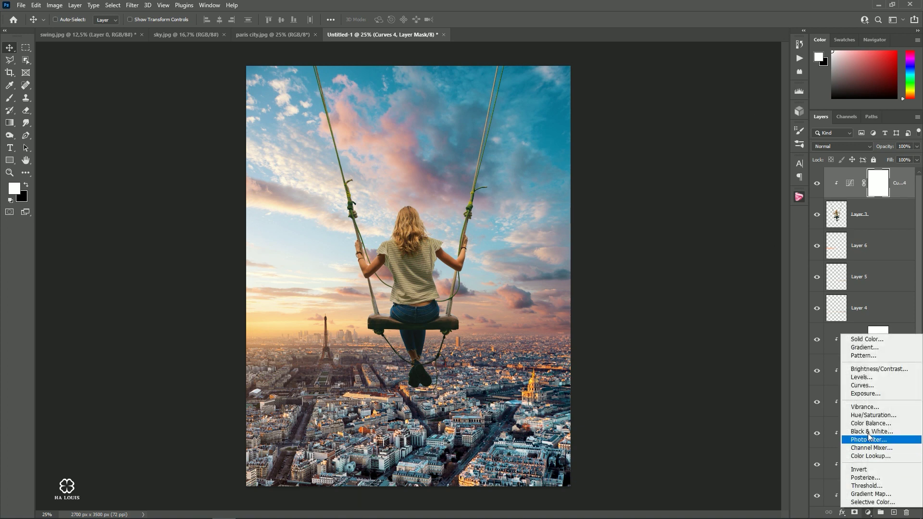
{"action": "left_click", "coordinate": [882, 384]}
{"action": "left_click", "coordinate": [687, 308]}
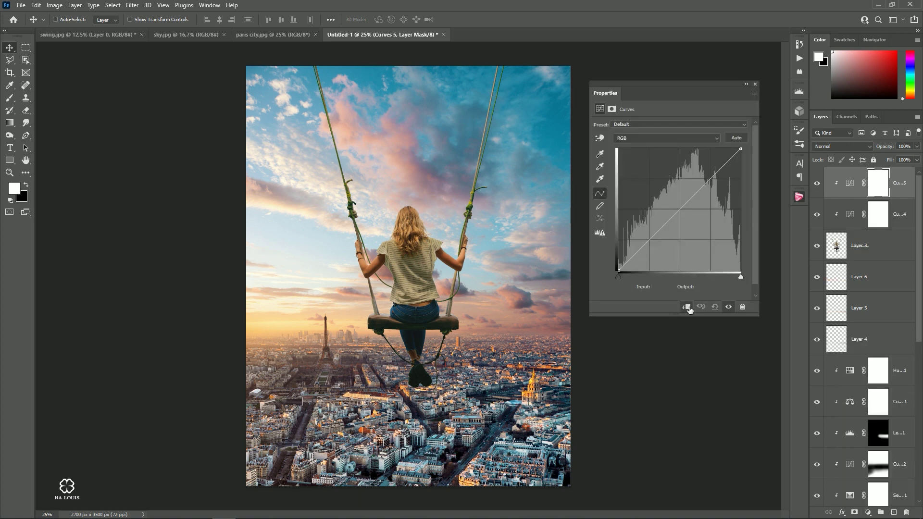
{"action": "left_click", "coordinate": [656, 139]}
{"action": "left_click", "coordinate": [622, 163]}
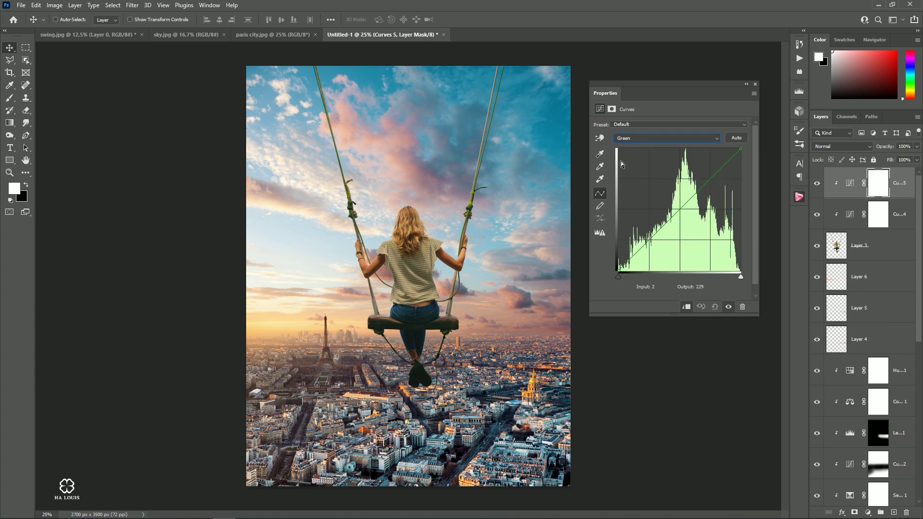
{"action": "left_click_drag", "start_coordinate": [679, 210], "coordinate": [681, 214]}
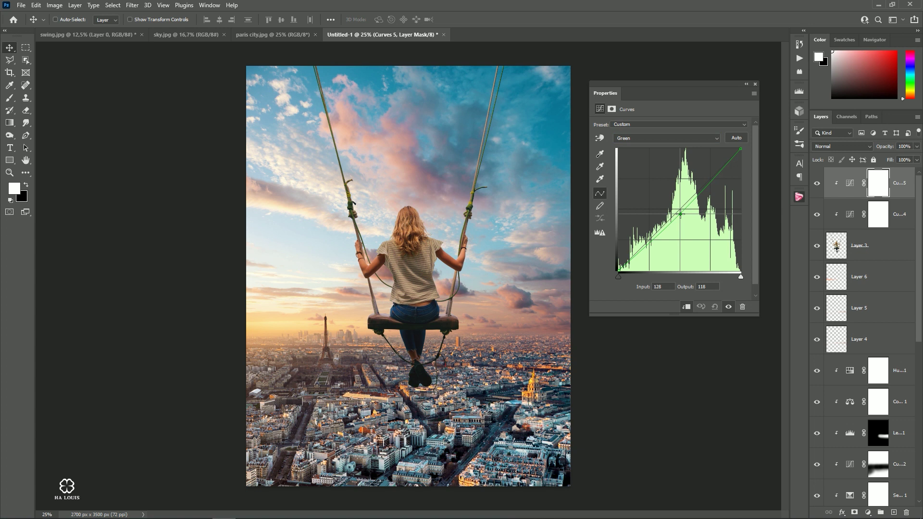
{"action": "left_click", "coordinate": [756, 84]}
{"action": "left_click", "coordinate": [816, 184]}
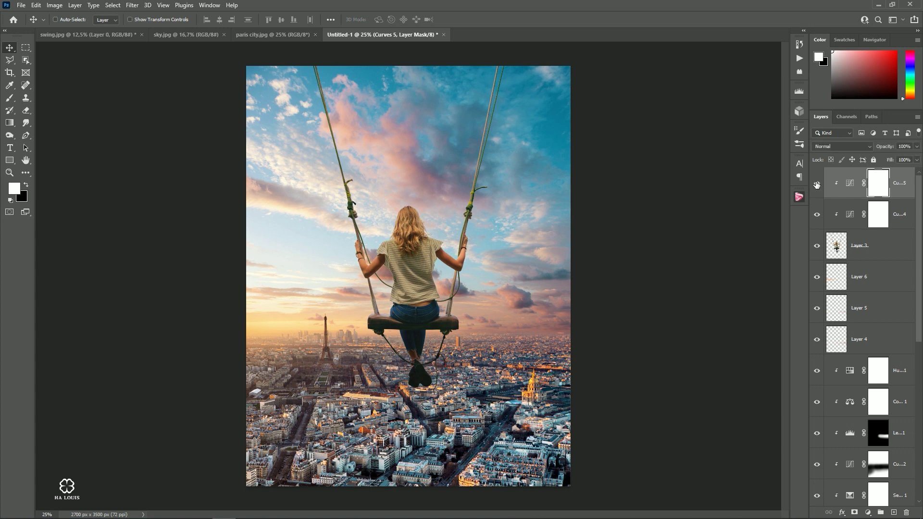
{"action": "left_click", "coordinate": [866, 511]}
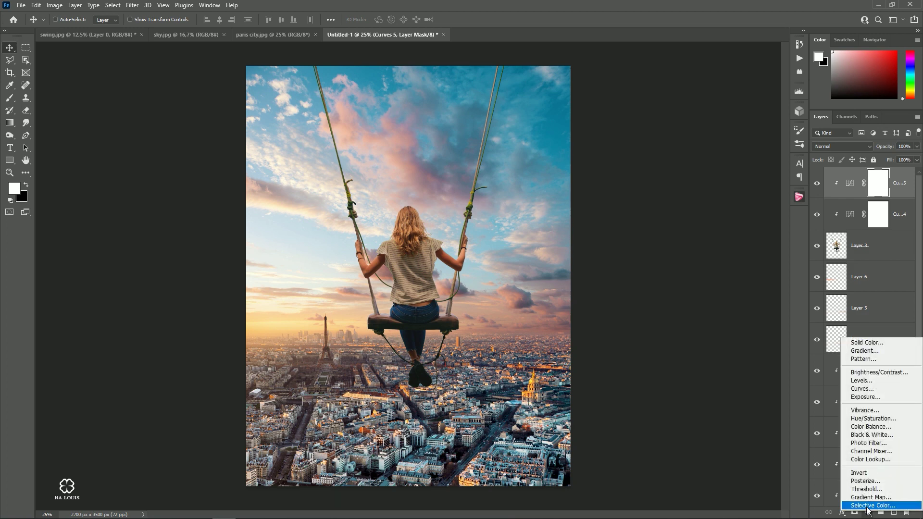
- Add a clipped Selective Color layer, cutting magenta in Reds and adjusting the Cyans
{"action": "left_click", "coordinate": [863, 498]}
{"action": "left_click", "coordinate": [686, 308]}
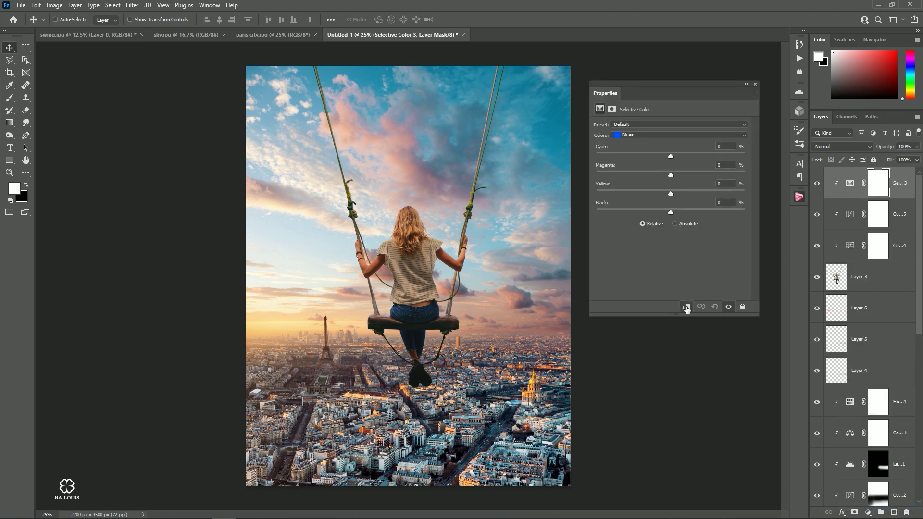
{"action": "left_click", "coordinate": [643, 137]}
{"action": "mouse_move", "coordinate": [671, 175]}
{"action": "left_mouse_down"}
{"action": "mouse_move", "coordinate": [660, 176]}
{"action": "mouse_move", "coordinate": [655, 193]}
{"action": "left_mouse_up"}
{"action": "left_click", "coordinate": [644, 134]}
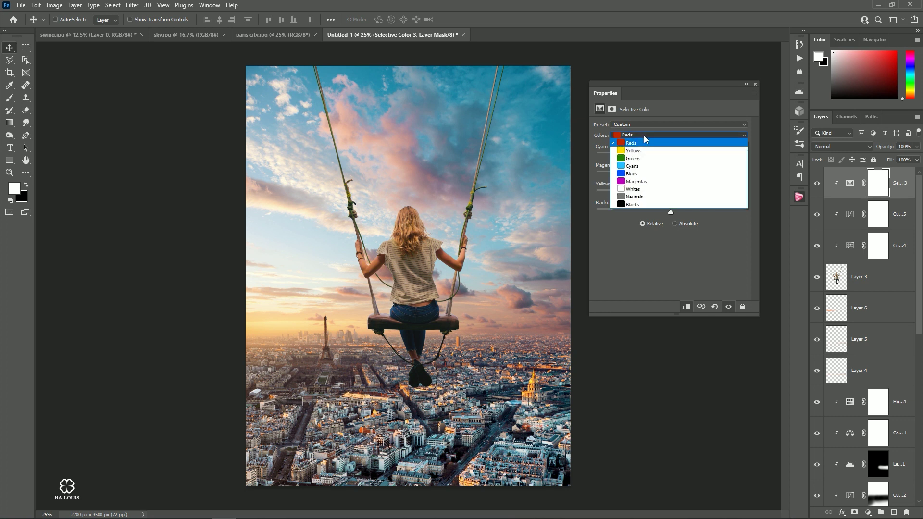
{"action": "left_click", "coordinate": [639, 167]}
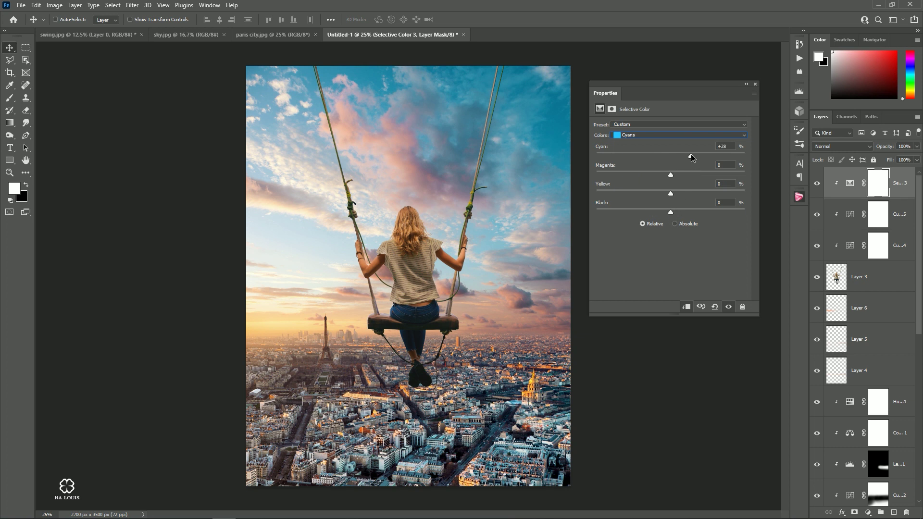
{"action": "left_click_drag", "start_coordinate": [701, 154], "coordinate": [657, 175]}
{"action": "left_click_drag", "start_coordinate": [671, 193], "coordinate": [676, 192]}
- Set the Blues to Cyan +23, Magenta −18, Yellow +11, and add Curves 6
{"action": "left_click", "coordinate": [639, 137]}
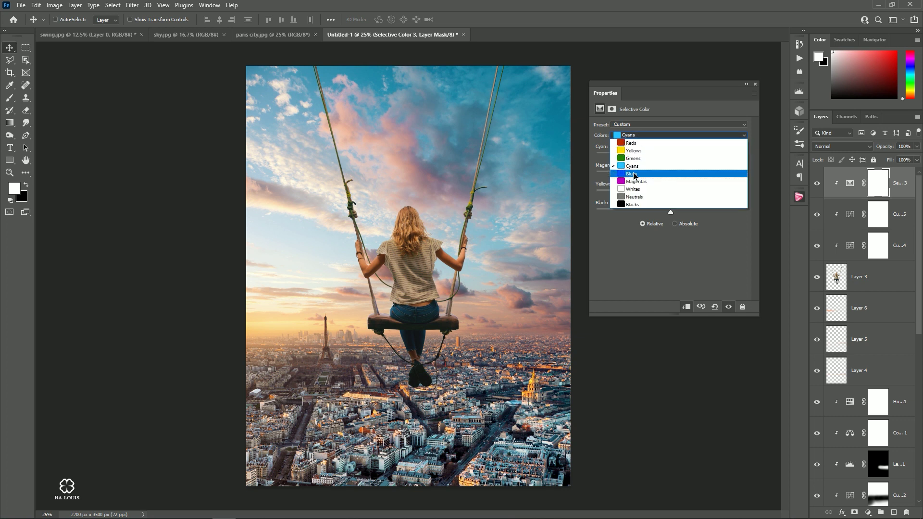
{"action": "left_click", "coordinate": [633, 174]}
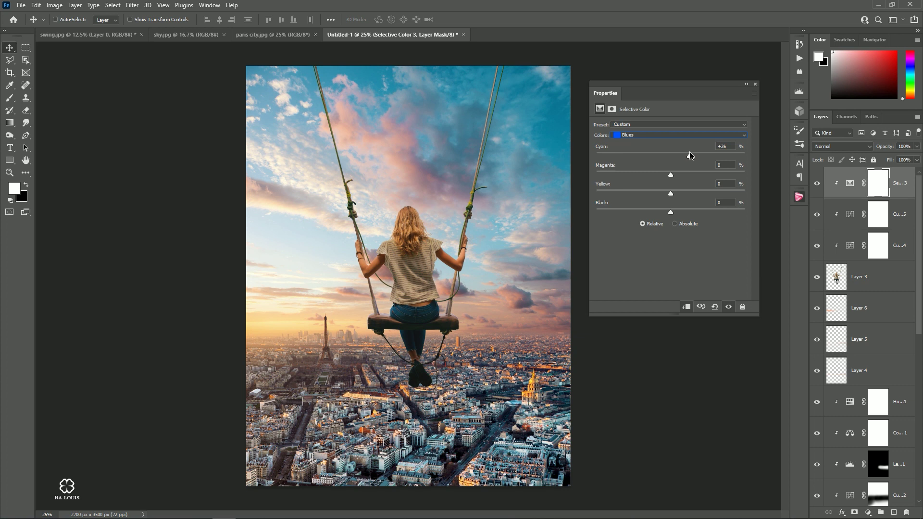
{"action": "mouse_move", "coordinate": [670, 174]}
{"action": "left_mouse_down"}
{"action": "mouse_move", "coordinate": [656, 176]}
{"action": "mouse_move", "coordinate": [653, 194]}
{"action": "left_mouse_up"}
{"action": "left_click", "coordinate": [756, 85]}
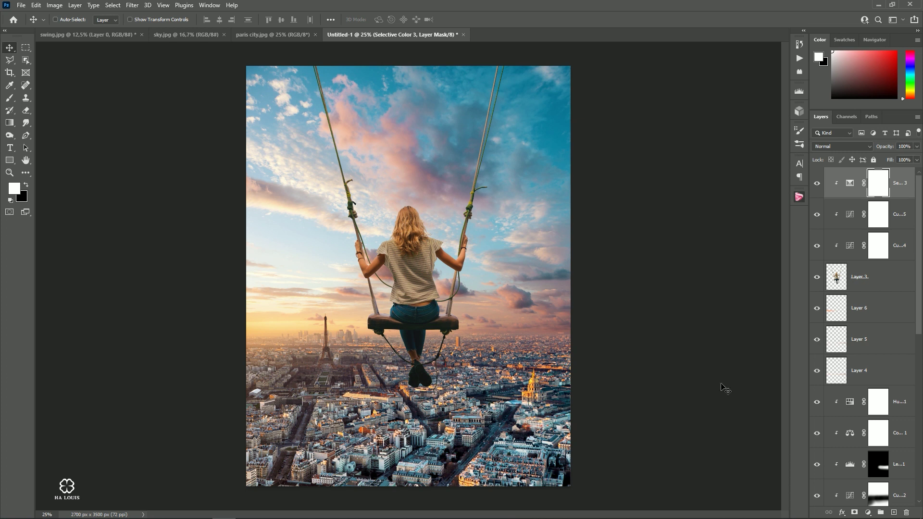
{"action": "left_click", "coordinate": [868, 512]}
{"action": "left_click", "coordinate": [865, 389]}
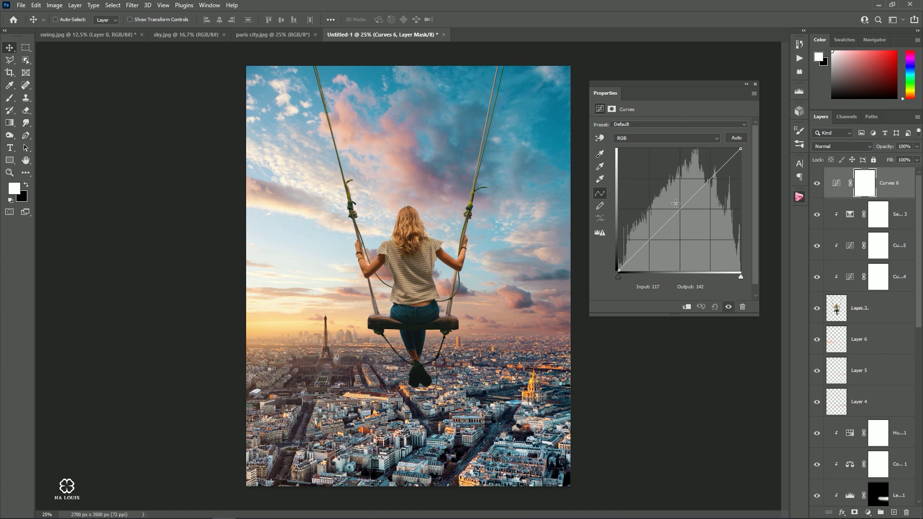
- Clip Curves 6 to the woman, raising input 117 to output 151, and compare
{"action": "left_click_drag", "start_coordinate": [676, 205], "coordinate": [676, 202]}
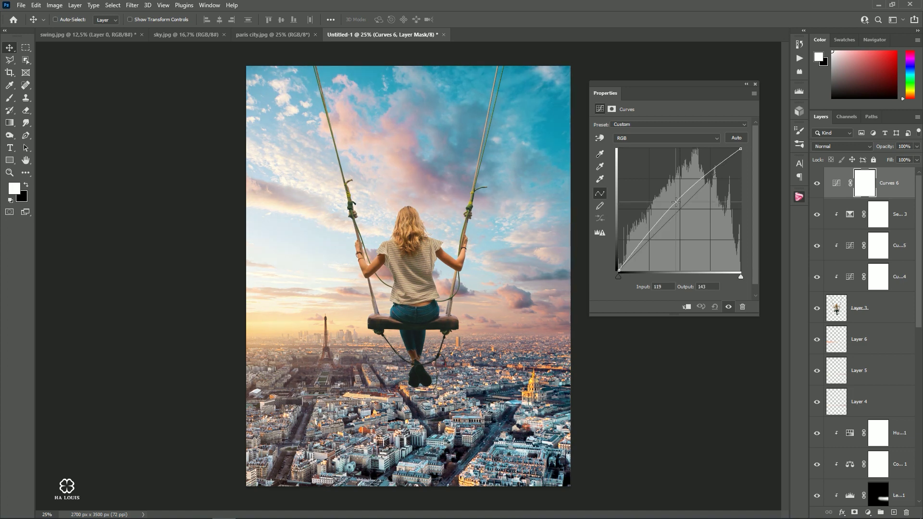
{"action": "left_click", "coordinate": [687, 307]}
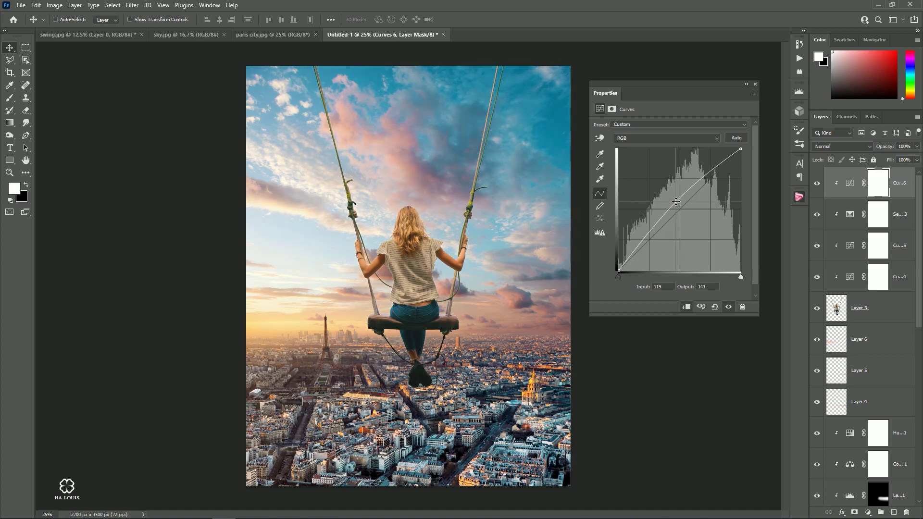
{"action": "left_click_drag", "start_coordinate": [675, 199], "coordinate": [675, 197]}
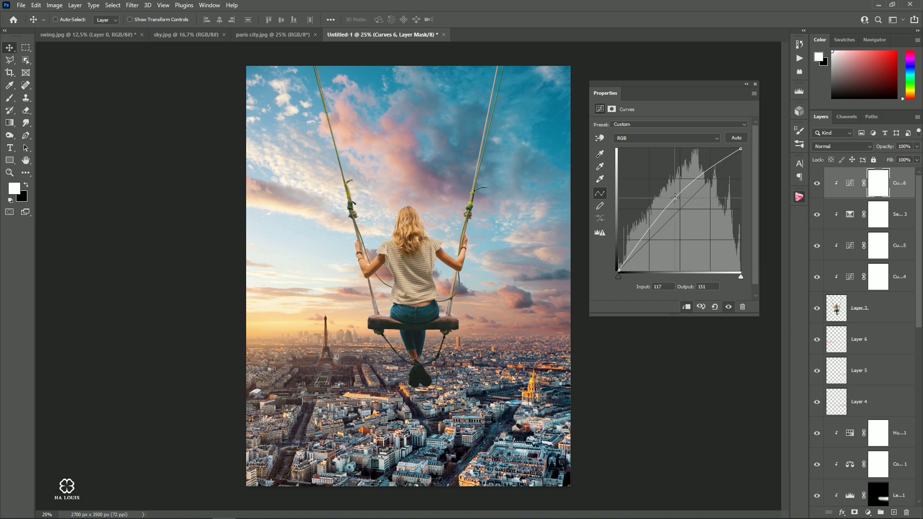
{"action": "left_click", "coordinate": [755, 84]}
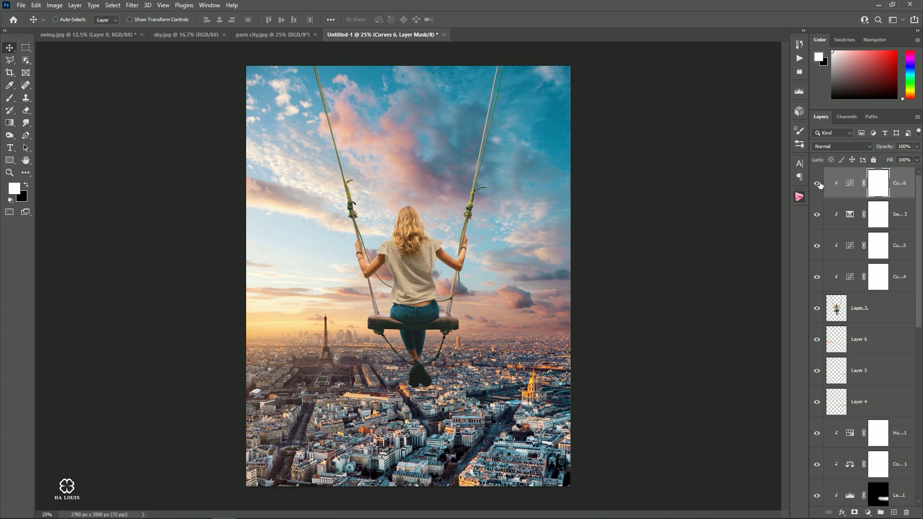
{"action": "left_click", "coordinate": [817, 183]}
- Invert the Curves 6 mask and set up a white soft brush at reduced opacity
{"action": "key", "text": "ctrl+i"}
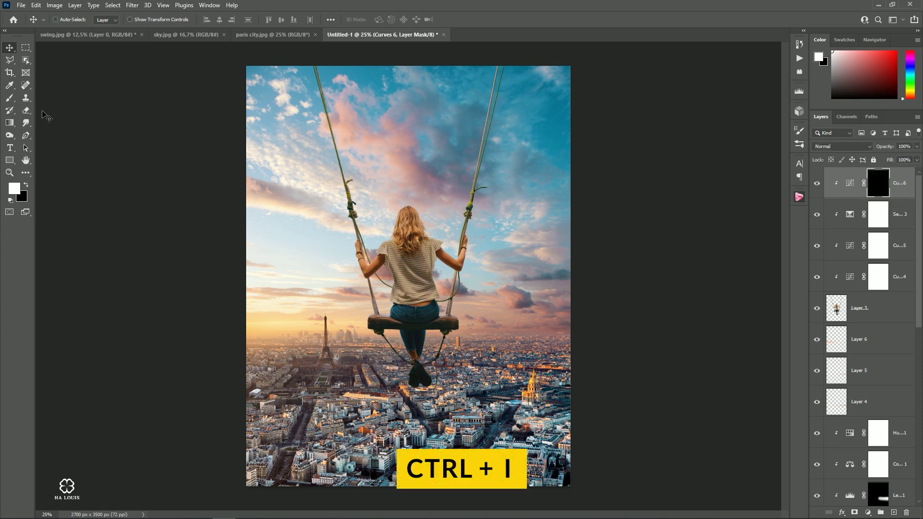
{"action": "left_click", "coordinate": [10, 97]}
{"action": "left_click", "coordinate": [25, 186]}
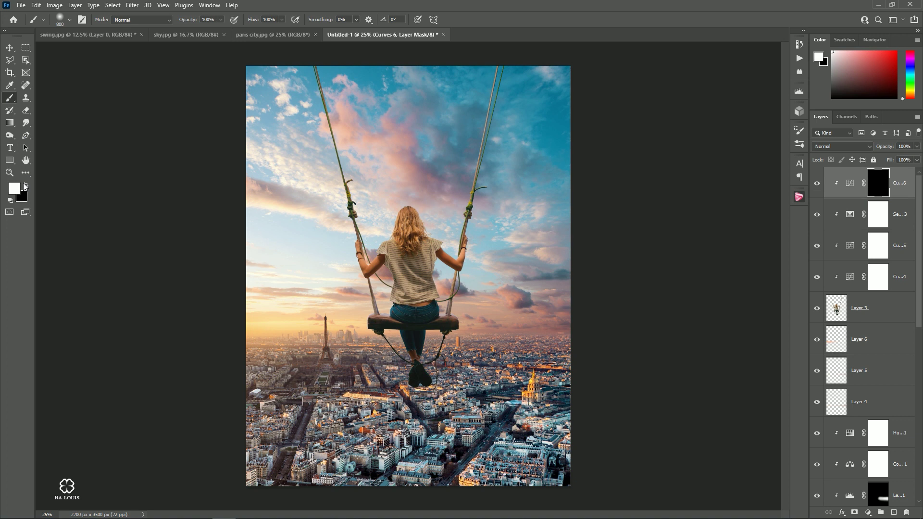
{"action": "left_click", "coordinate": [221, 20]}
{"action": "left_click_drag", "start_coordinate": [207, 35], "coordinate": [209, 34]}
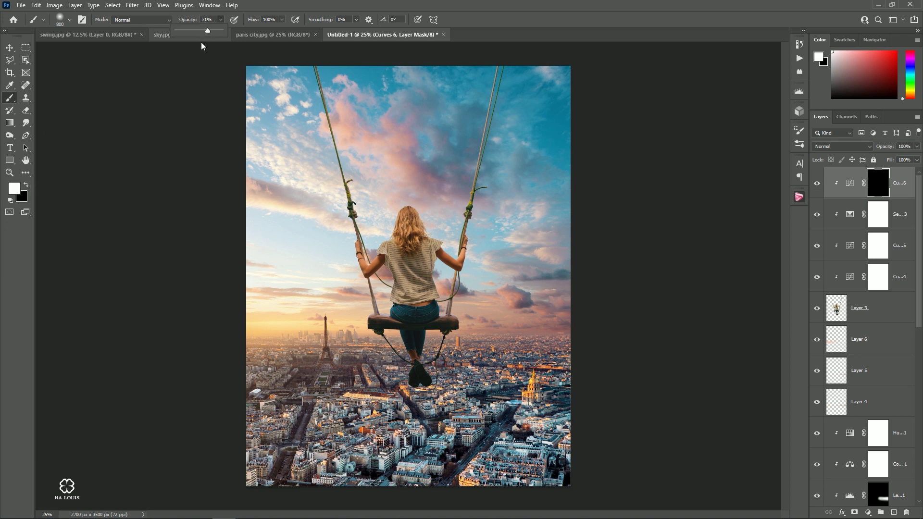
{"action": "scroll", "coordinate": [374, 253], "scroll_direction": "up", "scroll_amount": 4}
{"action": "key", "text": "bracketleft"}
{"action": "key", "text": "bracketleft"}
{"action": "key", "text": "bracketleft"}
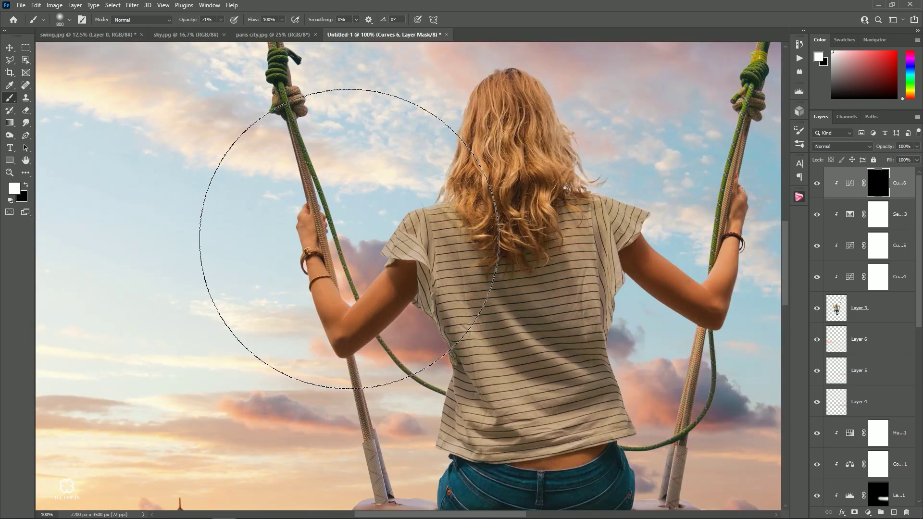
{"action": "key", "text": "bracketleft"}
{"action": "key", "text": "bracketleft"}
{"action": "key", "text": "bracketleft"}
{"action": "key", "text": "bracketleft"}
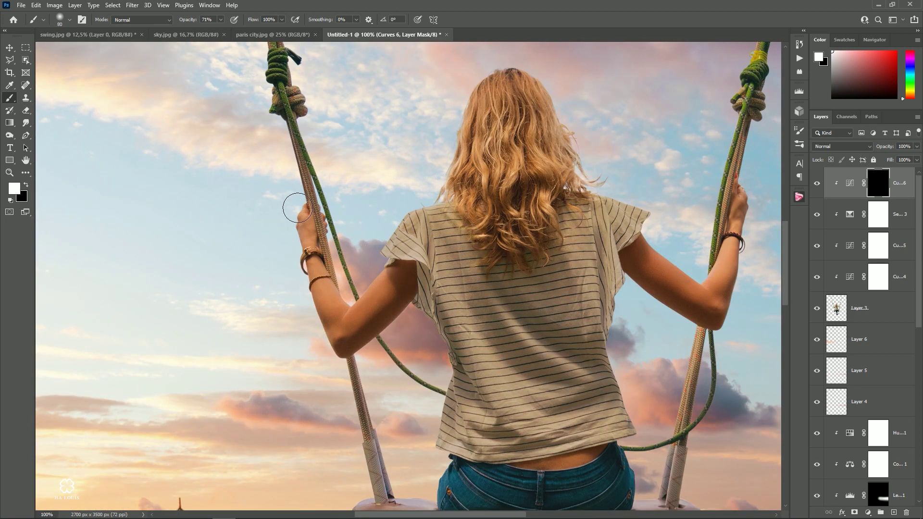
{"action": "key", "text": "bracketright"}
{"action": "left_click", "coordinate": [222, 22]}
{"action": "key", "text": "bracketright"}
{"action": "key", "text": "bracketright"}
- Paint brightening onto the woman's left wrist and legs through the mask
{"action": "left_click_drag", "start_coordinate": [371, 293], "coordinate": [298, 249]}
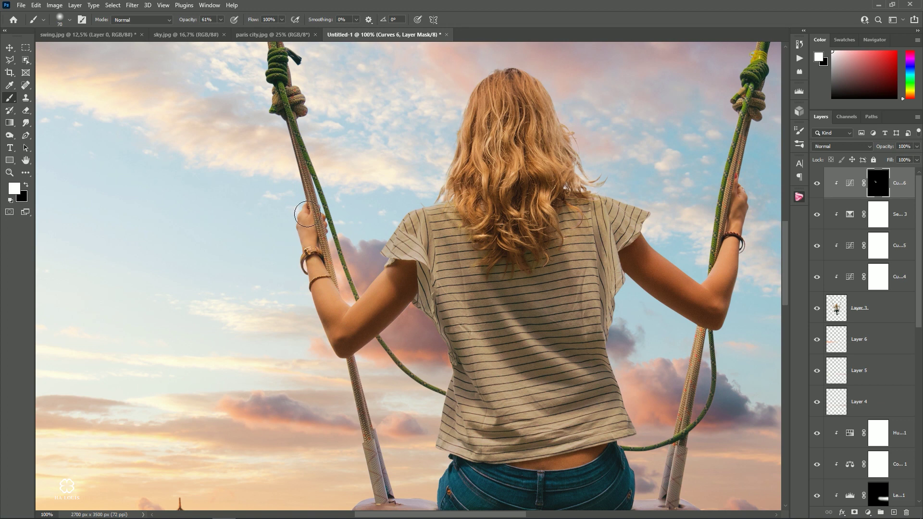
{"action": "scroll", "coordinate": [327, 345], "scroll_direction": "down", "scroll_amount": 5}
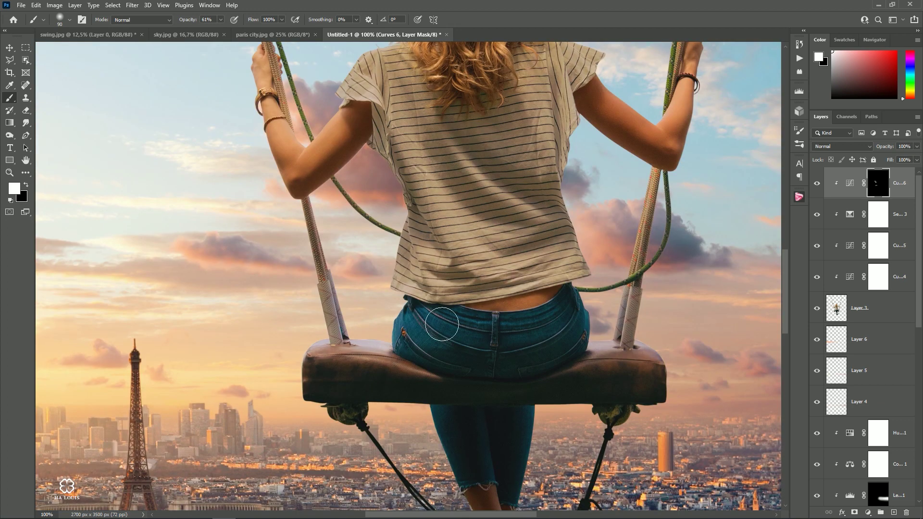
{"action": "key", "text": "bracketright"}
{"action": "key", "text": "bracketright"}
{"action": "key", "text": "bracketright"}
{"action": "key", "text": "bracketleft"}
{"action": "key", "text": "bracketleft"}
{"action": "key", "text": "bracketleft"}
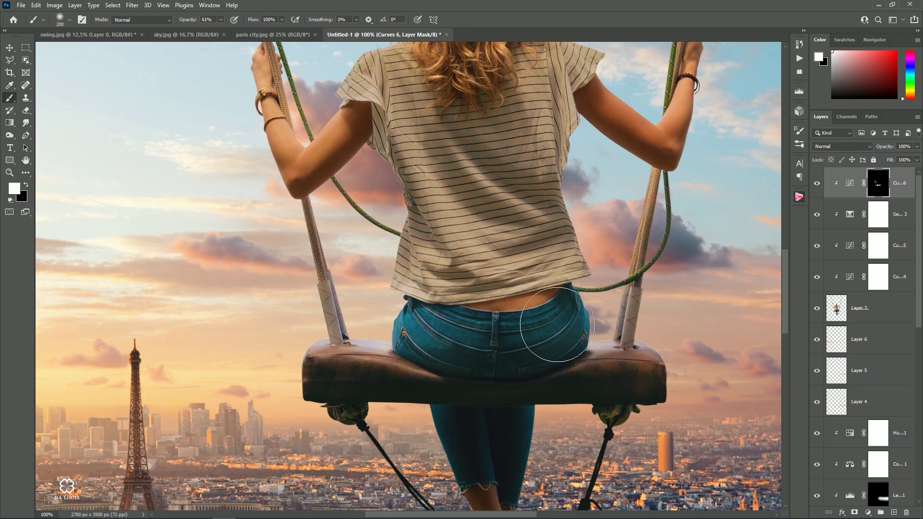
{"action": "scroll", "coordinate": [374, 265], "scroll_direction": "down", "scroll_amount": 6}
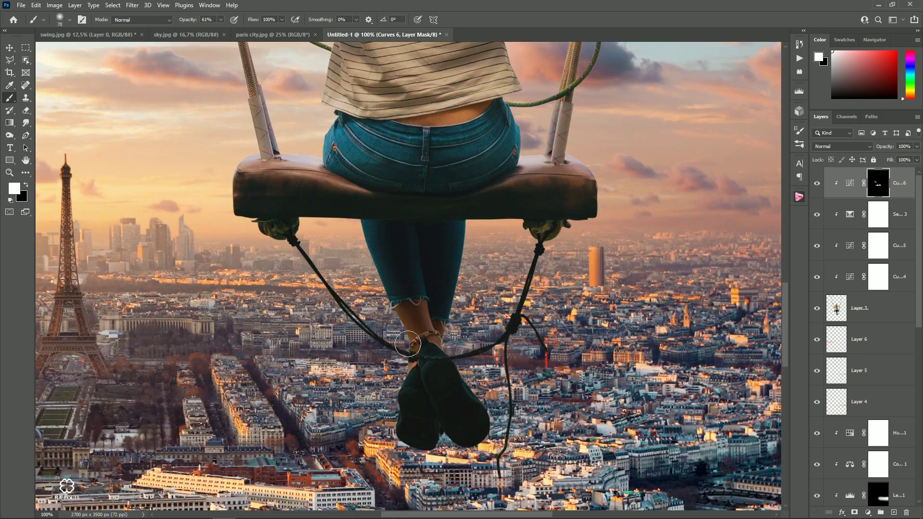
{"action": "left_click_drag", "start_coordinate": [374, 264], "coordinate": [409, 346]}
- Brighten the woman's hair and right arm on the Curves 6 mask
{"action": "scroll", "coordinate": [361, 248], "scroll_direction": "up", "scroll_amount": 15}
{"action": "key", "text": "bracketright"}
{"action": "key", "text": "bracketright"}
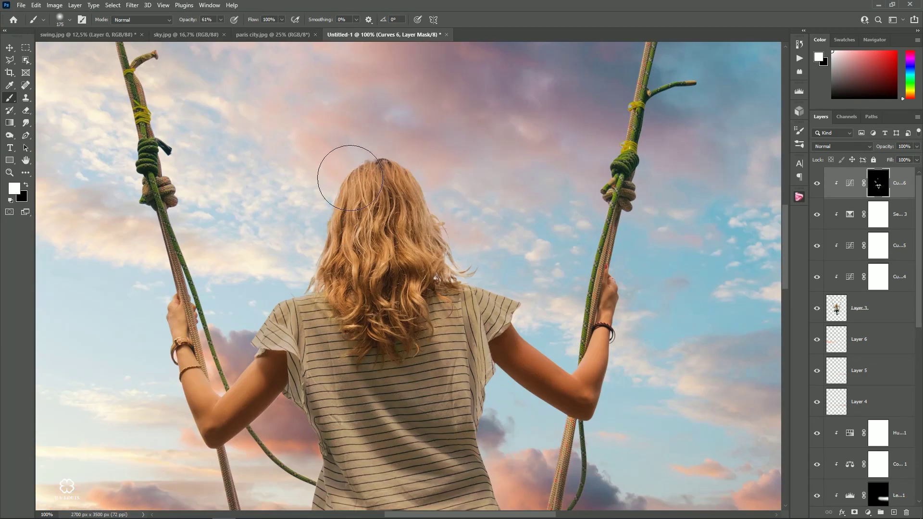
{"action": "left_click_drag", "start_coordinate": [340, 156], "coordinate": [332, 288]}
{"action": "left_click_drag", "start_coordinate": [144, 96], "coordinate": [166, 288]}
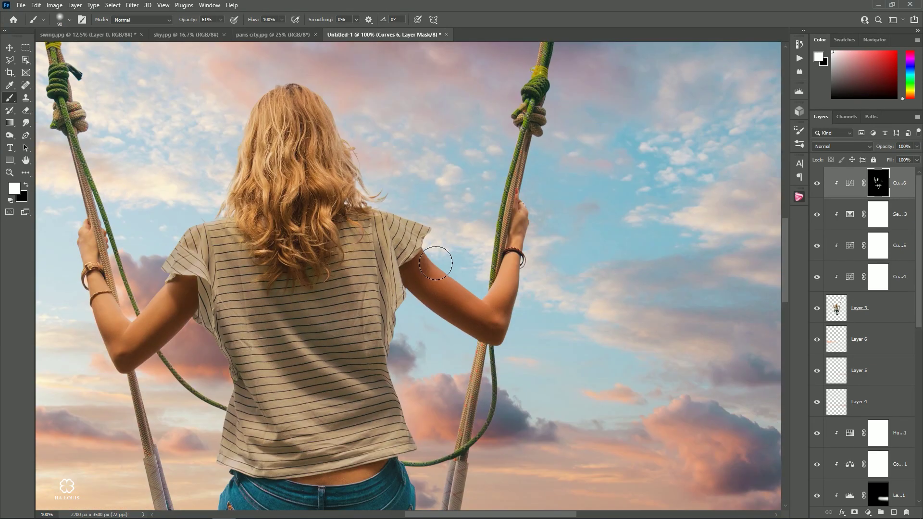
{"action": "left_click_drag", "start_coordinate": [596, 269], "coordinate": [505, 197]}
{"action": "left_click_drag", "start_coordinate": [433, 269], "coordinate": [524, 192]}
{"action": "key", "text": "bracketleft"}
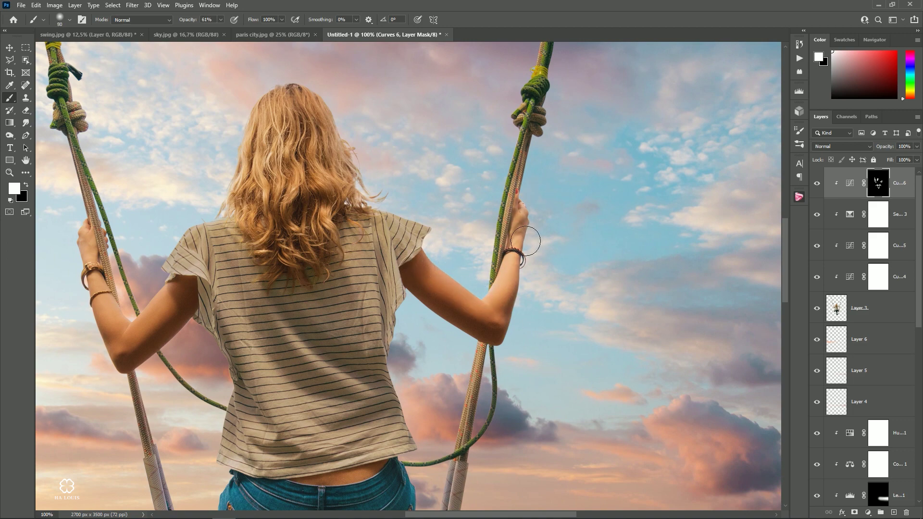
{"action": "key", "text": "ctrl+minus"}
- Lower brush opacity to about 31% and brighten the woman's shirt with a 175 brush
{"action": "mouse_move", "coordinate": [220, 19]}
{"action": "left_mouse_down"}
{"action": "mouse_move", "coordinate": [208, 41]}
{"action": "mouse_move", "coordinate": [225, 32]}
{"action": "left_mouse_up"}
{"action": "key", "text": "ctrl+minus"}
{"action": "key", "text": "bracketright"}
{"action": "key", "text": "bracketright"}
{"action": "key", "text": "bracketright"}
{"action": "key", "text": "bracketright"}
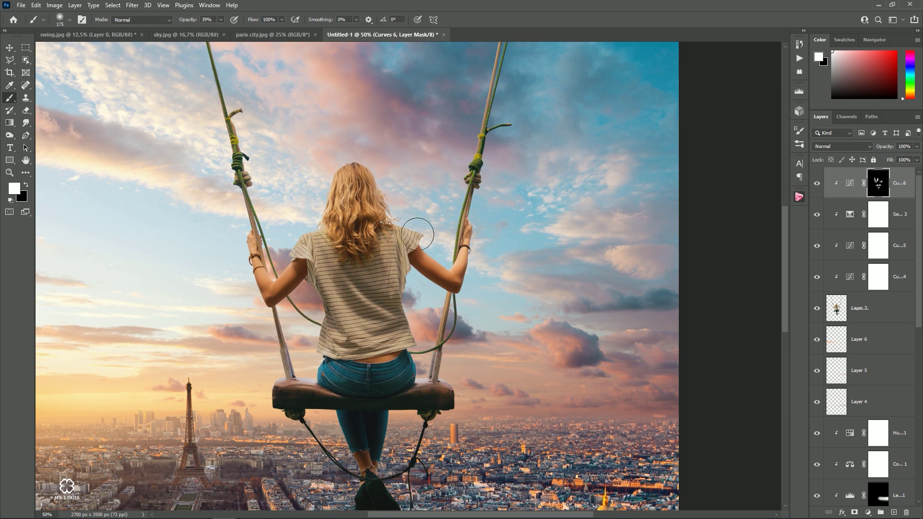
{"action": "left_click_drag", "start_coordinate": [418, 231], "coordinate": [331, 337]}
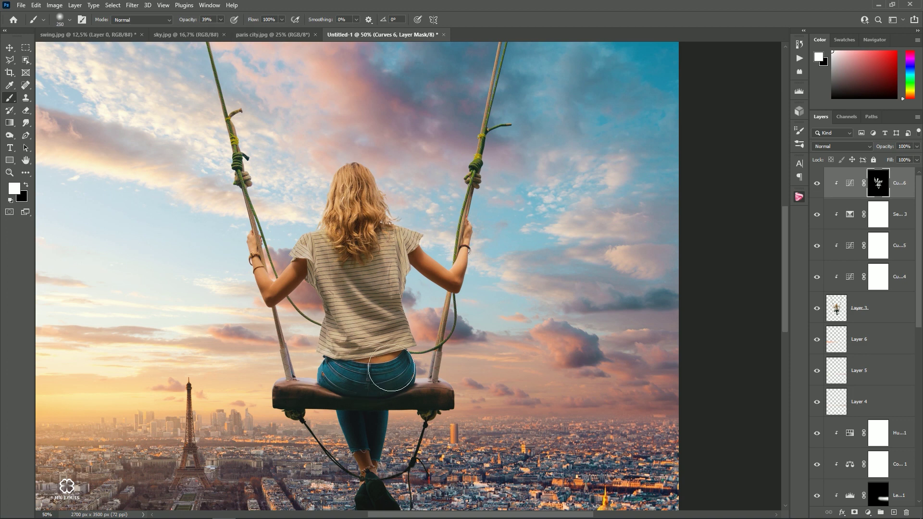
{"action": "key", "text": "bracketleft"}
{"action": "key", "text": "bracketleft"}
{"action": "key", "text": "bracketright"}
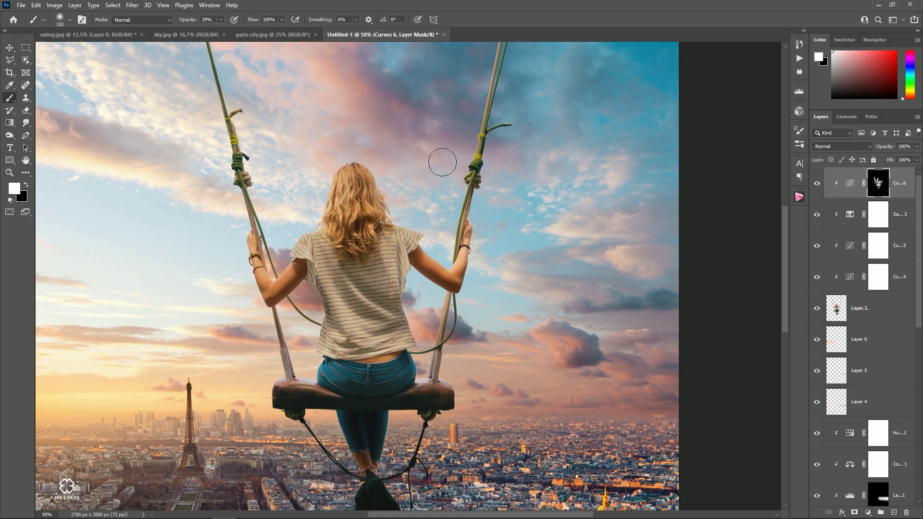
- Shrink the brush to 100 and pan up to the upper ropes and sky
{"action": "scroll", "coordinate": [374, 363], "scroll_direction": "down", "scroll_amount": 3}
{"action": "scroll", "coordinate": [374, 363], "scroll_direction": "up", "scroll_amount": 1}
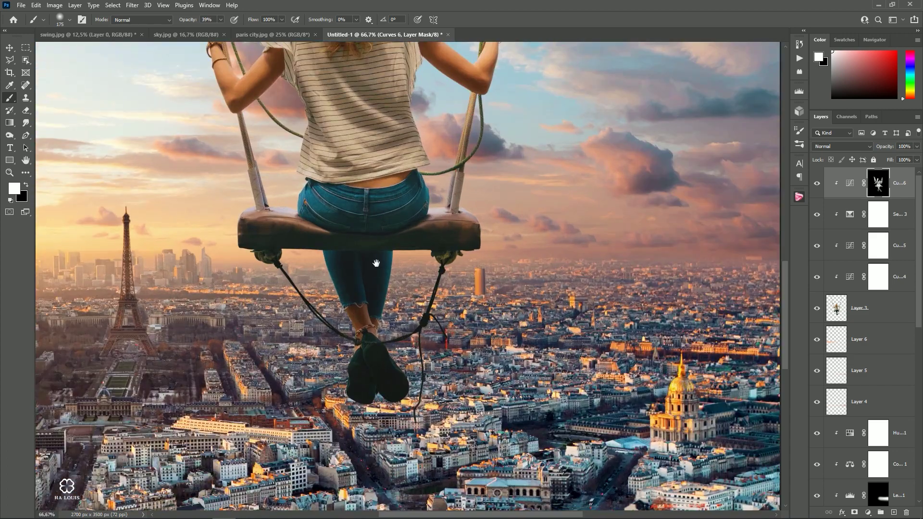
{"action": "scroll", "coordinate": [373, 363], "scroll_direction": "up", "scroll_amount": 1}
{"action": "key", "text": "bracketleft"}
{"action": "scroll", "coordinate": [392, 166], "scroll_direction": "up", "scroll_amount": 2}
{"action": "key", "text": "bracketleft"}
{"action": "key", "text": "bracketleft"}
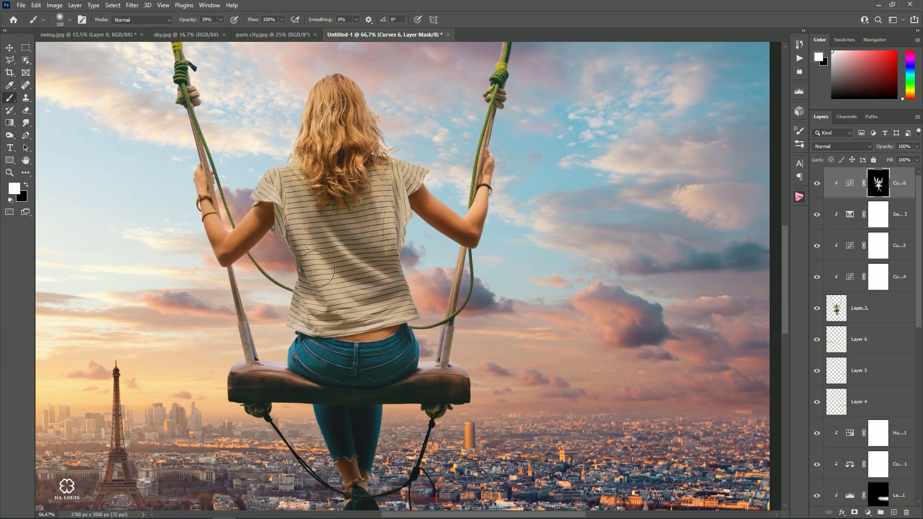
{"action": "left_click_drag", "start_coordinate": [434, 217], "coordinate": [425, 315]}
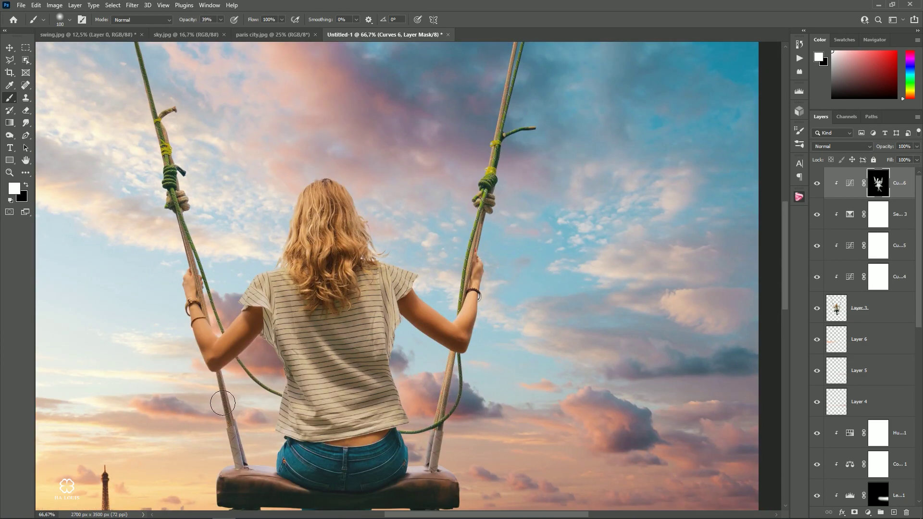
{"action": "scroll", "coordinate": [433, 317], "scroll_direction": "down", "scroll_amount": 1}
{"action": "scroll", "coordinate": [437, 319], "scroll_direction": "down", "scroll_amount": 2}
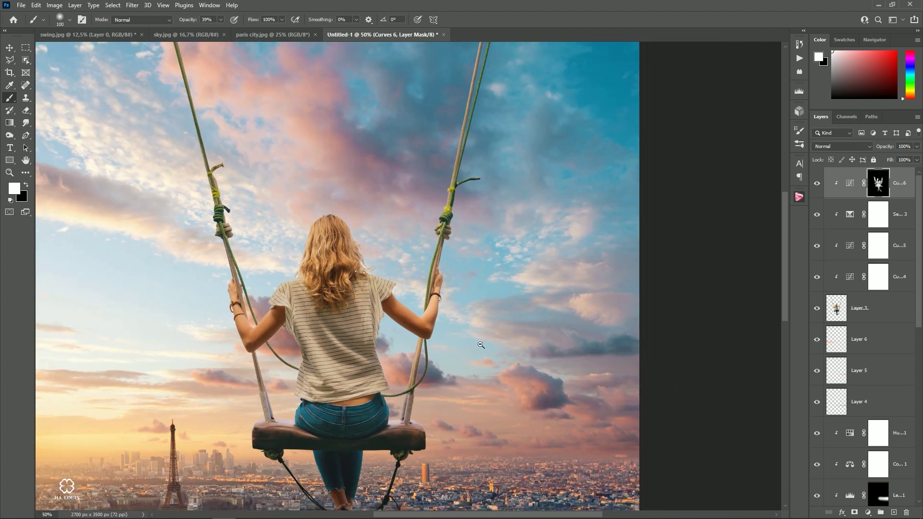
{"action": "scroll", "coordinate": [507, 367], "scroll_direction": "down", "scroll_amount": 2}
{"action": "scroll", "coordinate": [552, 323], "scroll_direction": "up", "scroll_amount": 1}
{"action": "scroll", "coordinate": [552, 323], "scroll_direction": "up", "scroll_amount": 1}
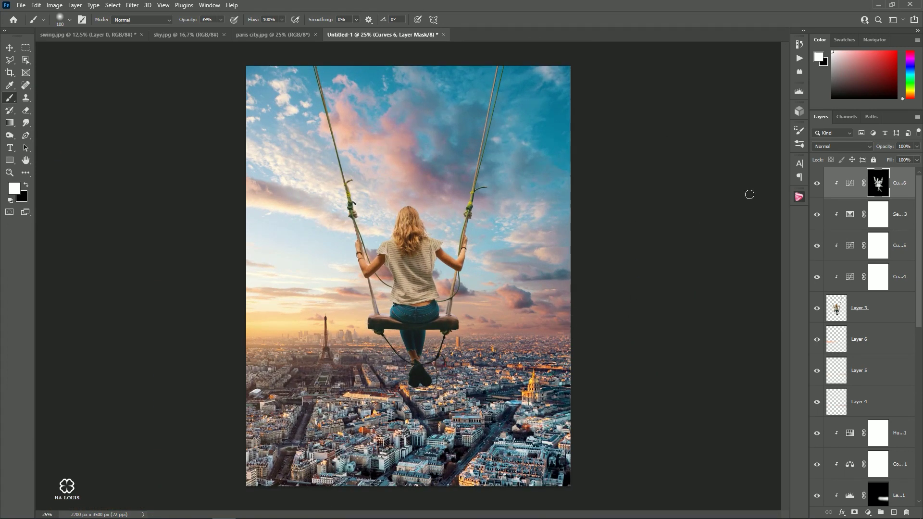
- Add a new Layer 7 clipped to Curves 6 and set it to Overlay blending
{"action": "left_click", "coordinate": [817, 184]}
{"action": "left_click", "coordinate": [894, 513]}
{"action": "right_click", "coordinate": [890, 182]}
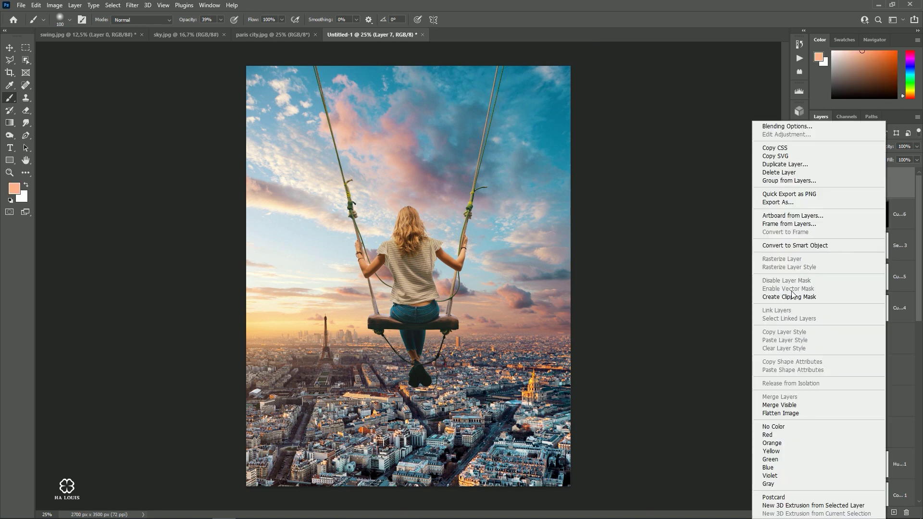
{"action": "left_click", "coordinate": [817, 298]}
{"action": "left_click", "coordinate": [834, 147]}
{"action": "left_click", "coordinate": [836, 264]}
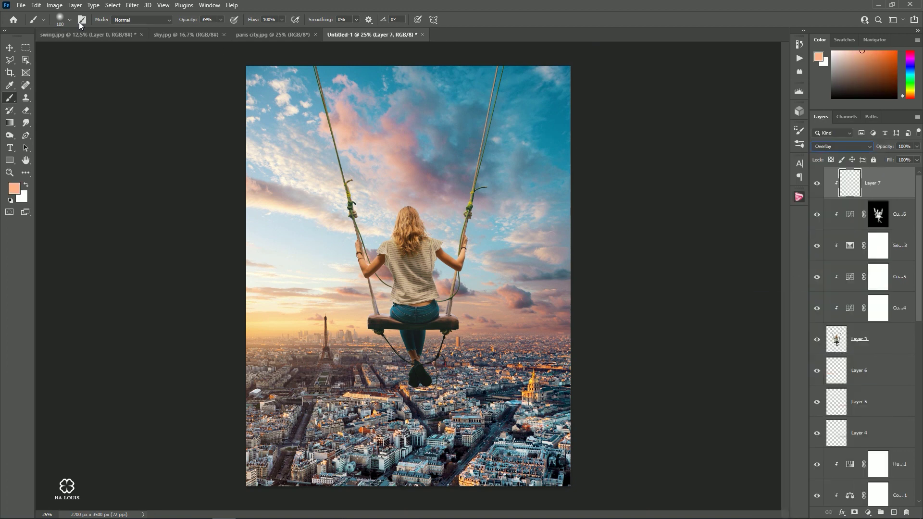
- Fill Layer 7 with 50% gray and bring the sky and woman into view
{"action": "left_click", "coordinate": [36, 5]}
{"action": "left_click", "coordinate": [44, 155]}
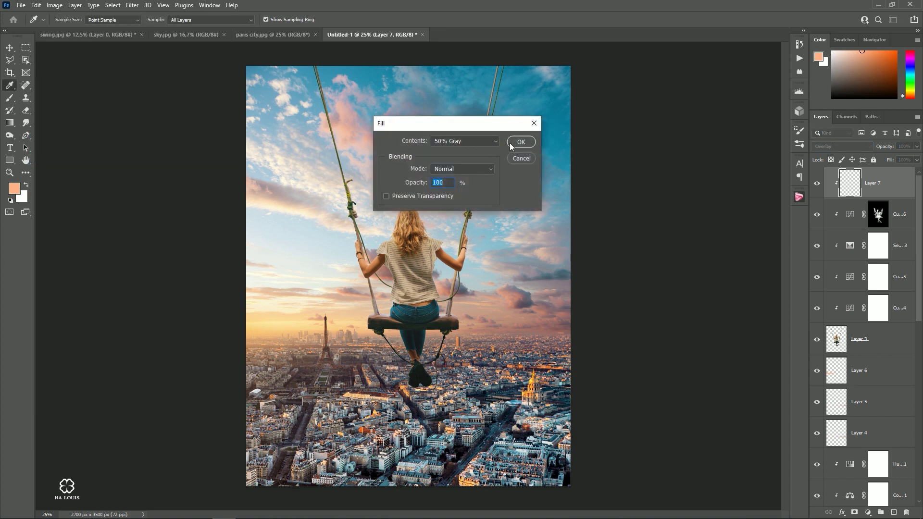
{"action": "key", "text": "Return"}
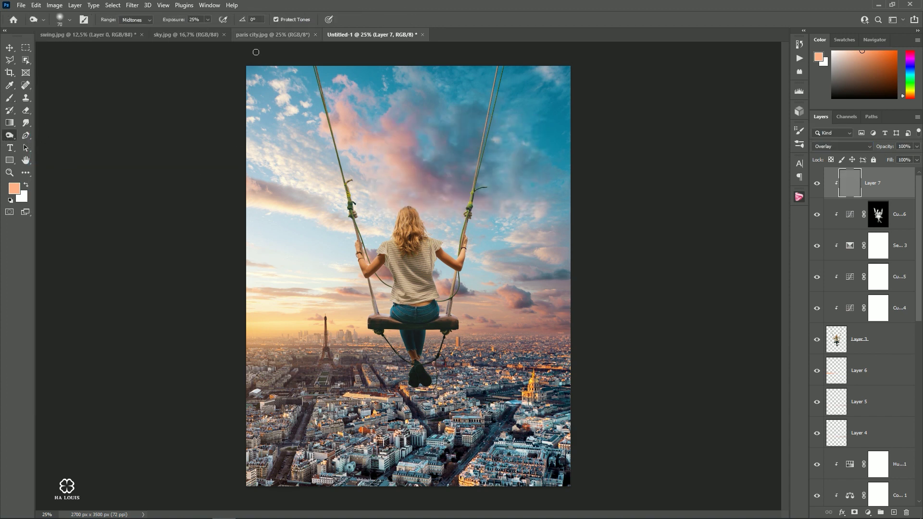
{"action": "scroll", "coordinate": [504, 111], "scroll_direction": "up", "scroll_amount": 2}
{"action": "left_click_drag", "start_coordinate": [503, 128], "coordinate": [460, 235]}
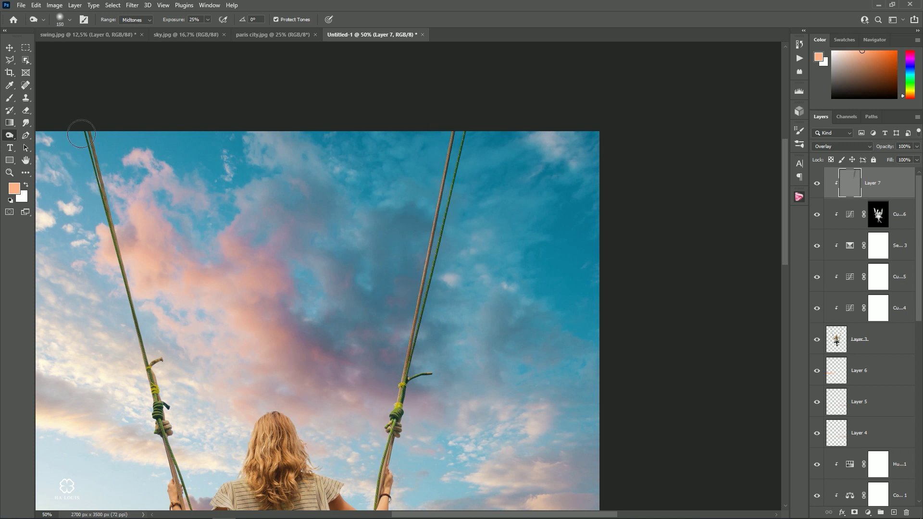
{"action": "left_click_drag", "start_coordinate": [182, 332], "coordinate": [241, 221]}
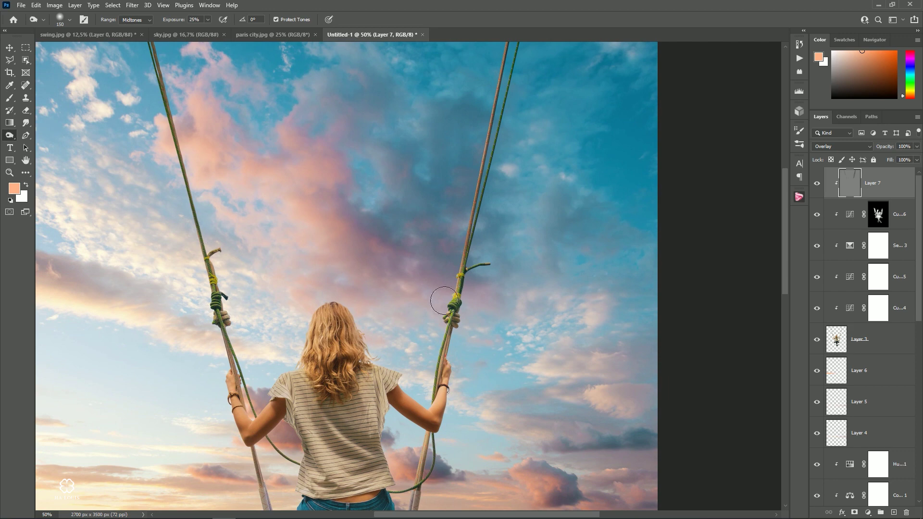
{"action": "left_click", "coordinate": [9, 48]}
- Add a clipped Hue/Saturation adjustment with saturation lowered to -22
{"action": "key", "text": "ctrl+minus"}
{"action": "key", "text": "ctrl+minus"}
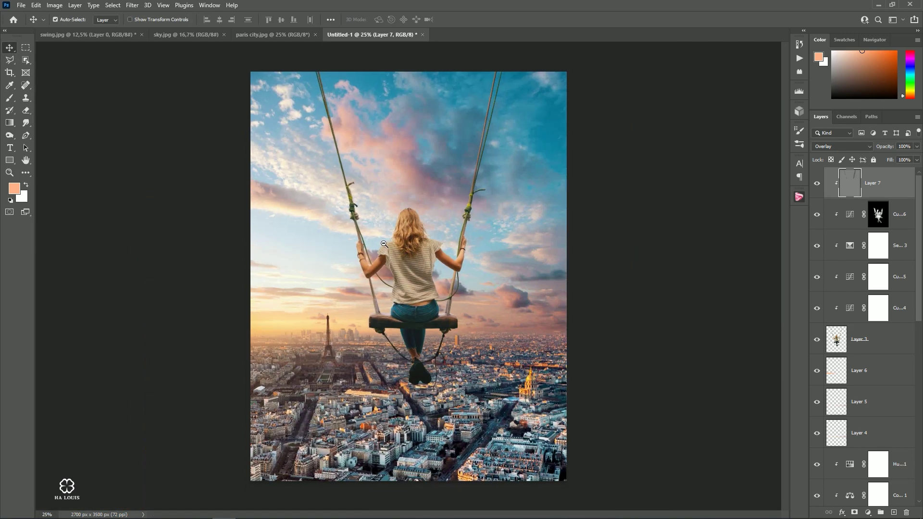
{"action": "key", "text": "ctrl+minus"}
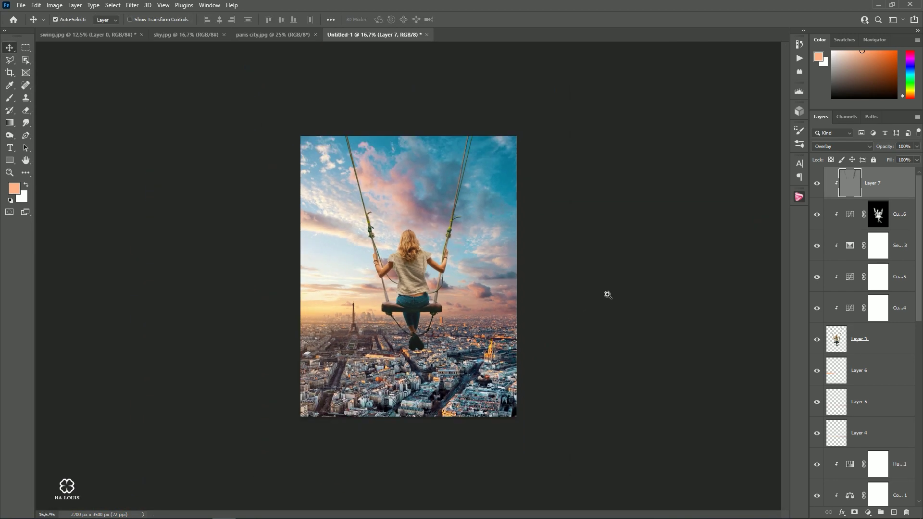
{"action": "left_click", "coordinate": [608, 295], "text": "ctrl"}
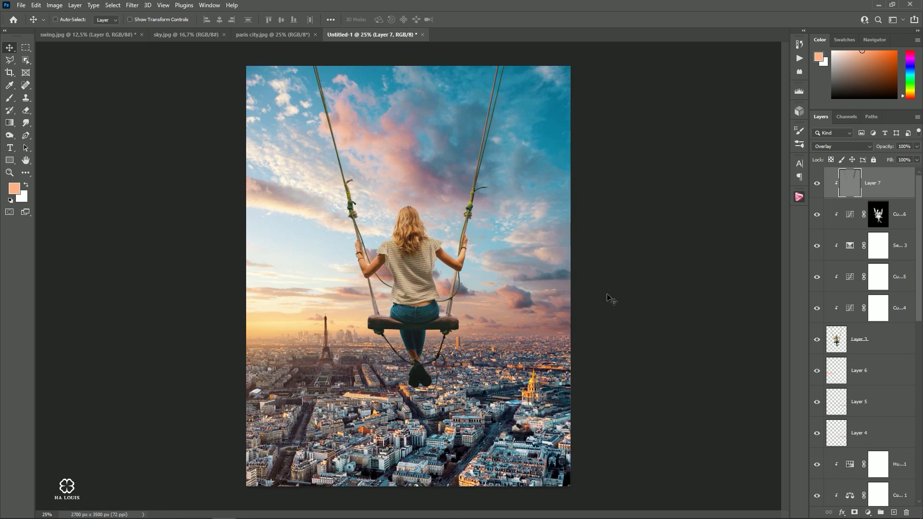
{"action": "left_click", "coordinate": [865, 511]}
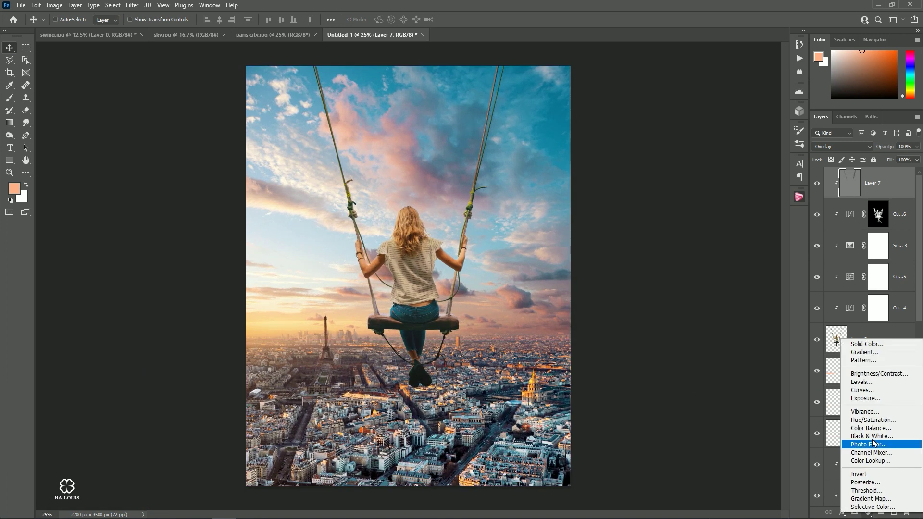
{"action": "left_click", "coordinate": [868, 420]}
{"action": "left_click", "coordinate": [686, 307]}
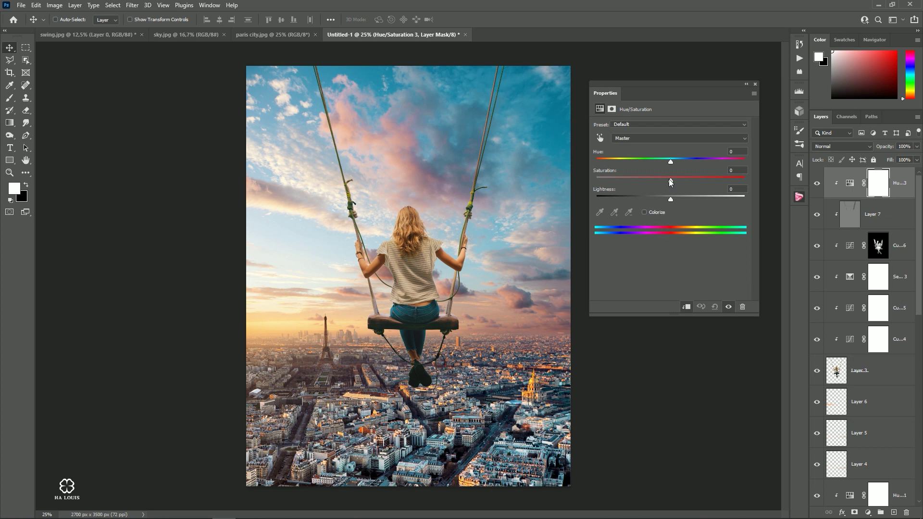
{"action": "left_click_drag", "start_coordinate": [669, 181], "coordinate": [665, 182]}
{"action": "left_click_drag", "start_coordinate": [657, 190], "coordinate": [654, 195]}
{"action": "left_click", "coordinate": [755, 84]}
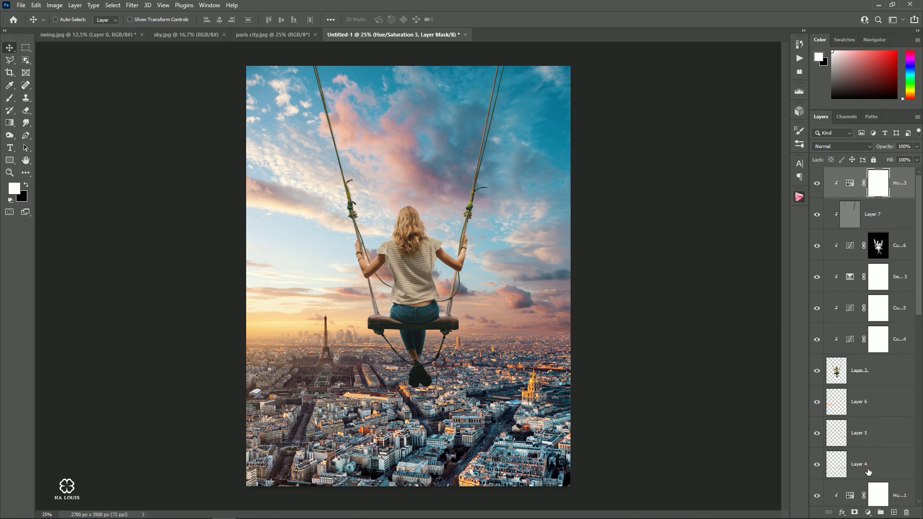
- Add a Levels adjustment with the black input raised to 7
{"action": "left_click", "coordinate": [869, 511]}
{"action": "left_click", "coordinate": [862, 383]}
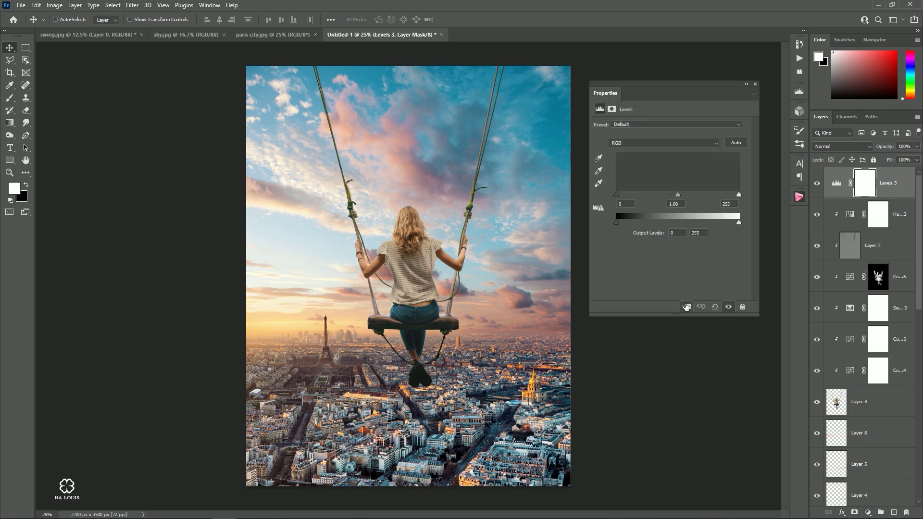
{"action": "left_click_drag", "start_coordinate": [616, 194], "coordinate": [620, 194]}
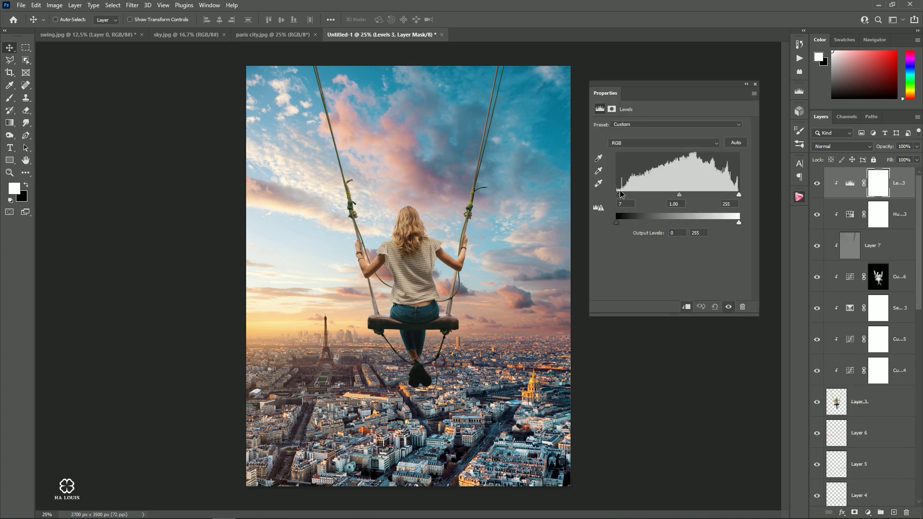
{"action": "left_click", "coordinate": [755, 85]}
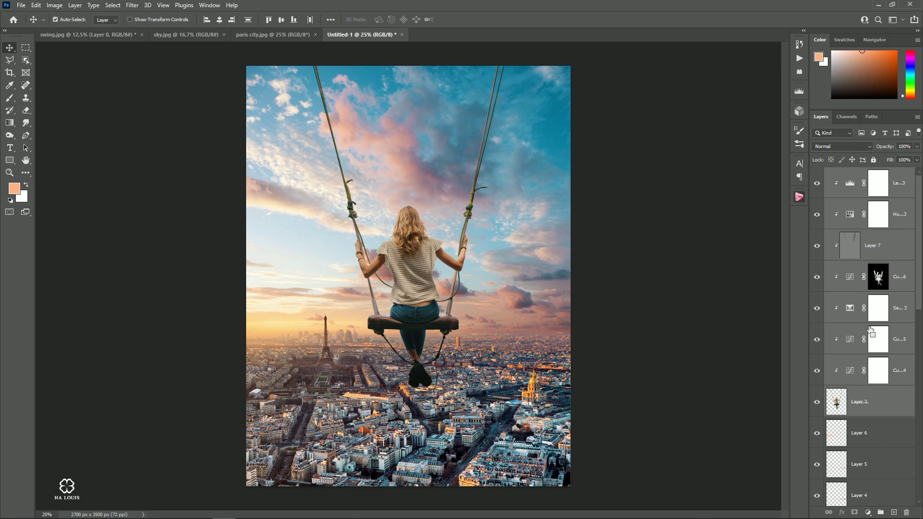
- Group the layers into three groups: woman layers, mid adjustments to Layer 1, and down to Layer 2
{"action": "key", "text": "ctrl+g"}
{"action": "scroll", "coordinate": [892, 344], "scroll_direction": "down", "scroll_amount": 1}
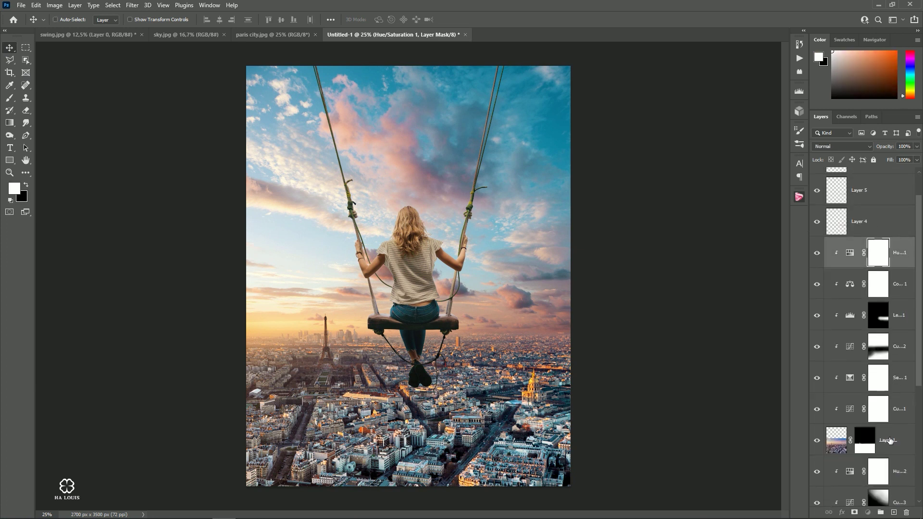
{"action": "left_click", "coordinate": [862, 413], "text": "shift"}
{"action": "key", "text": "ctrl+g"}
{"action": "left_click", "coordinate": [897, 272]}
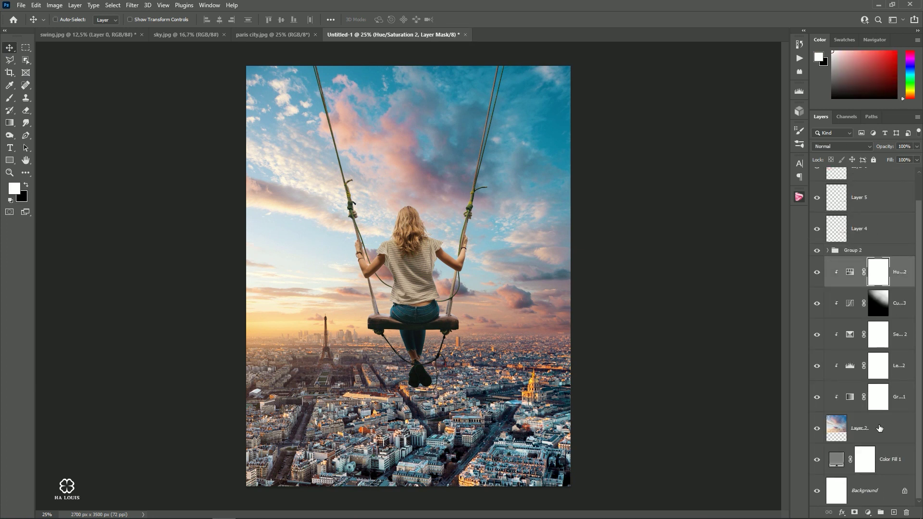
{"action": "left_click", "coordinate": [880, 428], "text": "shift"}
{"action": "key", "text": "ctrl+g"}
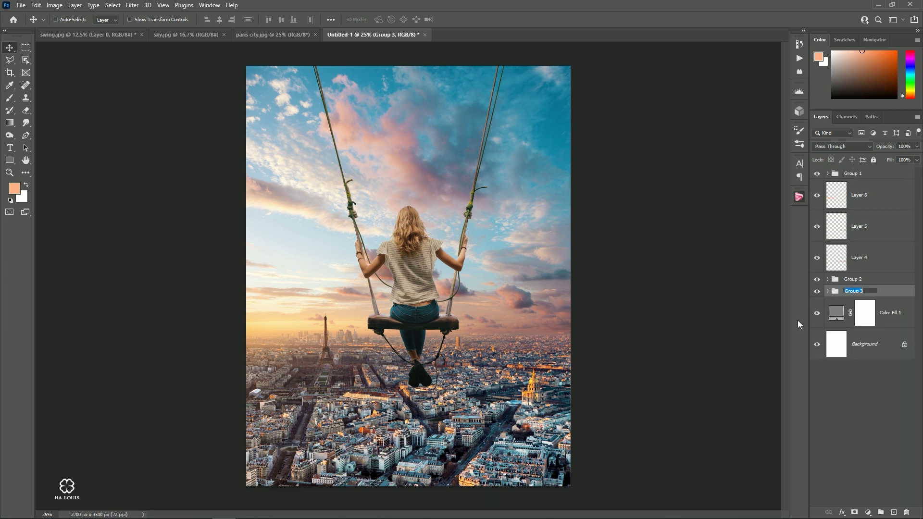
- Name the groups sky, city and girl, and close paris city.jpg
{"action": "type", "text": "sky"}
{"action": "key", "text": "Return"}
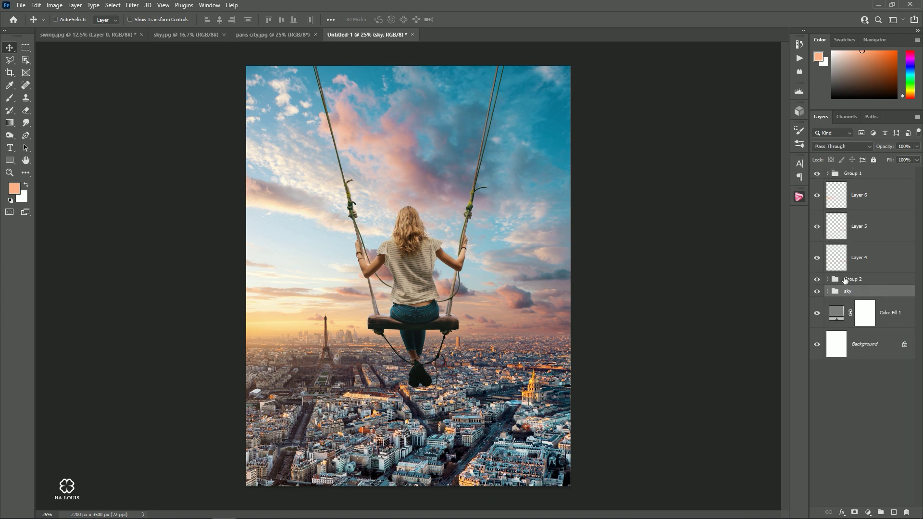
{"action": "double_click", "coordinate": [846, 279]}
{"action": "type", "text": "y"}
{"action": "key", "text": "Return"}
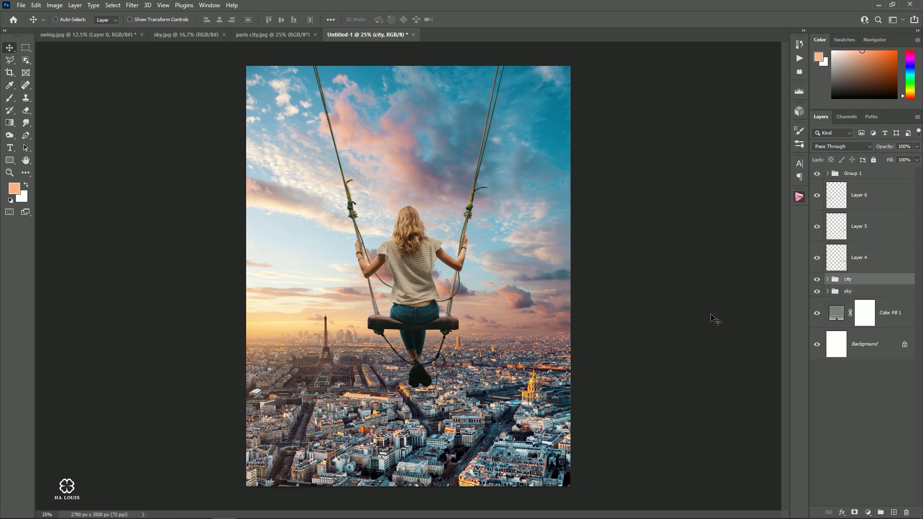
{"action": "double_click", "coordinate": [857, 173]}
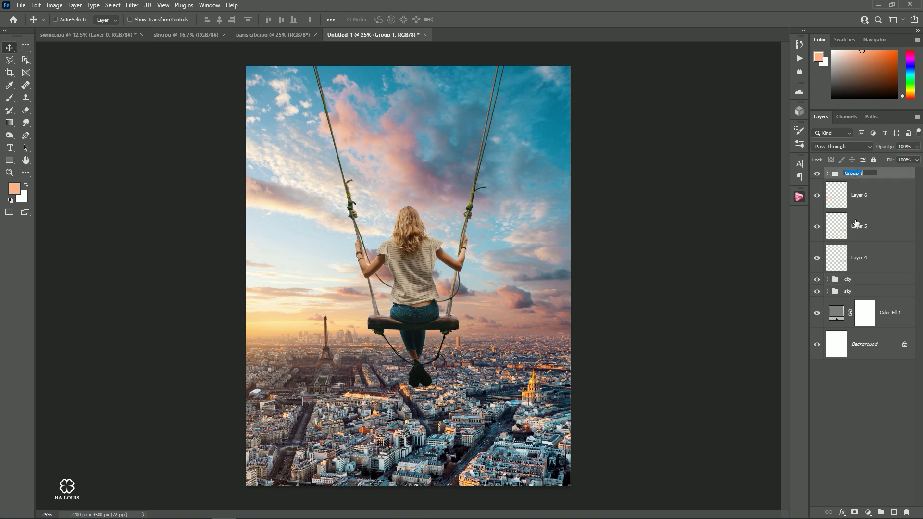
{"action": "type", "text": "girl"}
{"action": "key", "text": "Return"}
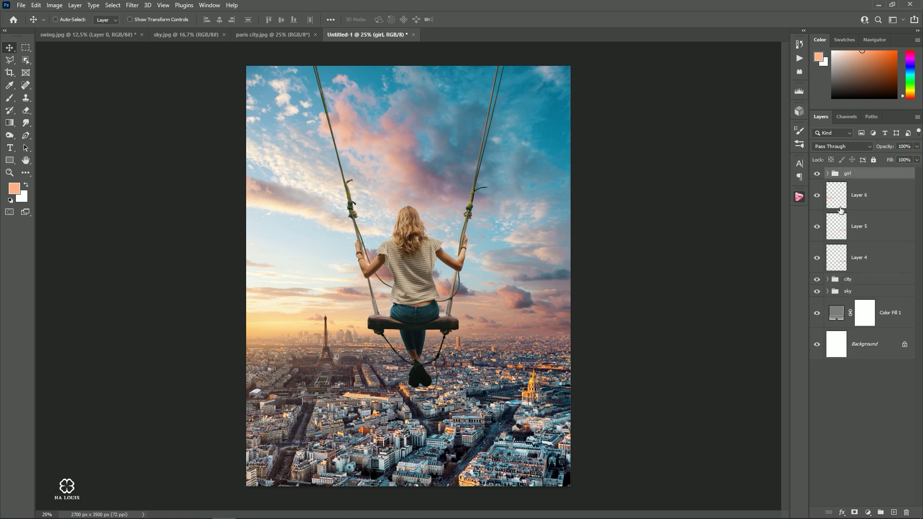
{"action": "left_click", "coordinate": [315, 34]}
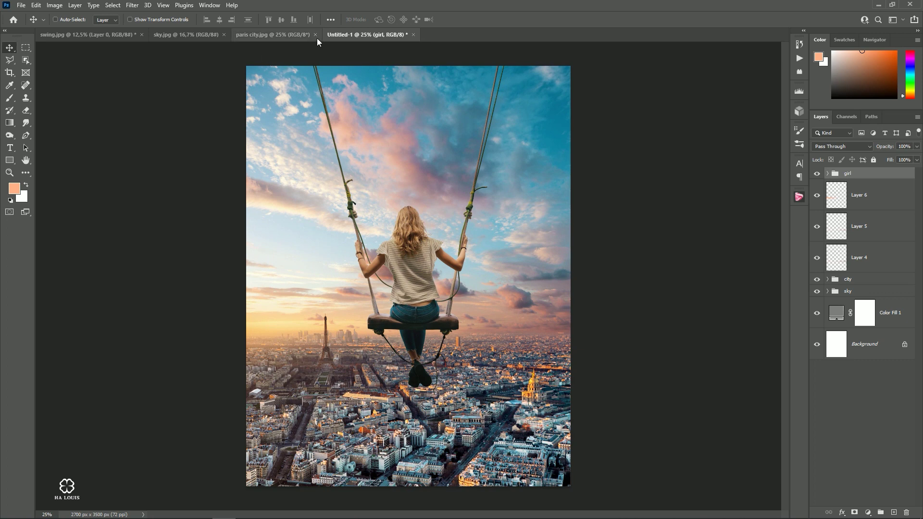
- Close sky.jpg and swing.jpg without saving changes
{"action": "left_click", "coordinate": [224, 35]}
{"action": "left_click", "coordinate": [142, 35]}
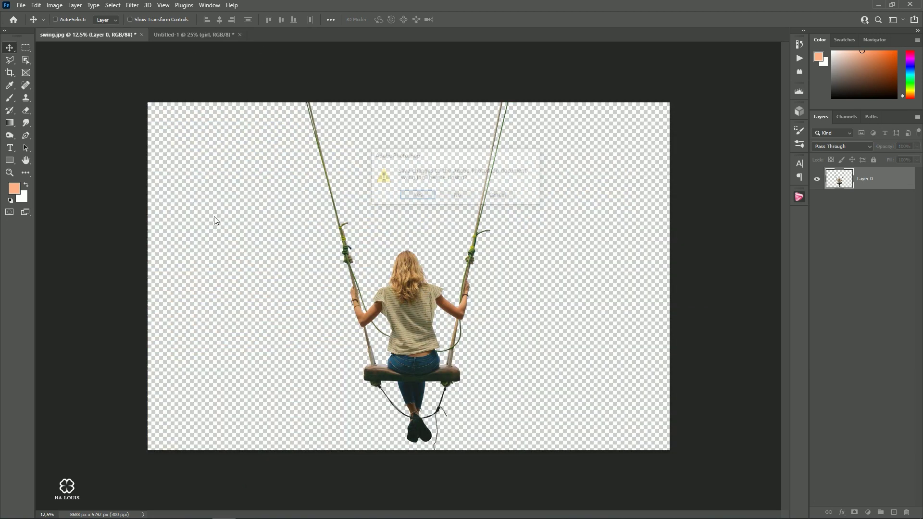
{"action": "left_click", "coordinate": [457, 195]}
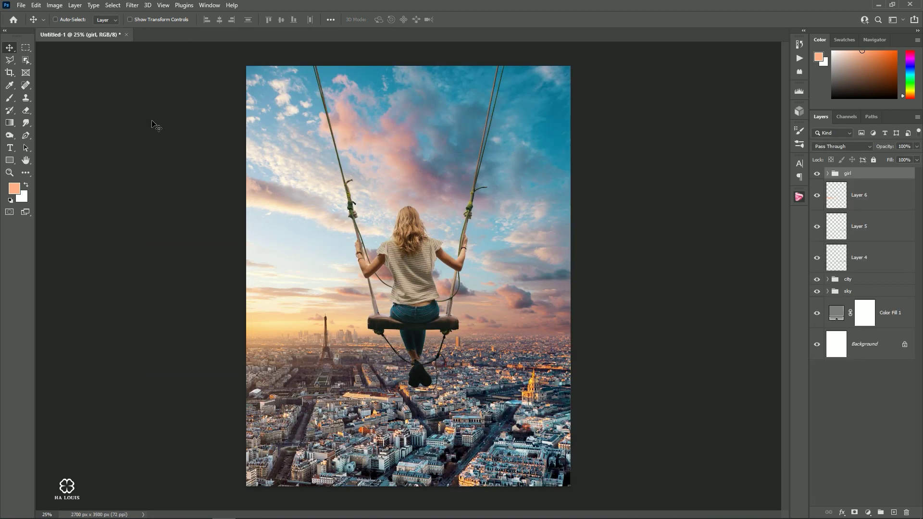
- Open balloons1.psd, balloons2.psd and balloons6.psd from the desktop New folder
{"action": "left_click", "coordinate": [21, 6]}
{"action": "left_click", "coordinate": [29, 26]}
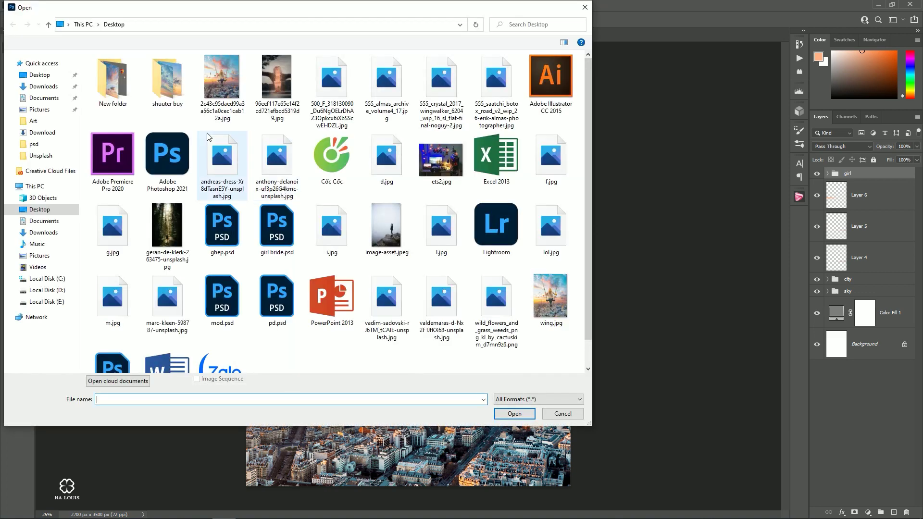
{"action": "double_click", "coordinate": [102, 82]}
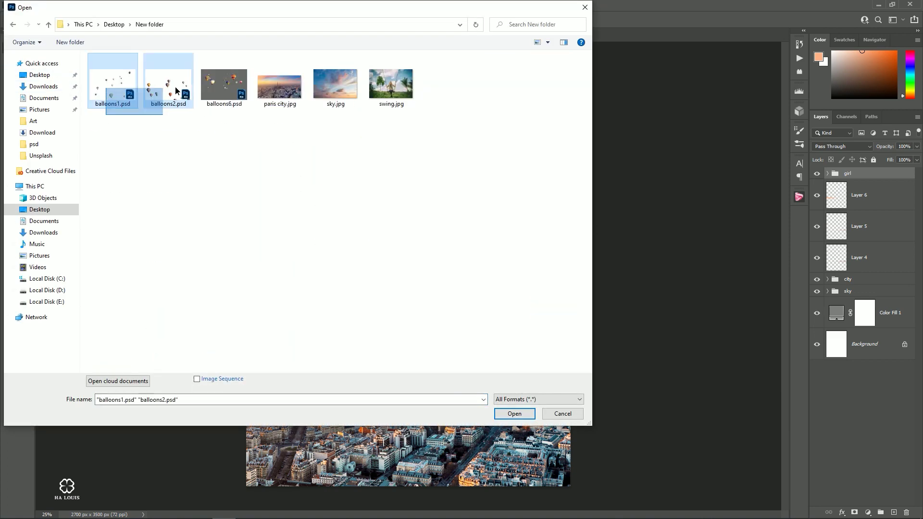
{"action": "left_click_drag", "start_coordinate": [118, 118], "coordinate": [248, 74]}
{"action": "left_click", "coordinate": [500, 415]}
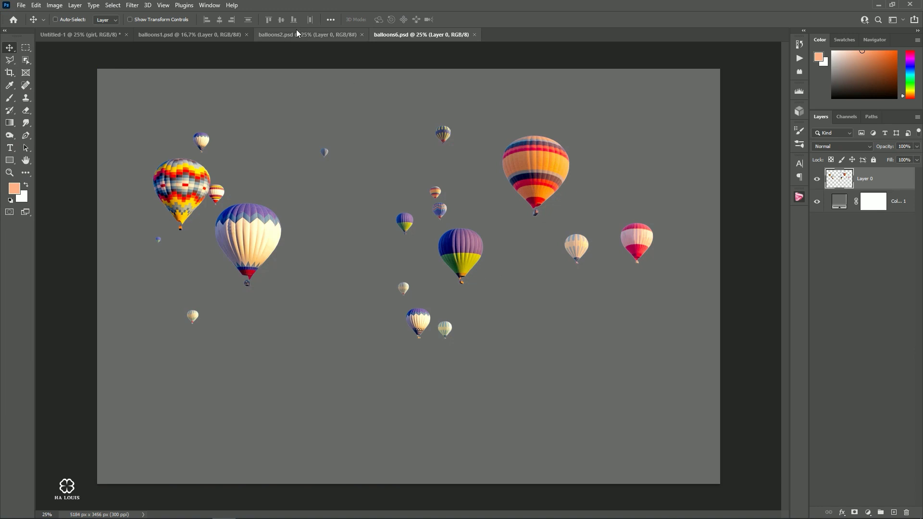
- Lasso the green balloon in balloons1 and drag it into the composite right of the girl
{"action": "left_click", "coordinate": [298, 36]}
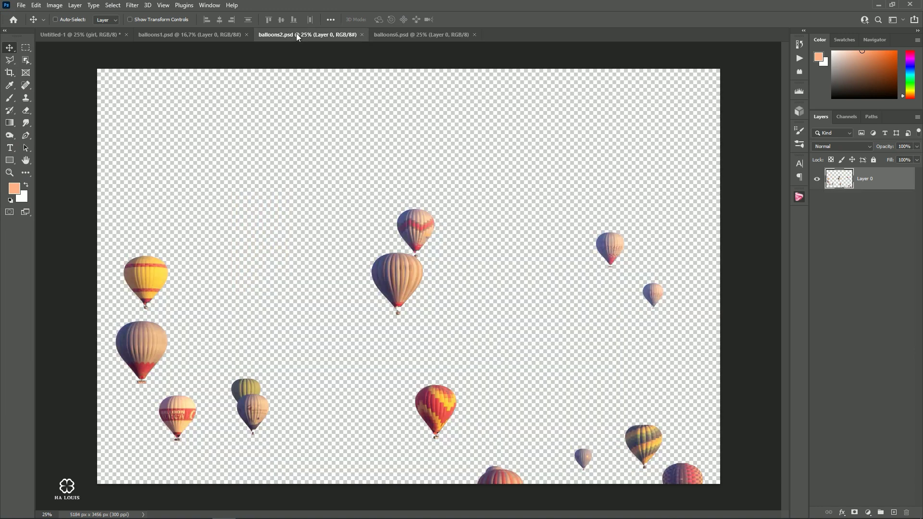
{"action": "right_click", "coordinate": [9, 60]}
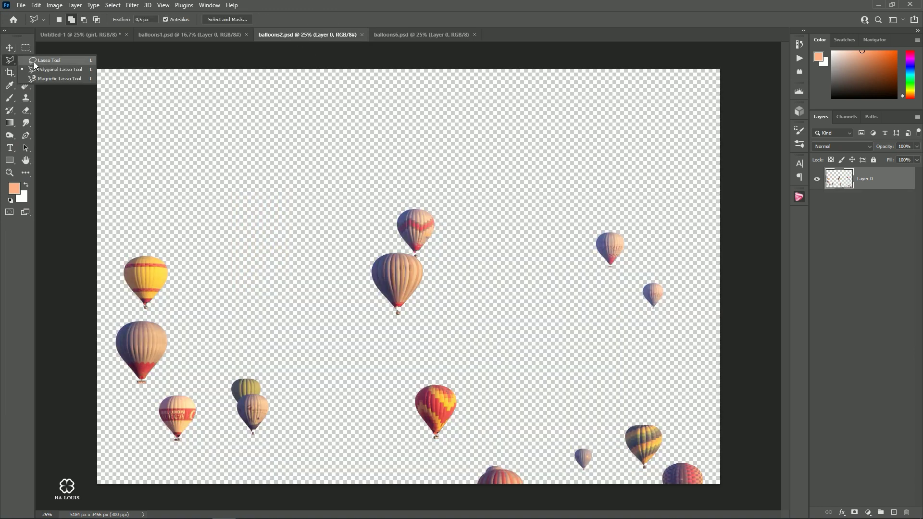
{"action": "left_click", "coordinate": [43, 62]}
{"action": "left_click", "coordinate": [154, 35]}
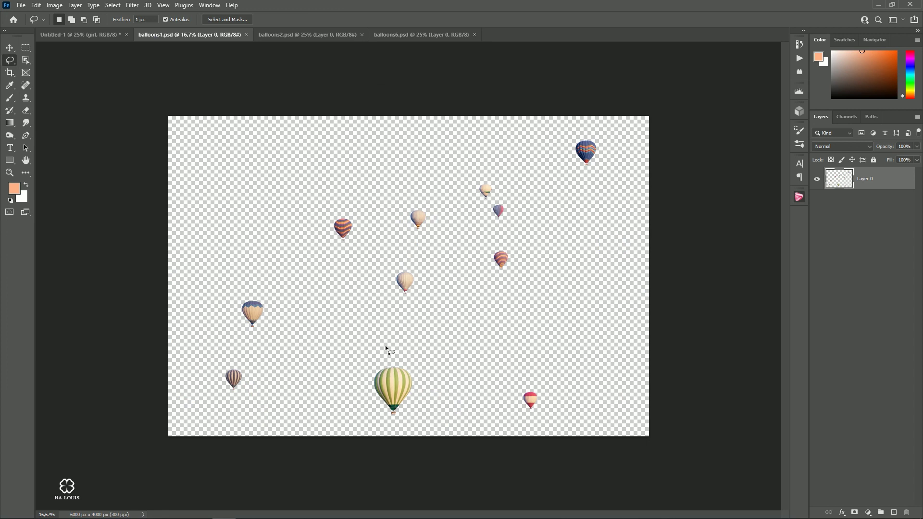
{"action": "left_click_drag", "start_coordinate": [385, 345], "coordinate": [435, 345]}
{"action": "left_click", "coordinate": [10, 47]}
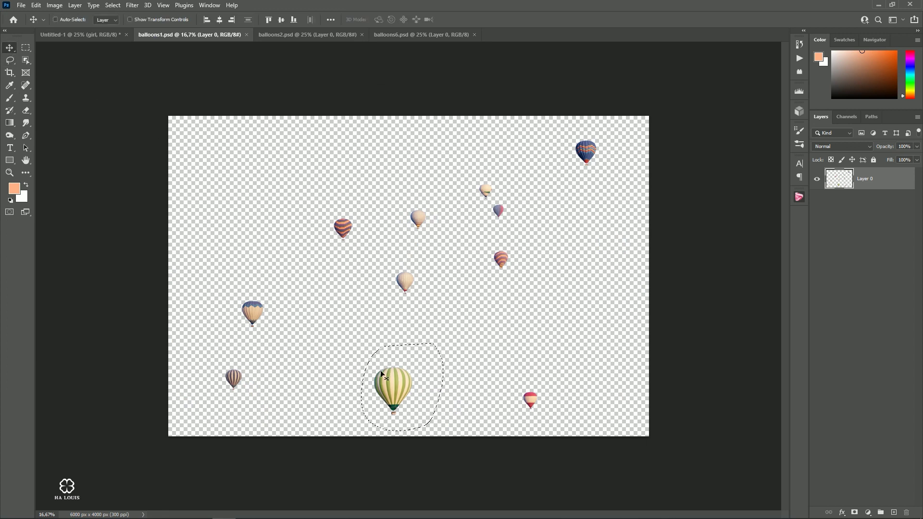
{"action": "left_click_drag", "start_coordinate": [393, 387], "coordinate": [100, 38]}
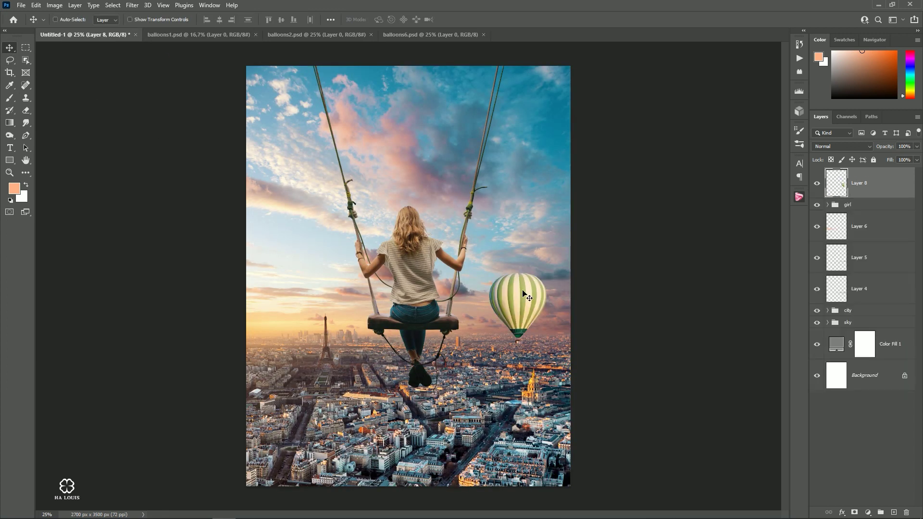
{"action": "left_click_drag", "start_coordinate": [513, 287], "coordinate": [516, 272]}
- Flip the balloon horizontally and shrink it much smaller
{"action": "key", "text": "ctrl+t"}
{"action": "right_click", "coordinate": [525, 278]}
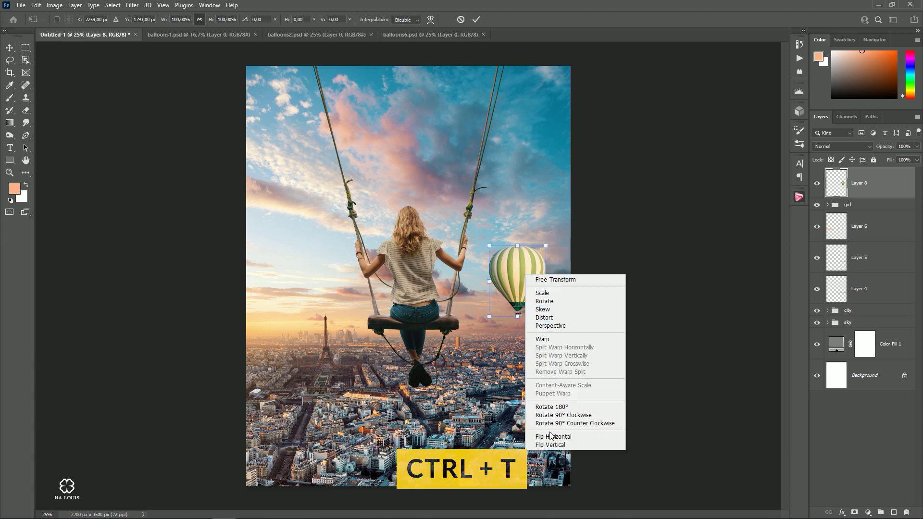
{"action": "left_click", "coordinate": [553, 438]}
{"action": "mouse_move", "coordinate": [545, 247]}
{"action": "left_mouse_down"}
{"action": "mouse_move", "coordinate": [513, 301]}
{"action": "mouse_move", "coordinate": [534, 240]}
{"action": "left_mouse_up"}
{"action": "left_click", "coordinate": [474, 22]}
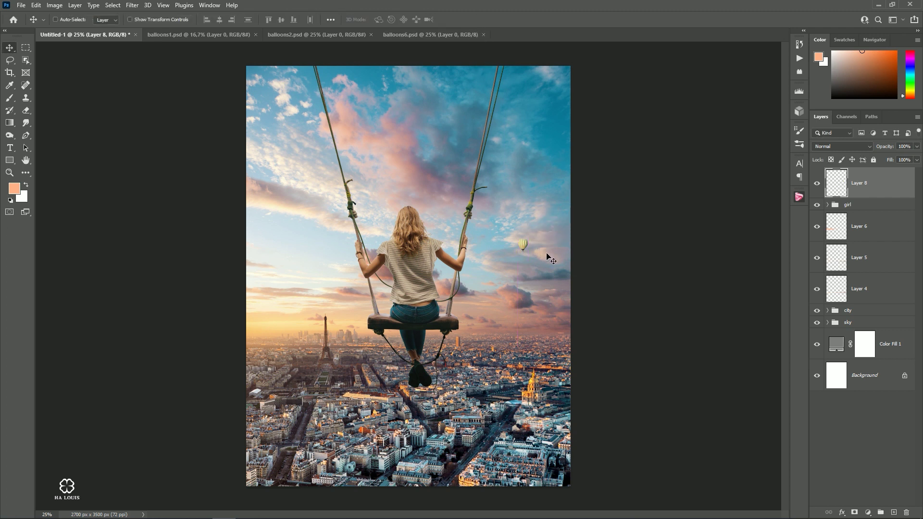
- Select a few balloons in balloons1 and drop them into the composite sky as Layer 9
{"action": "left_click", "coordinate": [430, 35]}
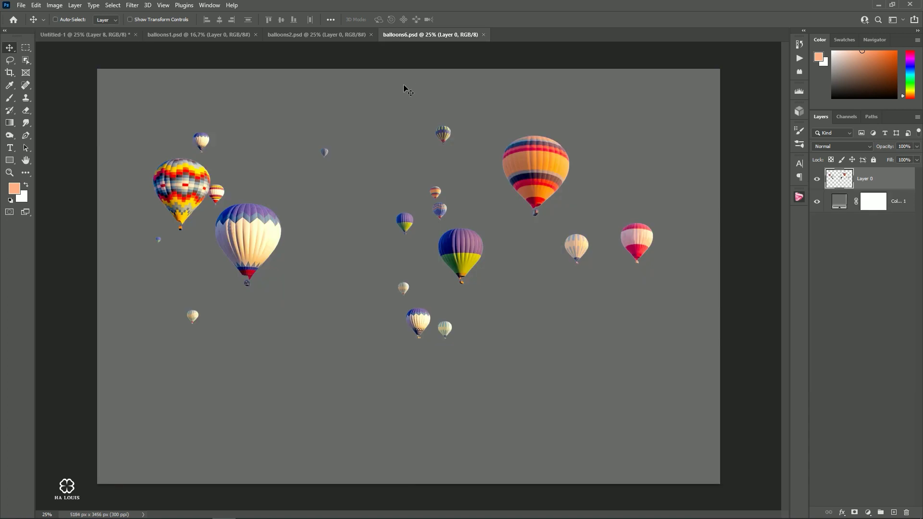
{"action": "left_click", "coordinate": [317, 34]}
{"action": "key", "text": "l"}
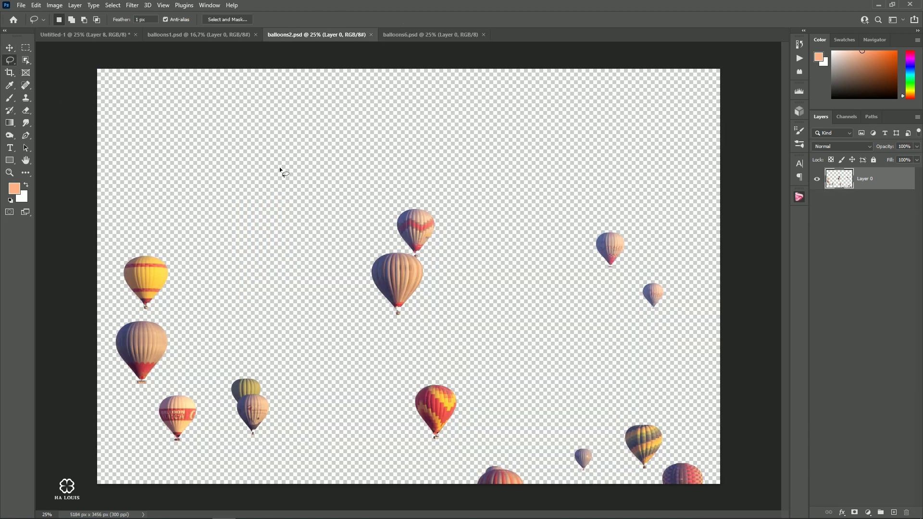
{"action": "left_click", "coordinate": [226, 34]}
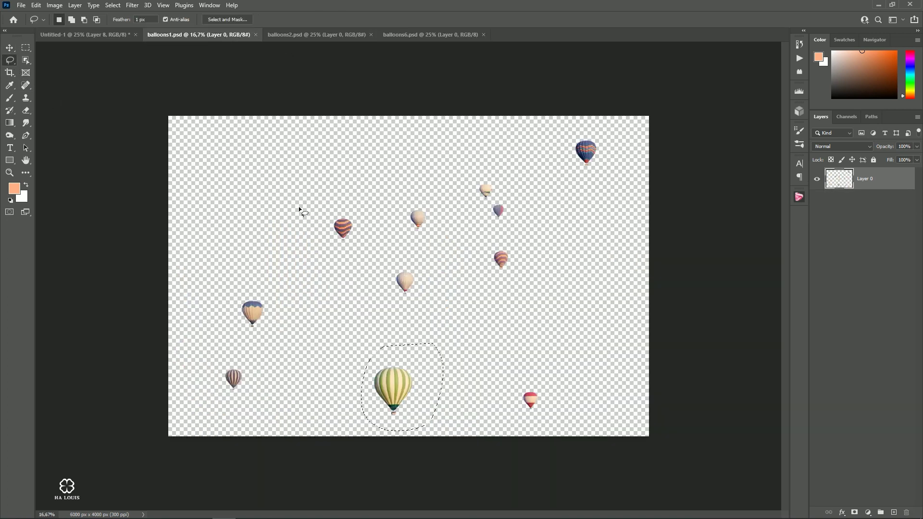
{"action": "key", "text": "ctrl+d"}
{"action": "key", "text": "v"}
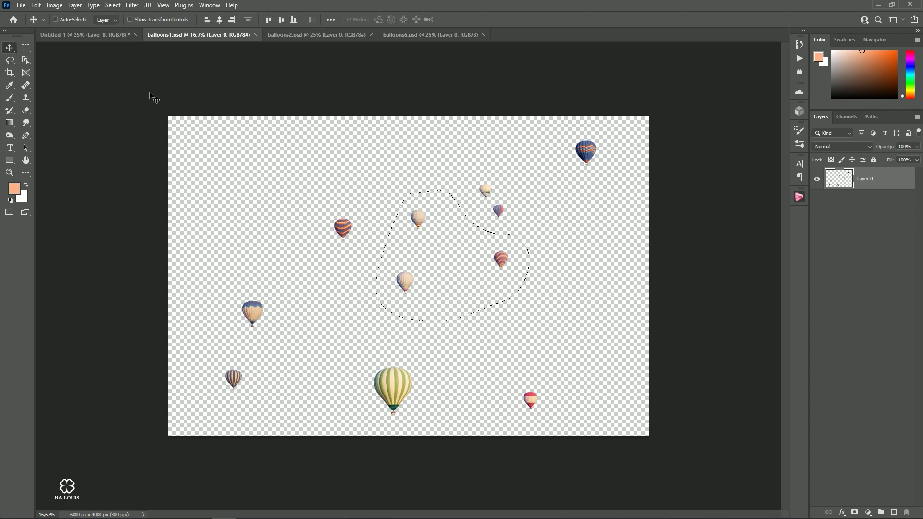
{"action": "mouse_move", "coordinate": [387, 168]}
{"action": "left_mouse_down"}
{"action": "mouse_move", "coordinate": [119, 37]}
{"action": "mouse_move", "coordinate": [394, 223]}
{"action": "left_mouse_up"}
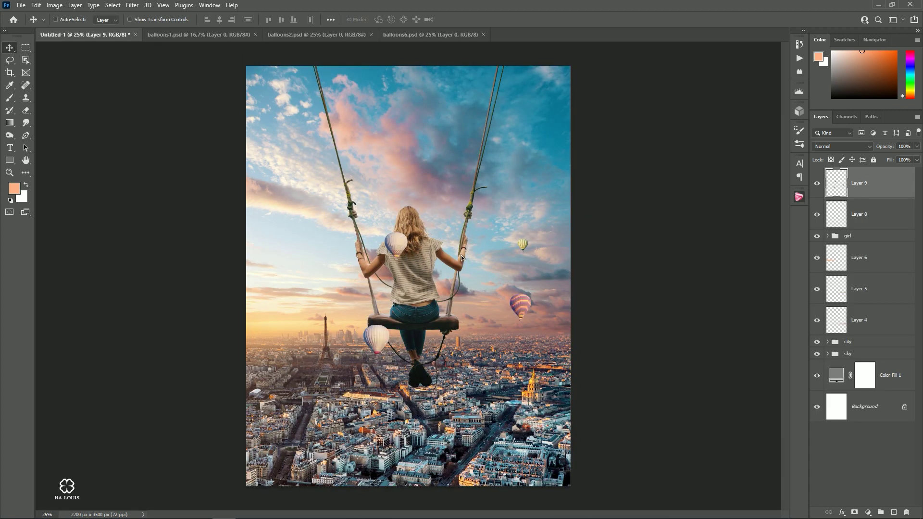
{"action": "left_click_drag", "start_coordinate": [479, 299], "coordinate": [506, 271]}
- Flip the balloon cluster horizontally and shrink it to about 15.77% right of the girl
{"action": "key", "text": "ctrl+t"}
{"action": "right_click", "coordinate": [508, 234]}
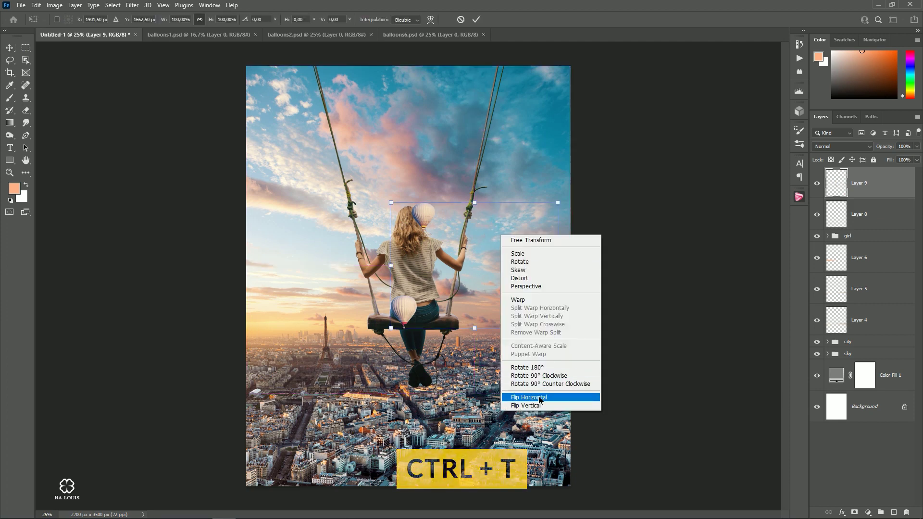
{"action": "left_click", "coordinate": [529, 402]}
{"action": "mouse_move", "coordinate": [552, 206]}
{"action": "left_mouse_down"}
{"action": "mouse_move", "coordinate": [441, 272]}
{"action": "mouse_move", "coordinate": [449, 269]}
{"action": "left_mouse_up"}
{"action": "left_click_drag", "start_coordinate": [423, 303], "coordinate": [529, 265]}
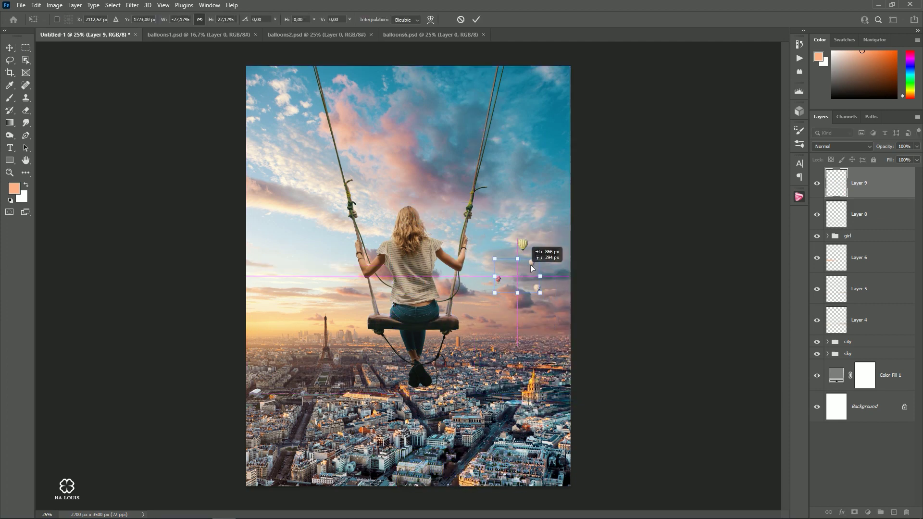
{"action": "left_click", "coordinate": [514, 255], "text": "ctrl"}
{"action": "left_click", "coordinate": [514, 254], "text": "ctrl"}
{"action": "mouse_move", "coordinate": [568, 203]}
{"action": "left_mouse_down"}
{"action": "mouse_move", "coordinate": [522, 243]}
{"action": "mouse_move", "coordinate": [534, 234]}
{"action": "mouse_move", "coordinate": [520, 269]}
{"action": "left_mouse_up"}
{"action": "key", "text": "Return"}
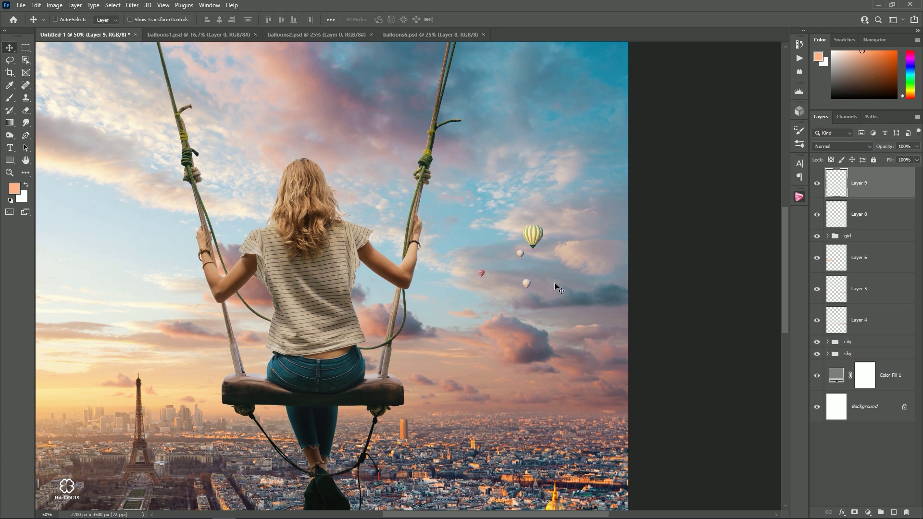
{"action": "key", "text": "ctrl+minus"}
{"action": "key", "text": "ctrl+minus"}
{"action": "key", "text": "ctrl+minus"}
{"action": "key", "text": "ctrl+plus"}
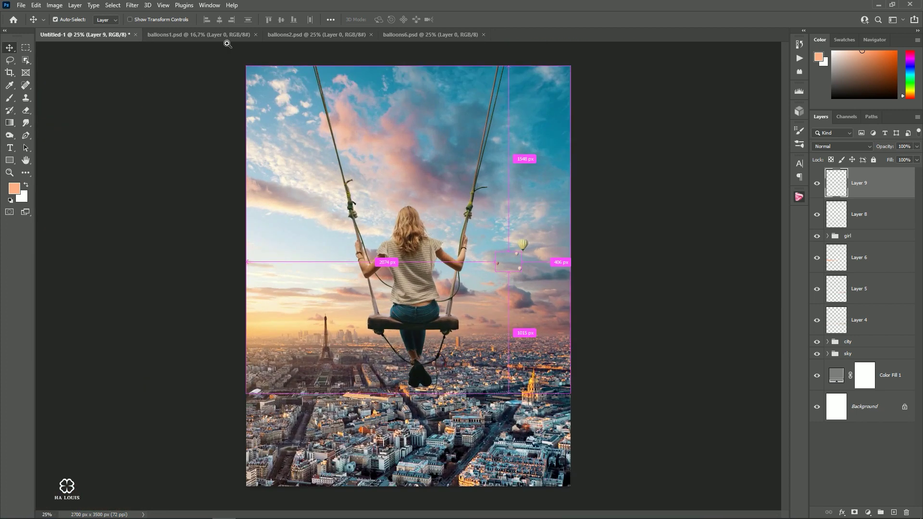
{"action": "left_click", "coordinate": [217, 39]}
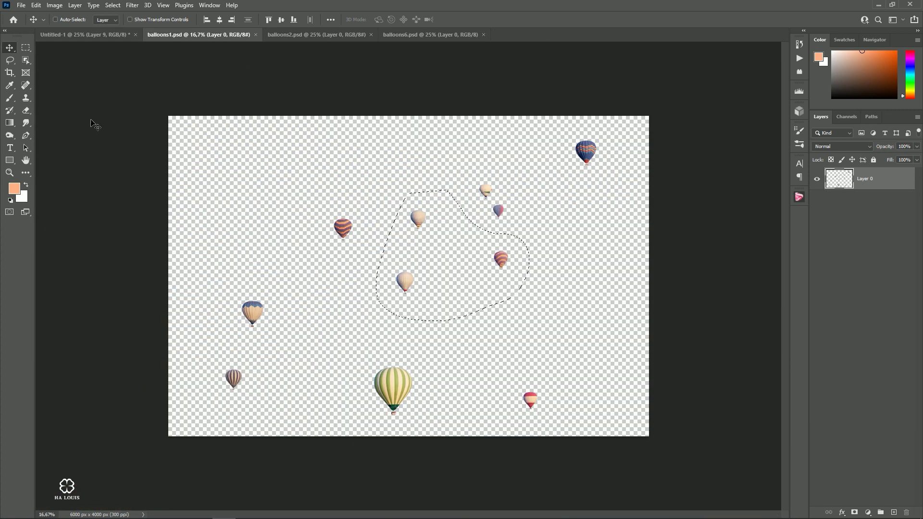
- Add another single balloon as Layer 10, mirrored and shrunk beside the striped balloon
{"action": "left_click", "coordinate": [10, 60]}
{"action": "left_click", "coordinate": [425, 266]}
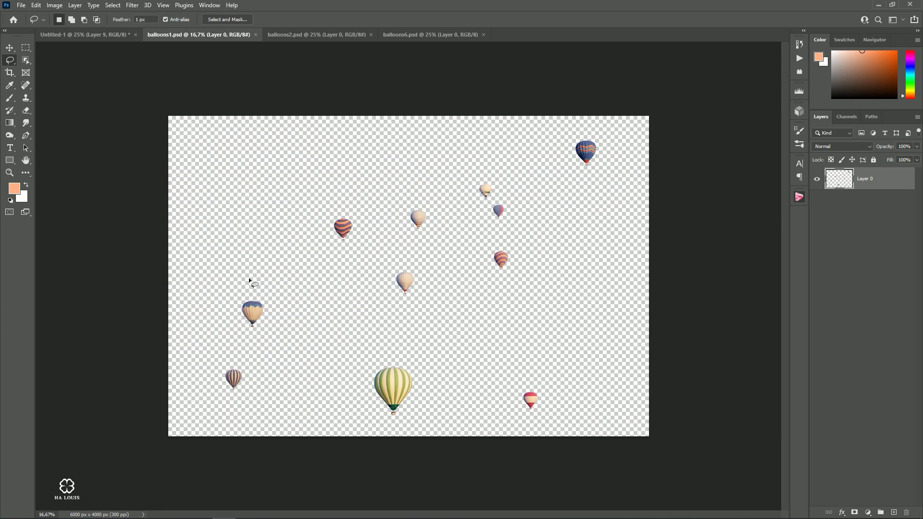
{"action": "mouse_move", "coordinate": [249, 278]}
{"action": "left_mouse_down"}
{"action": "mouse_move", "coordinate": [129, 60]}
{"action": "mouse_move", "coordinate": [524, 252]}
{"action": "left_mouse_up"}
{"action": "key", "text": "v"}
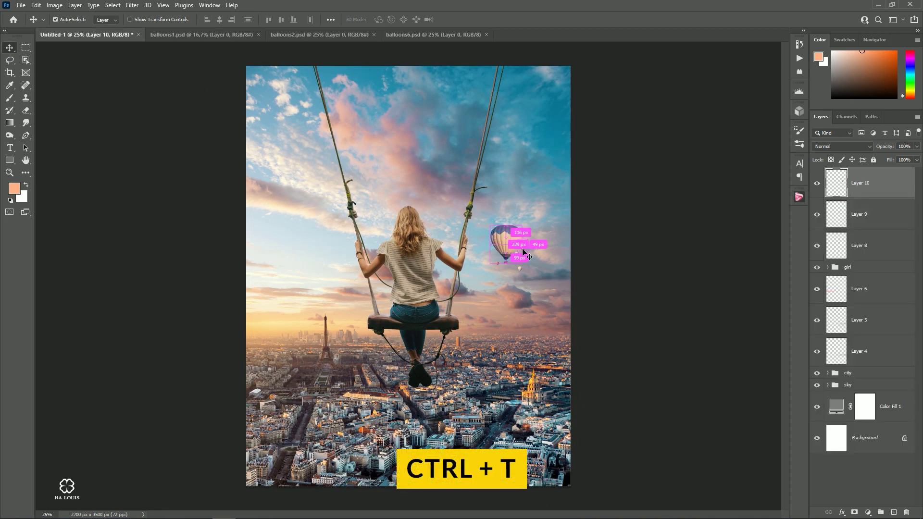
{"action": "key", "text": "ctrl+t"}
{"action": "right_click", "coordinate": [513, 241]}
{"action": "left_click", "coordinate": [538, 403]}
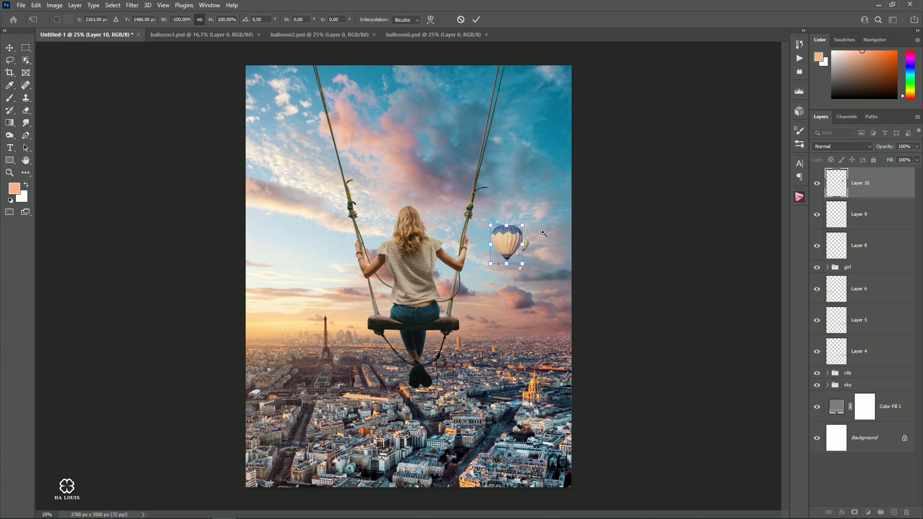
{"action": "left_click", "coordinate": [543, 233]}
{"action": "mouse_move", "coordinate": [500, 217]}
{"action": "left_mouse_down"}
{"action": "mouse_move", "coordinate": [455, 277]}
{"action": "mouse_move", "coordinate": [520, 281]}
{"action": "mouse_move", "coordinate": [544, 241]}
{"action": "mouse_move", "coordinate": [436, 226]}
{"action": "left_mouse_up"}
{"action": "key", "text": "Return"}
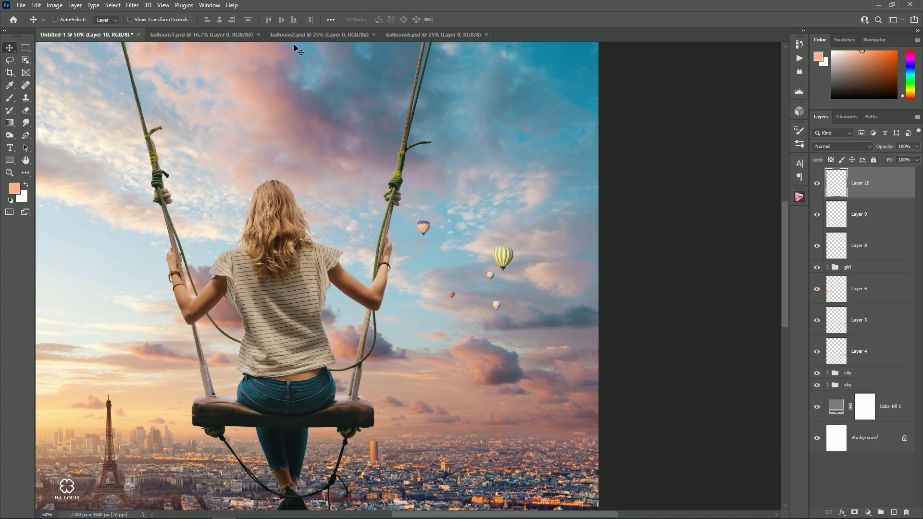
- Lasso two right-hand balloons in balloons2 and bring them into the composite
{"action": "left_click", "coordinate": [313, 35]}
{"action": "left_click", "coordinate": [10, 60]}
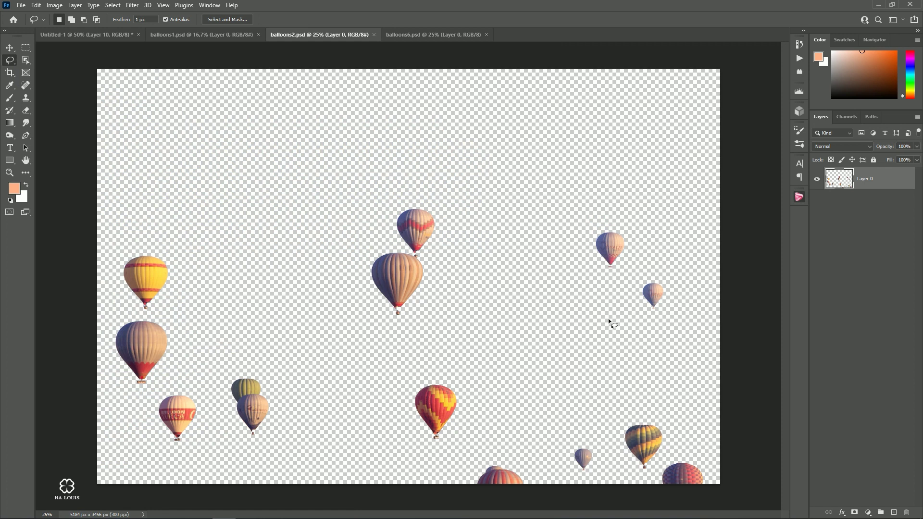
{"action": "left_click_drag", "start_coordinate": [584, 212], "coordinate": [659, 201]}
{"action": "key", "text": "v"}
{"action": "mouse_move", "coordinate": [568, 229]}
{"action": "left_mouse_down"}
{"action": "mouse_move", "coordinate": [560, 303]}
{"action": "mouse_move", "coordinate": [472, 205]}
{"action": "left_mouse_up"}
- Mirror the balloon pair and shrink it to about 9.68% right of the swing
{"action": "key", "text": "ctrl+t"}
{"action": "right_click", "coordinate": [531, 214]}
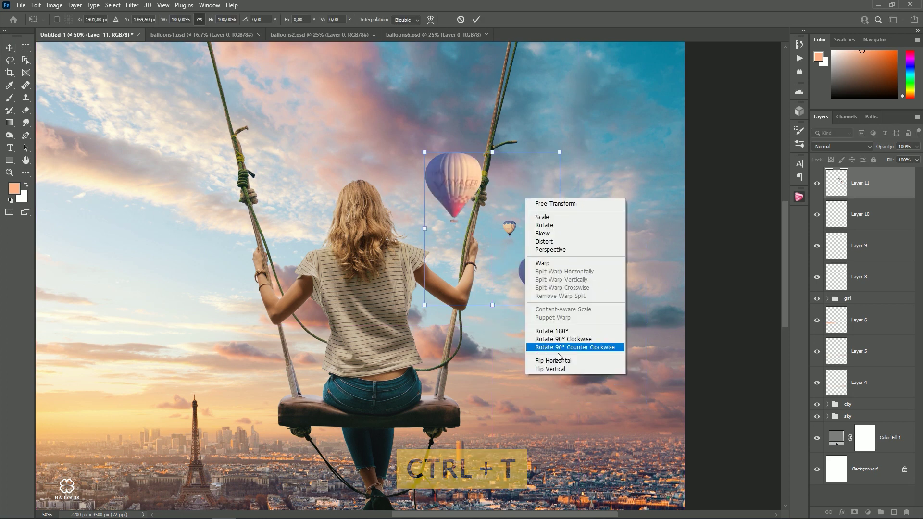
{"action": "left_click", "coordinate": [553, 360]}
{"action": "left_click_drag", "start_coordinate": [551, 213], "coordinate": [625, 220]}
{"action": "mouse_move", "coordinate": [630, 157]}
{"action": "left_mouse_down"}
{"action": "mouse_move", "coordinate": [505, 299]}
{"action": "mouse_move", "coordinate": [650, 243]}
{"action": "left_mouse_up"}
{"action": "left_click", "coordinate": [476, 19]}
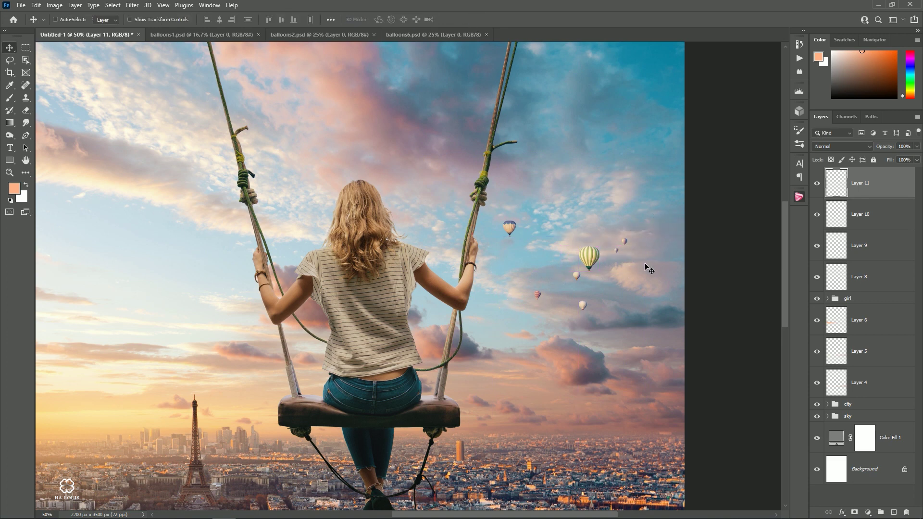
{"action": "key", "text": "ctrl+minus"}
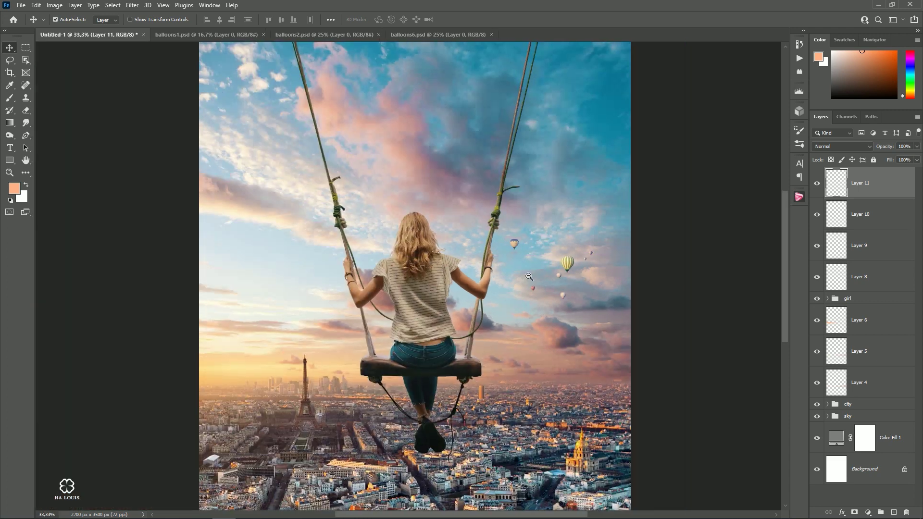
{"action": "key", "text": "ctrl+minus"}
{"action": "key", "text": "ctrl+minus"}
{"action": "key", "text": "ctrl+plus"}
- Lasso the purple-and-green balloon and its small neighbours in balloons6
{"action": "left_click", "coordinate": [408, 34]}
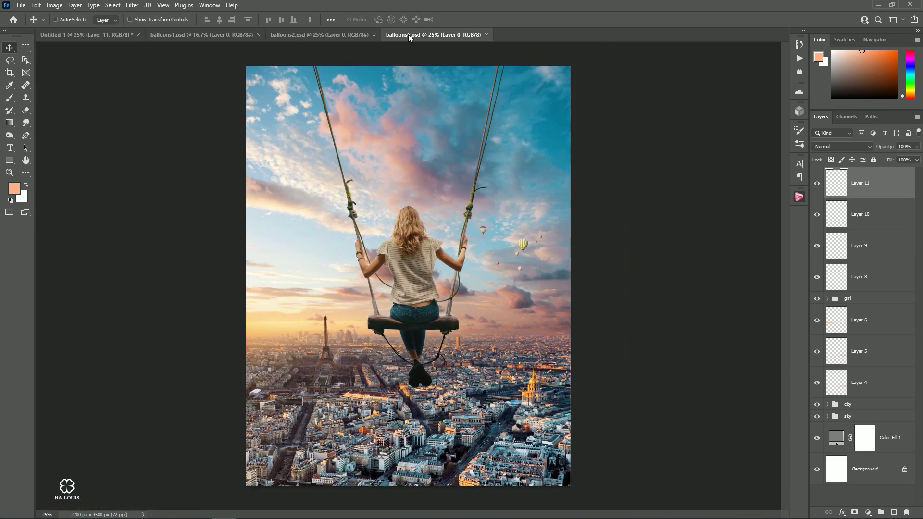
{"action": "left_click", "coordinate": [9, 61]}
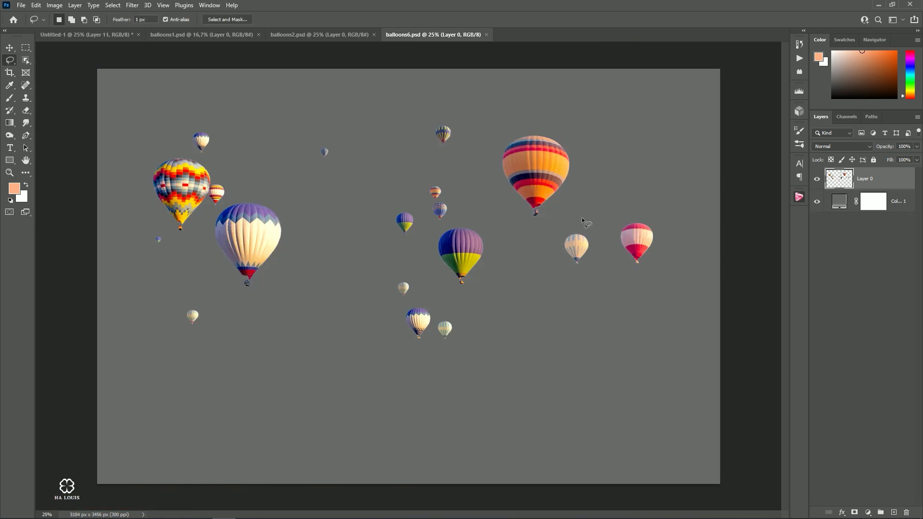
{"action": "left_click_drag", "start_coordinate": [557, 294], "coordinate": [557, 294]}
{"action": "left_click_drag", "start_coordinate": [411, 265], "coordinate": [377, 287]}
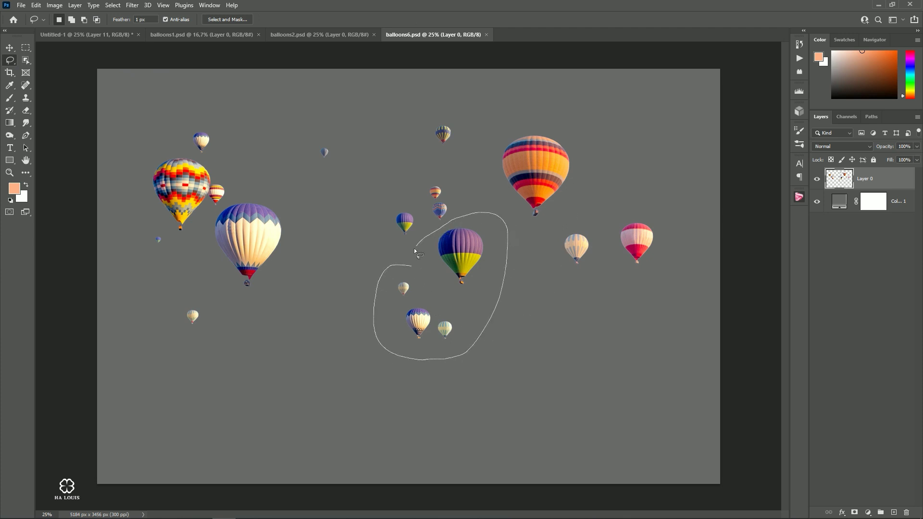
{"action": "mouse_move", "coordinate": [416, 251]}
{"action": "left_mouse_down"}
{"action": "mouse_move", "coordinate": [107, 39]}
{"action": "mouse_move", "coordinate": [442, 266]}
{"action": "mouse_move", "coordinate": [379, 262]}
{"action": "left_mouse_up"}
{"action": "key", "text": "v"}
- Mirror the cluster, shrink it to about 148 by 166 px, and place it left of the swing
{"action": "key", "text": "ctrl+t"}
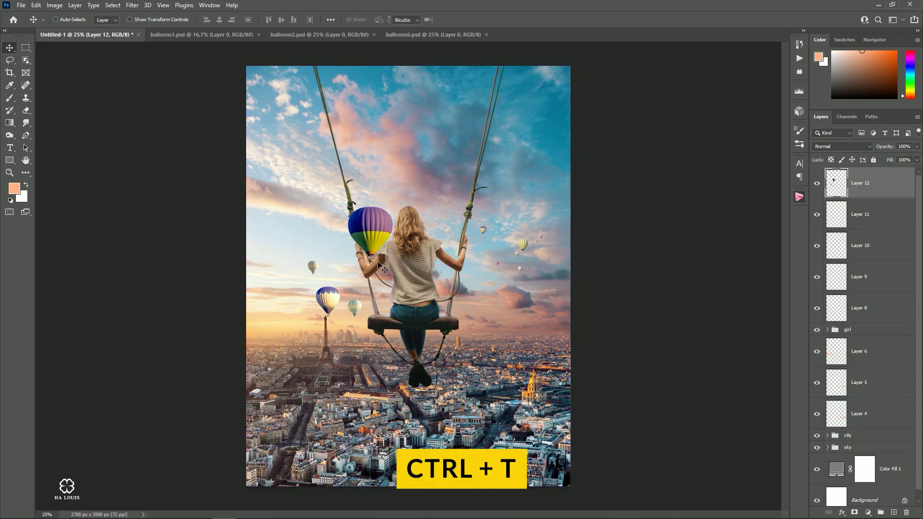
{"action": "right_click", "coordinate": [361, 244]}
{"action": "left_click", "coordinate": [385, 404]}
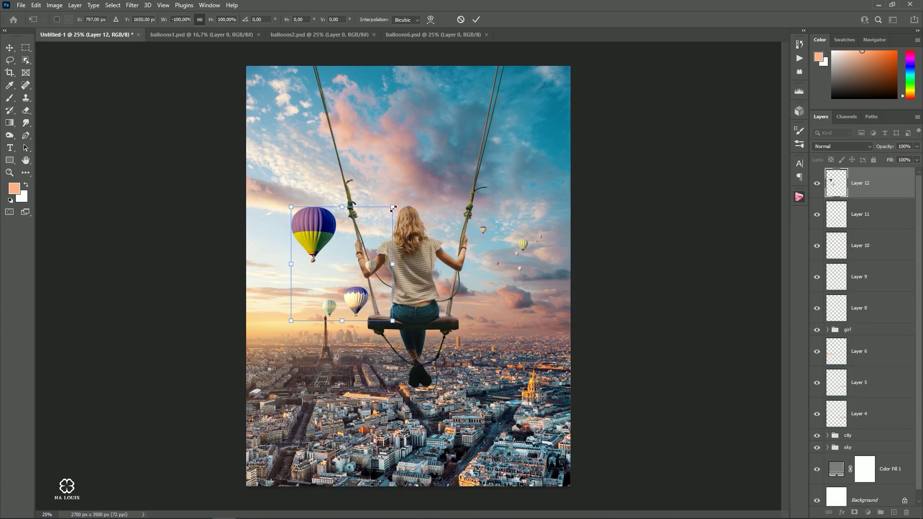
{"action": "left_click_drag", "start_coordinate": [394, 208], "coordinate": [321, 312]}
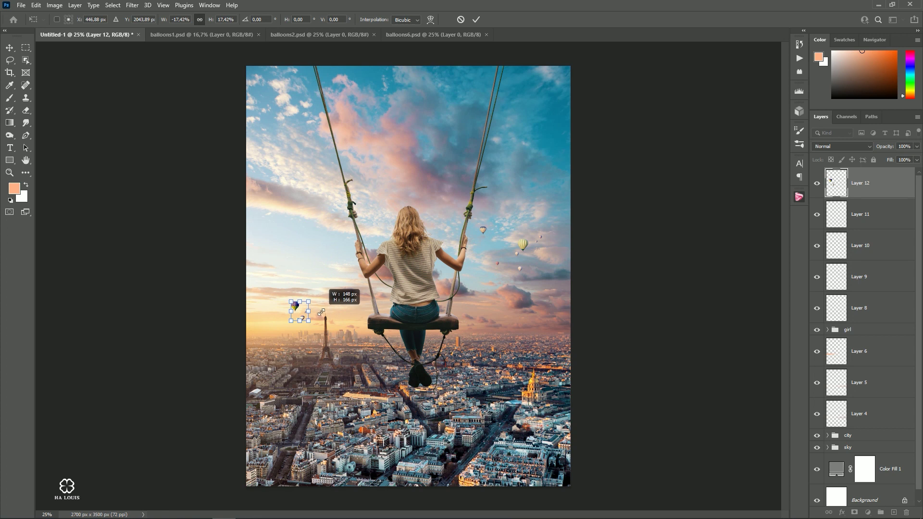
{"action": "left_click", "coordinate": [476, 20]}
{"action": "left_click_drag", "start_coordinate": [329, 291], "coordinate": [321, 270]}
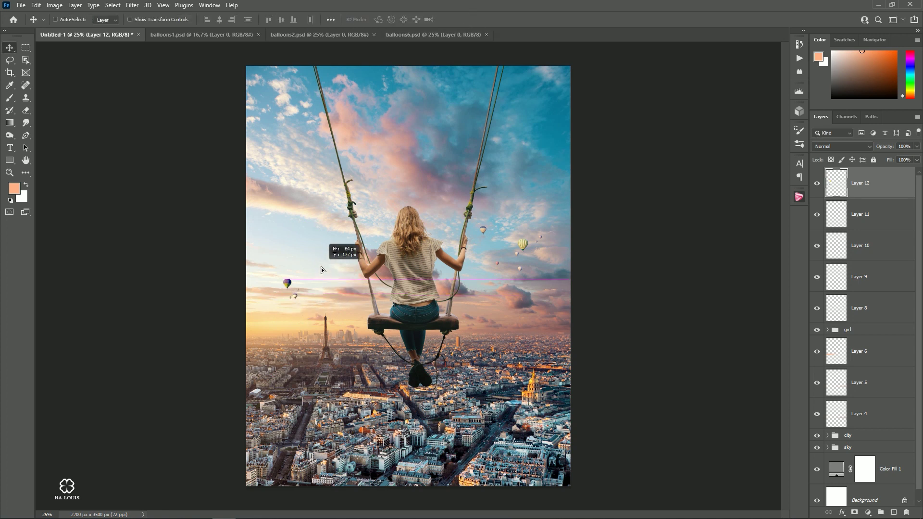
{"action": "left_click_drag", "start_coordinate": [321, 270], "coordinate": [327, 278]}
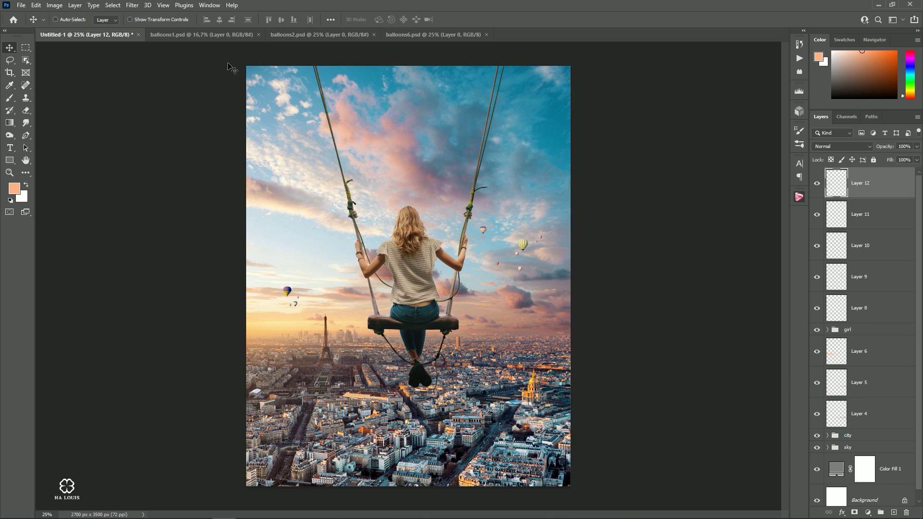
{"action": "left_click", "coordinate": [406, 36]}
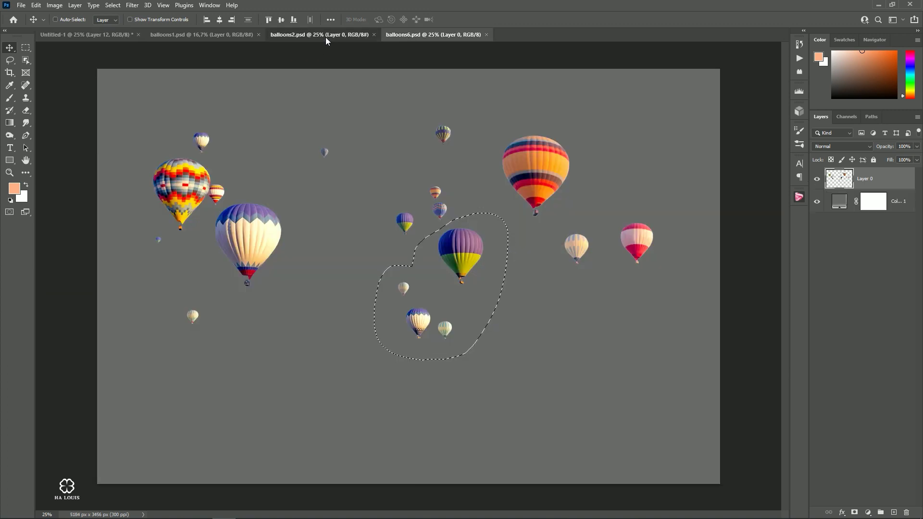
- Lasso the left-hand balloons in balloons2 and bring them into the composite as Layer 13
{"action": "left_click", "coordinate": [325, 36]}
{"action": "key", "text": "l"}
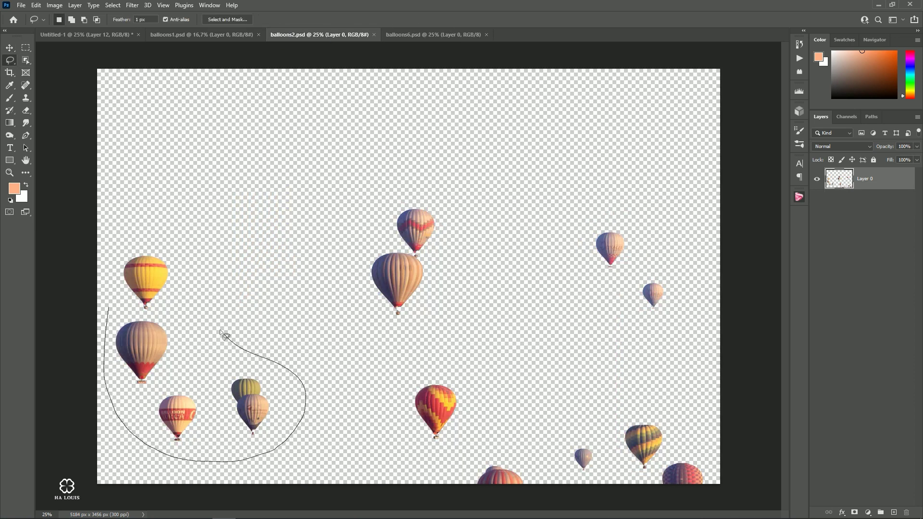
{"action": "left_click_drag", "start_coordinate": [104, 277], "coordinate": [106, 281]}
{"action": "key", "text": "v"}
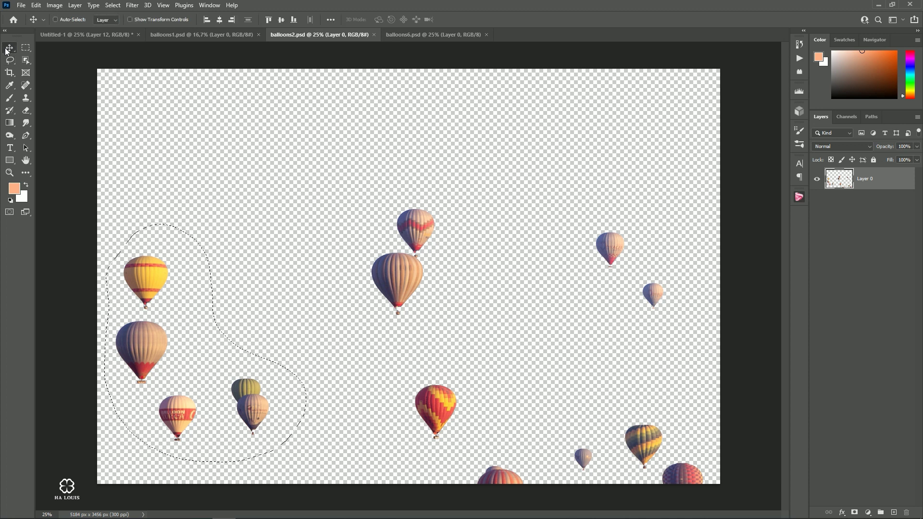
{"action": "left_click_drag", "start_coordinate": [178, 277], "coordinate": [327, 252]}
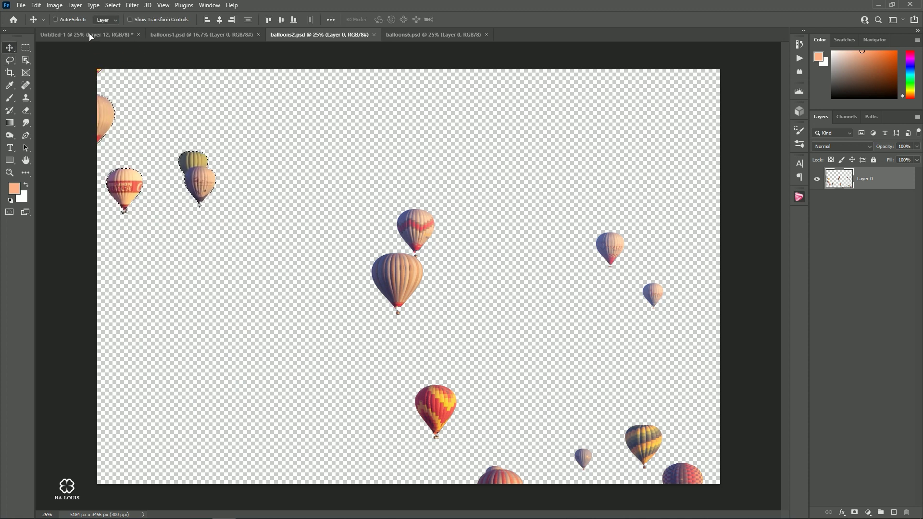
- Mirror the balloons, scale them to about 5%, and place them beside the purple group
{"action": "key", "text": "ctrl+t"}
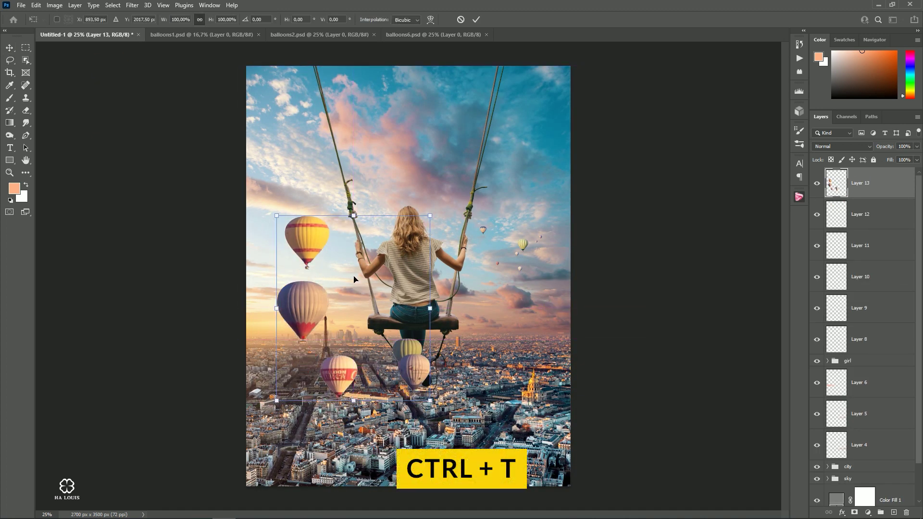
{"action": "right_click", "coordinate": [356, 257]}
{"action": "left_click", "coordinate": [380, 420]}
{"action": "mouse_move", "coordinate": [430, 215]}
{"action": "left_mouse_down"}
{"action": "mouse_move", "coordinate": [317, 366]}
{"action": "mouse_move", "coordinate": [309, 290]}
{"action": "left_mouse_up"}
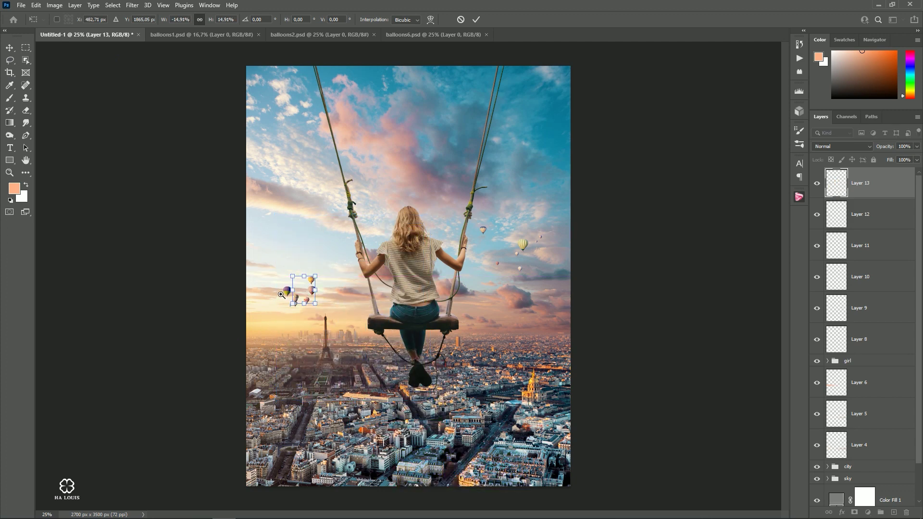
{"action": "scroll", "coordinate": [309, 290], "scroll_direction": "up", "scroll_amount": 3}
{"action": "mouse_move", "coordinate": [370, 255]}
{"action": "left_mouse_down"}
{"action": "mouse_move", "coordinate": [428, 263]}
{"action": "mouse_move", "coordinate": [394, 310]}
{"action": "mouse_move", "coordinate": [402, 300]}
{"action": "left_mouse_up"}
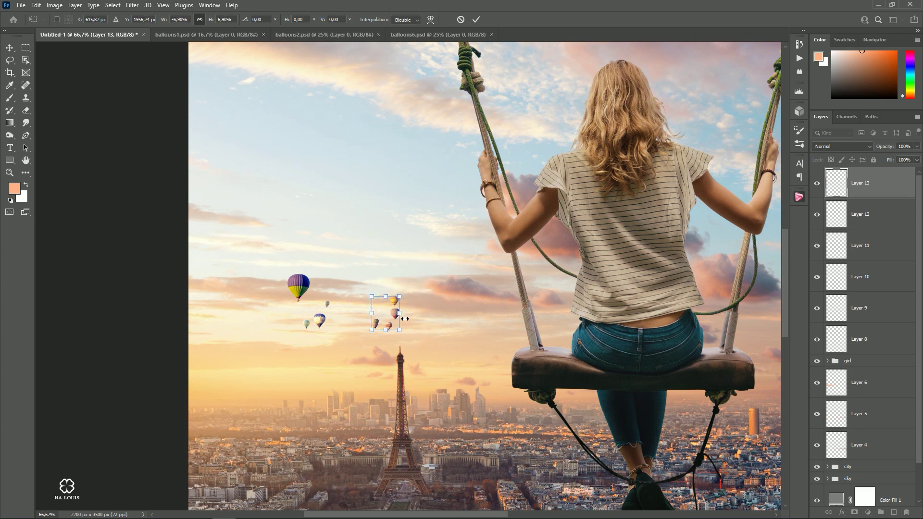
{"action": "key", "text": "Return"}
{"action": "left_click_drag", "start_coordinate": [402, 309], "coordinate": [386, 290]}
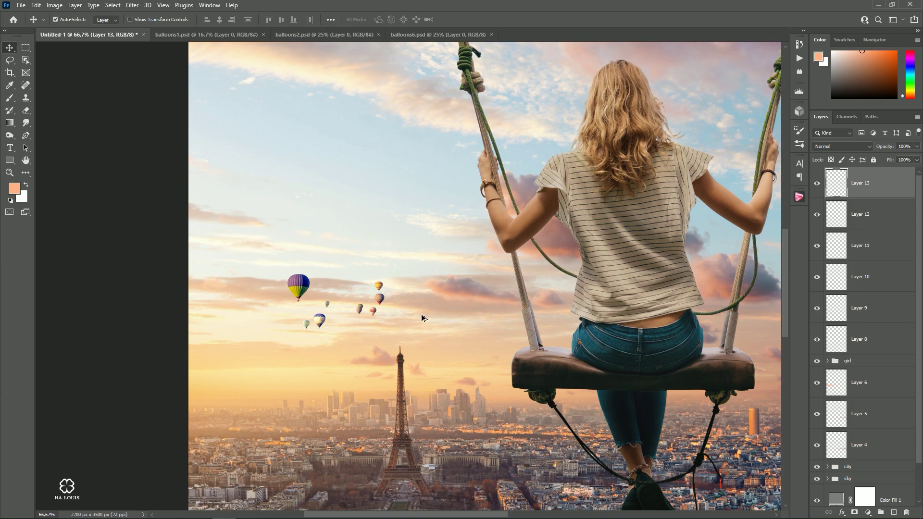
{"action": "scroll", "coordinate": [384, 294], "scroll_direction": "down", "scroll_amount": 4}
{"action": "scroll", "coordinate": [388, 282], "scroll_direction": "up", "scroll_amount": 1}
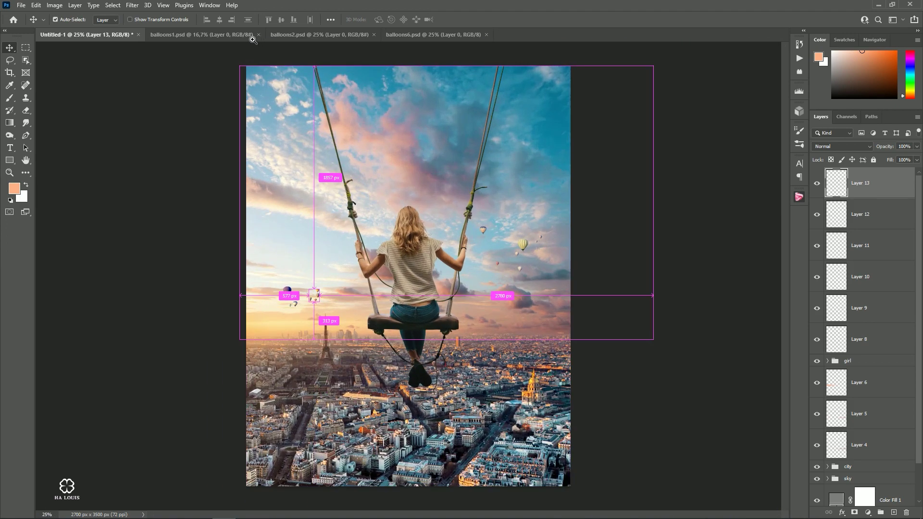
{"action": "left_click", "coordinate": [226, 36]}
- Lasso several central balloons in balloons1 and drag them into the composite as Layer 14
{"action": "left_click", "coordinate": [11, 62]}
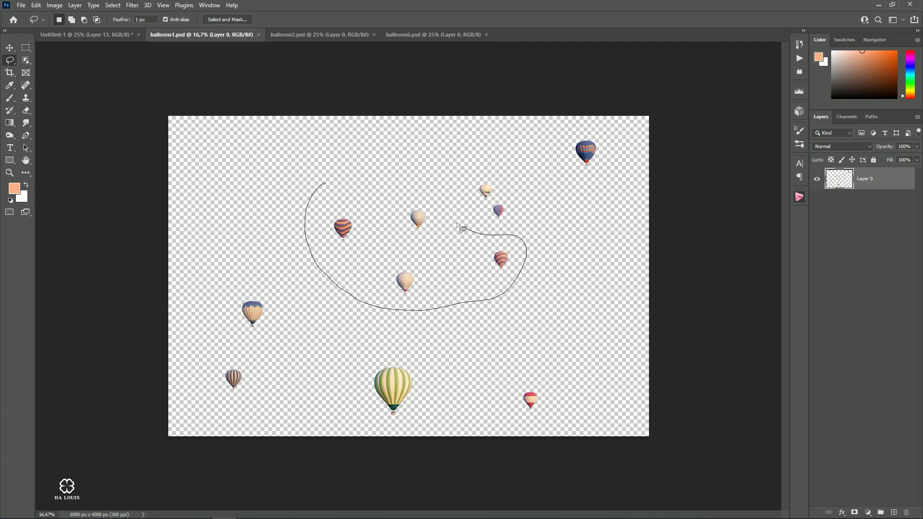
{"action": "left_click_drag", "start_coordinate": [307, 236], "coordinate": [323, 183]}
{"action": "left_click", "coordinate": [10, 48]}
{"action": "mouse_move", "coordinate": [383, 226]}
{"action": "left_mouse_down"}
{"action": "mouse_move", "coordinate": [369, 288]}
{"action": "mouse_move", "coordinate": [349, 267]}
{"action": "left_mouse_up"}
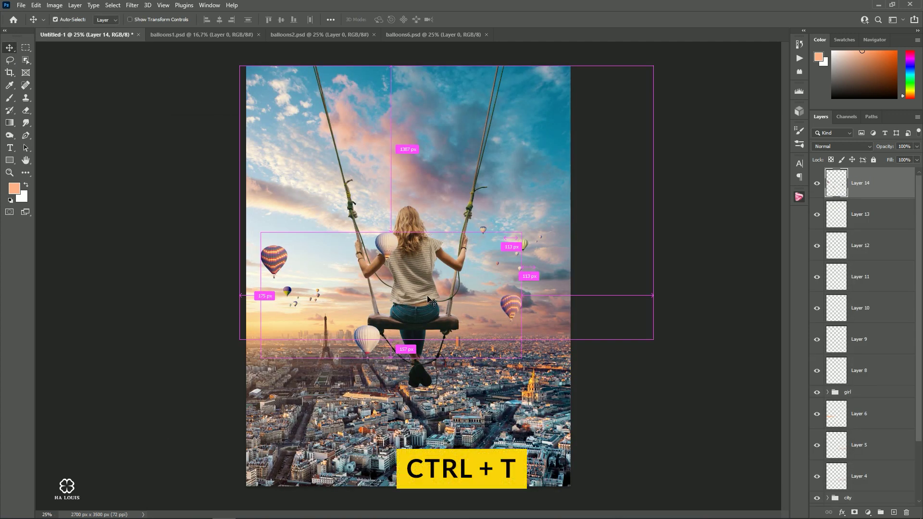
- Flip Layer 14's balloons horizontally and shrink them to about 14% beside the Eiffel Tower
{"action": "key", "text": "ctrl+t"}
{"action": "right_click", "coordinate": [425, 266]}
{"action": "left_click", "coordinate": [450, 430]}
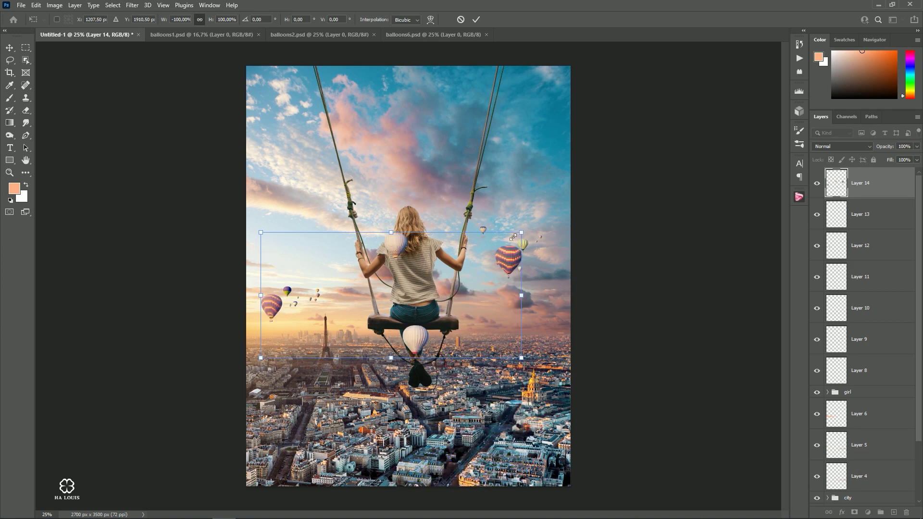
{"action": "mouse_move", "coordinate": [512, 237]}
{"action": "left_mouse_down"}
{"action": "mouse_move", "coordinate": [312, 332]}
{"action": "mouse_move", "coordinate": [350, 321]}
{"action": "mouse_move", "coordinate": [430, 208]}
{"action": "mouse_move", "coordinate": [386, 229]}
{"action": "mouse_move", "coordinate": [427, 279]}
{"action": "left_mouse_up"}
{"action": "scroll", "coordinate": [288, 329], "scroll_direction": "up", "scroll_amount": 1}
{"action": "scroll", "coordinate": [289, 329], "scroll_direction": "up", "scroll_amount": 2}
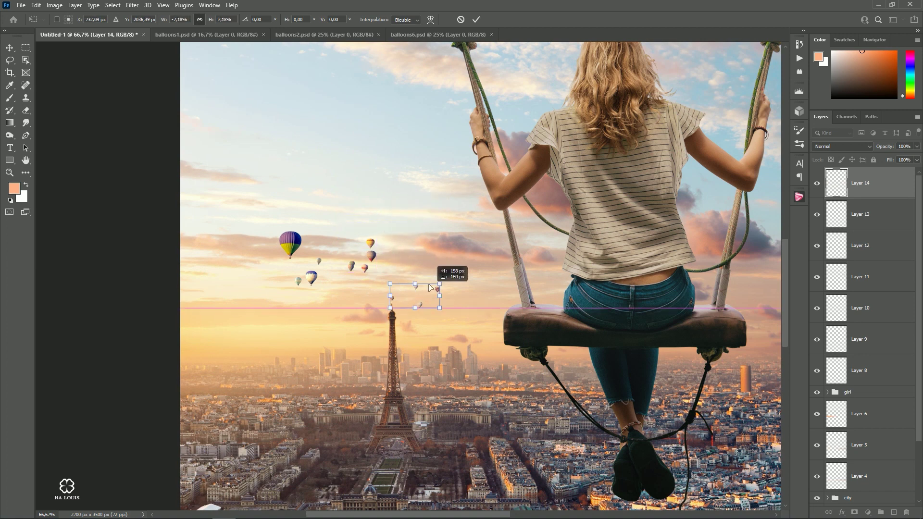
{"action": "key", "text": "Return"}
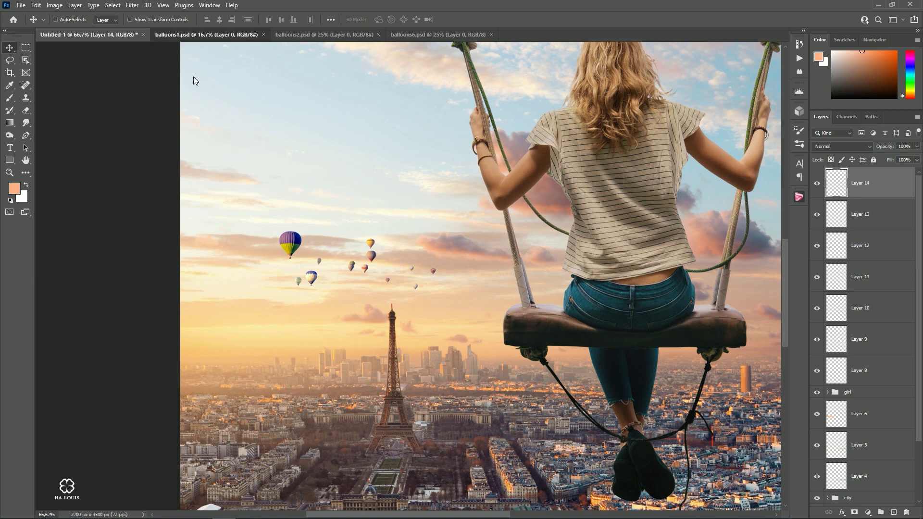
{"action": "left_click", "coordinate": [207, 35]}
{"action": "left_click", "coordinate": [318, 35]}
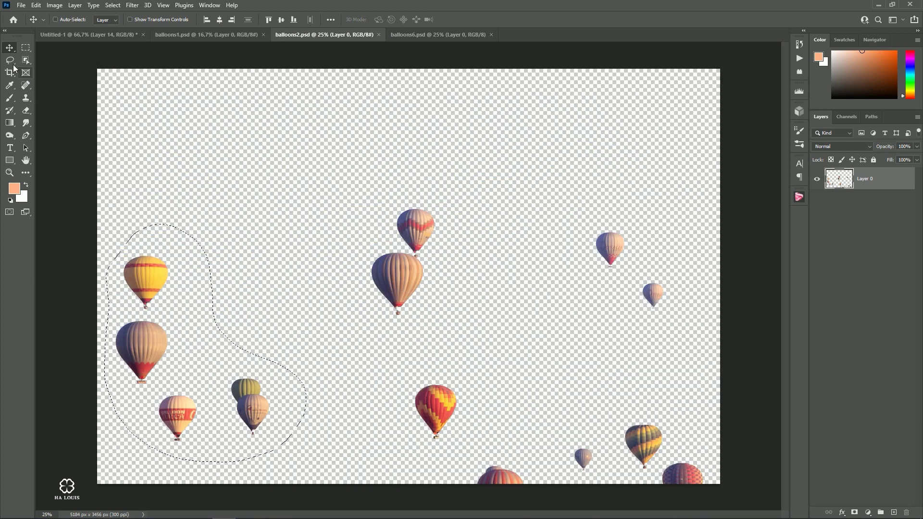
- Bring the yellow balloon into the composite, flipped horizontally and shrunk to about 193x232 px
{"action": "left_click", "coordinate": [9, 60]}
{"action": "left_click_drag", "start_coordinate": [137, 229], "coordinate": [121, 244]}
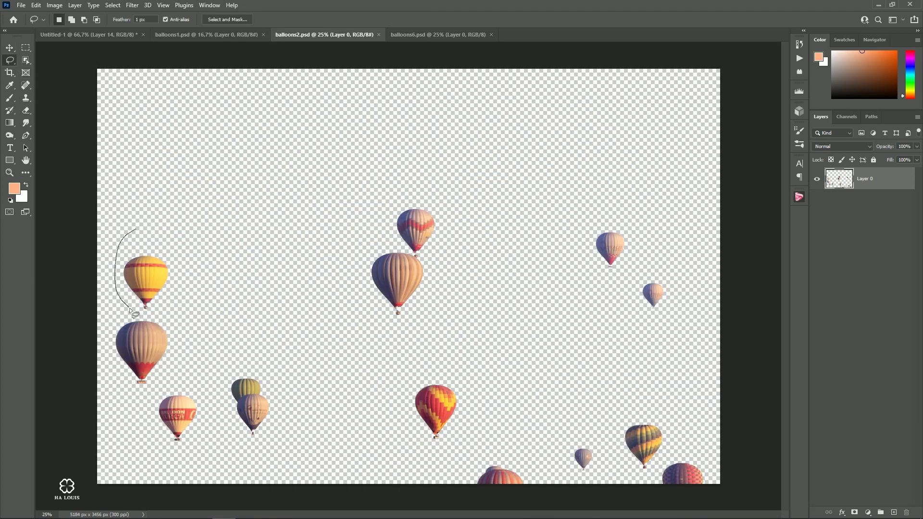
{"action": "mouse_move", "coordinate": [134, 314]}
{"action": "left_mouse_down"}
{"action": "mouse_move", "coordinate": [206, 252]}
{"action": "mouse_move", "coordinate": [139, 231]}
{"action": "mouse_move", "coordinate": [117, 56]}
{"action": "mouse_move", "coordinate": [337, 255]}
{"action": "left_mouse_up"}
{"action": "key", "text": "v"}
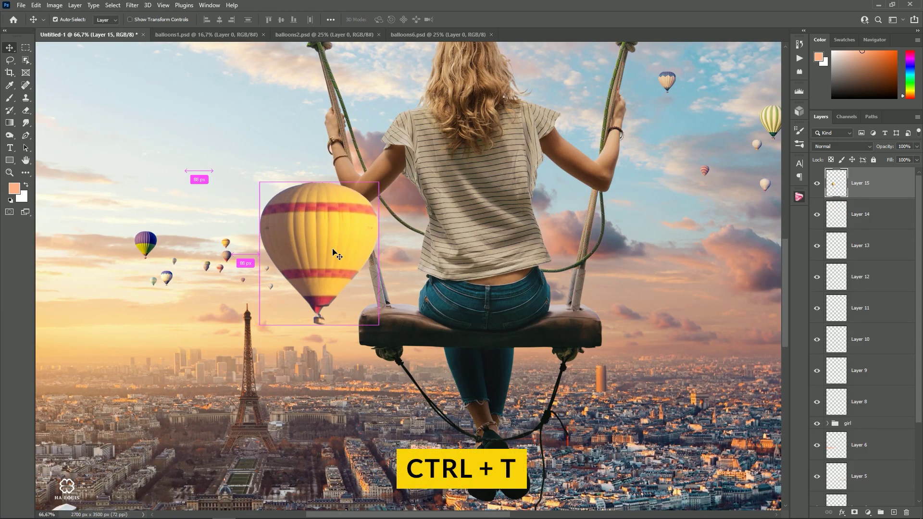
{"action": "key", "text": "ctrl+t"}
{"action": "right_click", "coordinate": [350, 222]}
{"action": "left_click", "coordinate": [361, 385]}
{"action": "mouse_move", "coordinate": [380, 182]}
{"action": "left_mouse_down"}
{"action": "mouse_move", "coordinate": [297, 264]}
{"action": "mouse_move", "coordinate": [271, 304]}
{"action": "mouse_move", "coordinate": [354, 235]}
{"action": "left_mouse_up"}
{"action": "key", "text": "Return"}
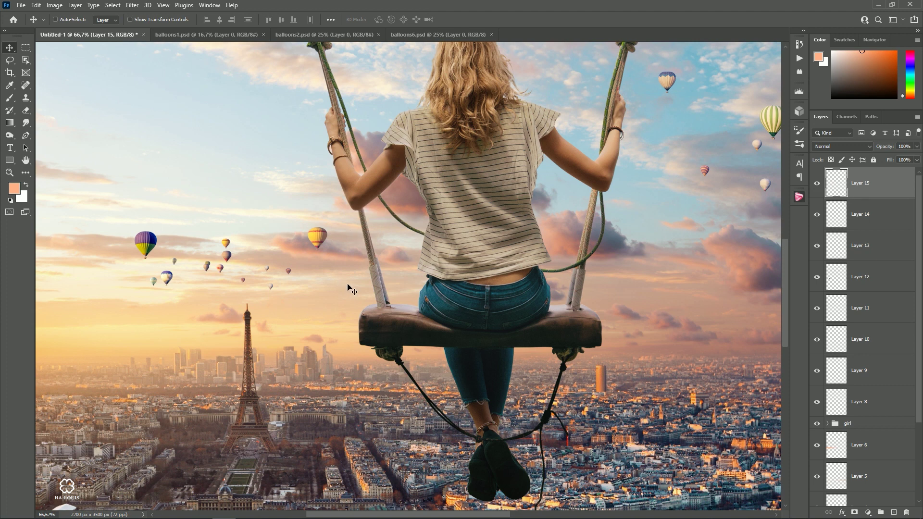
- Duplicate the yellow balloon layer and move the copy into the sky right of the woman
{"action": "key", "text": "ctrl"}
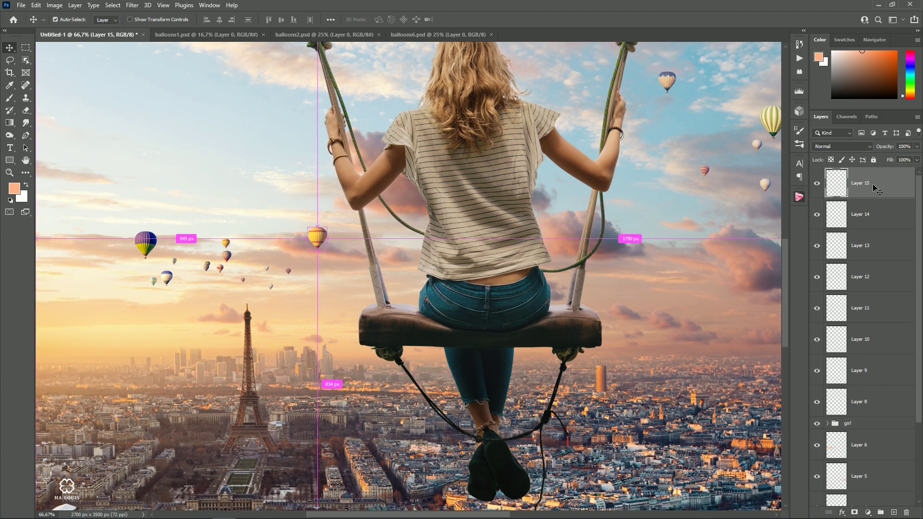
{"action": "key", "text": "ctrl+j"}
{"action": "mouse_move", "coordinate": [371, 266]}
{"action": "left_mouse_down"}
{"action": "mouse_move", "coordinate": [722, 279]}
{"action": "mouse_move", "coordinate": [307, 380]}
{"action": "mouse_move", "coordinate": [353, 246]}
{"action": "mouse_move", "coordinate": [445, 285]}
{"action": "left_mouse_up"}
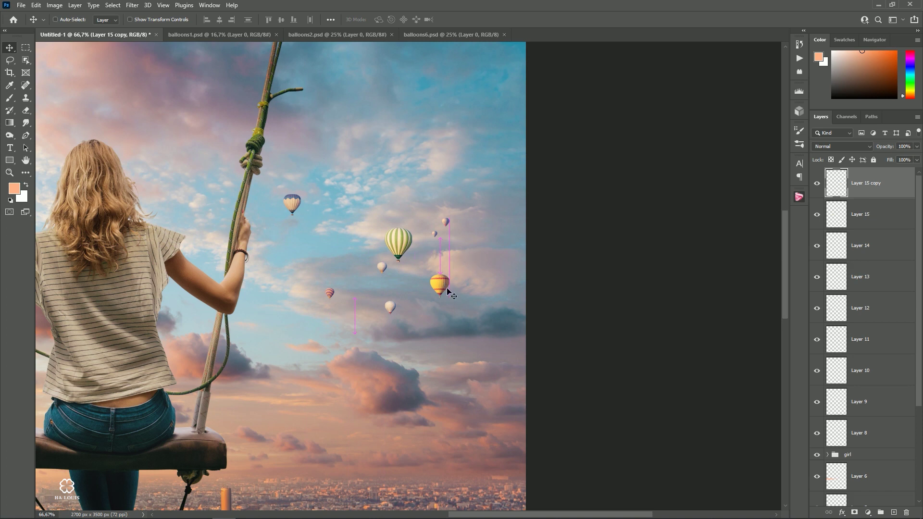
{"action": "key", "text": "ctrl+minus"}
{"action": "key", "text": "ctrl+minus"}
{"action": "key", "text": "ctrl+minus"}
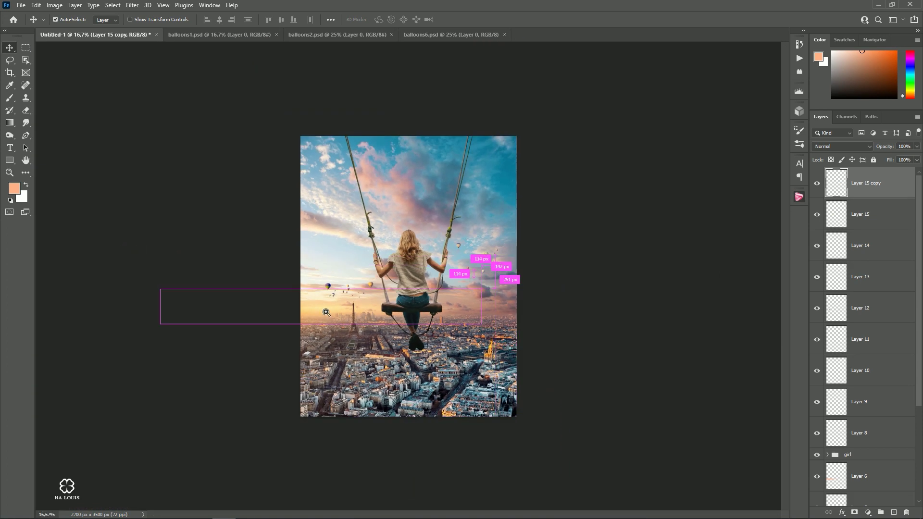
- Lasso the red balloon in balloons2 and drag it into the composite
{"action": "left_click", "coordinate": [320, 35]}
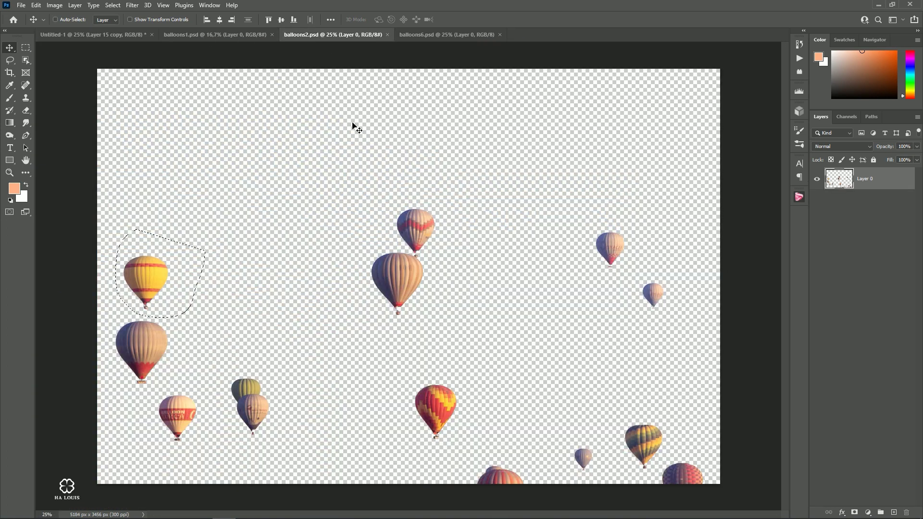
{"action": "left_click", "coordinate": [9, 60]}
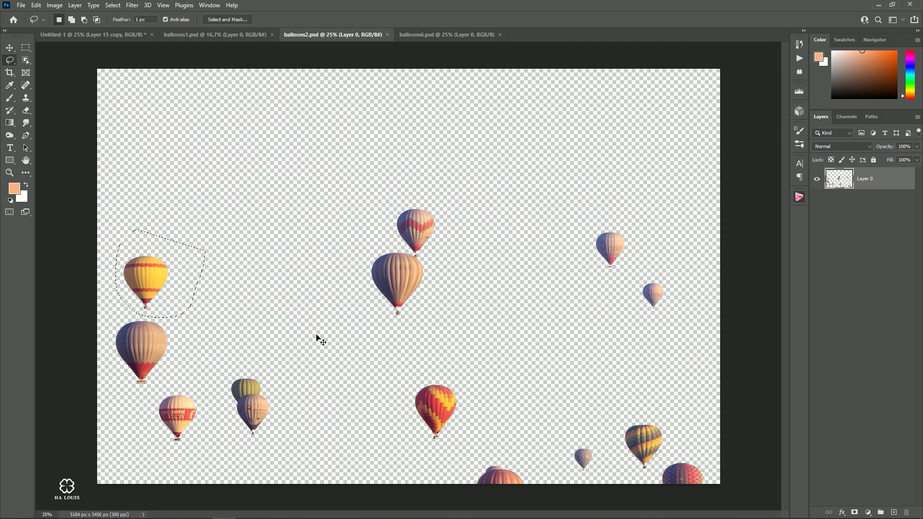
{"action": "left_click", "coordinate": [250, 394]}
{"action": "mouse_move", "coordinate": [192, 470]}
{"action": "left_mouse_down"}
{"action": "mouse_move", "coordinate": [211, 380]}
{"action": "mouse_move", "coordinate": [91, 51]}
{"action": "mouse_move", "coordinate": [323, 291]}
{"action": "left_mouse_up"}
{"action": "key", "text": "v"}
- Flip the red balloon horizontally and shrink it to about 25% as Layer 16
{"action": "key", "text": "ctrl+t"}
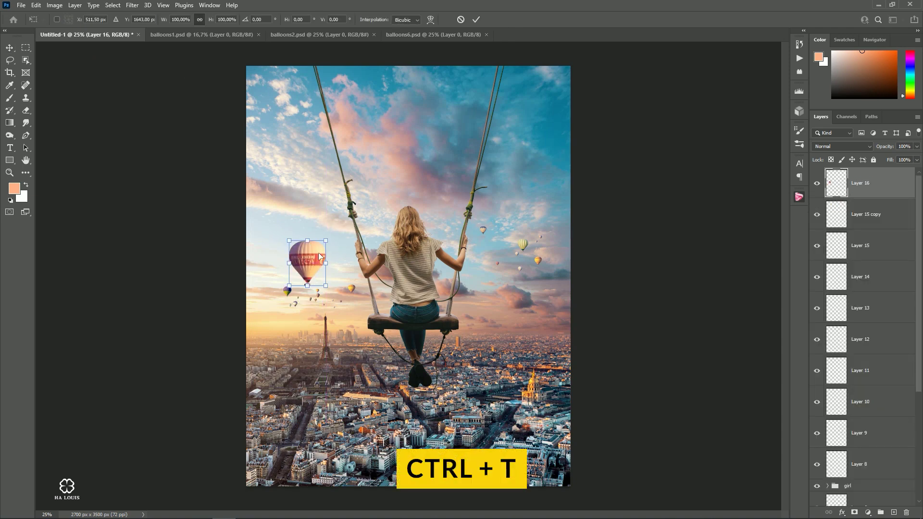
{"action": "right_click", "coordinate": [319, 254]}
{"action": "left_click", "coordinate": [346, 414]}
{"action": "mouse_move", "coordinate": [324, 239]}
{"action": "left_mouse_down"}
{"action": "mouse_move", "coordinate": [300, 269]}
{"action": "mouse_move", "coordinate": [387, 272]}
{"action": "left_mouse_up"}
{"action": "scroll", "coordinate": [308, 269], "scroll_direction": "up", "scroll_amount": 3}
{"action": "key", "text": "Return"}
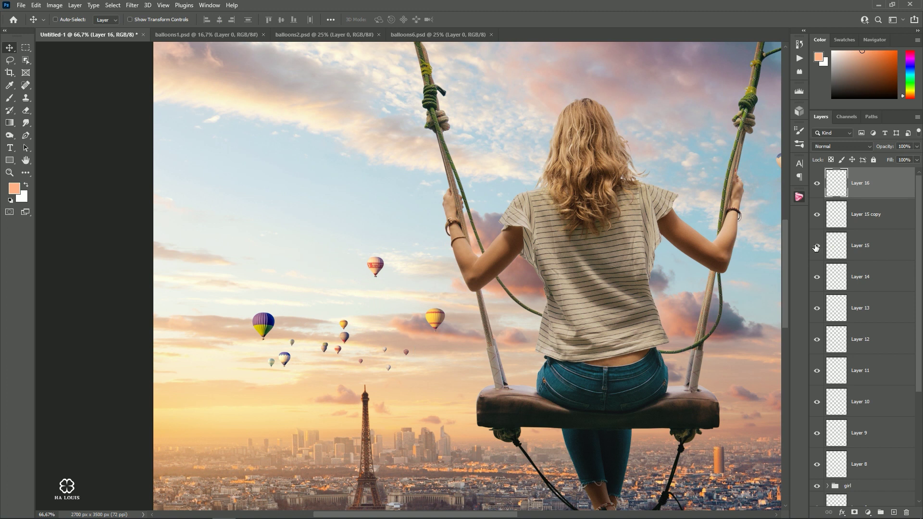
- Raise Layer 14's small balloon group about 145 px higher in the sky
{"action": "left_click", "coordinate": [407, 354], "text": "ctrl"}
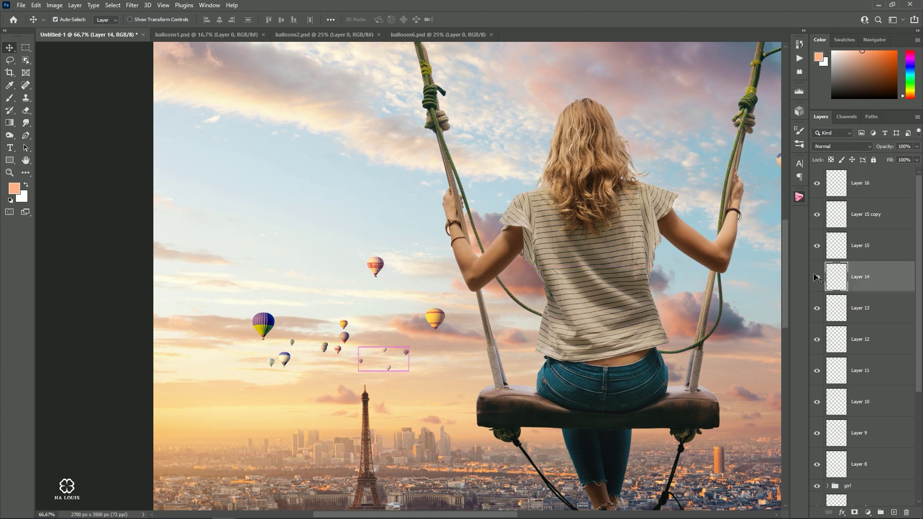
{"action": "left_click_drag", "start_coordinate": [393, 354], "coordinate": [393, 284]}
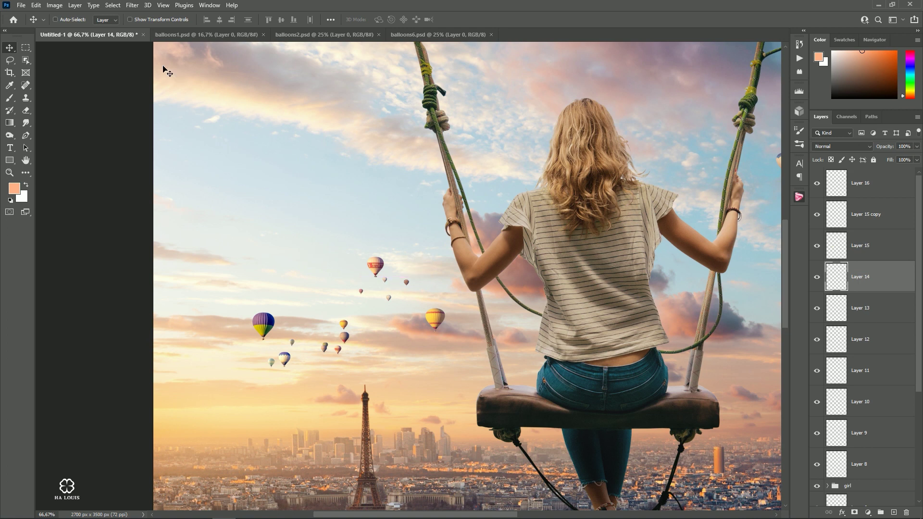
{"action": "left_click", "coordinate": [188, 35]}
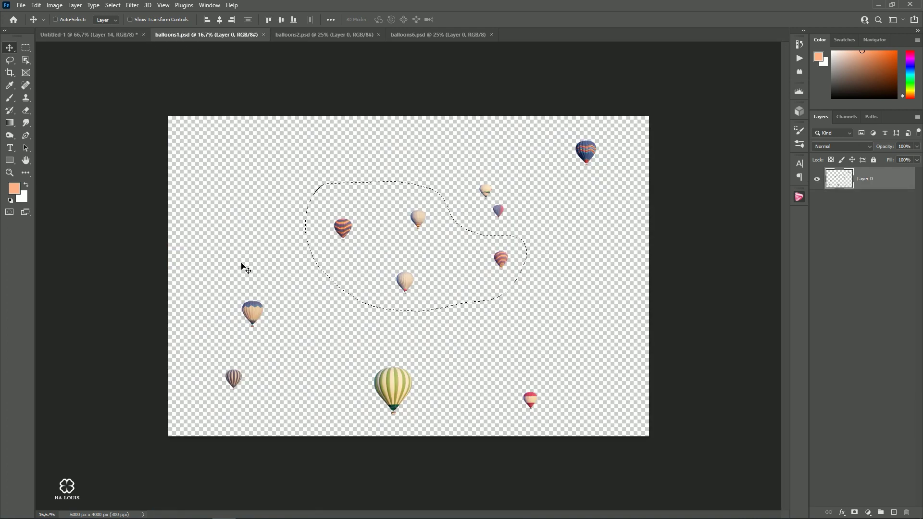
- Add the left balloon from balloons1 as Layer 17, flipped horizontally and moved up into the sky
{"action": "left_click", "coordinate": [10, 59]}
{"action": "mouse_move", "coordinate": [246, 272]}
{"action": "left_mouse_down"}
{"action": "mouse_move", "coordinate": [287, 288]}
{"action": "mouse_move", "coordinate": [250, 274]}
{"action": "mouse_move", "coordinate": [117, 38]}
{"action": "mouse_move", "coordinate": [291, 315]}
{"action": "mouse_move", "coordinate": [260, 400]}
{"action": "left_mouse_up"}
{"action": "key", "text": "v"}
{"action": "key", "text": "ctrl+t"}
{"action": "right_click", "coordinate": [290, 331]}
{"action": "left_click", "coordinate": [318, 493]}
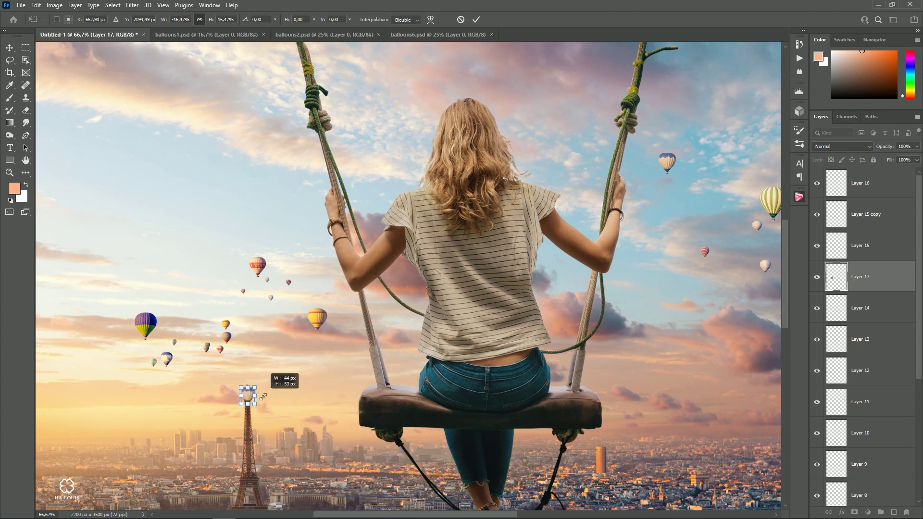
{"action": "left_click", "coordinate": [476, 19]}
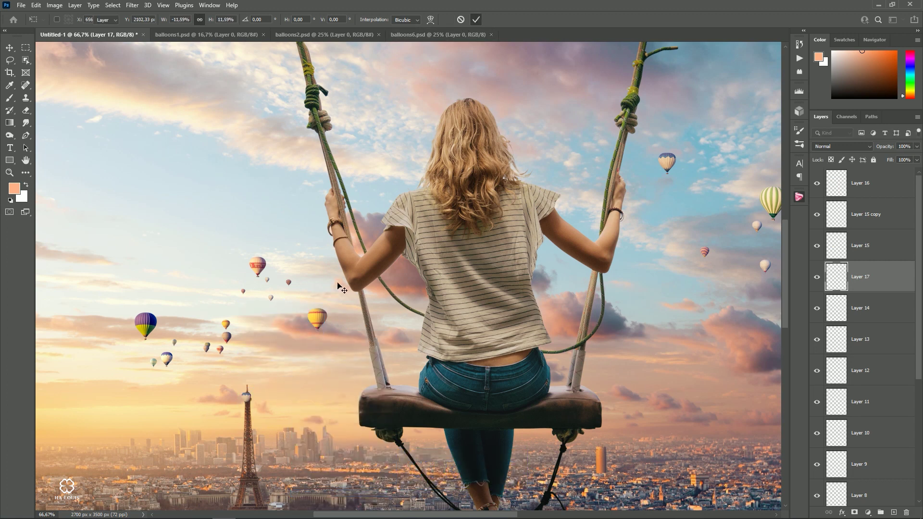
{"action": "mouse_move", "coordinate": [264, 387]}
{"action": "left_mouse_down"}
{"action": "mouse_move", "coordinate": [283, 304]}
{"action": "mouse_move", "coordinate": [292, 317]}
{"action": "left_mouse_up"}
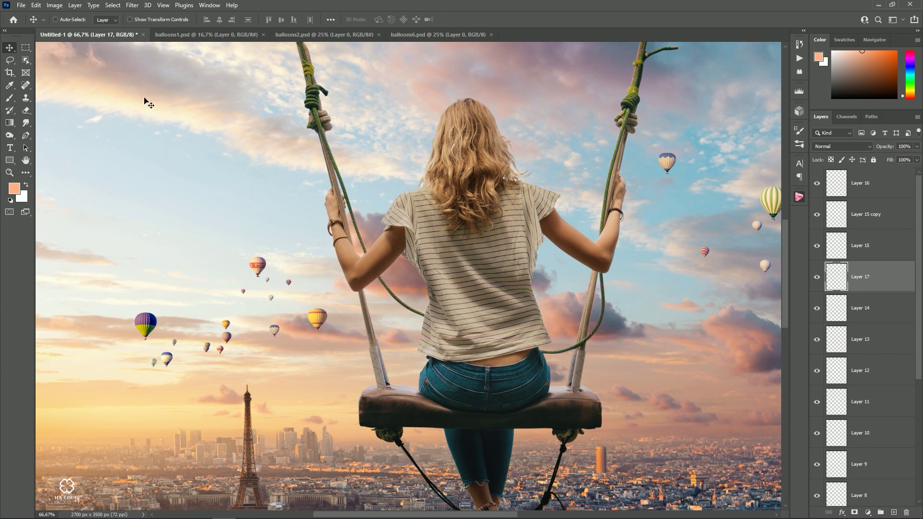
- Add the top-right blue balloon as Layer 18, flipped and placed in the left sky
{"action": "left_click", "coordinate": [207, 35]}
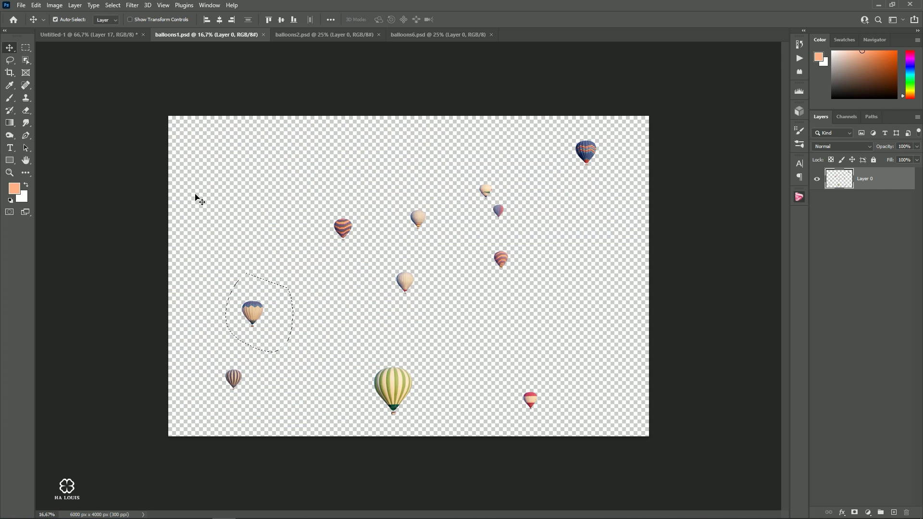
{"action": "key", "text": "ctrl+d"}
{"action": "key", "text": "l"}
{"action": "left_click_drag", "start_coordinate": [574, 140], "coordinate": [575, 136]}
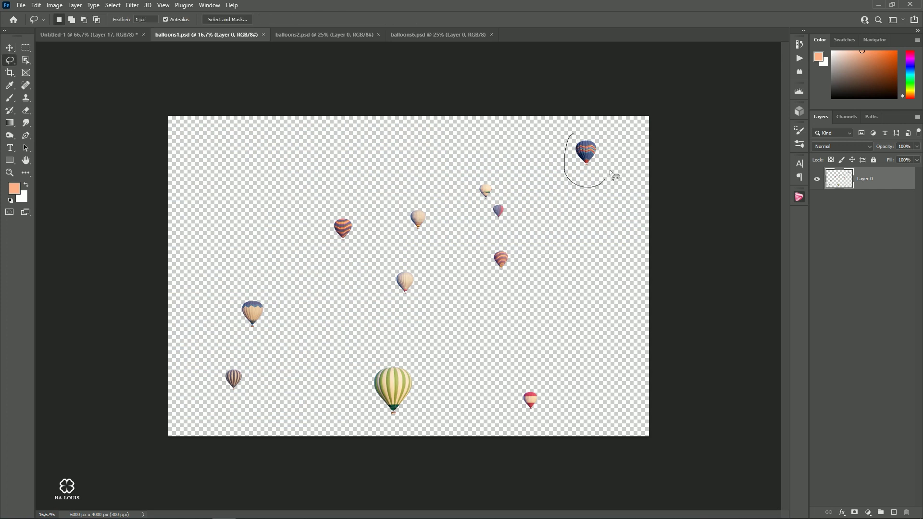
{"action": "key", "text": "v"}
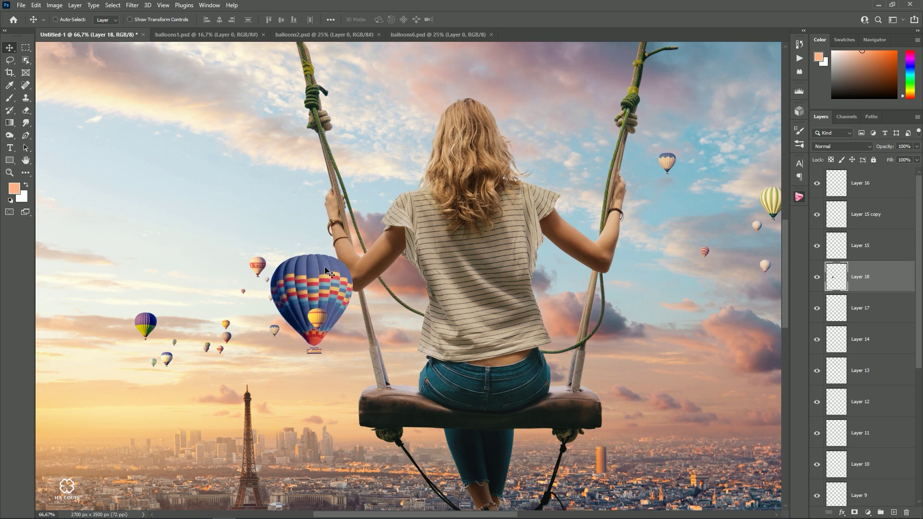
{"action": "mouse_move", "coordinate": [586, 147]}
{"action": "left_mouse_down"}
{"action": "mouse_move", "coordinate": [280, 185]}
{"action": "mouse_move", "coordinate": [255, 250]}
{"action": "left_mouse_up"}
{"action": "key", "text": "ctrl+t"}
{"action": "right_click", "coordinate": [274, 205]}
{"action": "left_click", "coordinate": [298, 370]}
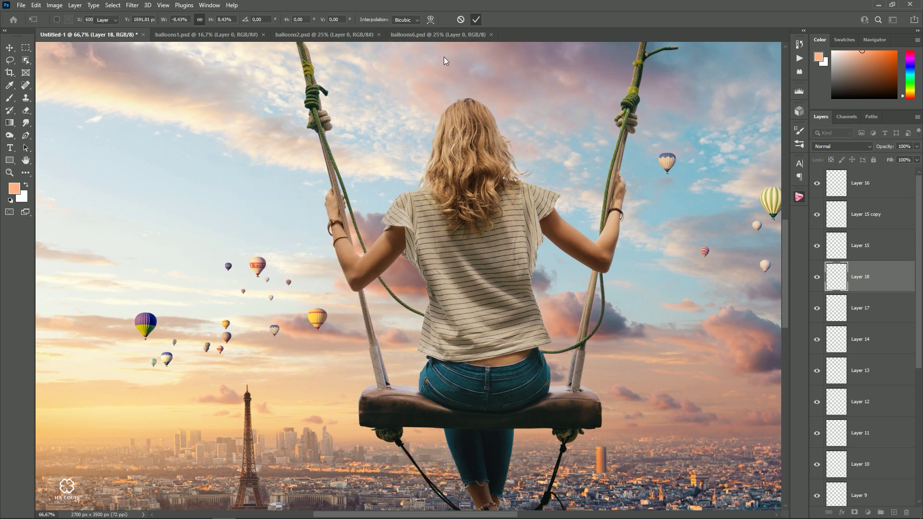
{"action": "left_click", "coordinate": [476, 19]}
{"action": "left_click_drag", "start_coordinate": [251, 270], "coordinate": [315, 350]}
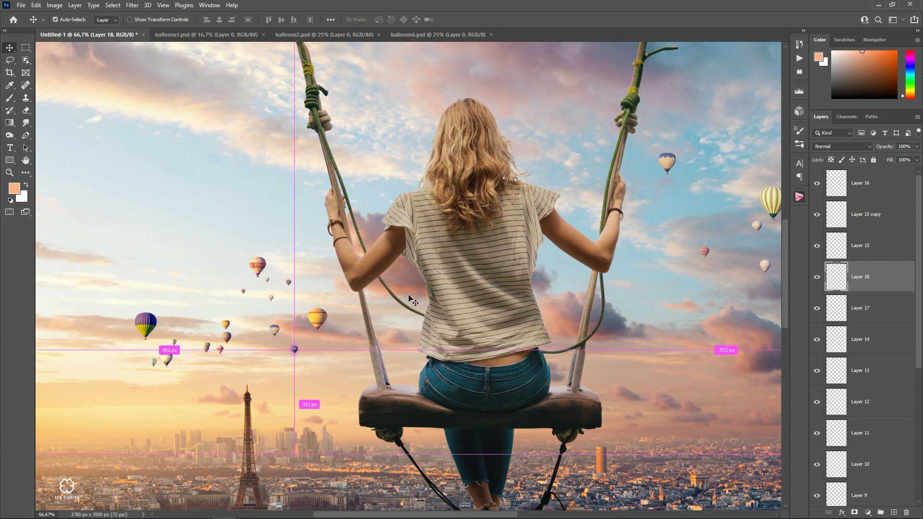
- Make Layer 16 the active layer in the Layers panel
{"action": "scroll", "coordinate": [446, 315], "scroll_direction": "down", "scroll_amount": 4}
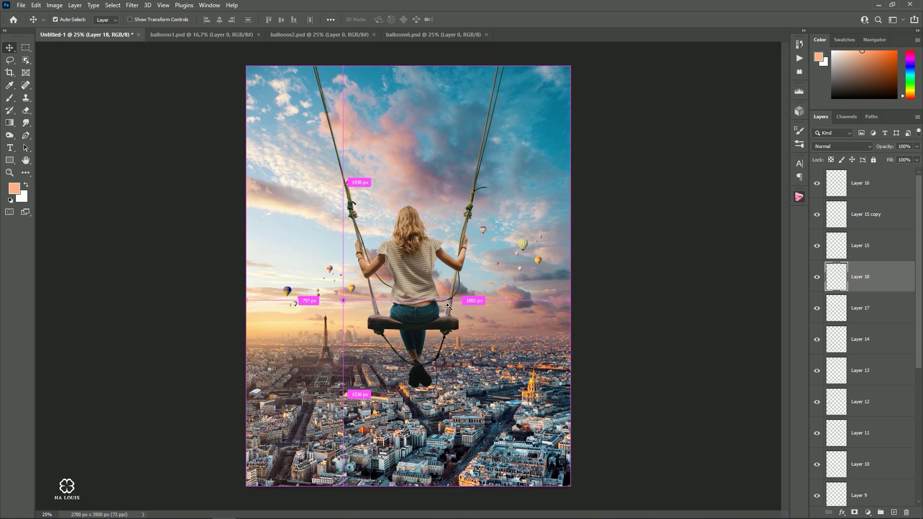
{"action": "left_click", "coordinate": [865, 183]}
{"action": "scroll", "coordinate": [864, 331], "scroll_direction": "down", "scroll_amount": 5}
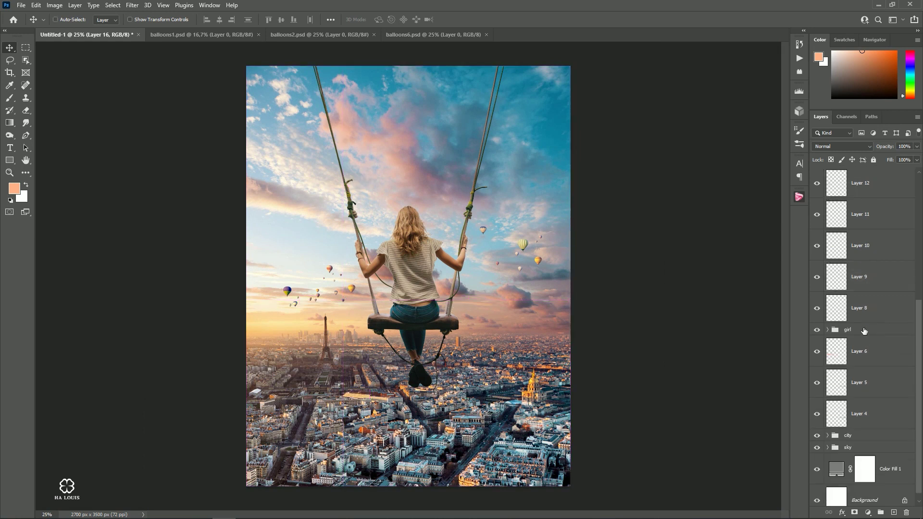
- Merge all balloon layers from Layer 16 down to Layer 8 into a single Layer 16
{"action": "left_click", "coordinate": [854, 308], "text": "shift"}
{"action": "key", "text": "ctrl+e"}
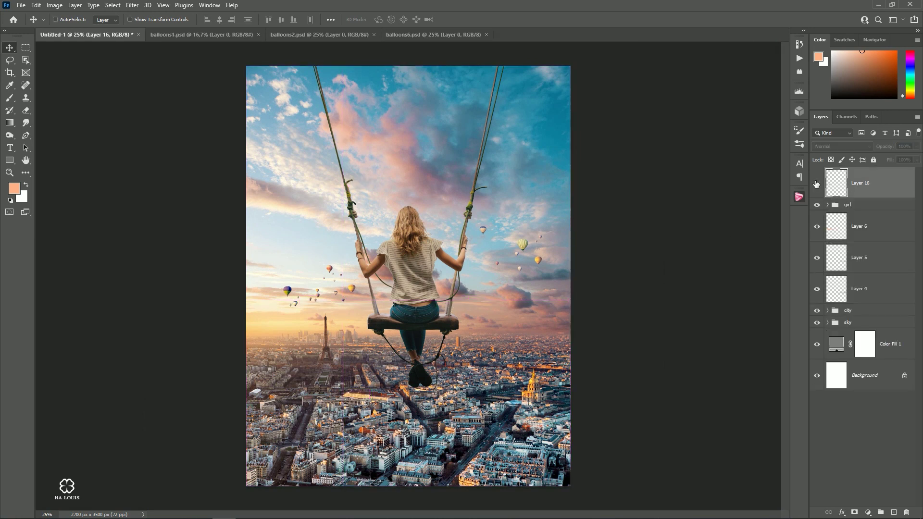
{"action": "left_click_drag", "start_coordinate": [304, 292], "coordinate": [338, 290]}
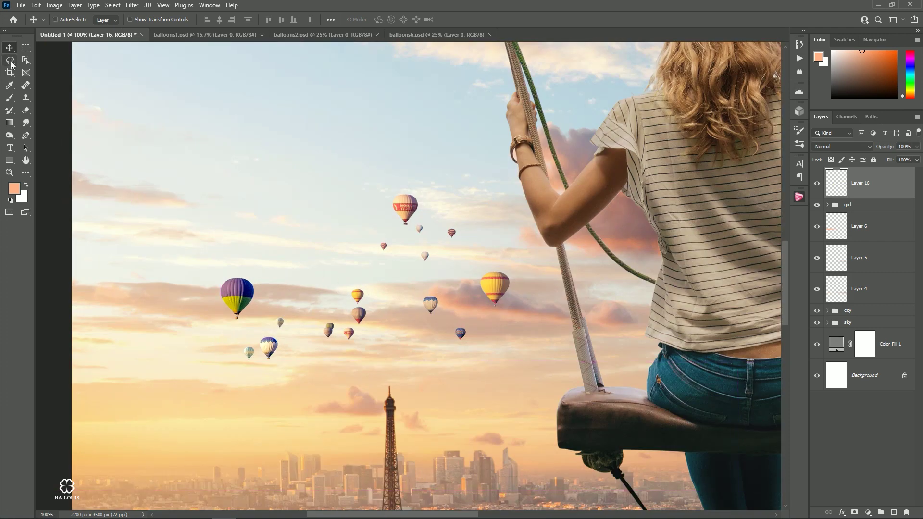
- Lasso the balloon group left of the girl and shift it slightly left
{"action": "left_click", "coordinate": [10, 60]}
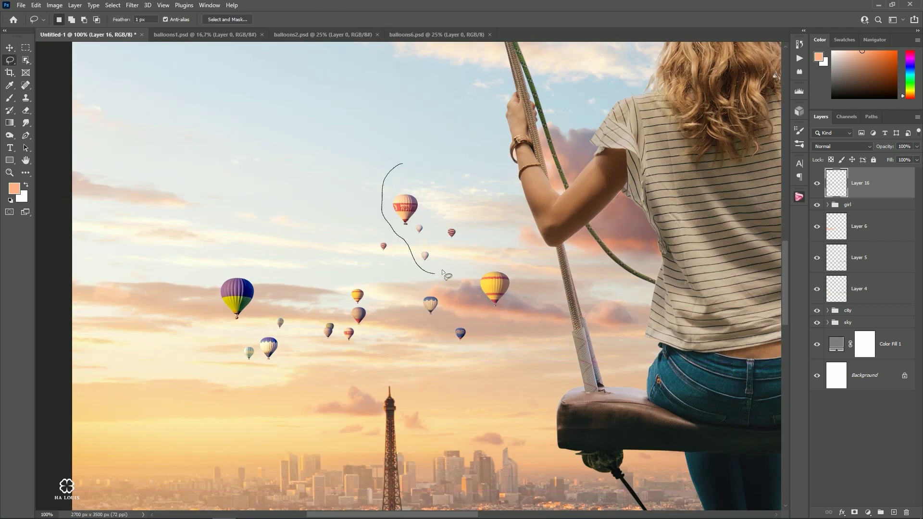
{"action": "left_click_drag", "start_coordinate": [442, 273], "coordinate": [473, 207]}
{"action": "left_click", "coordinate": [10, 47]}
{"action": "mouse_move", "coordinate": [409, 207]}
{"action": "left_mouse_down"}
{"action": "mouse_move", "coordinate": [379, 204]}
{"action": "mouse_move", "coordinate": [308, 232]}
{"action": "left_mouse_up"}
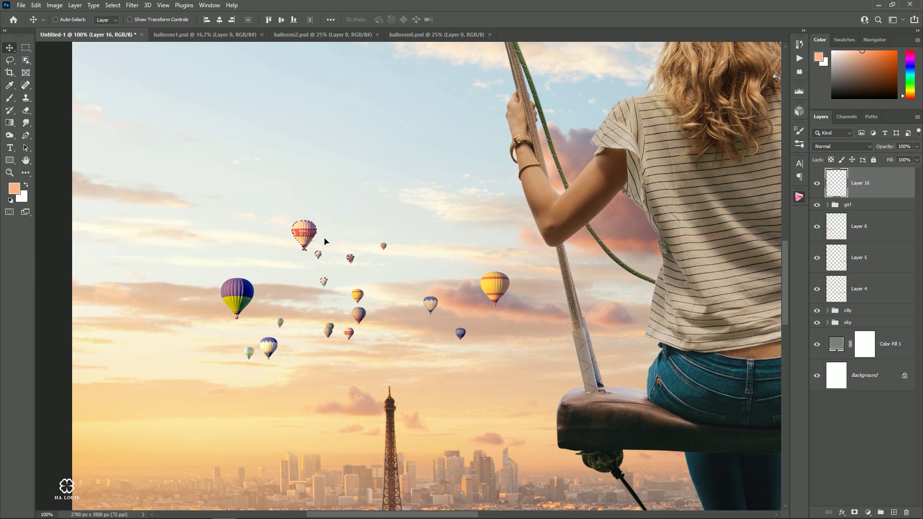
{"action": "key", "text": "ctrl+d"}
- Move one small balloon up and right beside the rope, then deselect
{"action": "left_click", "coordinate": [7, 61]}
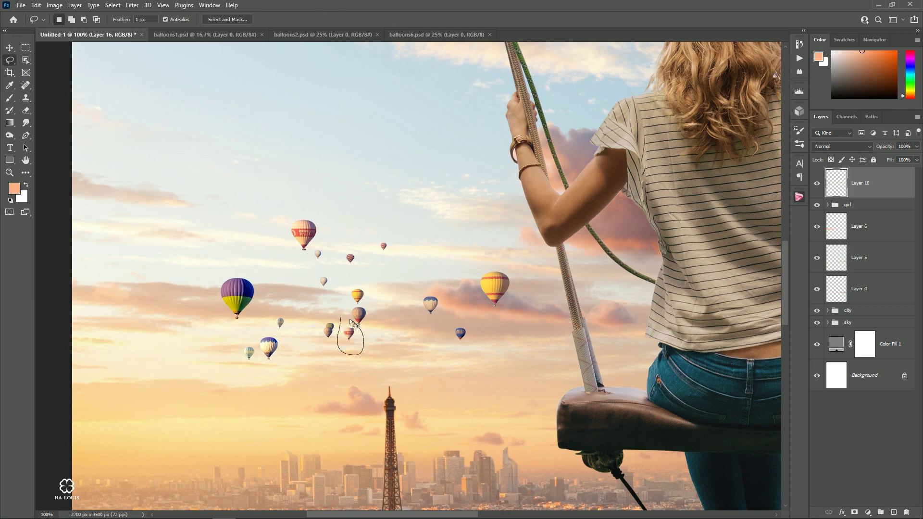
{"action": "mouse_move", "coordinate": [351, 323]}
{"action": "left_mouse_down"}
{"action": "mouse_move", "coordinate": [341, 318]}
{"action": "mouse_move", "coordinate": [466, 266]}
{"action": "mouse_move", "coordinate": [516, 262]}
{"action": "left_mouse_up"}
{"action": "key", "text": "v"}
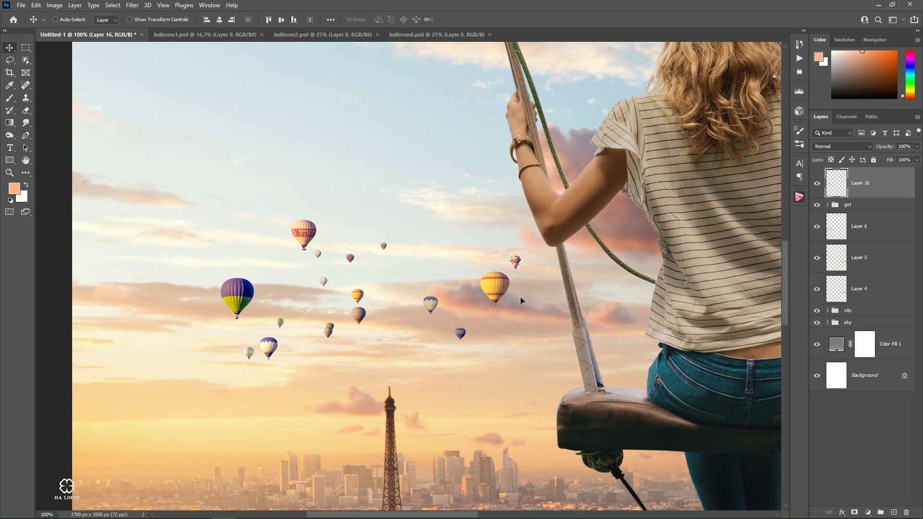
{"action": "key", "text": "ctrl+d"}
{"action": "left_click", "coordinate": [9, 64]}
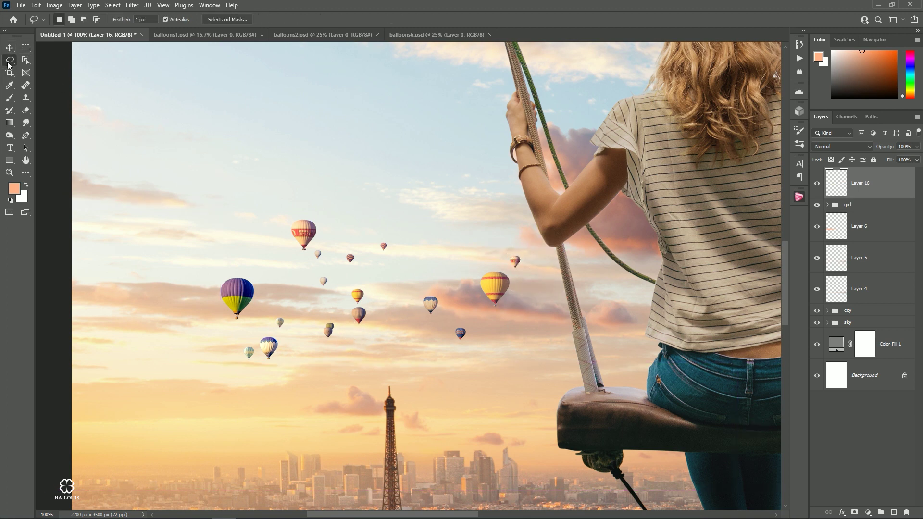
{"action": "mouse_move", "coordinate": [484, 340]}
{"action": "left_mouse_down"}
{"action": "mouse_move", "coordinate": [466, 339]}
{"action": "mouse_move", "coordinate": [342, 247]}
{"action": "left_mouse_up"}
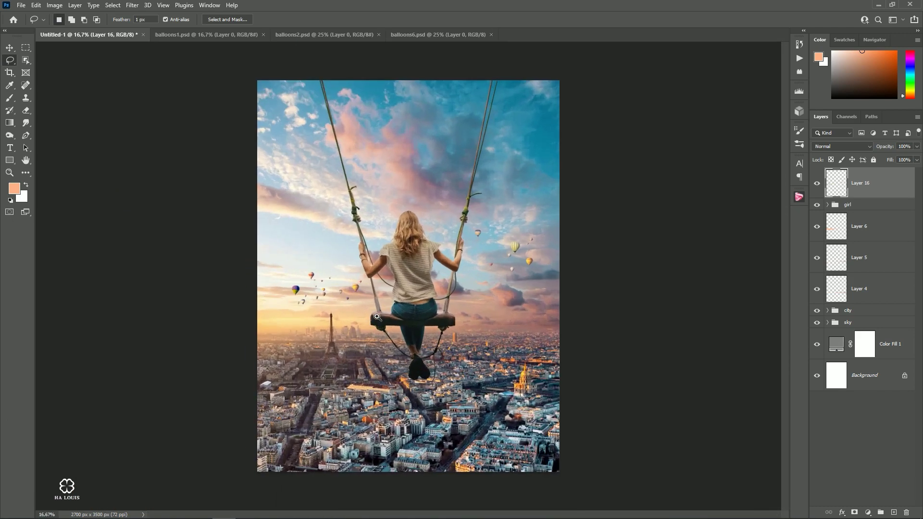
{"action": "left_click", "coordinate": [9, 48]}
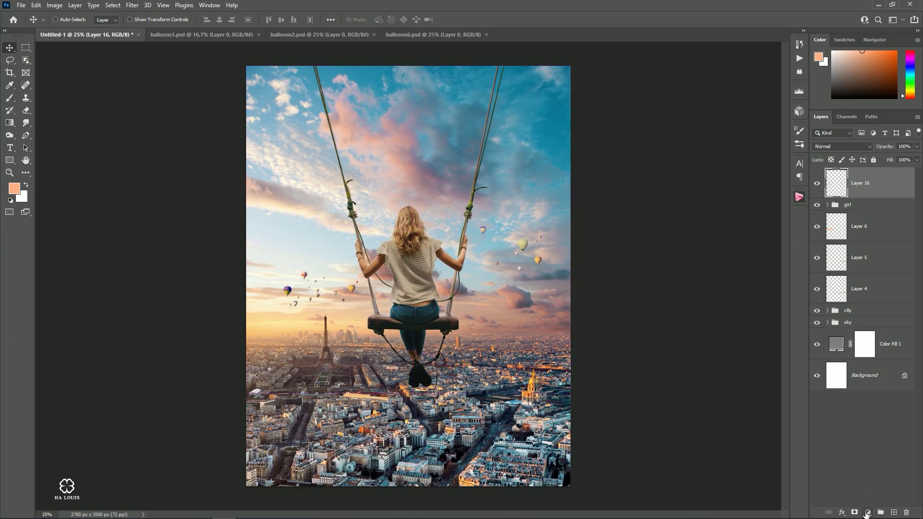
- Add a Curves adjustment clipped to Layer 16 with the highlights pulled down to 224
{"action": "left_click", "coordinate": [868, 513]}
{"action": "left_click", "coordinate": [867, 391]}
{"action": "left_click", "coordinate": [686, 307]}
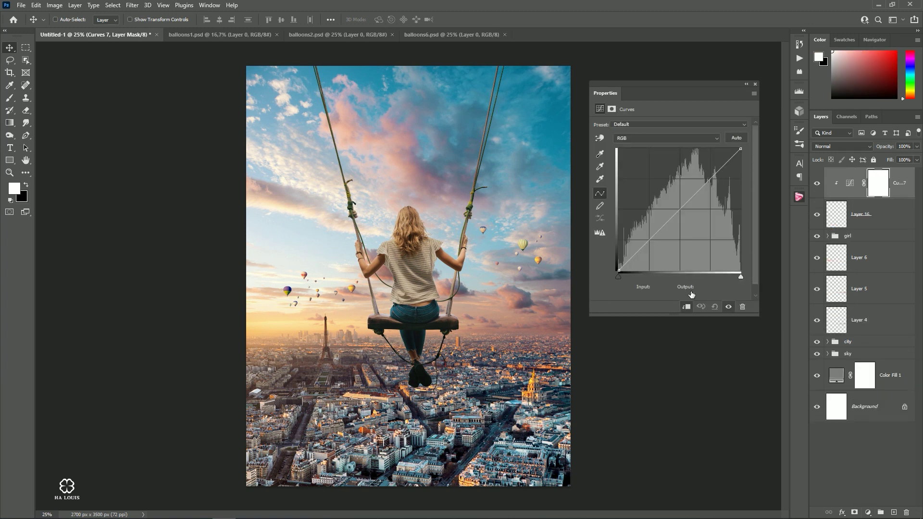
{"action": "left_click_drag", "start_coordinate": [742, 150], "coordinate": [753, 165]}
{"action": "left_click", "coordinate": [755, 84]}
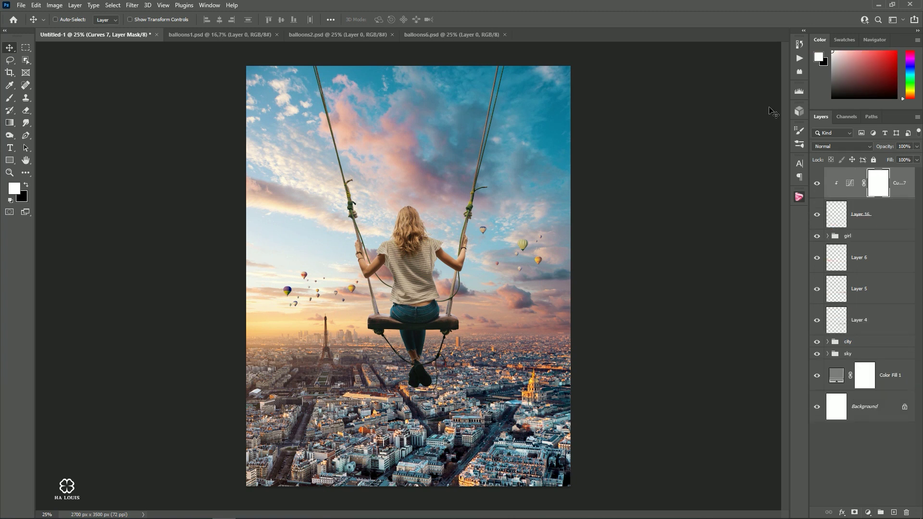
- Paint black on the Curves mask to restore brightness on the yellow and purple balloons
{"action": "left_click", "coordinate": [10, 98]}
{"action": "left_click", "coordinate": [27, 186]}
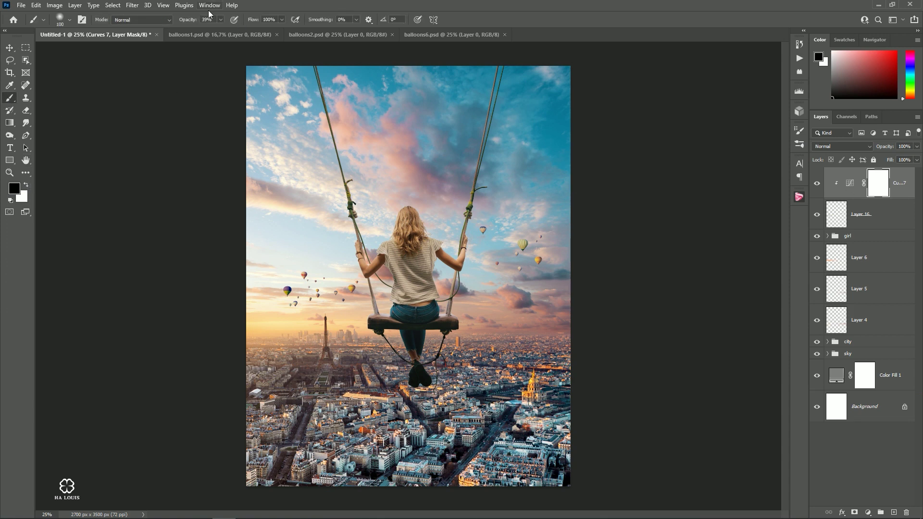
{"action": "left_click_drag", "start_coordinate": [538, 229], "coordinate": [577, 230]}
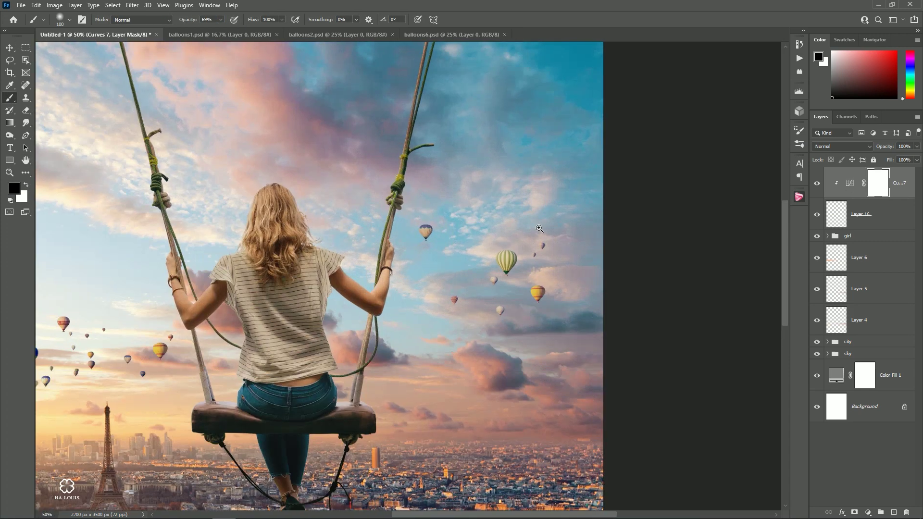
{"action": "key", "text": "bracketleft"}
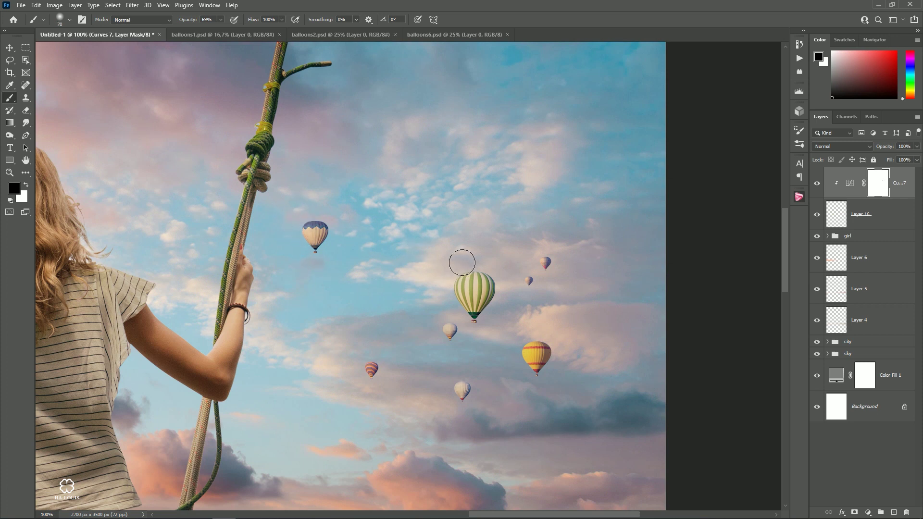
{"action": "key", "text": "bracketleft"}
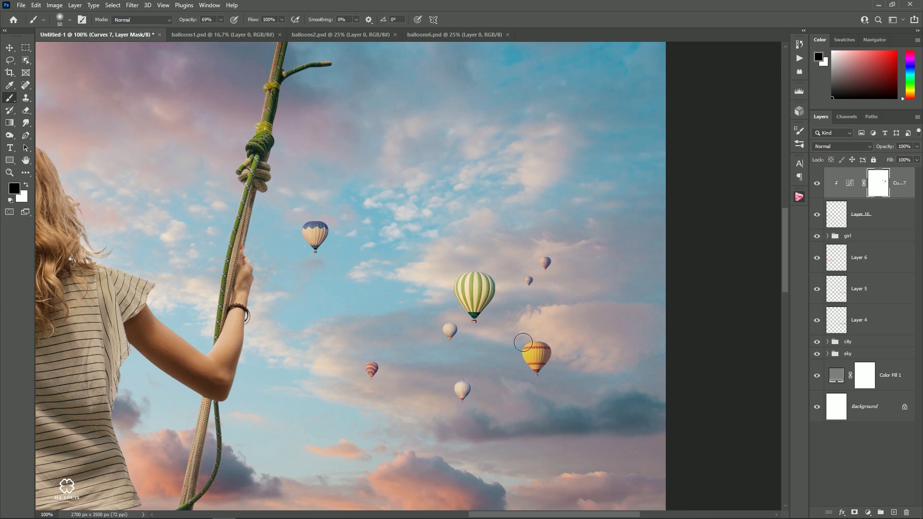
{"action": "left_click_drag", "start_coordinate": [523, 342], "coordinate": [536, 384]}
{"action": "mouse_move", "coordinate": [155, 321]}
{"action": "left_mouse_down"}
{"action": "mouse_move", "coordinate": [503, 314]}
{"action": "mouse_move", "coordinate": [460, 318]}
{"action": "left_mouse_up"}
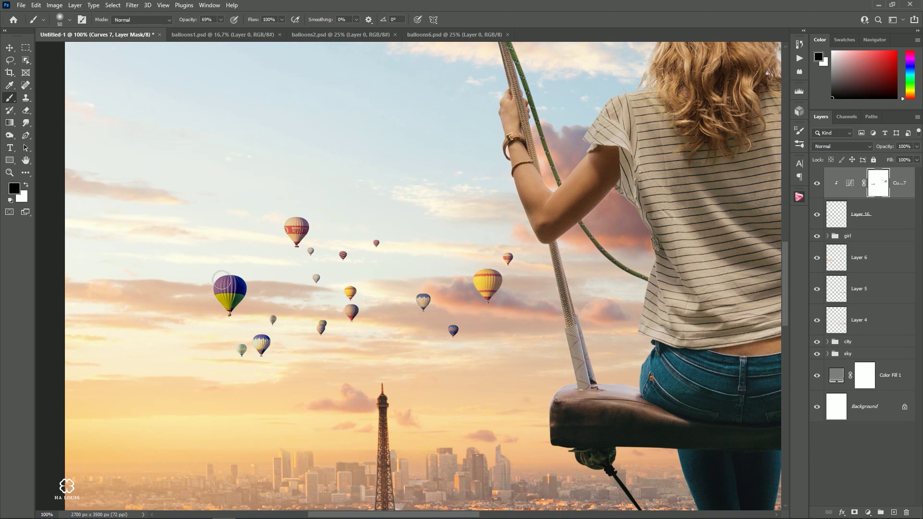
{"action": "left_click_drag", "start_coordinate": [262, 342], "coordinate": [259, 354]}
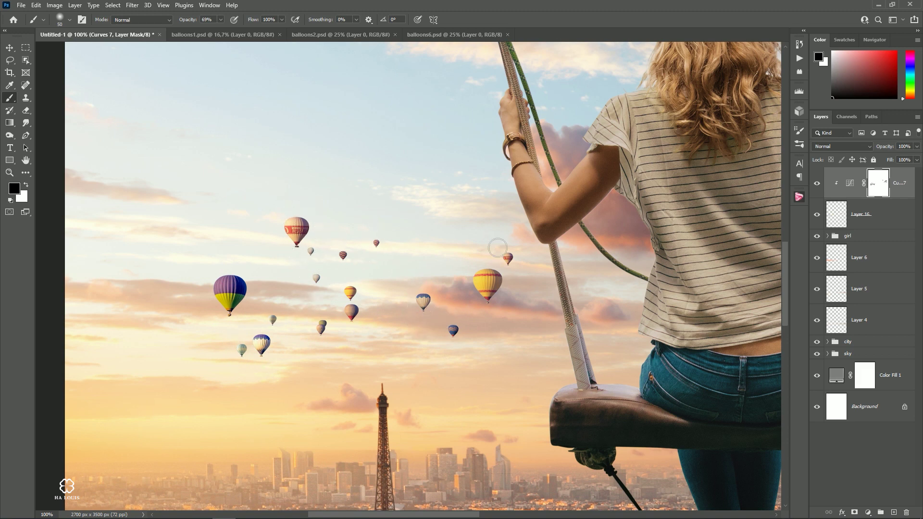
{"action": "key", "text": "v"}
{"action": "key", "text": "ctrl+minus"}
{"action": "key", "text": "ctrl+minus"}
{"action": "key", "text": "ctrl+minus"}
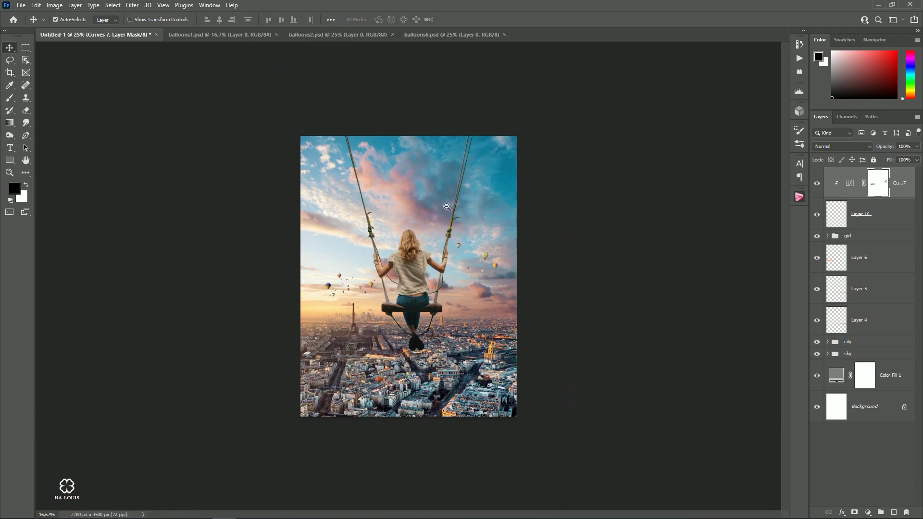
{"action": "key", "text": "ctrl+plus"}
- Add a clipped Color Balance adjustment with Midtones Red +26 and Blue -22
{"action": "left_click", "coordinate": [868, 513]}
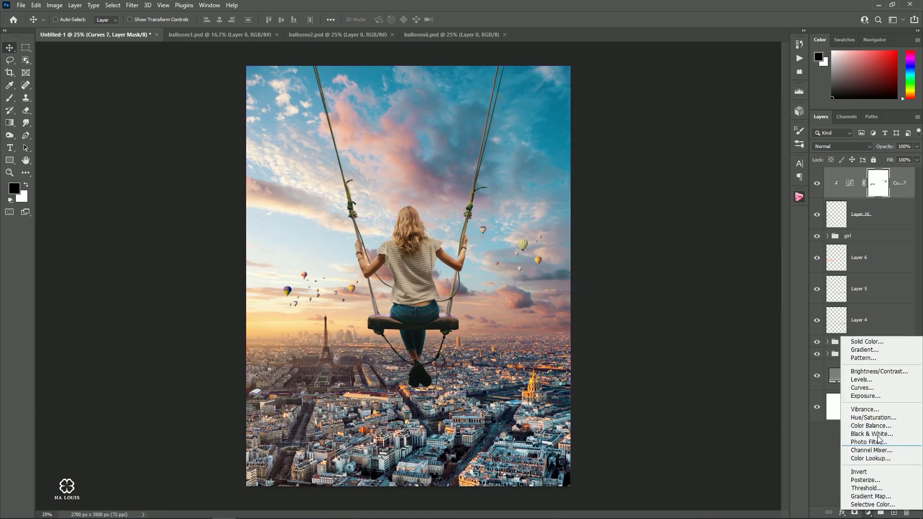
{"action": "left_click", "coordinate": [858, 415]}
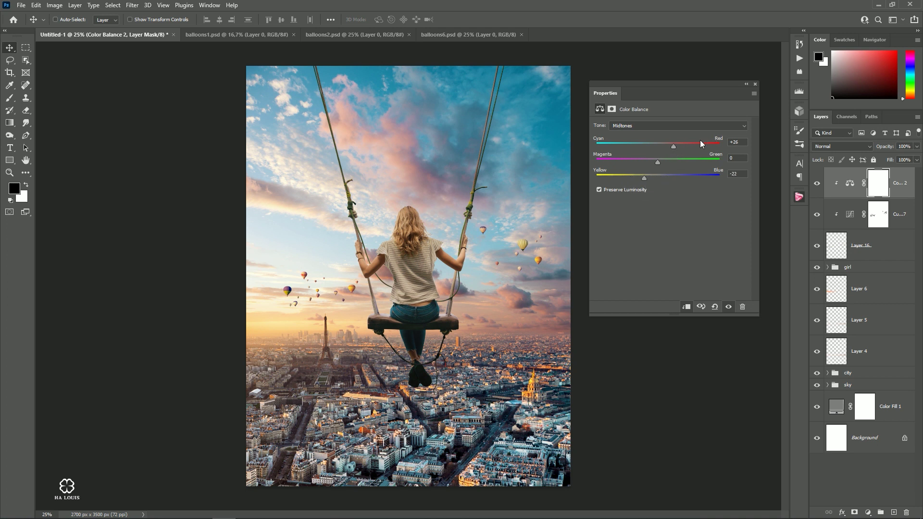
{"action": "left_click", "coordinate": [756, 85]}
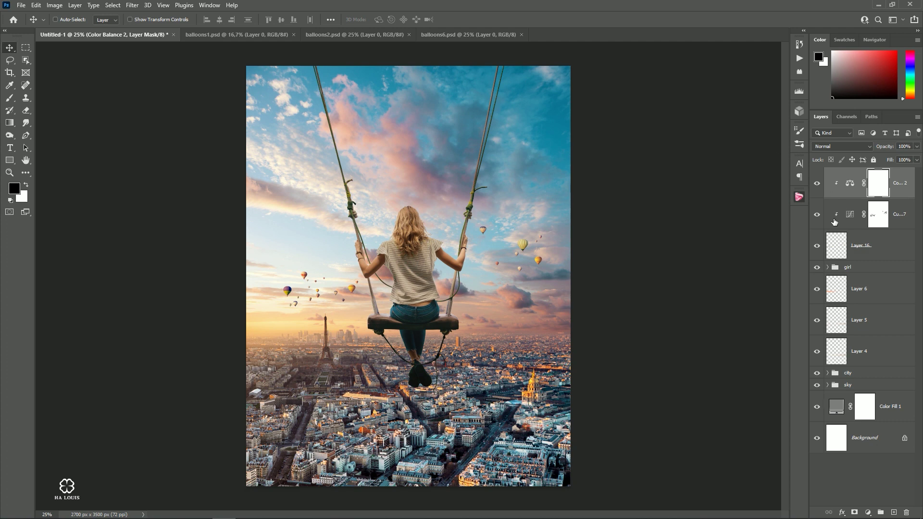
{"action": "left_click", "coordinate": [817, 185]}
- Add a clipped Hue/Saturation adjustment with Saturation -24
{"action": "left_click", "coordinate": [868, 513]}
{"action": "left_click", "coordinate": [874, 418]}
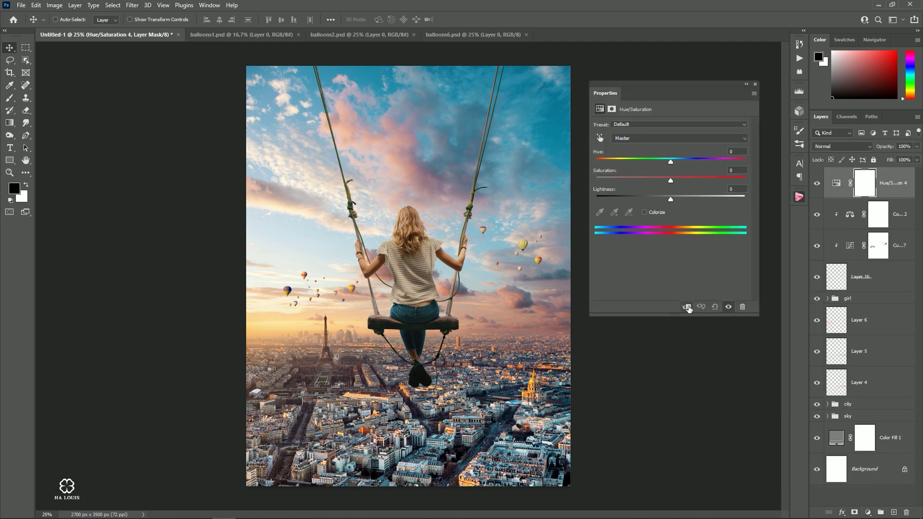
{"action": "left_click_drag", "start_coordinate": [670, 182], "coordinate": [661, 181]}
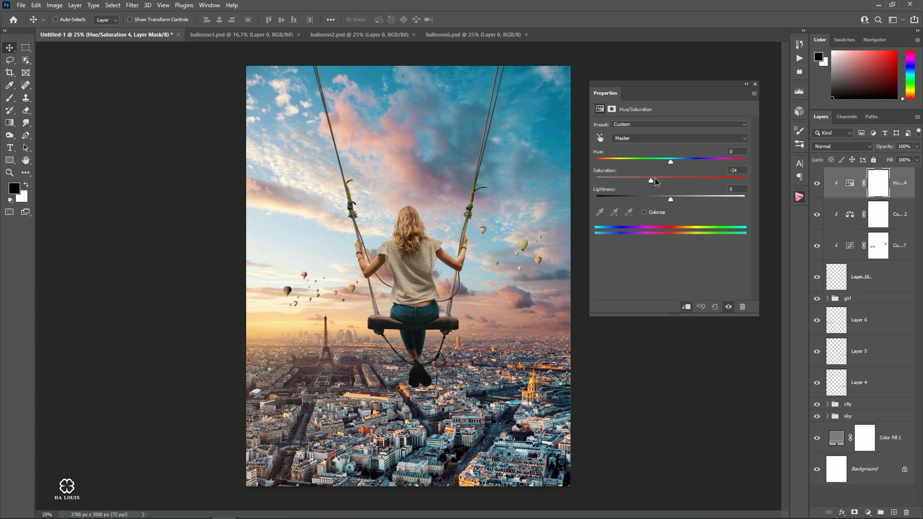
{"action": "left_click", "coordinate": [755, 87]}
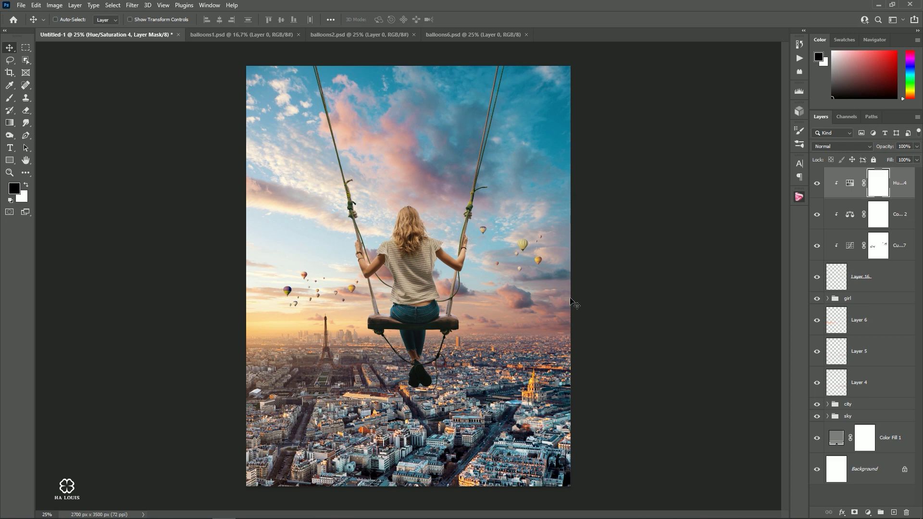
{"action": "key", "text": "ctrl+minus"}
{"action": "key", "text": "ctrl+minus"}
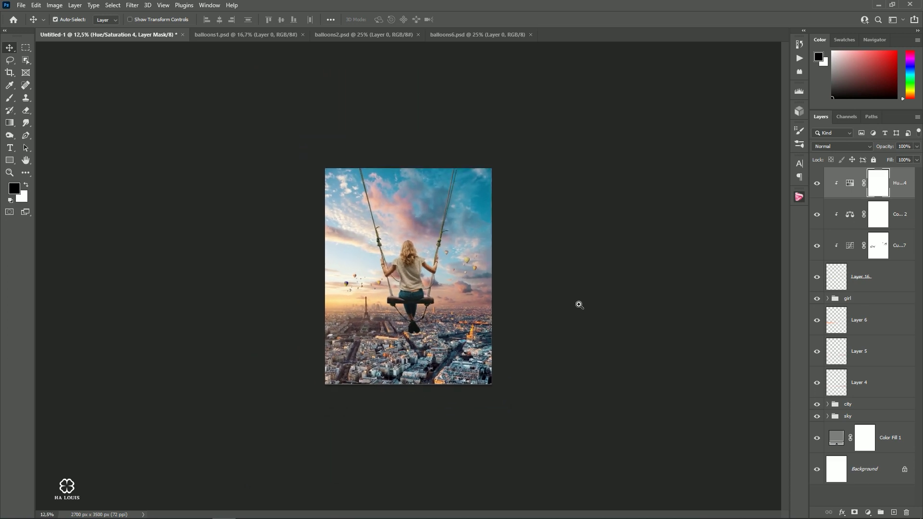
{"action": "key", "text": "ctrl+plus"}
{"action": "key", "text": "ctrl+plus"}
{"action": "key", "text": "ctrl+minus"}
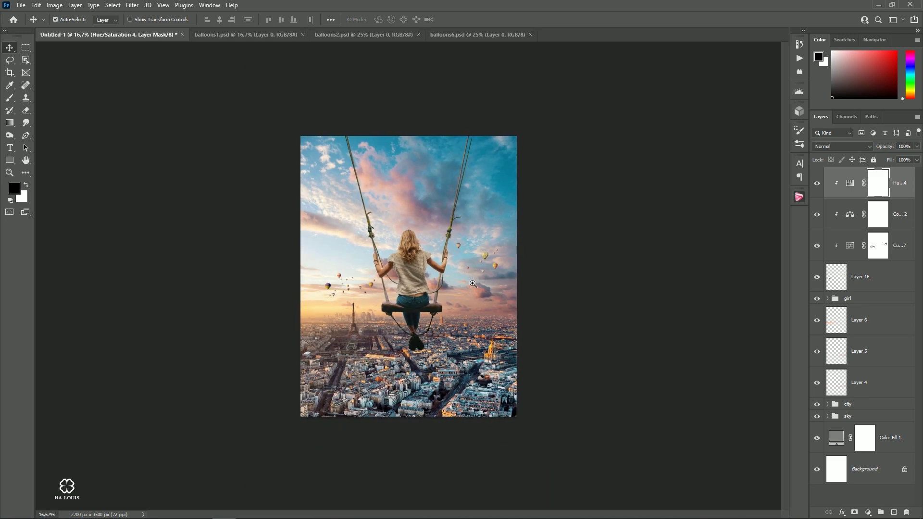
{"action": "key", "text": "ctrl+plus"}
- Apply a Gaussian Blur of about 4.7 px to the sky photo on Layer 2
{"action": "left_click", "coordinate": [849, 406]}
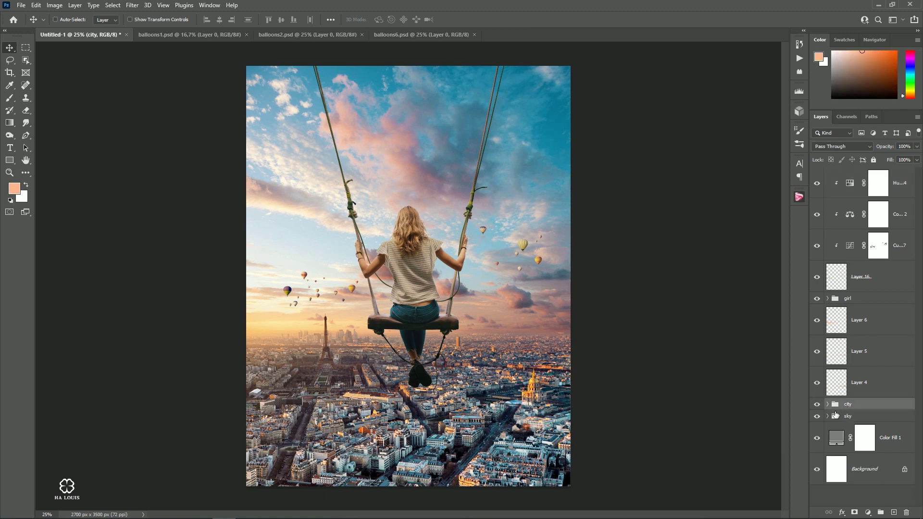
{"action": "left_click", "coordinate": [849, 417]}
{"action": "left_click", "coordinate": [827, 416]}
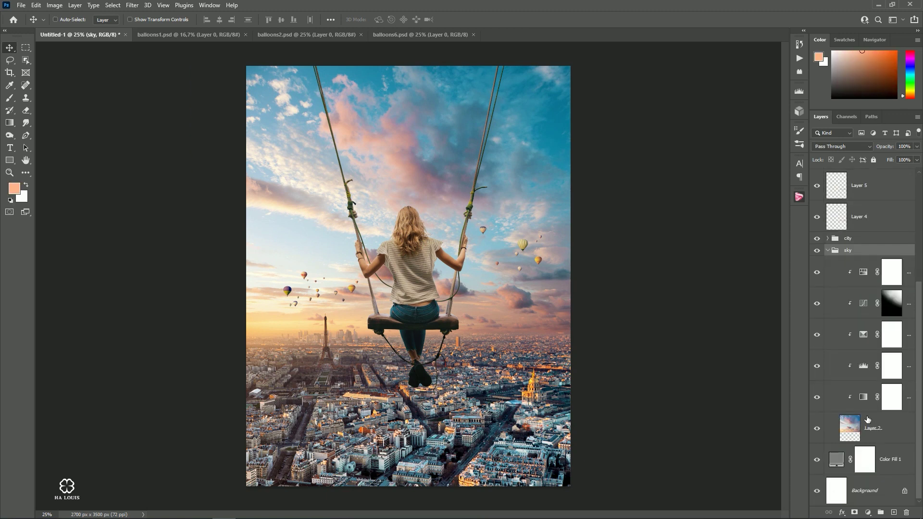
{"action": "left_click", "coordinate": [872, 426]}
{"action": "left_click", "coordinate": [132, 5]}
{"action": "mouse_move", "coordinate": [173, 128]}
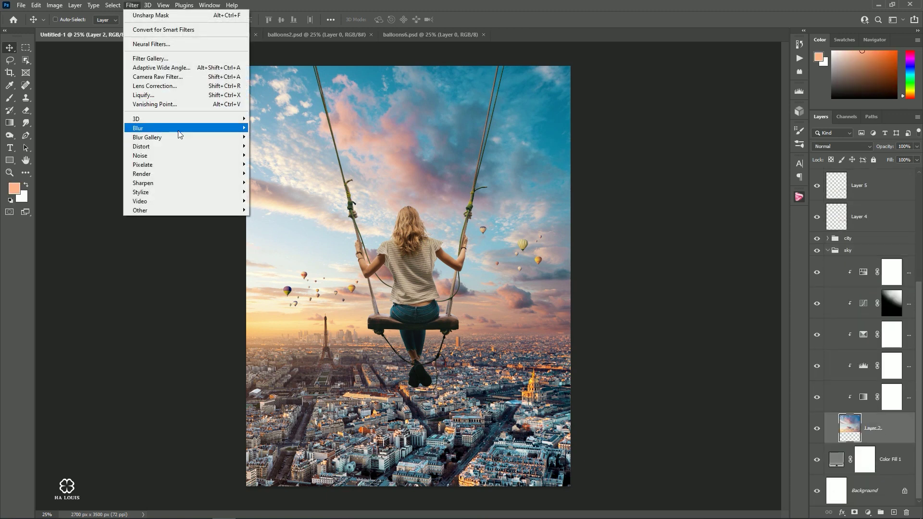
{"action": "left_click", "coordinate": [272, 164]}
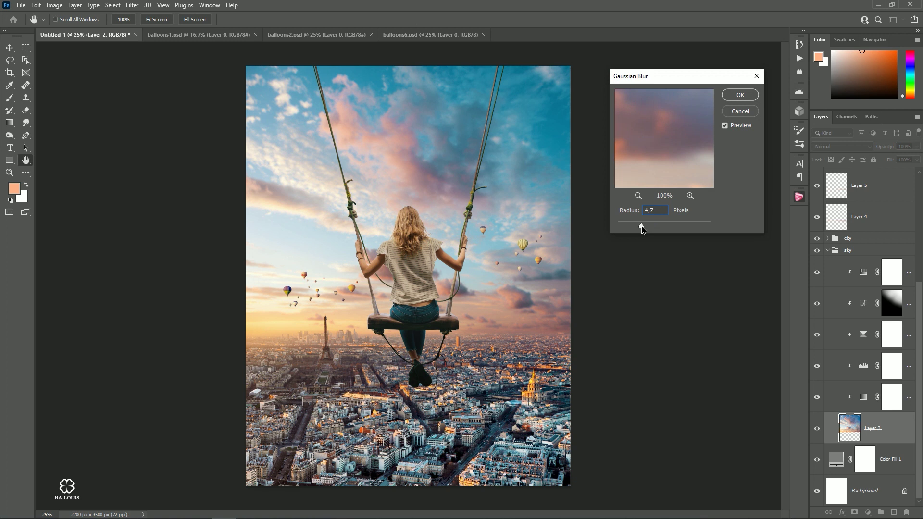
{"action": "left_click_drag", "start_coordinate": [640, 227], "coordinate": [642, 225]}
{"action": "left_click", "coordinate": [728, 96]}
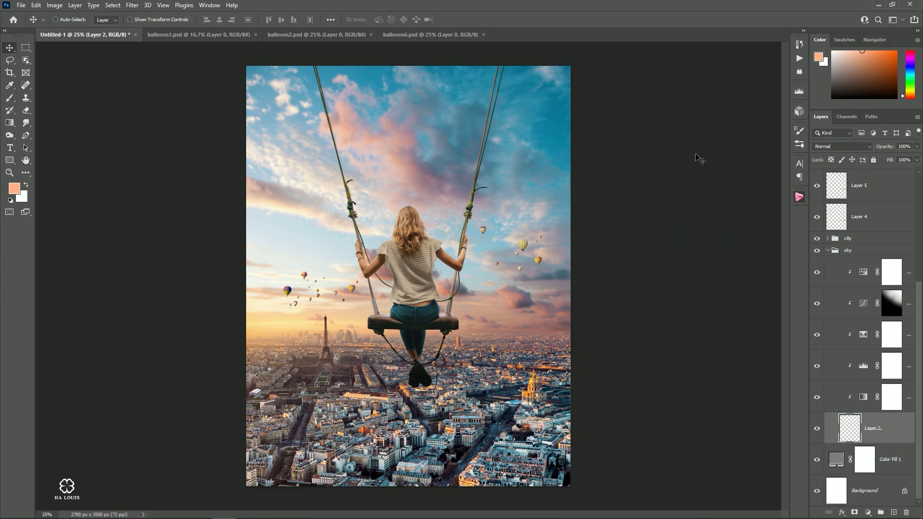
- Select the city photo on Layer 1 and apply its layer mask permanently
{"action": "left_click", "coordinate": [828, 253]}
{"action": "left_click", "coordinate": [858, 403]}
{"action": "left_click", "coordinate": [828, 404]}
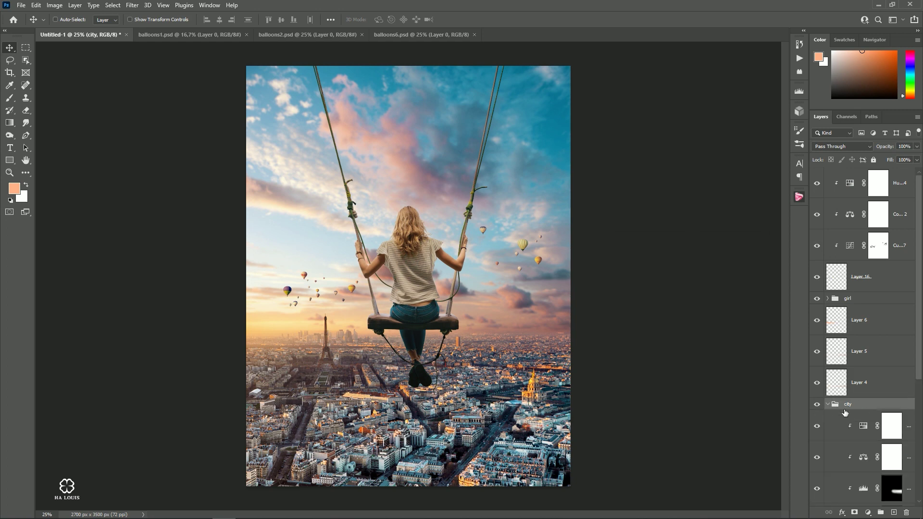
{"action": "scroll", "coordinate": [853, 413], "scroll_direction": "down", "scroll_amount": 5}
{"action": "left_click", "coordinate": [854, 419]}
{"action": "right_click", "coordinate": [878, 422]}
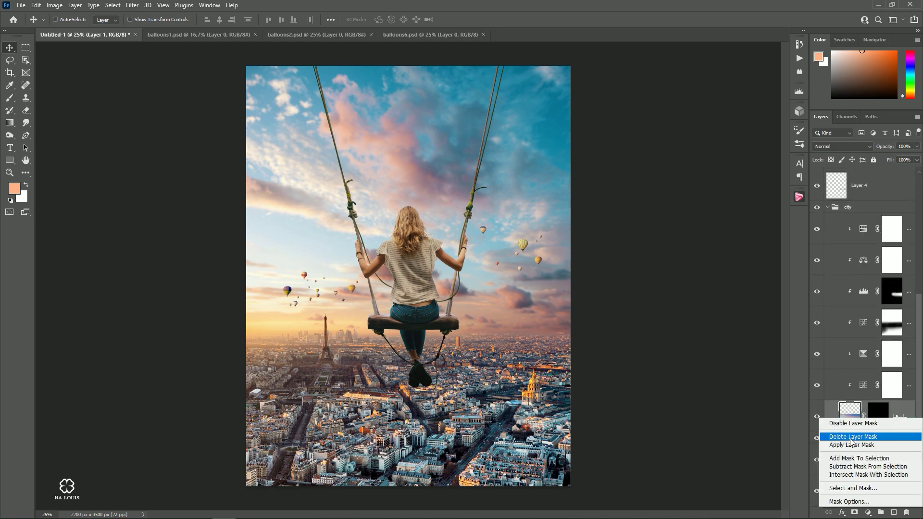
{"action": "left_click", "coordinate": [853, 445]}
- Apply an 8 px Tilt-Shift blur with its focus centred on the city
{"action": "left_click", "coordinate": [132, 5]}
{"action": "mouse_move", "coordinate": [173, 128]}
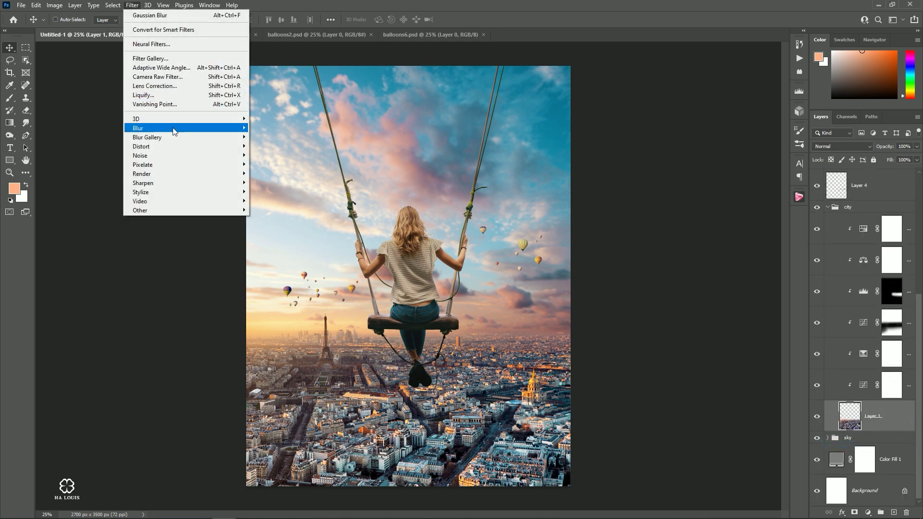
{"action": "left_click", "coordinate": [269, 155]}
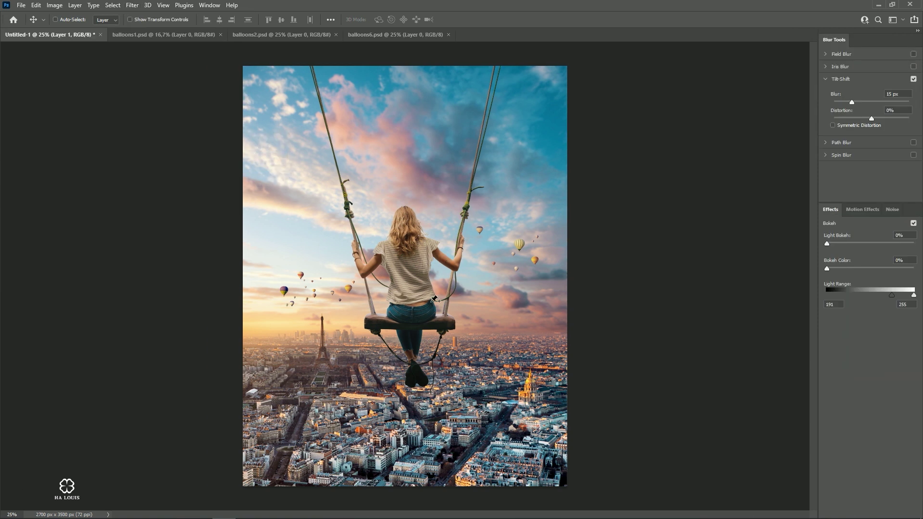
{"action": "key", "text": "ctrl+minus"}
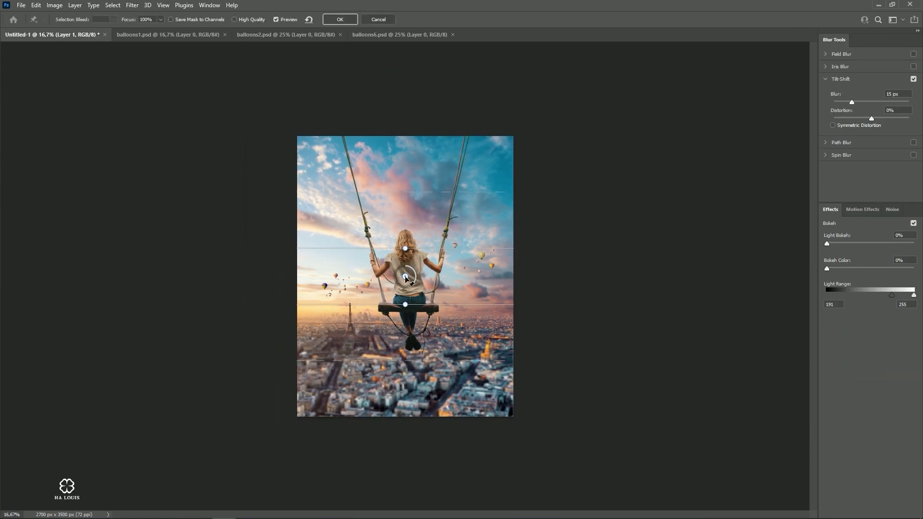
{"action": "left_click_drag", "start_coordinate": [407, 411], "coordinate": [405, 434]}
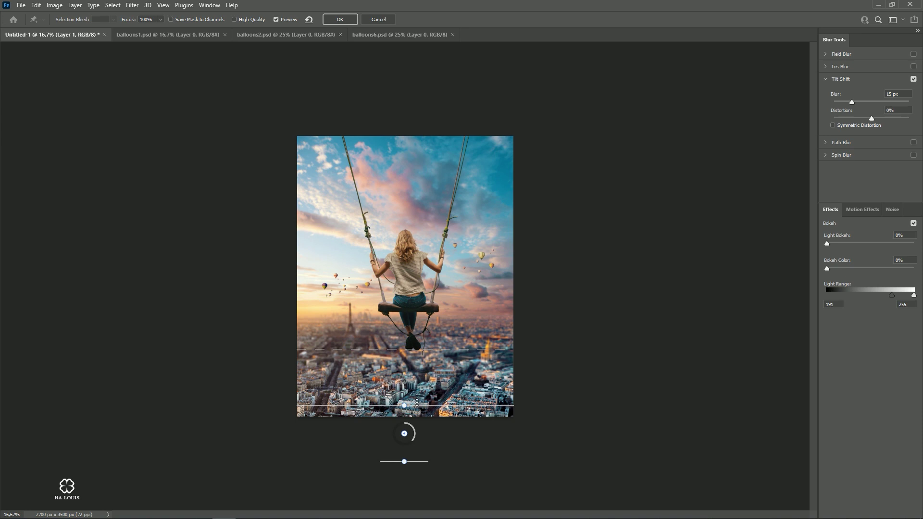
{"action": "left_click_drag", "start_coordinate": [417, 403], "coordinate": [416, 375]}
{"action": "mouse_move", "coordinate": [420, 320]}
{"action": "left_mouse_down"}
{"action": "mouse_move", "coordinate": [426, 308]}
{"action": "mouse_move", "coordinate": [465, 322]}
{"action": "left_mouse_up"}
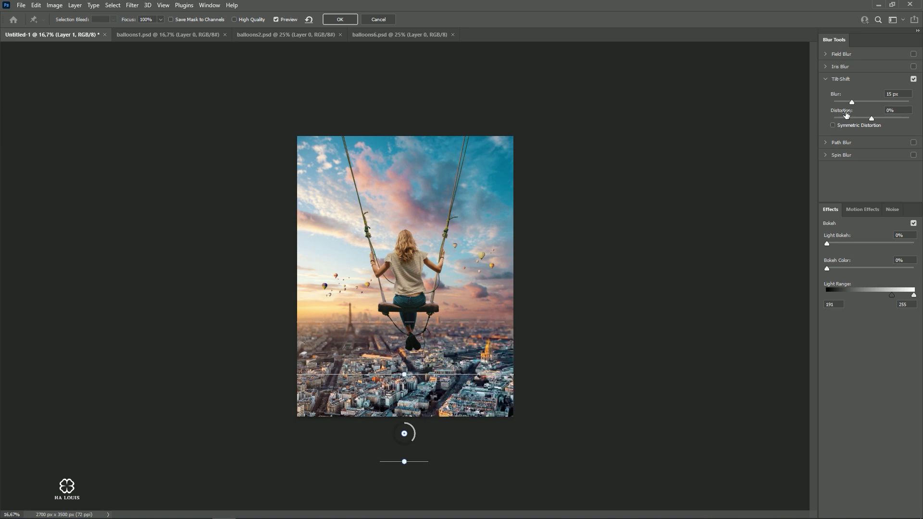
{"action": "left_click_drag", "start_coordinate": [852, 102], "coordinate": [848, 106]}
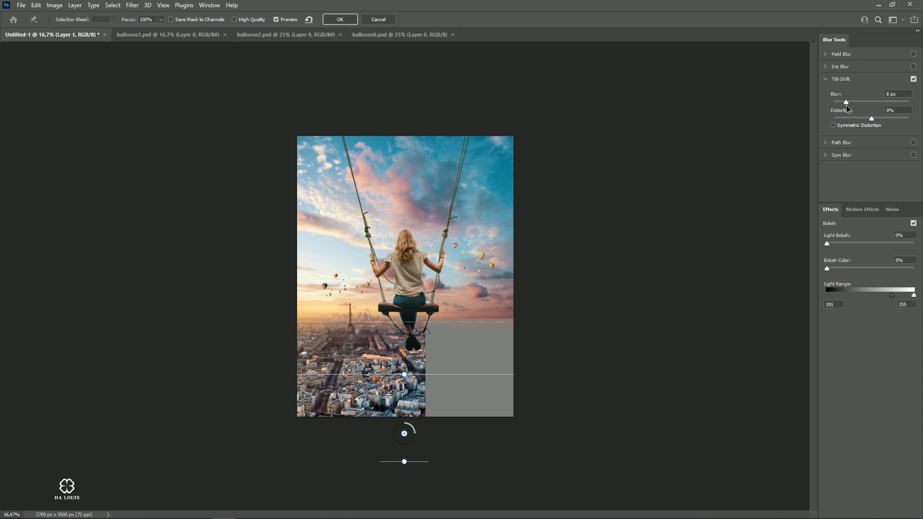
{"action": "left_click", "coordinate": [430, 374]}
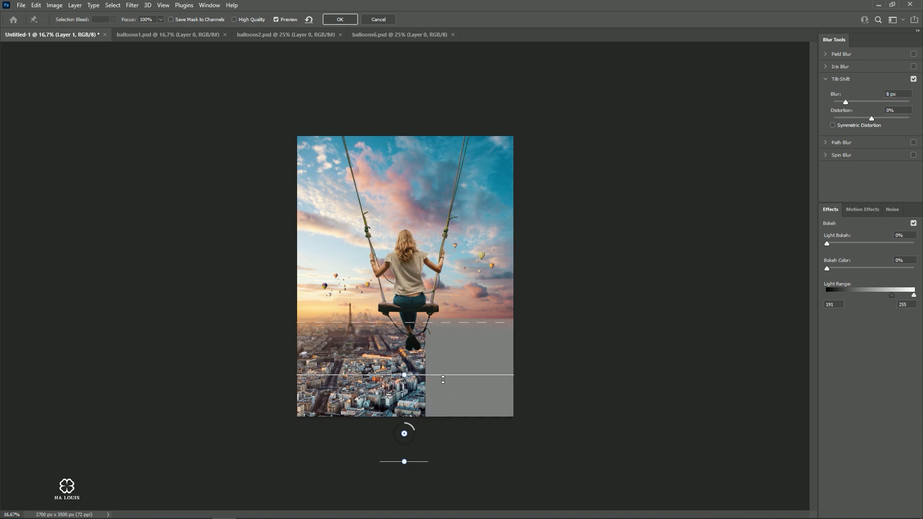
{"action": "left_click_drag", "start_coordinate": [443, 380], "coordinate": [442, 385]}
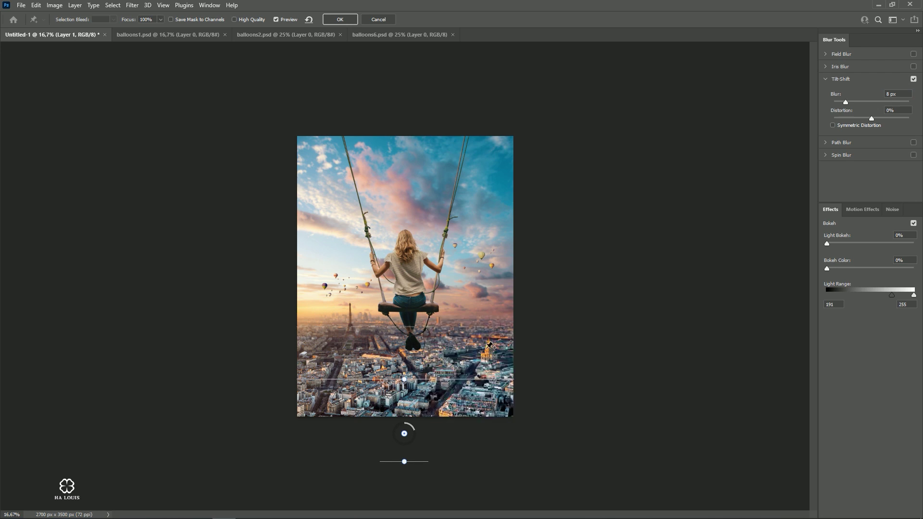
{"action": "left_click", "coordinate": [340, 19]}
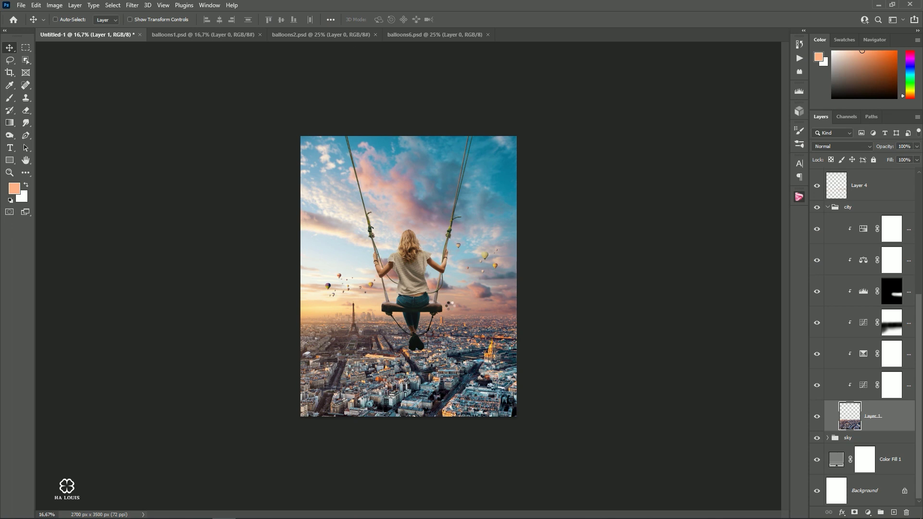
- Apply a Gaussian Blur of about 4.8 px to balloon Layer 16, then select it with its adjustments
{"action": "key", "text": "ctrl+plus"}
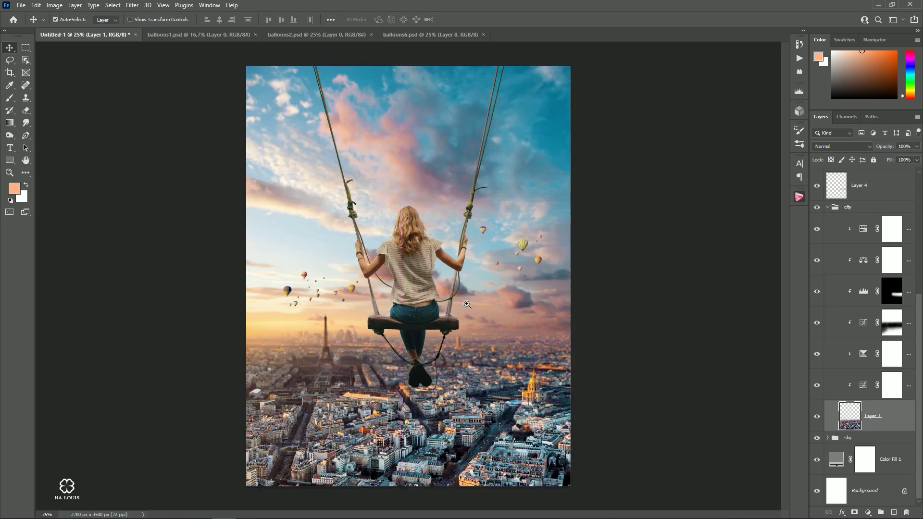
{"action": "scroll", "coordinate": [866, 195], "scroll_direction": "up", "scroll_amount": 5}
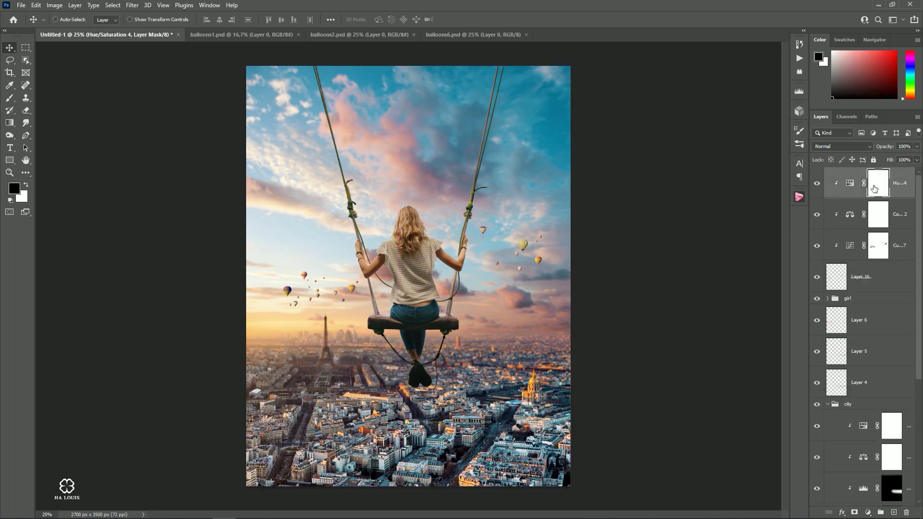
{"action": "left_click", "coordinate": [871, 269]}
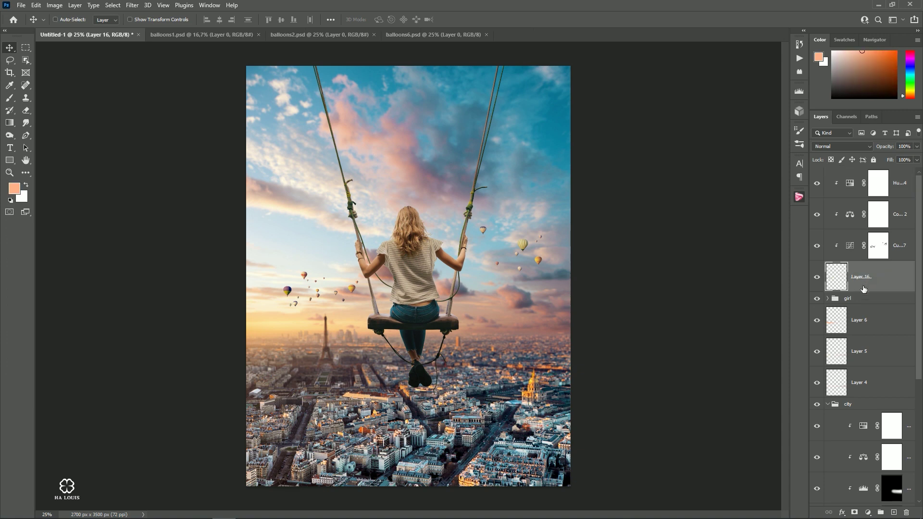
{"action": "left_click", "coordinate": [131, 7]}
{"action": "left_click", "coordinate": [270, 166]}
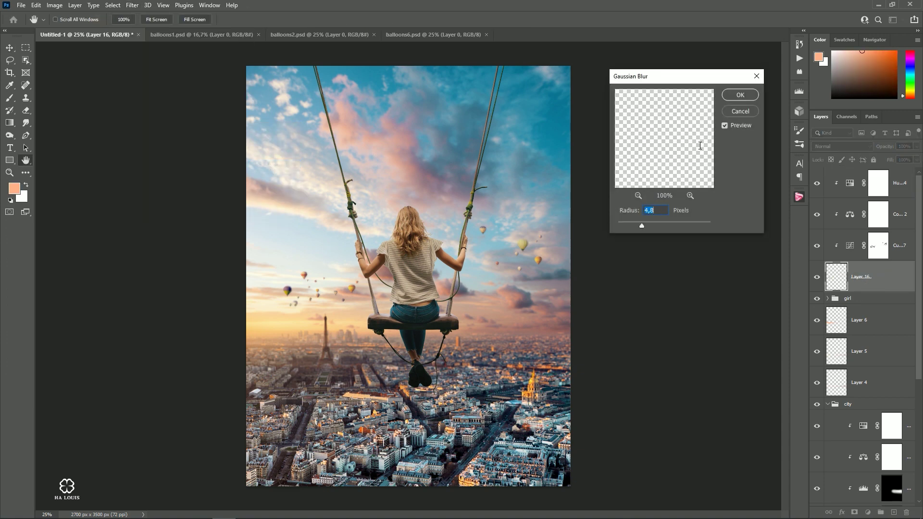
{"action": "left_click", "coordinate": [740, 95]}
{"action": "left_click", "coordinate": [473, 261], "text": "alt"}
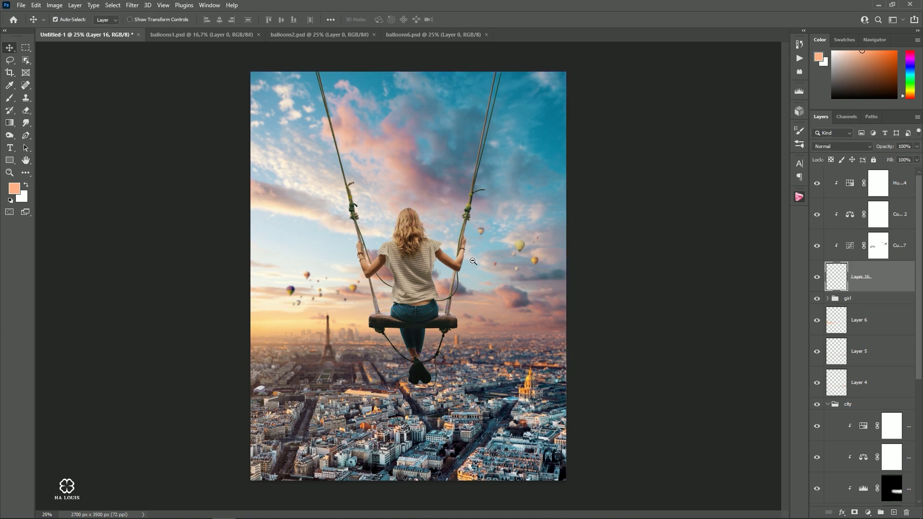
{"action": "left_click", "coordinate": [578, 293]}
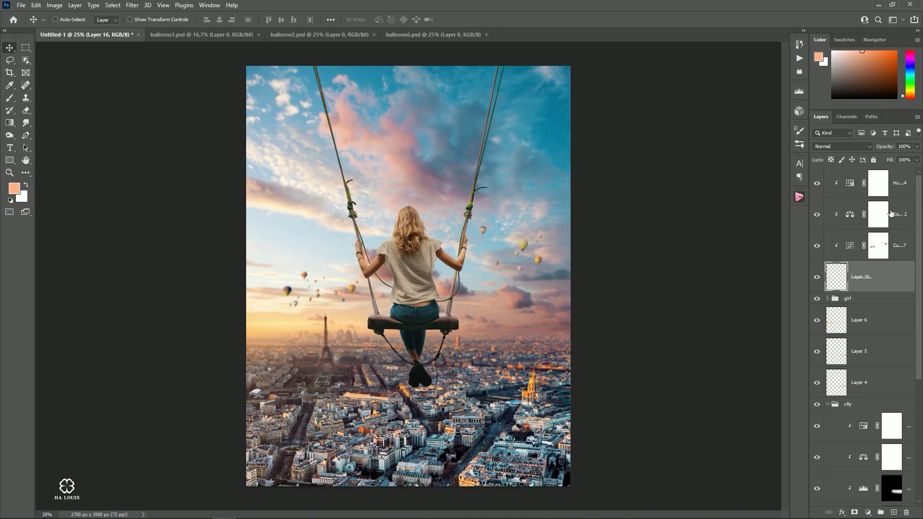
{"action": "left_click", "coordinate": [886, 191]}
{"action": "left_click", "coordinate": [871, 272], "text": "shift"}
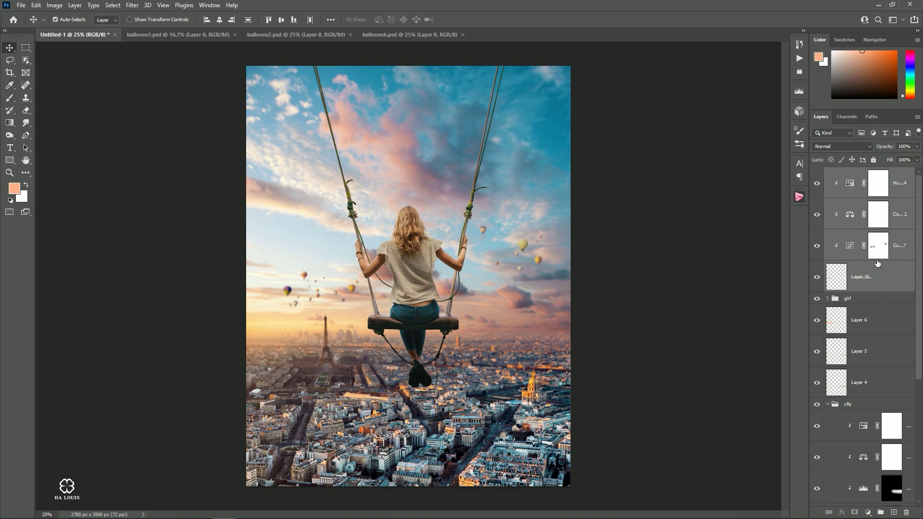
- Group the adjustment layers with Layer 16 as Group 1 and stamp all visible layers into Layer 17
{"action": "key", "text": "ctrl+g"}
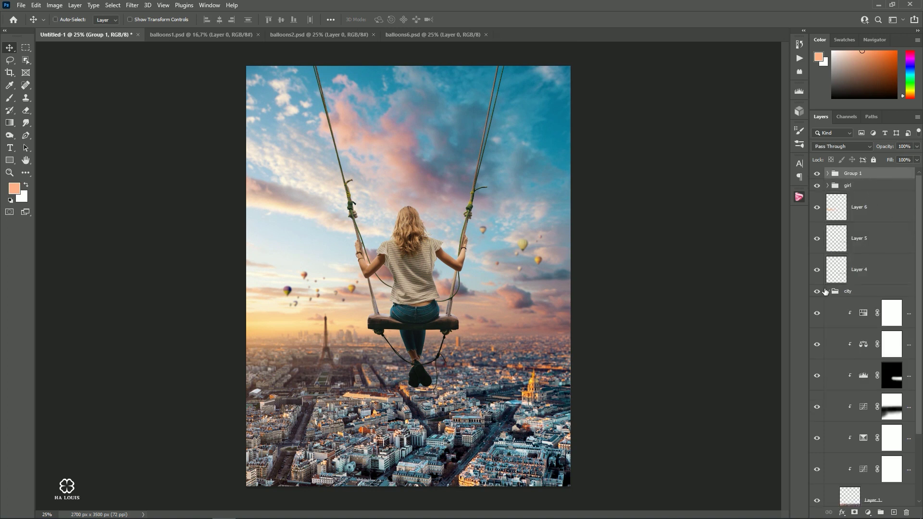
{"action": "left_click", "coordinate": [827, 291]}
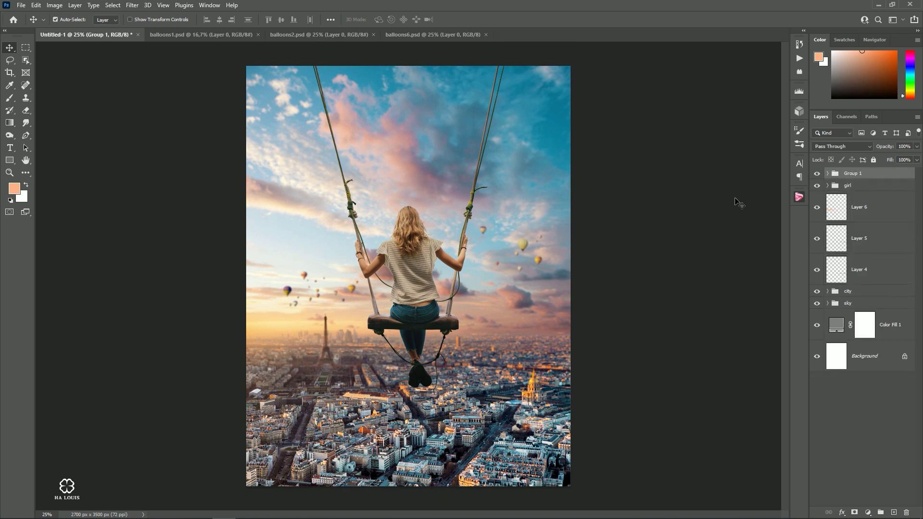
{"action": "key", "text": "ctrl+shift+alt+e"}
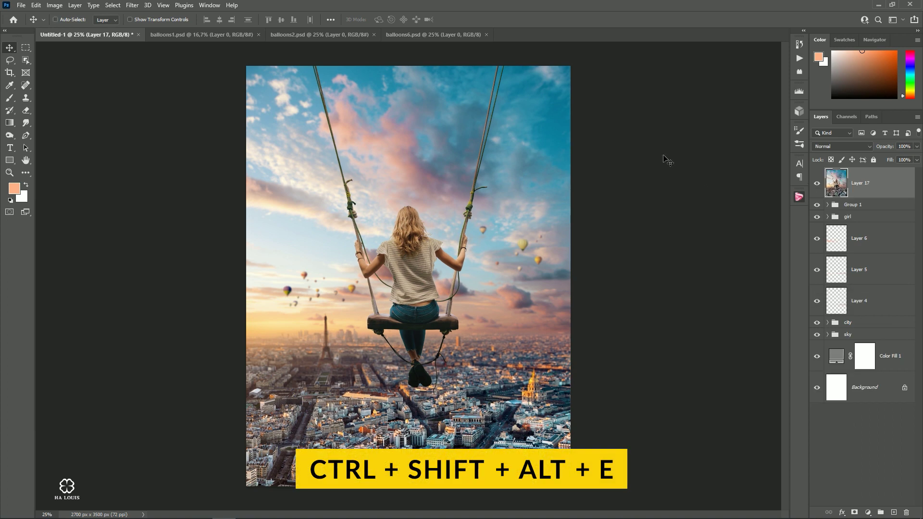
{"action": "left_click", "coordinate": [131, 5]}
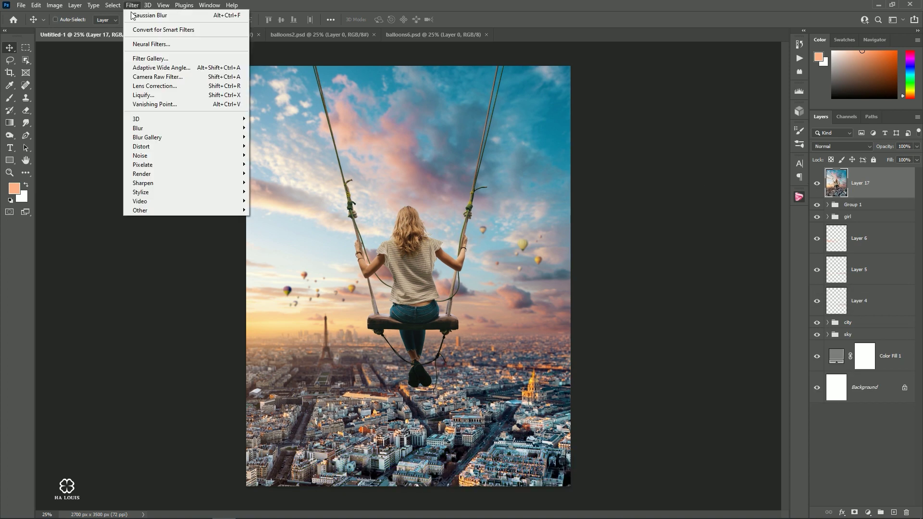
{"action": "left_click", "coordinate": [152, 78]}
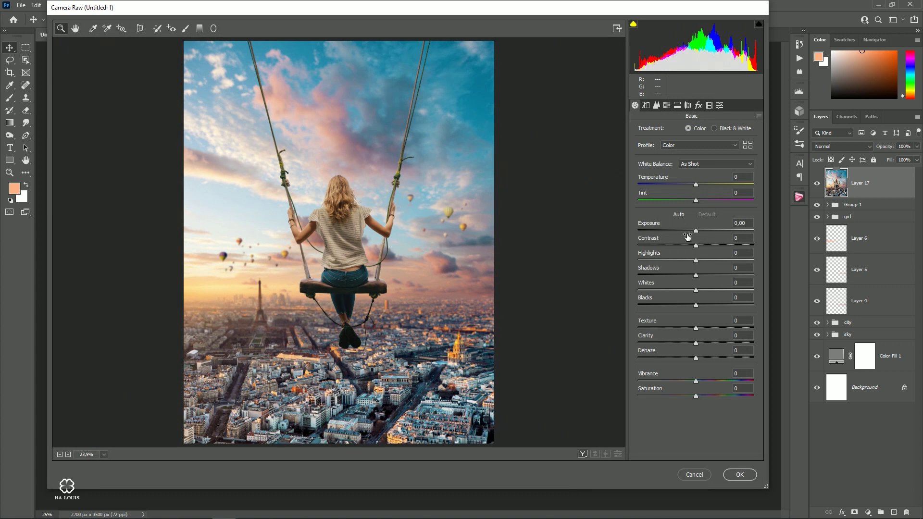
- In Camera Raw Basic, set Exposure +0,15, Whites -12 and Texture +11 on Layer 17
{"action": "mouse_move", "coordinate": [696, 230]}
{"action": "left_mouse_down"}
{"action": "mouse_move", "coordinate": [701, 244]}
{"action": "mouse_move", "coordinate": [684, 260]}
{"action": "mouse_move", "coordinate": [714, 271]}
{"action": "left_mouse_up"}
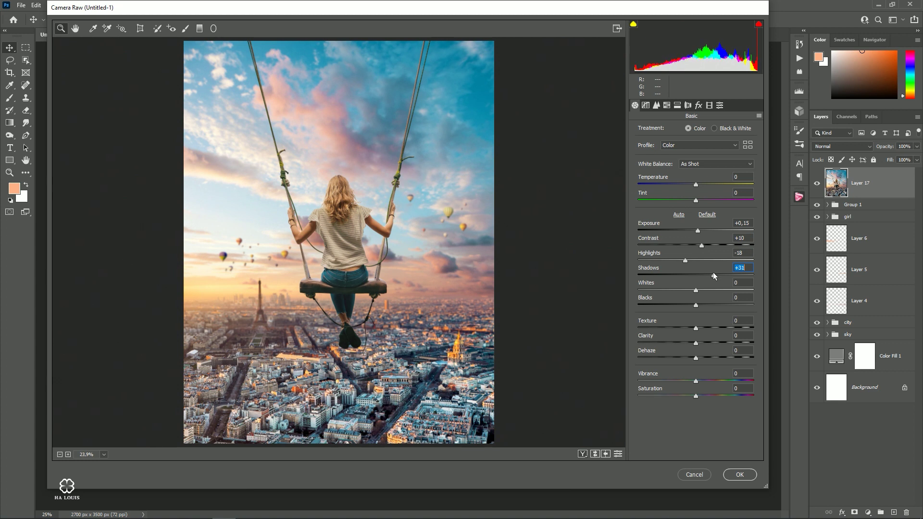
{"action": "mouse_move", "coordinate": [695, 289]}
{"action": "left_mouse_down"}
{"action": "mouse_move", "coordinate": [686, 308]}
{"action": "mouse_move", "coordinate": [705, 304]}
{"action": "left_mouse_up"}
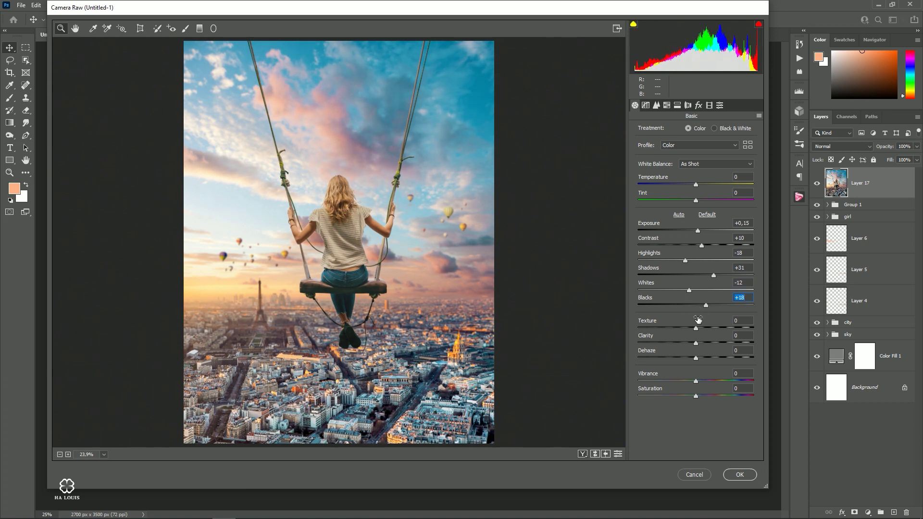
{"action": "left_click_drag", "start_coordinate": [695, 328], "coordinate": [706, 356]}
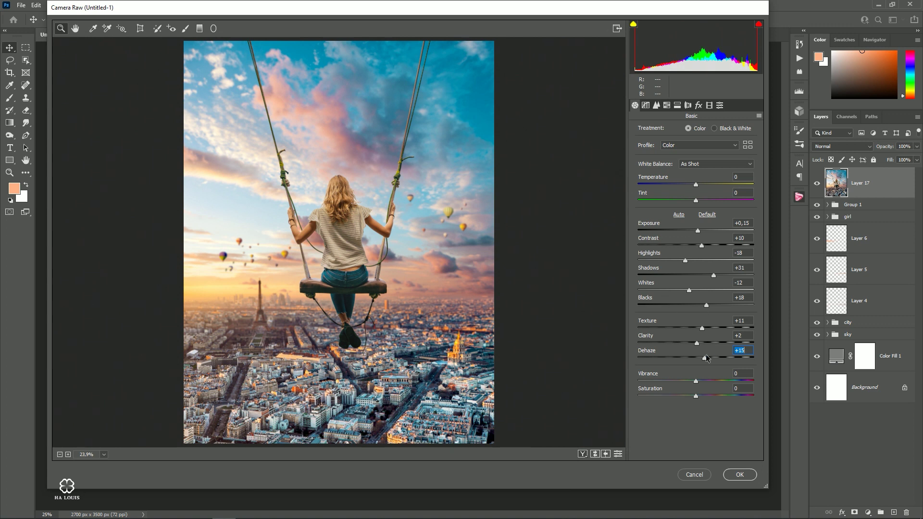
- Calibrate primaries: Blue hue -8/sat +22, Green hue -27/sat +24, Red hue -4/sat +16
{"action": "left_click", "coordinate": [709, 106]}
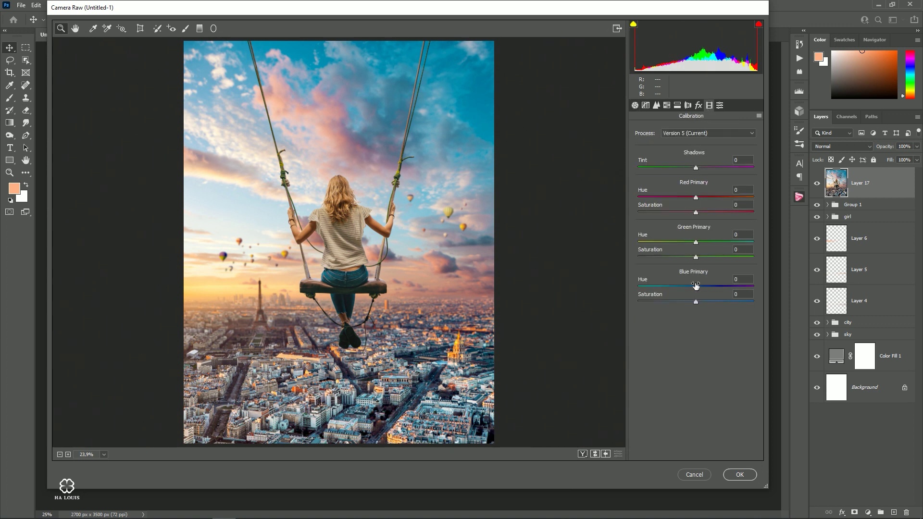
{"action": "mouse_move", "coordinate": [695, 285]}
{"action": "left_mouse_down"}
{"action": "mouse_move", "coordinate": [676, 297]}
{"action": "mouse_move", "coordinate": [708, 299]}
{"action": "left_mouse_up"}
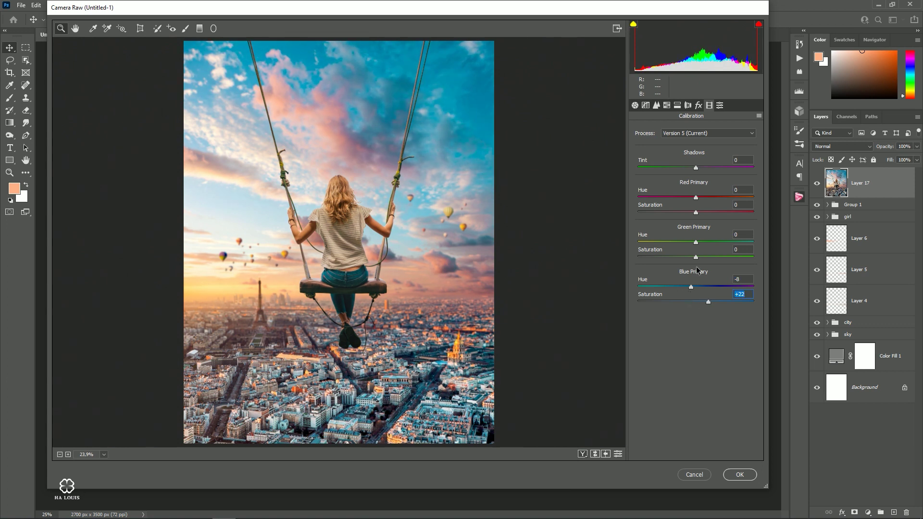
{"action": "mouse_move", "coordinate": [698, 246]}
{"action": "left_mouse_down"}
{"action": "mouse_move", "coordinate": [683, 244]}
{"action": "mouse_move", "coordinate": [710, 259]}
{"action": "left_mouse_up"}
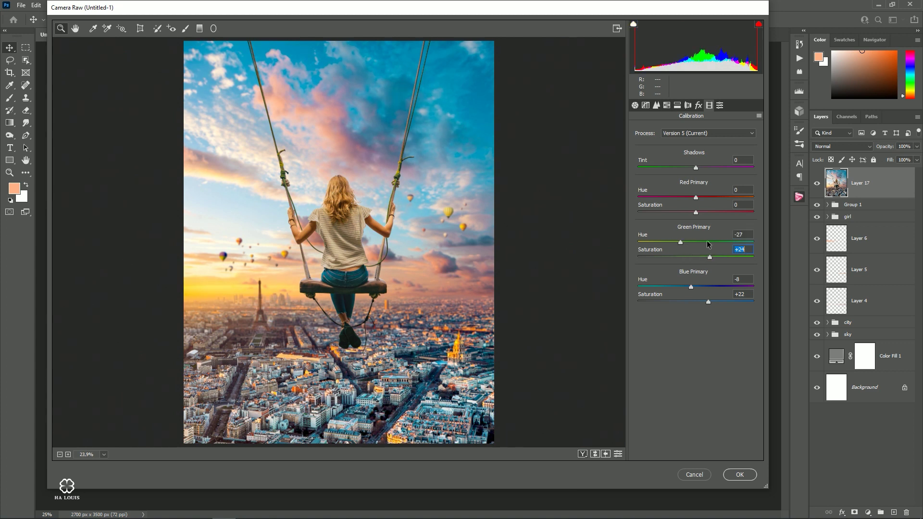
{"action": "left_click_drag", "start_coordinate": [696, 197], "coordinate": [694, 205]}
{"action": "left_click_drag", "start_coordinate": [697, 212], "coordinate": [702, 213]}
- Shift the HSL hue of the reds, yellows and blues
{"action": "left_click", "coordinate": [666, 105]}
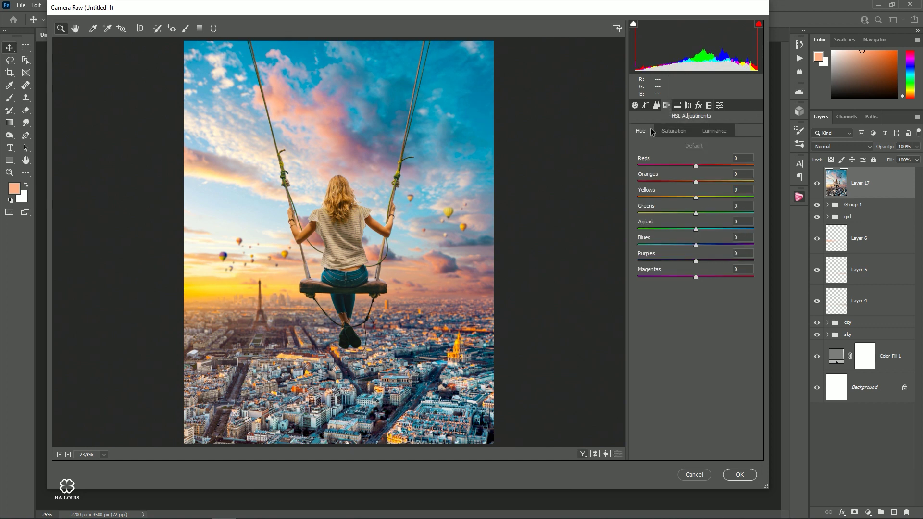
{"action": "mouse_move", "coordinate": [696, 167]}
{"action": "left_mouse_down"}
{"action": "mouse_move", "coordinate": [685, 172]}
{"action": "mouse_move", "coordinate": [699, 184]}
{"action": "left_mouse_up"}
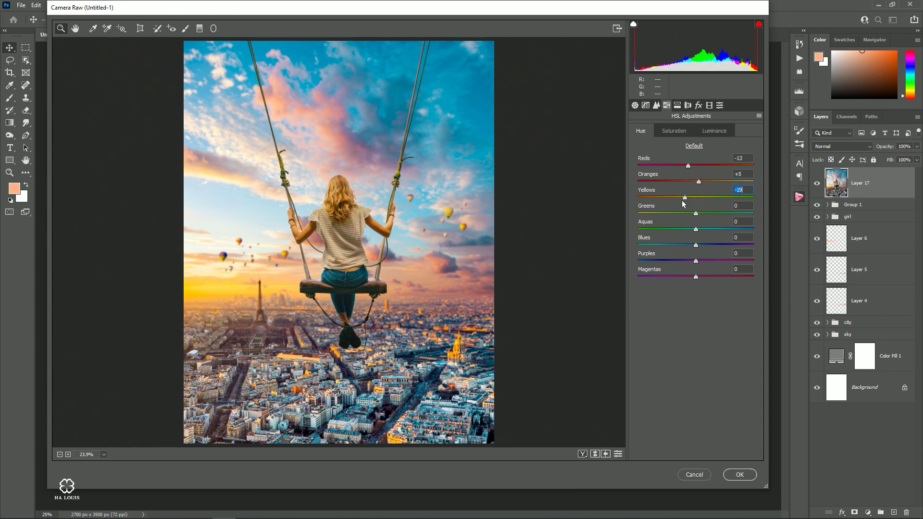
{"action": "left_click_drag", "start_coordinate": [696, 200], "coordinate": [694, 209]}
{"action": "mouse_move", "coordinate": [695, 245]}
{"action": "left_mouse_down"}
{"action": "mouse_move", "coordinate": [679, 260]}
{"action": "mouse_move", "coordinate": [709, 255]}
{"action": "mouse_move", "coordinate": [703, 276]}
{"action": "mouse_move", "coordinate": [743, 251]}
{"action": "left_mouse_up"}
- Desaturate the reds, oranges, yellows and aquas in HSL Saturation
{"action": "left_click", "coordinate": [674, 132]}
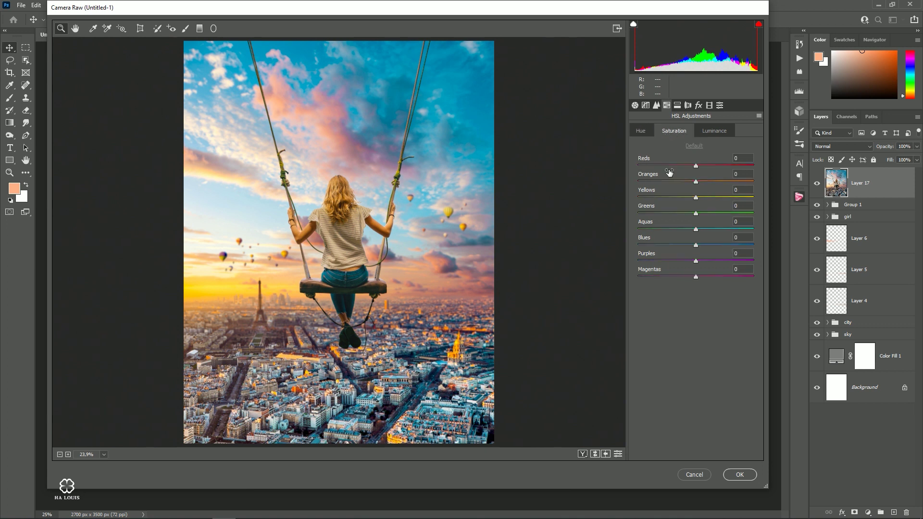
{"action": "left_click_drag", "start_coordinate": [696, 166], "coordinate": [690, 170]}
{"action": "left_click_drag", "start_coordinate": [696, 182], "coordinate": [693, 189]}
{"action": "left_click_drag", "start_coordinate": [696, 198], "coordinate": [695, 198]}
{"action": "mouse_move", "coordinate": [696, 229]}
{"action": "left_mouse_down"}
{"action": "mouse_move", "coordinate": [683, 230]}
{"action": "mouse_move", "coordinate": [684, 261]}
{"action": "left_mouse_up"}
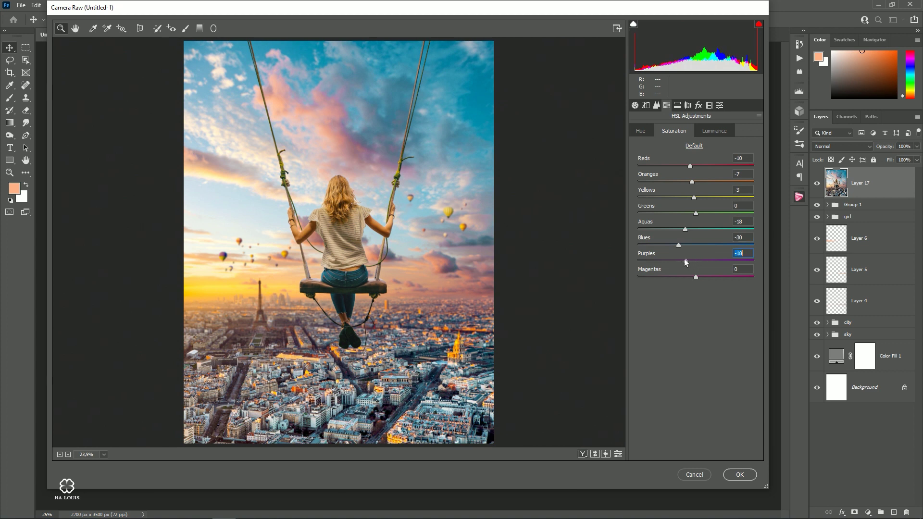
- Raise HSL luminance of Oranges to +3 and Aquas to +20
{"action": "left_click", "coordinate": [710, 134]}
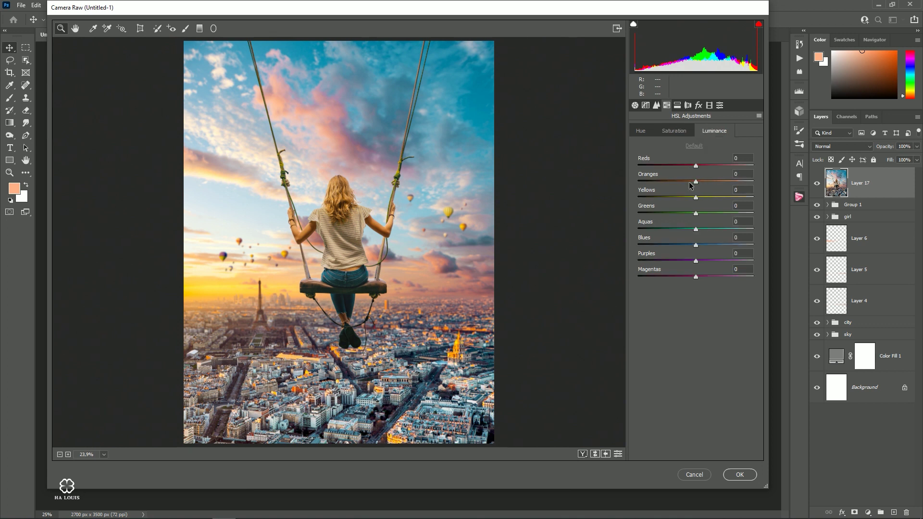
{"action": "left_click_drag", "start_coordinate": [696, 182], "coordinate": [698, 182]}
{"action": "mouse_move", "coordinate": [697, 232]}
{"action": "left_mouse_down"}
{"action": "mouse_move", "coordinate": [711, 232]}
{"action": "mouse_move", "coordinate": [704, 245]}
{"action": "left_mouse_up"}
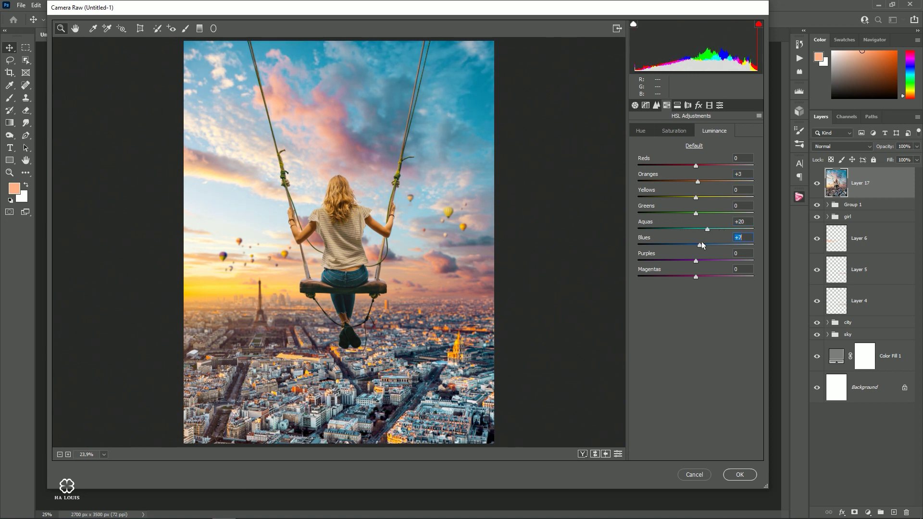
- Set the parametric tone curve to Lights +7 and Darks +4
{"action": "left_click", "coordinate": [656, 105]}
{"action": "left_click", "coordinate": [648, 131]}
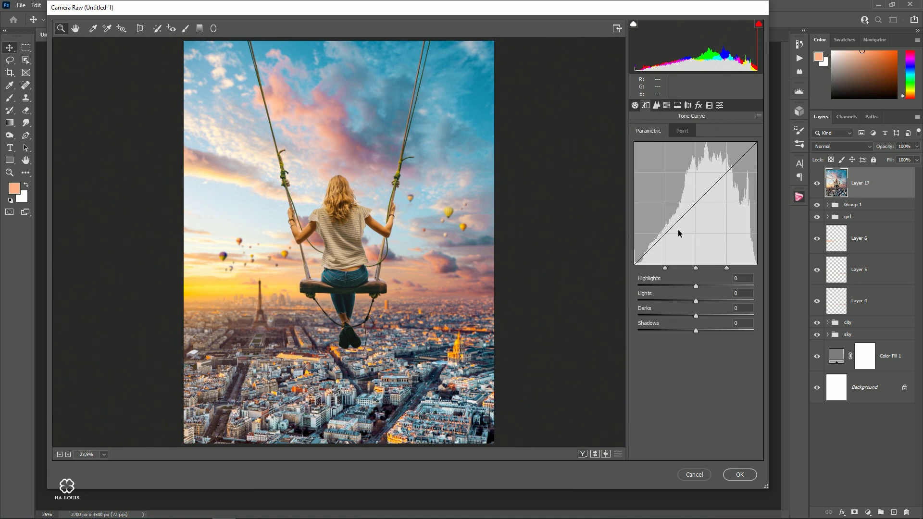
{"action": "left_click_drag", "start_coordinate": [695, 300], "coordinate": [700, 301]}
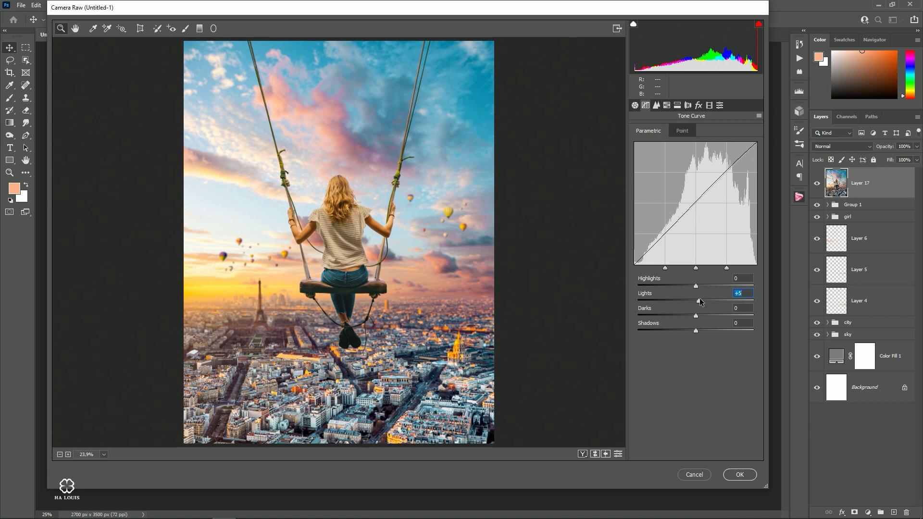
{"action": "left_click_drag", "start_coordinate": [699, 301], "coordinate": [698, 316]}
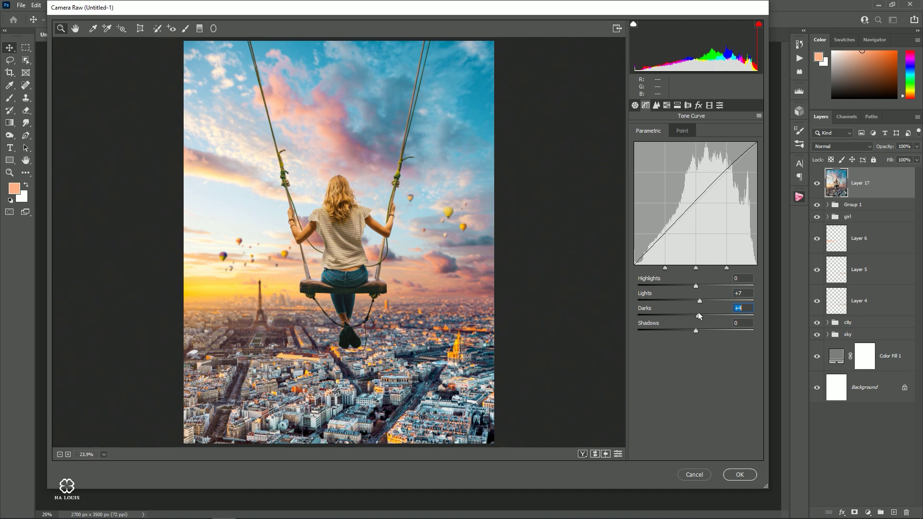
- On the point curve, lift the black point and add points at 65, 128 and 203, raising 203 to 209
{"action": "left_click", "coordinate": [677, 133]}
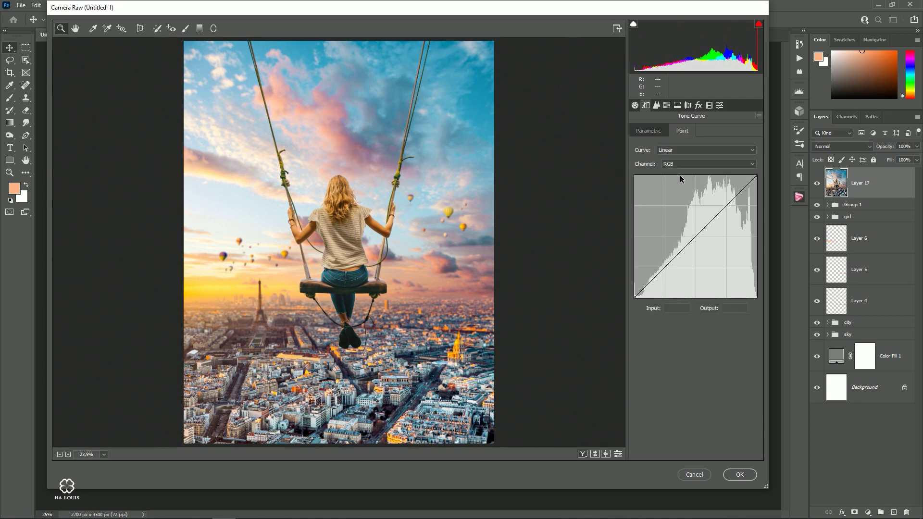
{"action": "left_click_drag", "start_coordinate": [636, 294], "coordinate": [625, 284]}
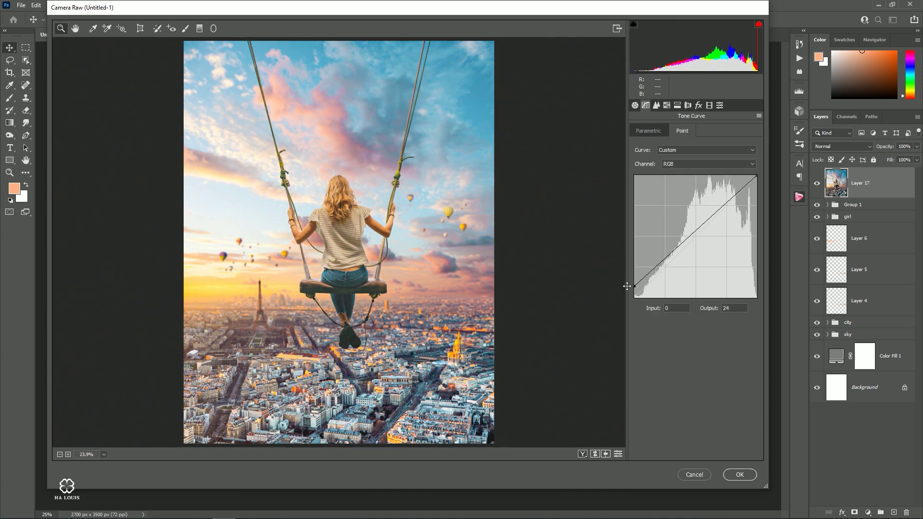
{"action": "left_click_drag", "start_coordinate": [665, 259], "coordinate": [665, 263]}
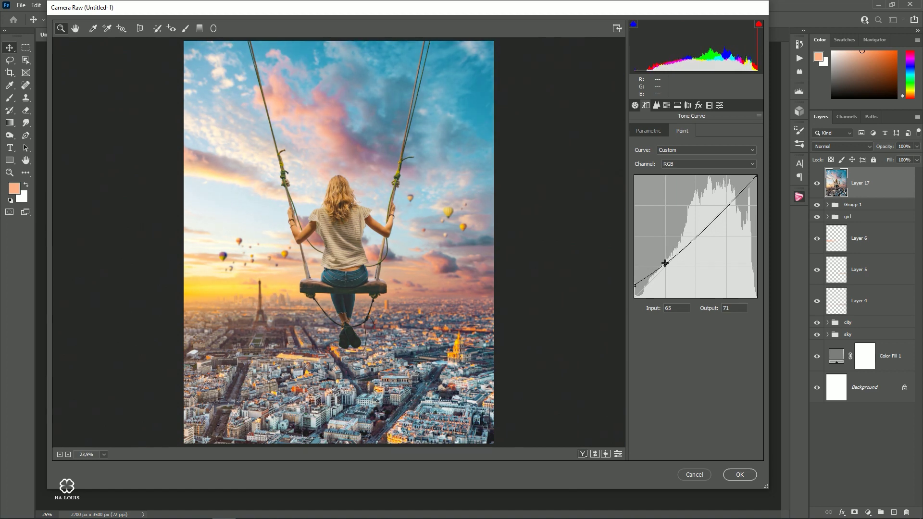
{"action": "left_click", "coordinate": [695, 234]}
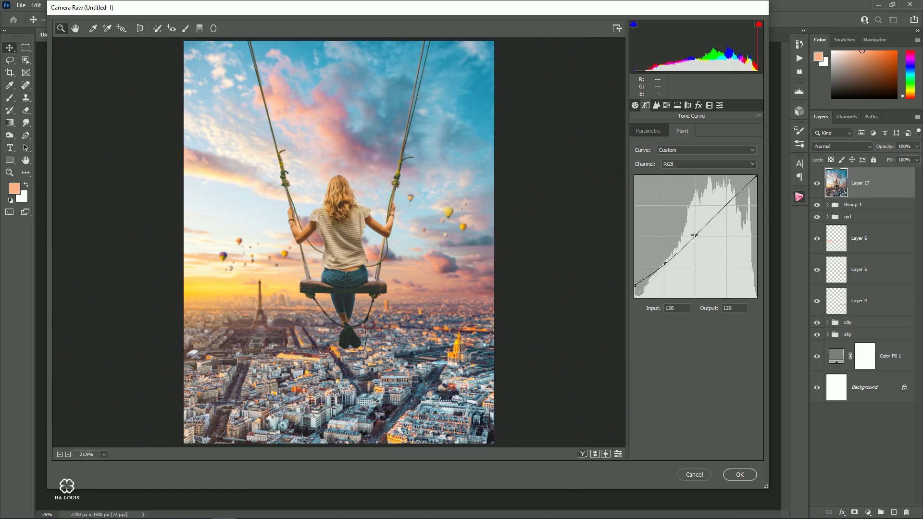
{"action": "left_click_drag", "start_coordinate": [695, 234], "coordinate": [695, 235]}
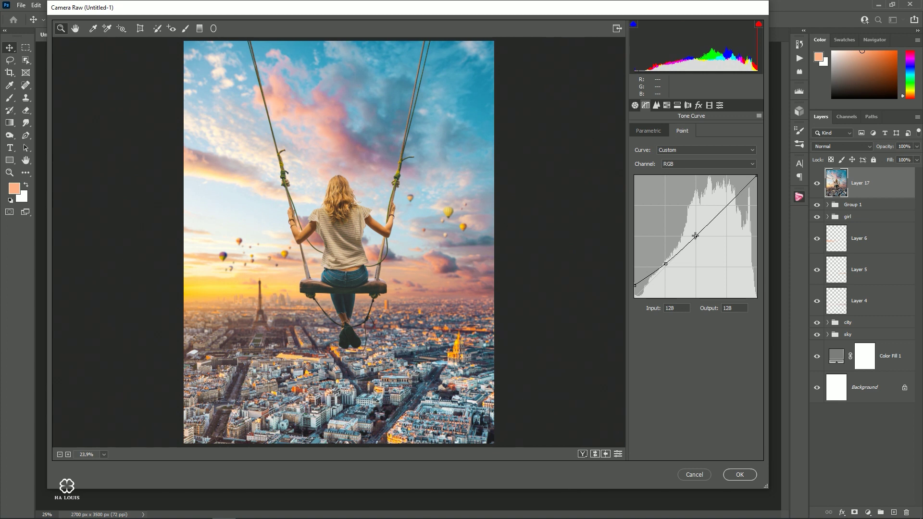
{"action": "left_click_drag", "start_coordinate": [731, 201], "coordinate": [730, 196]}
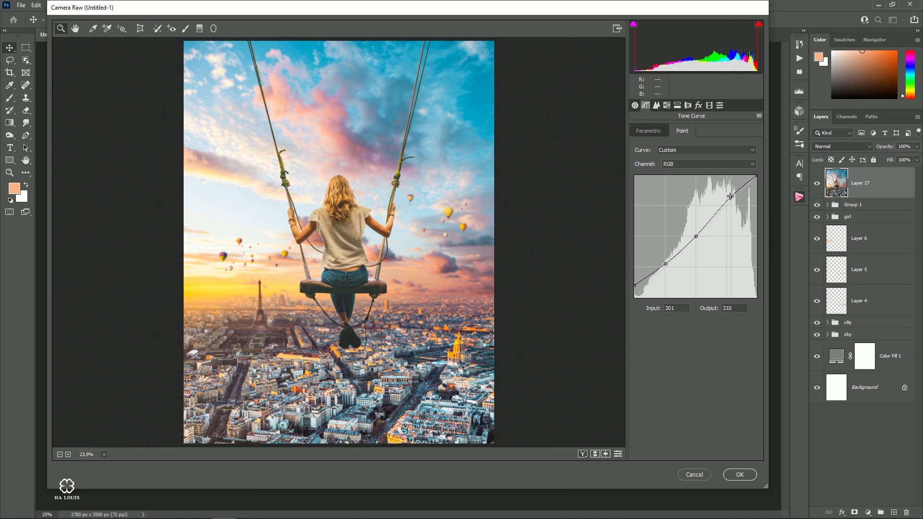
{"action": "left_click_drag", "start_coordinate": [730, 196], "coordinate": [731, 197]}
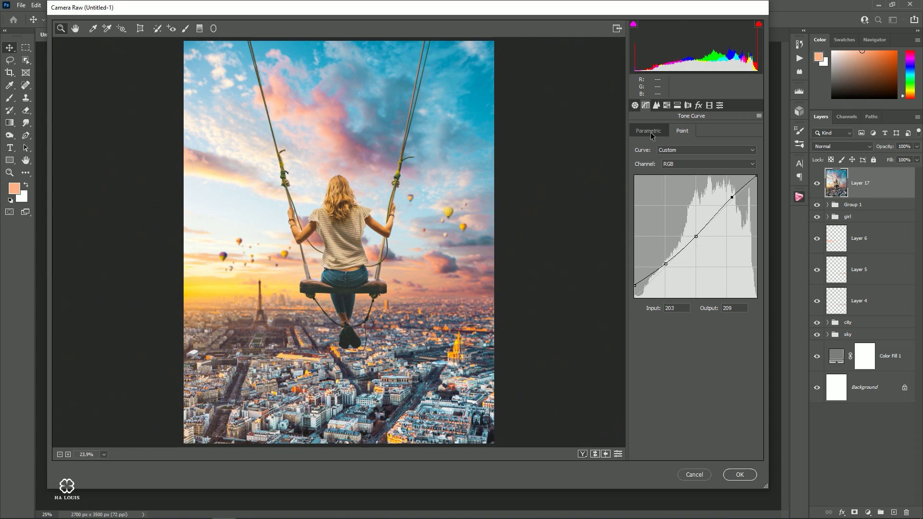
- Back in Basic, set Vibrance +24 and Saturation -7, then zoom the preview out
{"action": "left_click", "coordinate": [635, 106]}
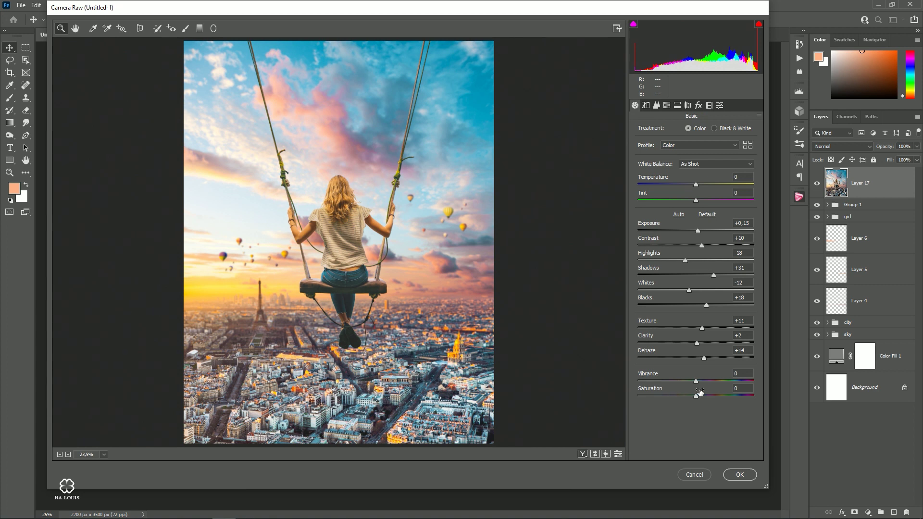
{"action": "mouse_move", "coordinate": [696, 383]}
{"action": "left_mouse_down"}
{"action": "mouse_move", "coordinate": [684, 382]}
{"action": "mouse_move", "coordinate": [709, 382]}
{"action": "mouse_move", "coordinate": [691, 397]}
{"action": "left_mouse_up"}
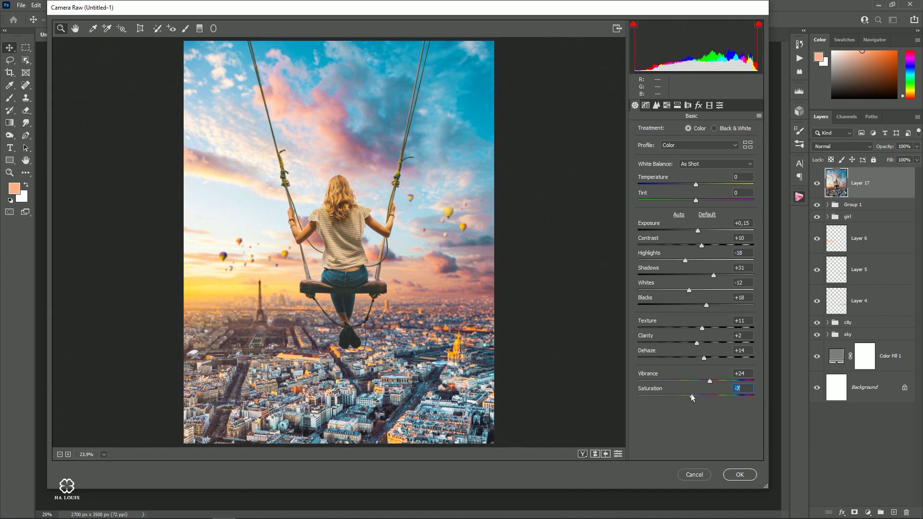
{"action": "left_click", "coordinate": [418, 253], "text": "alt"}
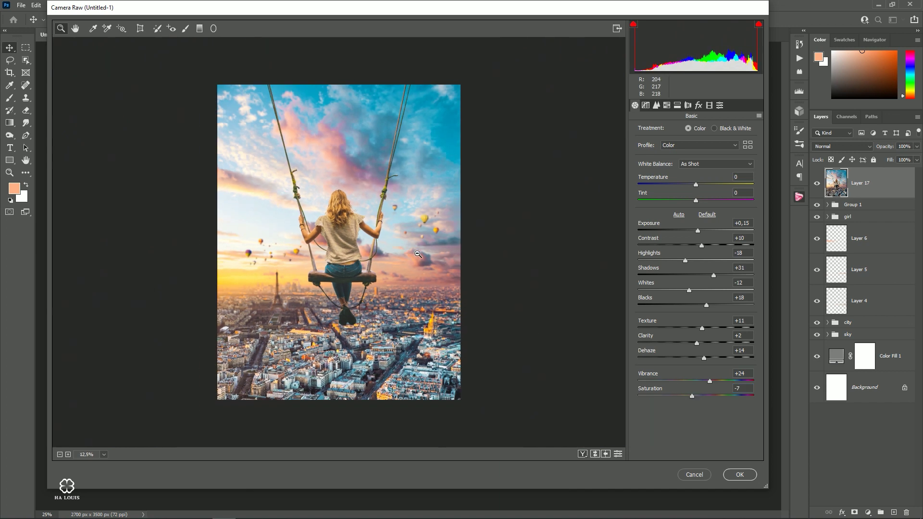
- Draw a radial filter over the swinging woman with Exposure +0,10, Shadows +25 and Dehaze +4
{"action": "left_click", "coordinate": [213, 28]}
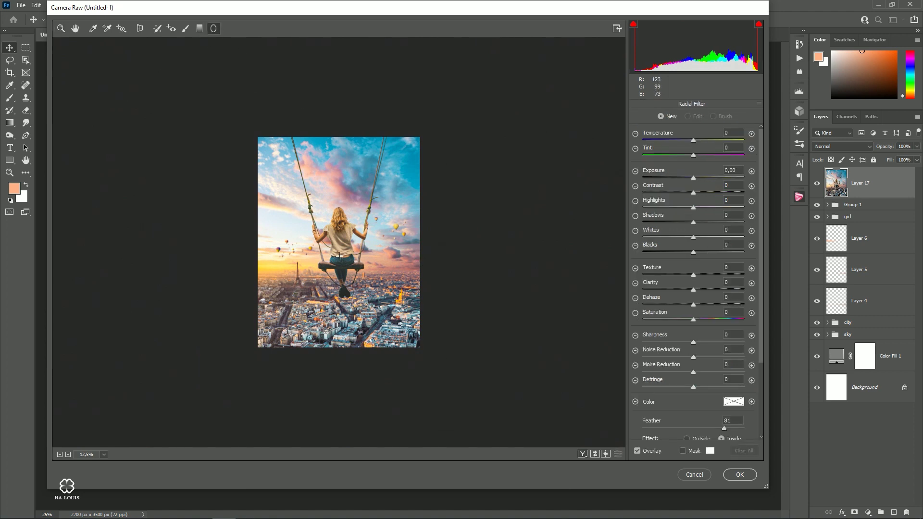
{"action": "key", "text": "ctrl+plus"}
{"action": "mouse_move", "coordinate": [343, 239]}
{"action": "left_mouse_down"}
{"action": "mouse_move", "coordinate": [395, 334]}
{"action": "mouse_move", "coordinate": [414, 345]}
{"action": "left_mouse_up"}
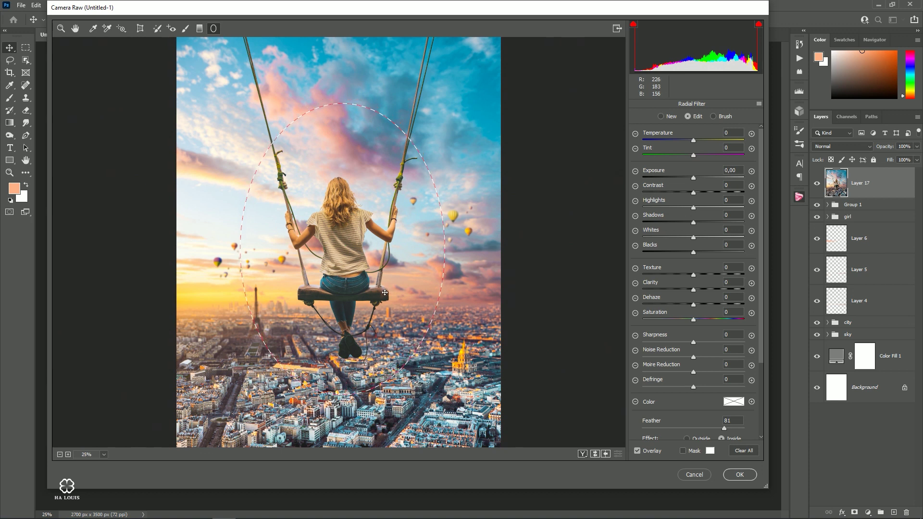
{"action": "left_click_drag", "start_coordinate": [385, 293], "coordinate": [385, 294]}
{"action": "left_click_drag", "start_coordinate": [693, 178], "coordinate": [696, 181]}
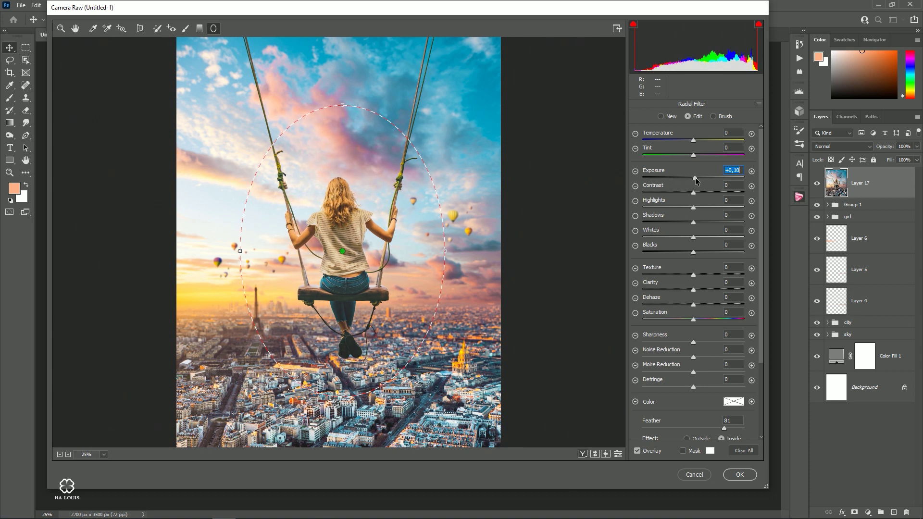
{"action": "left_click_drag", "start_coordinate": [704, 223], "coordinate": [712, 222]}
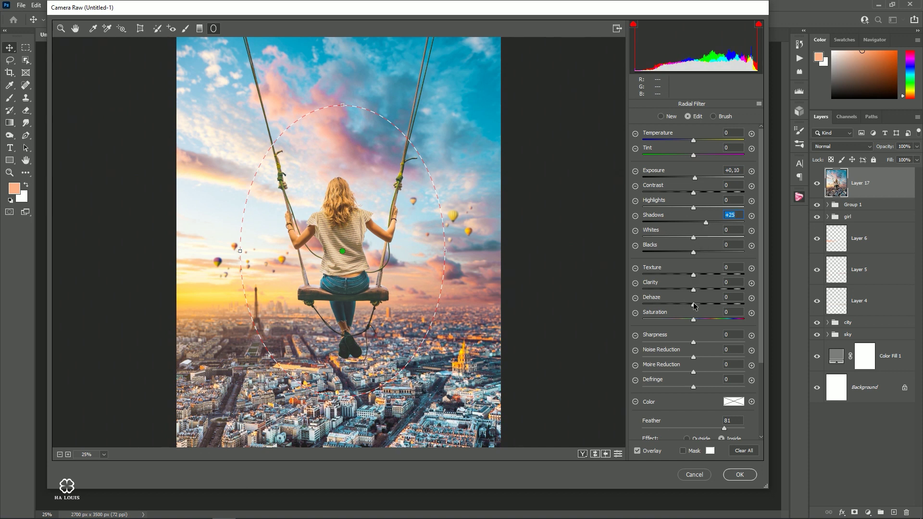
{"action": "left_click_drag", "start_coordinate": [694, 305], "coordinate": [696, 305]}
- Draw a diagonal graduated filter from the upper-right corner toward the lower left
{"action": "left_click", "coordinate": [200, 29]}
{"action": "key", "text": "ctrl+minus"}
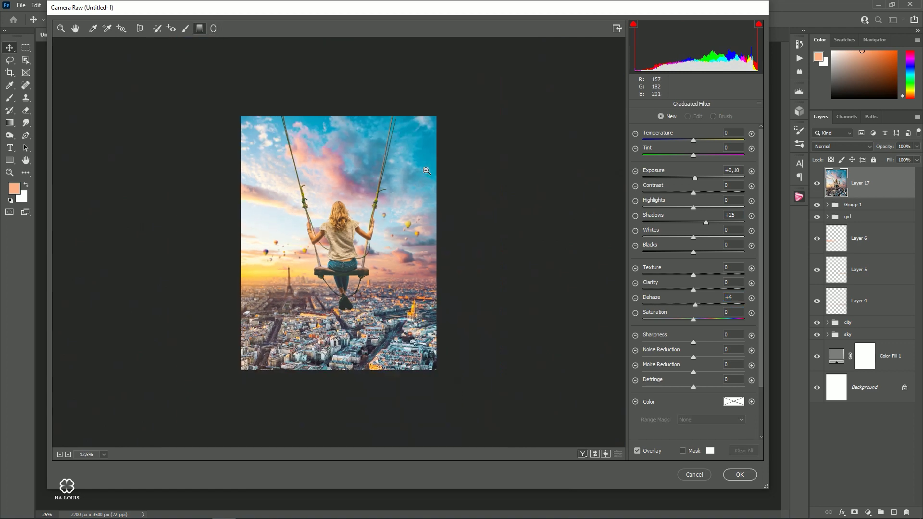
{"action": "left_click_drag", "start_coordinate": [440, 146], "coordinate": [308, 275]}
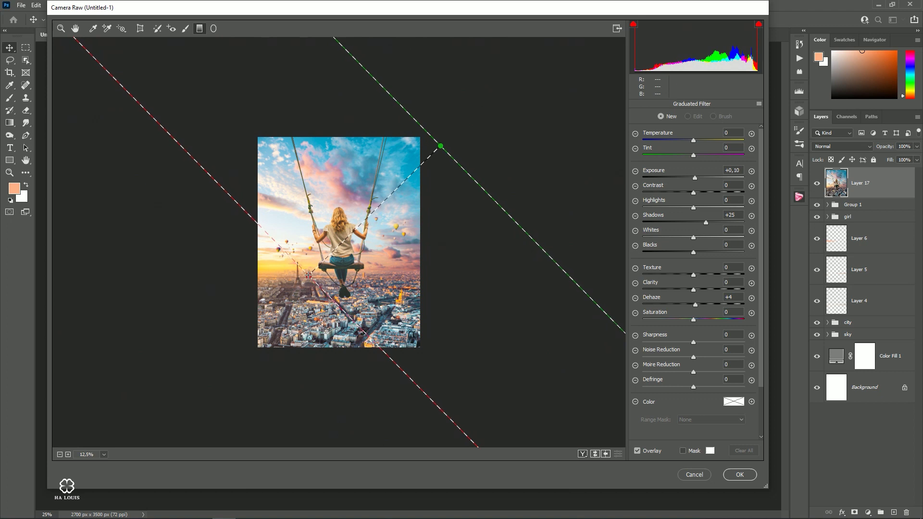
{"action": "left_click_drag", "start_coordinate": [441, 146], "coordinate": [453, 149]}
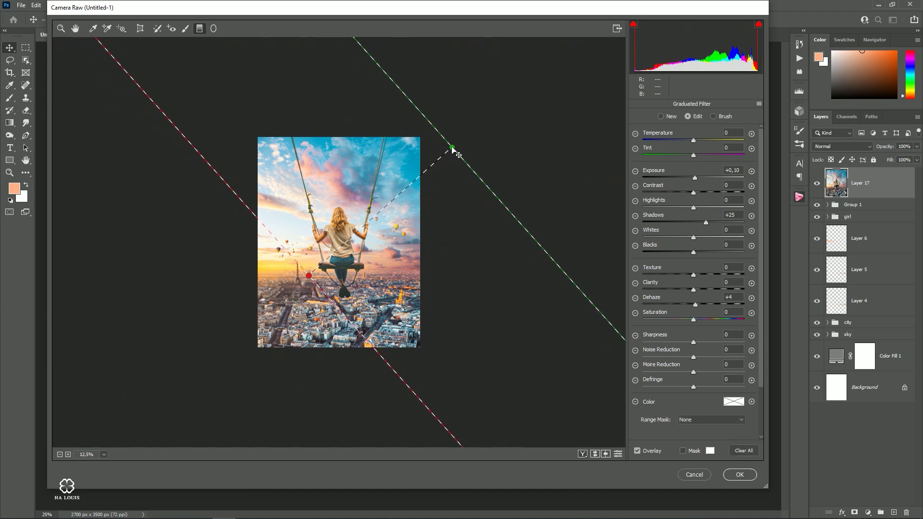
- Reset the gradient's sliders, then set its Exposure to +0,45 and Dehaze to +1
{"action": "double_click", "coordinate": [695, 177]}
{"action": "double_click", "coordinate": [706, 223]}
{"action": "left_click", "coordinate": [735, 295]}
{"action": "type", "text": "0"}
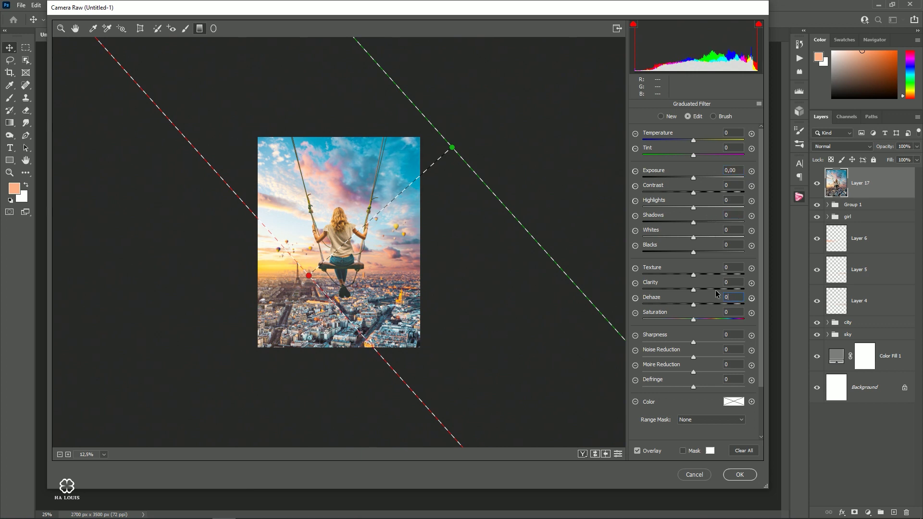
{"action": "left_click_drag", "start_coordinate": [693, 177], "coordinate": [699, 171]}
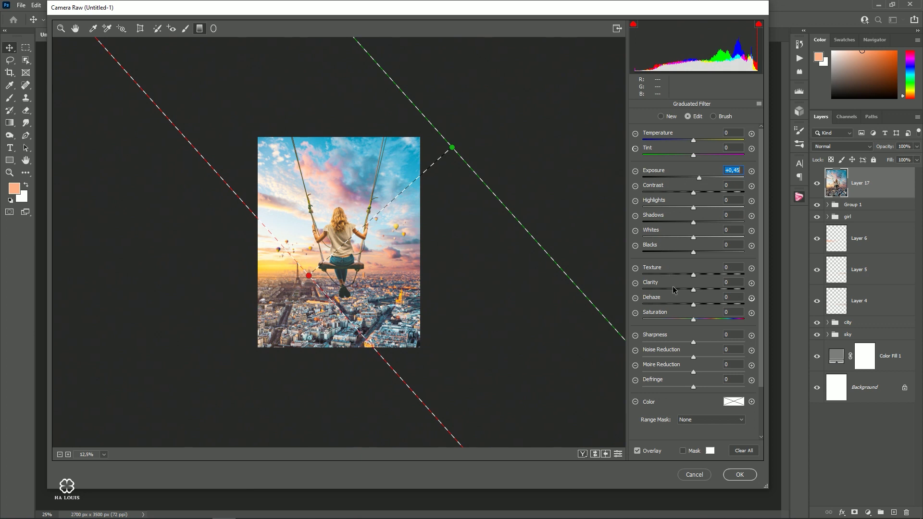
{"action": "left_click_drag", "start_coordinate": [705, 308], "coordinate": [695, 308]}
- Review the Camera Raw panels, return to Basic and commit the grade to Layer 17 with OK
{"action": "key", "text": "h"}
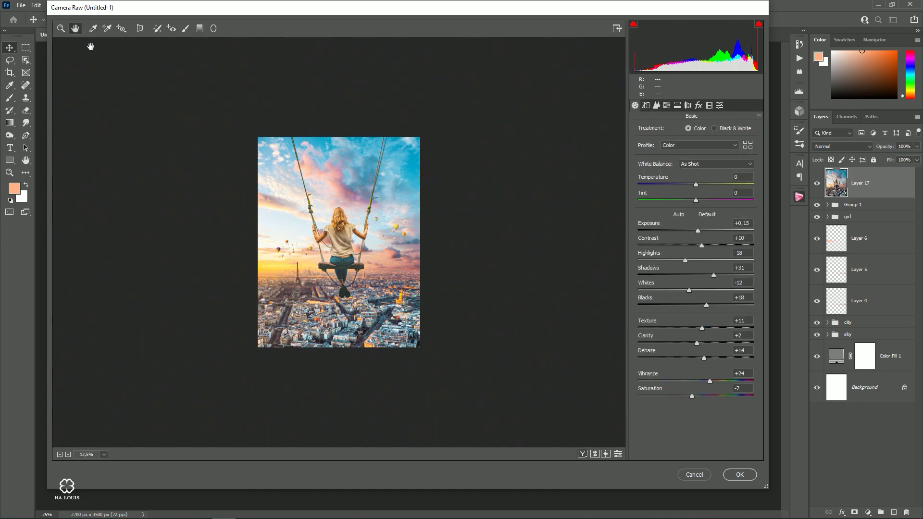
{"action": "left_click", "coordinate": [356, 221], "text": "ctrl"}
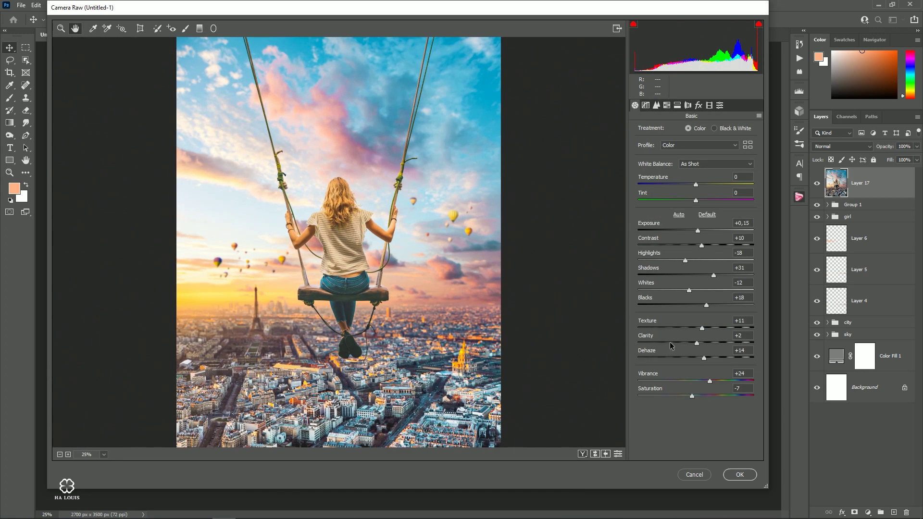
{"action": "left_click", "coordinate": [710, 106]}
{"action": "left_click", "coordinate": [688, 106]}
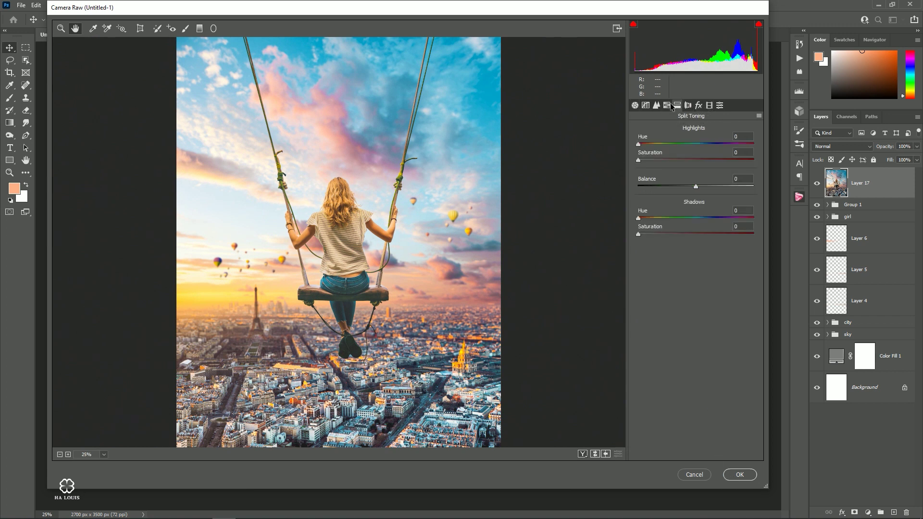
{"action": "left_click", "coordinate": [656, 106]}
{"action": "left_click", "coordinate": [645, 106]}
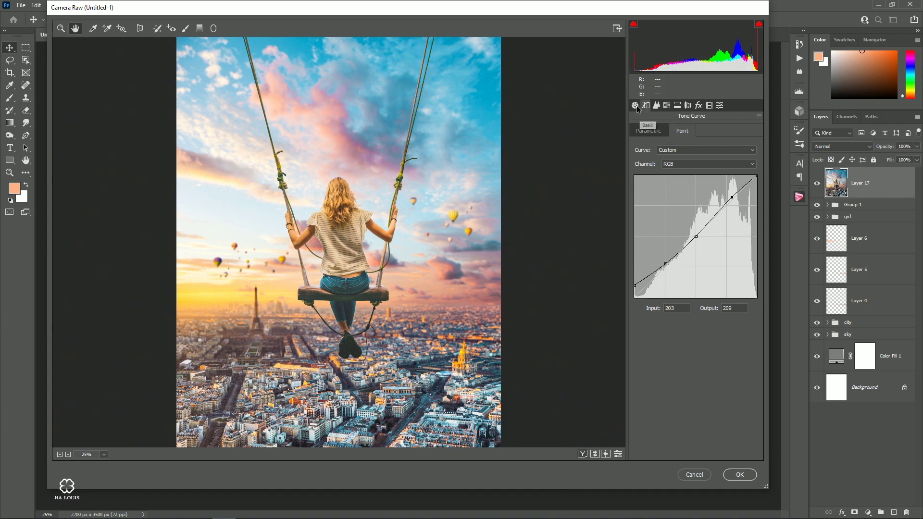
{"action": "left_click", "coordinate": [635, 106]}
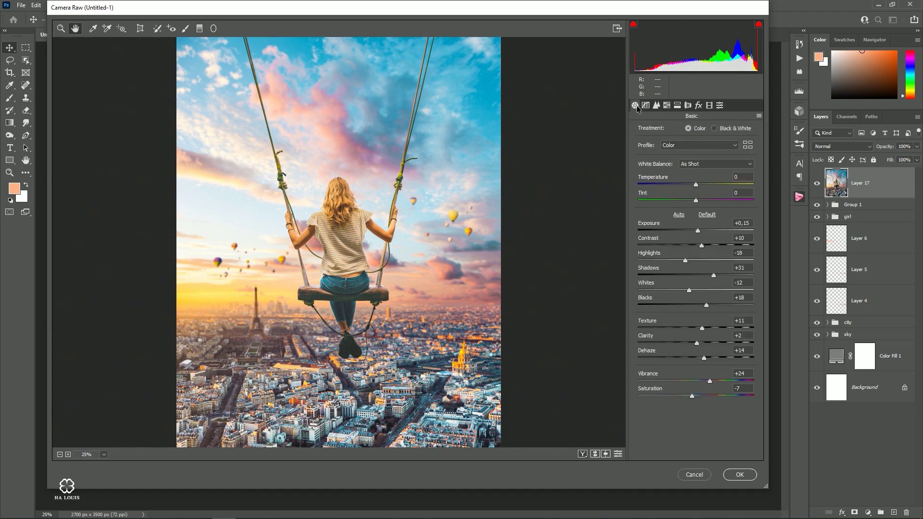
{"action": "left_click", "coordinate": [736, 476]}
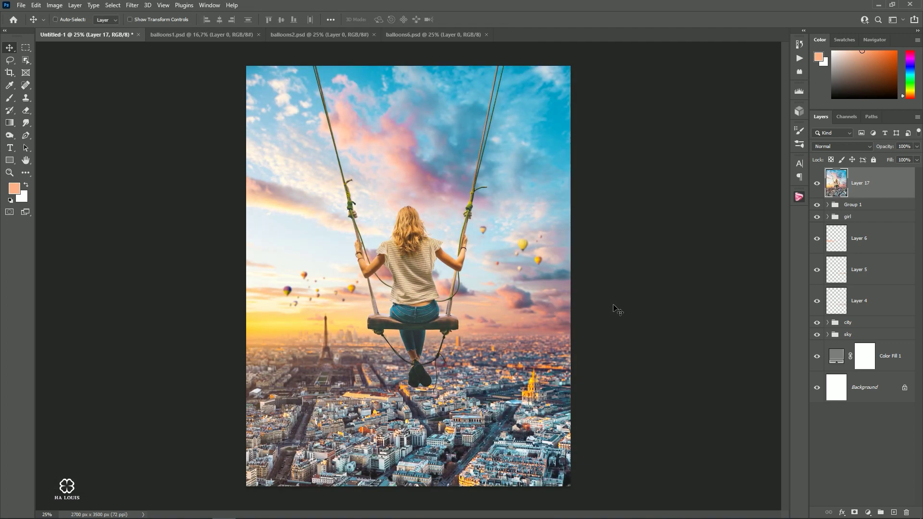